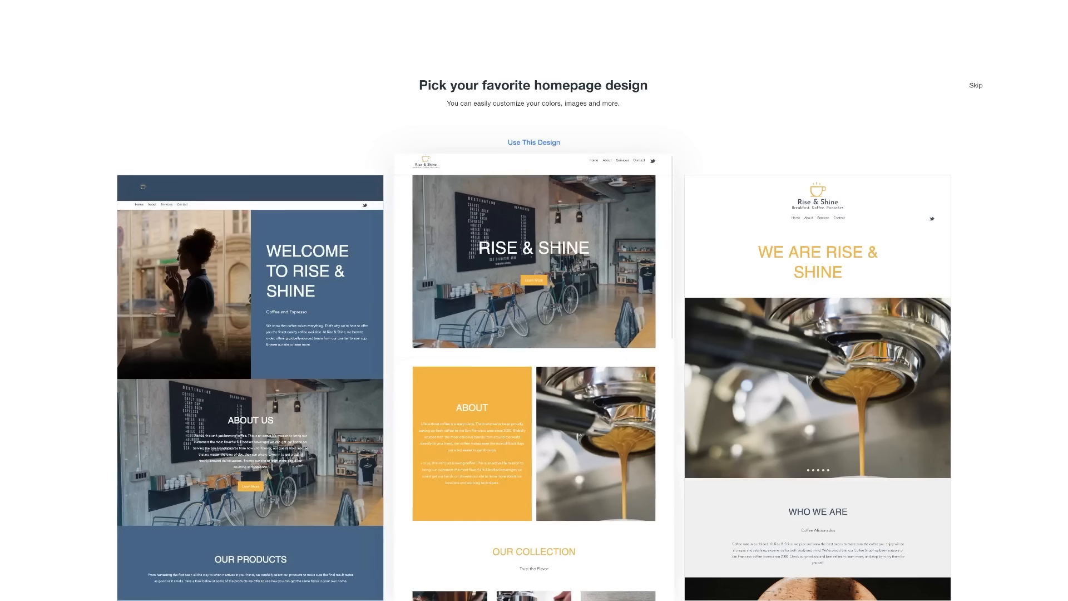
Look through the middle homepage design with the "Rise & Shine" café photo and orange About block, and choose it for the site.
scroll(533, 377, down, 1)
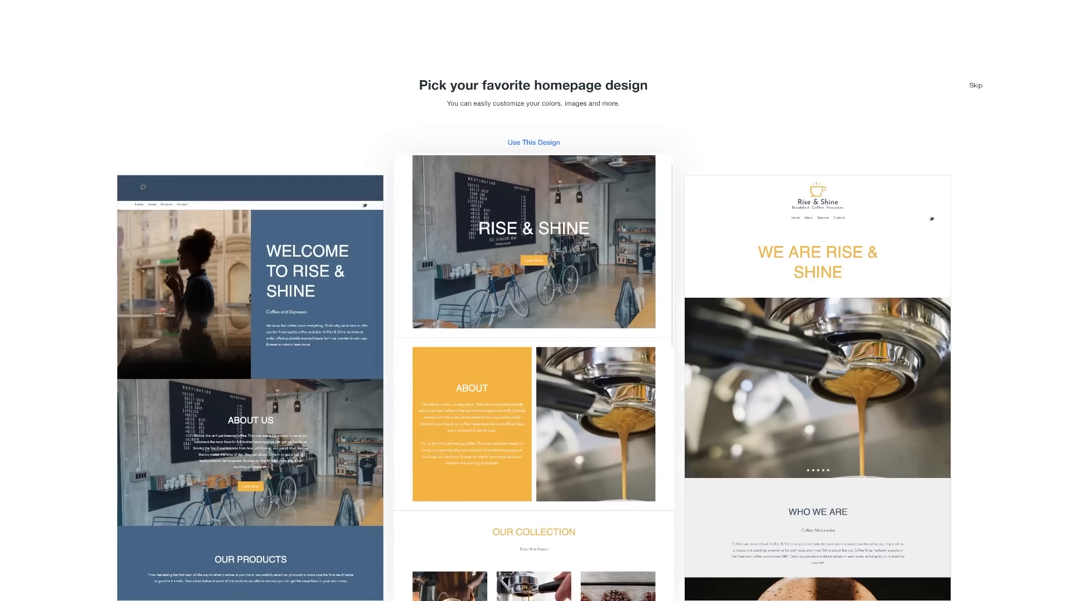
scroll(534, 377, down, 2)
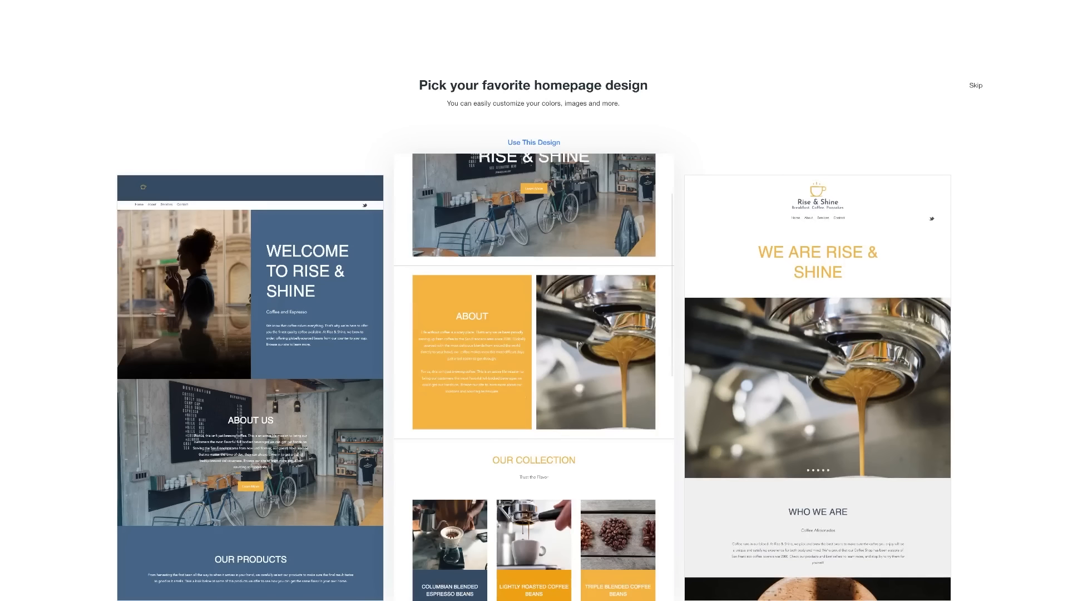
scroll(533, 377, down, 4)
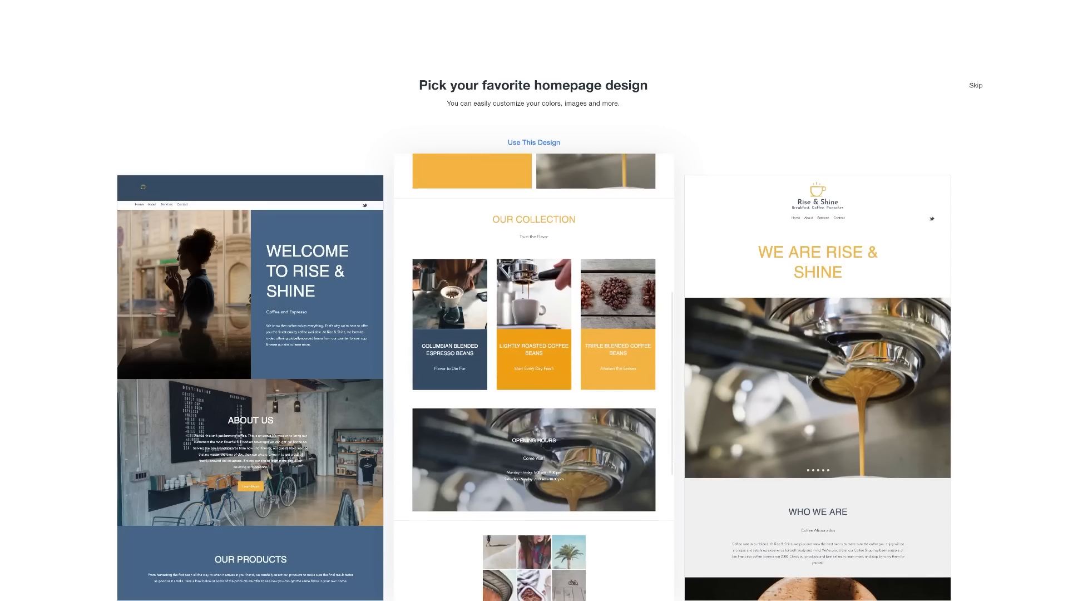
scroll(533, 377, down, 4)
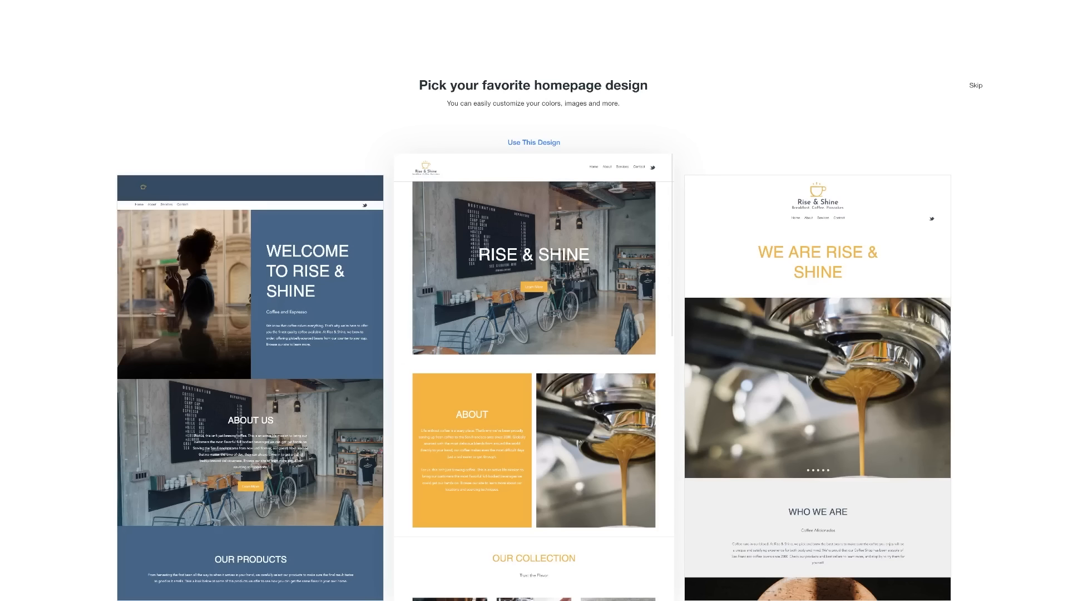
click(534, 143)
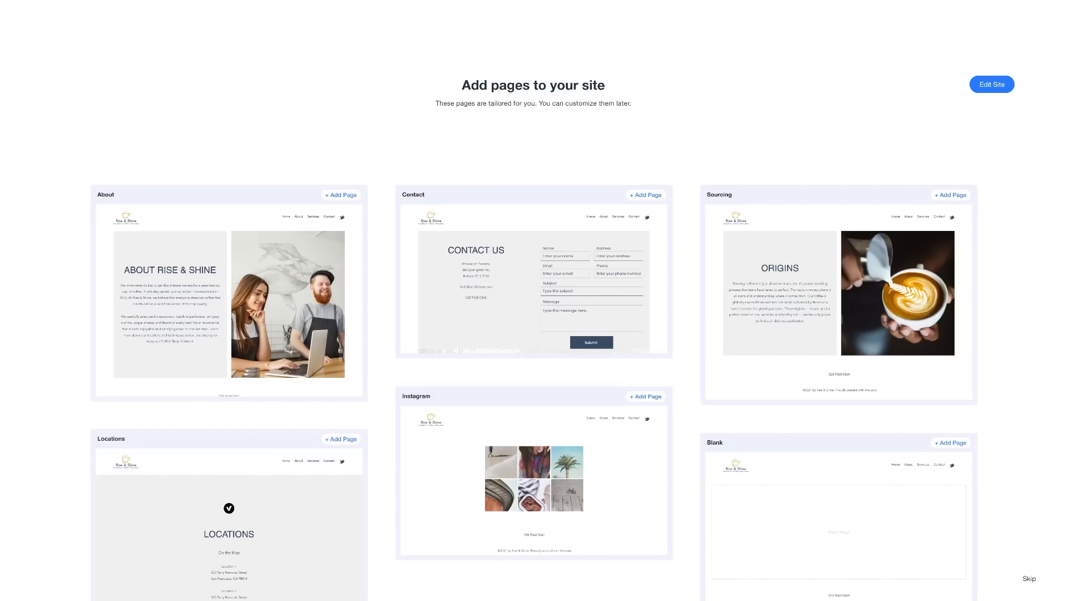
Add the About and Contact pages to the site from the suggested page designs.
click(341, 195)
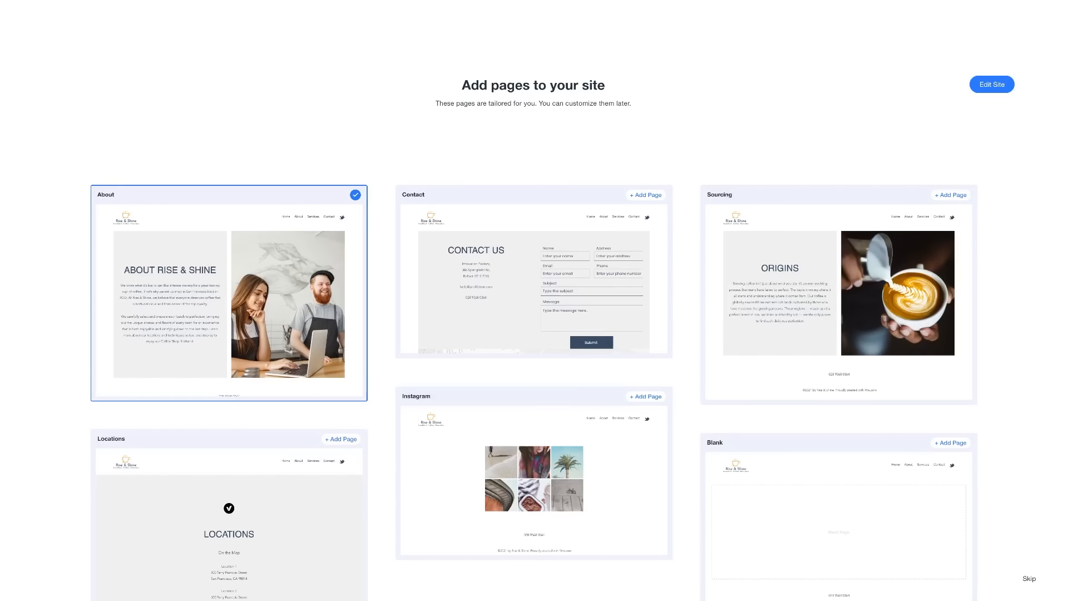
scroll(534, 250, down, 1)
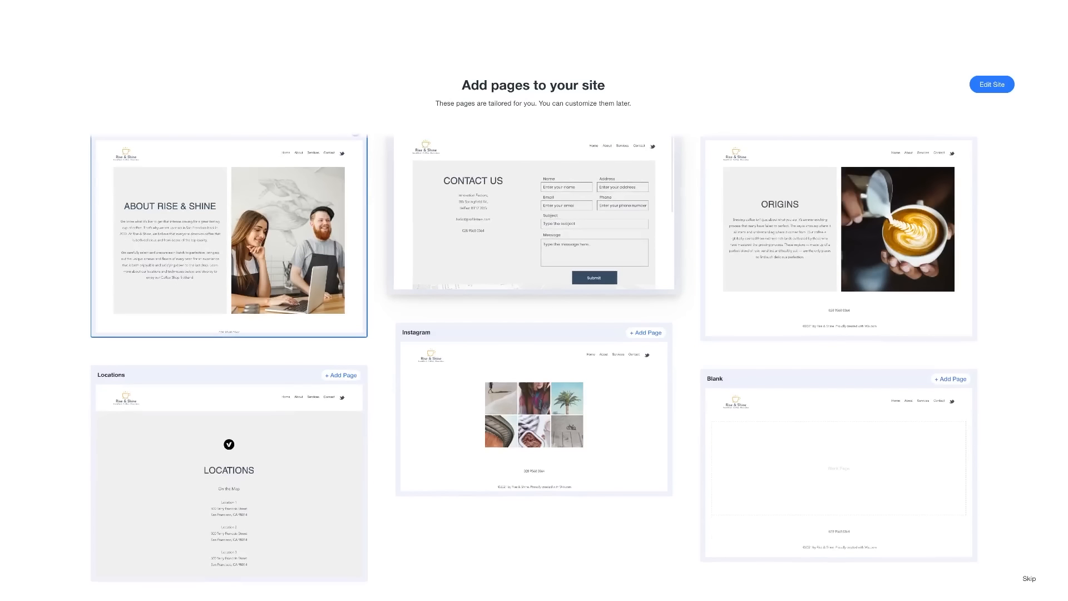
scroll(534, 250, up, 1)
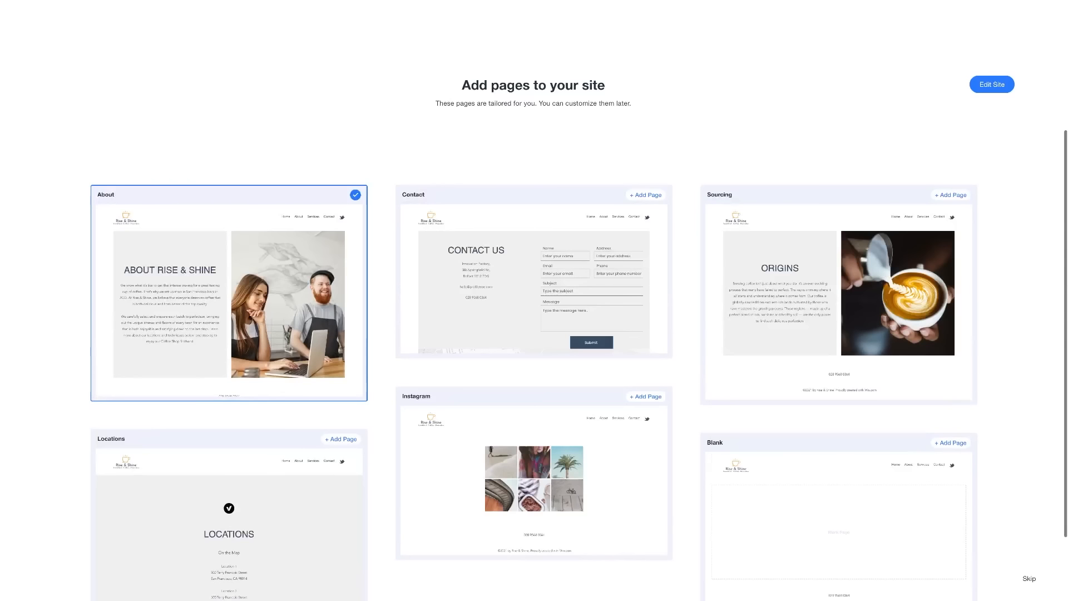
click(645, 194)
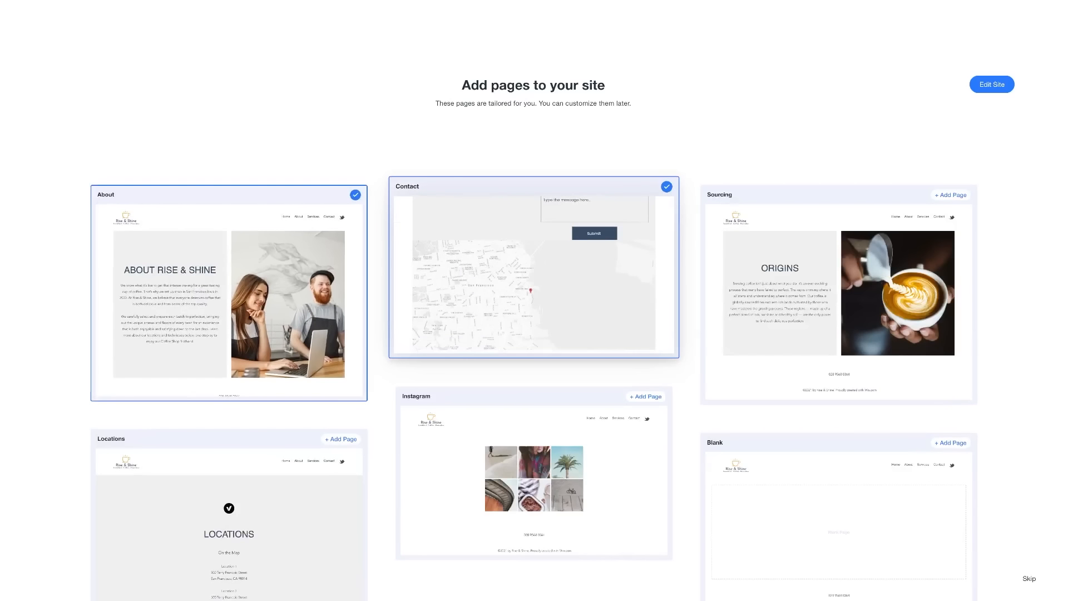
scroll(834, 384, down, 1)
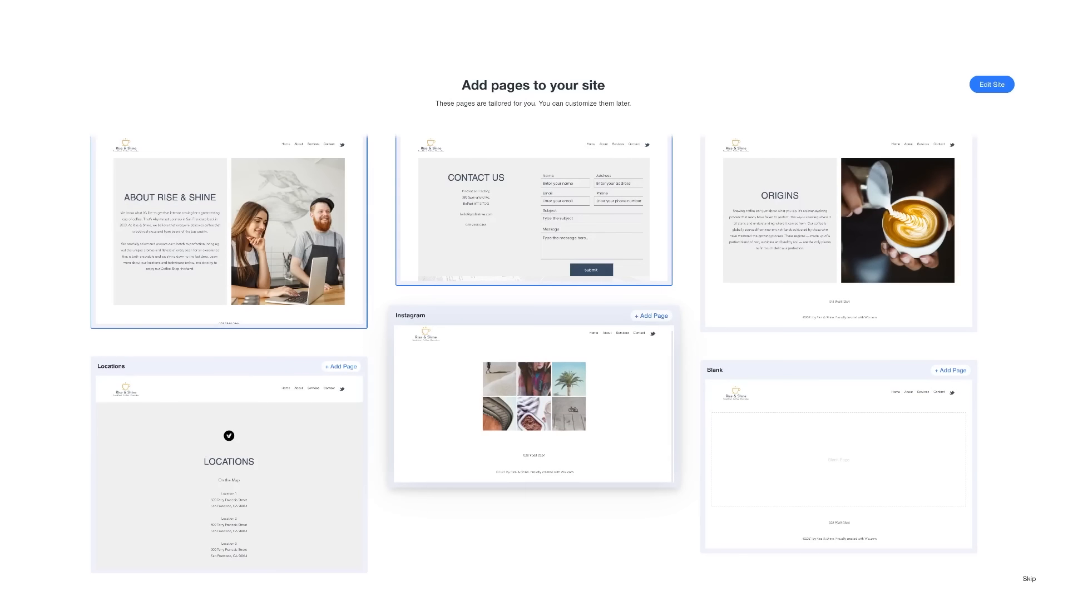
scroll(834, 390, up, 1)
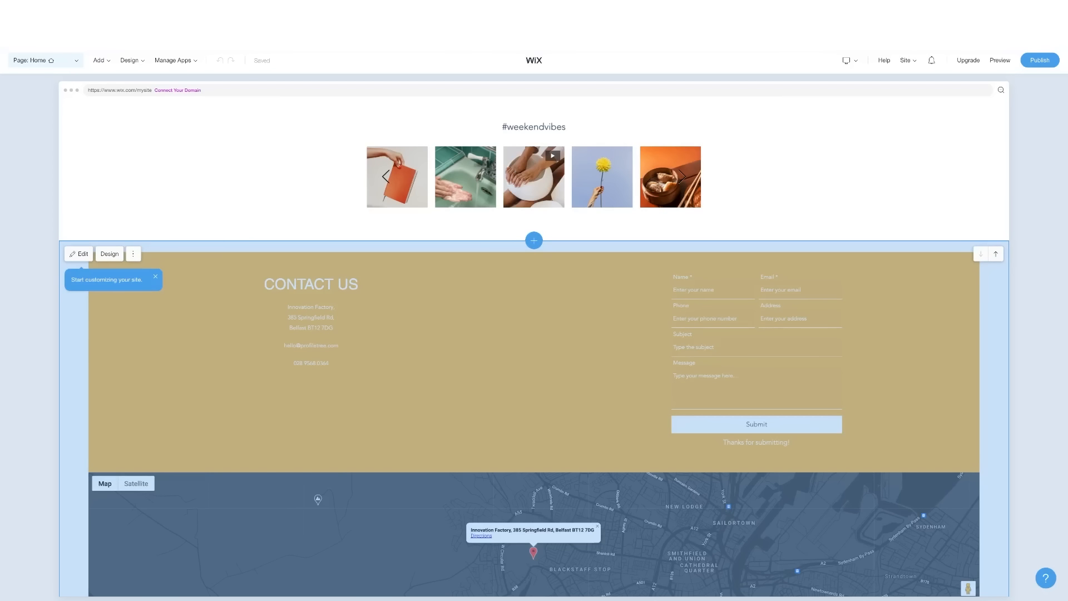
Review the home page from the contact form, map and footer back up to the header.
scroll(534, 347, down, 2)
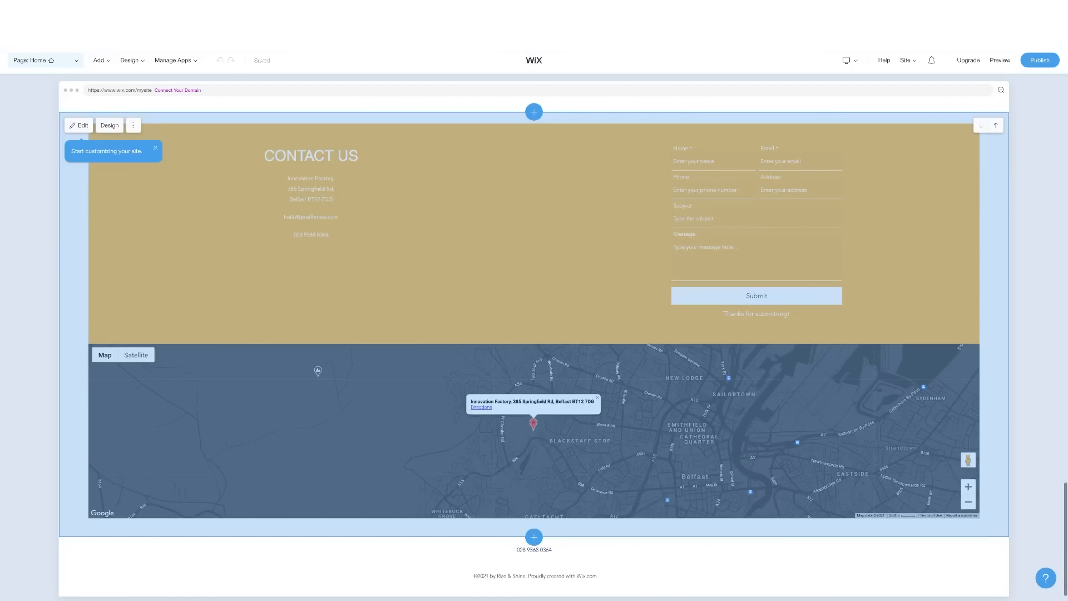
scroll(533, 347, up, 4)
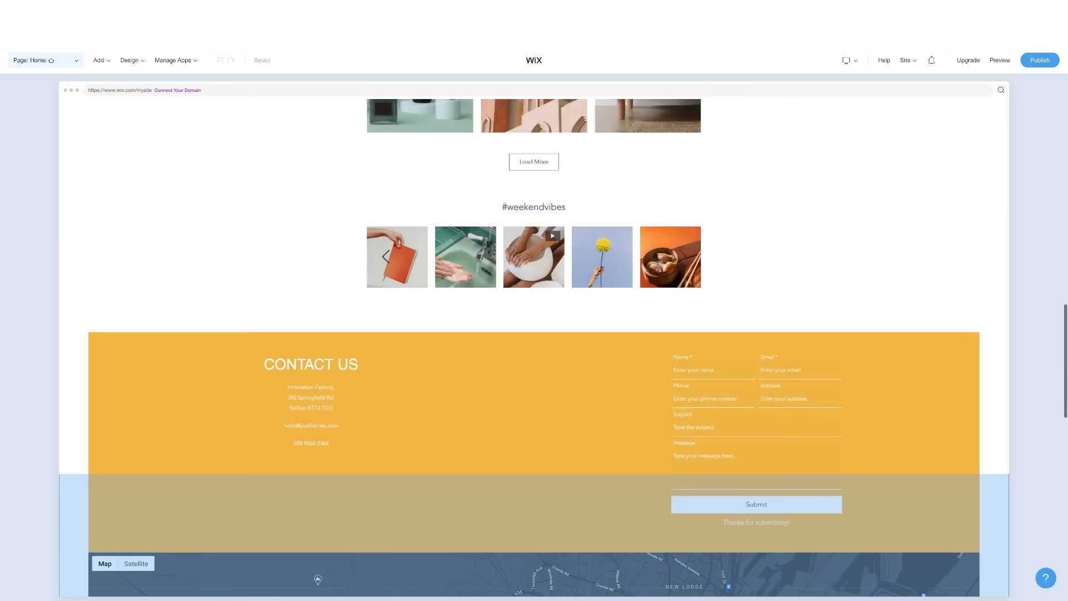
scroll(533, 347, up, 1)
scroll(533, 347, up, 20)
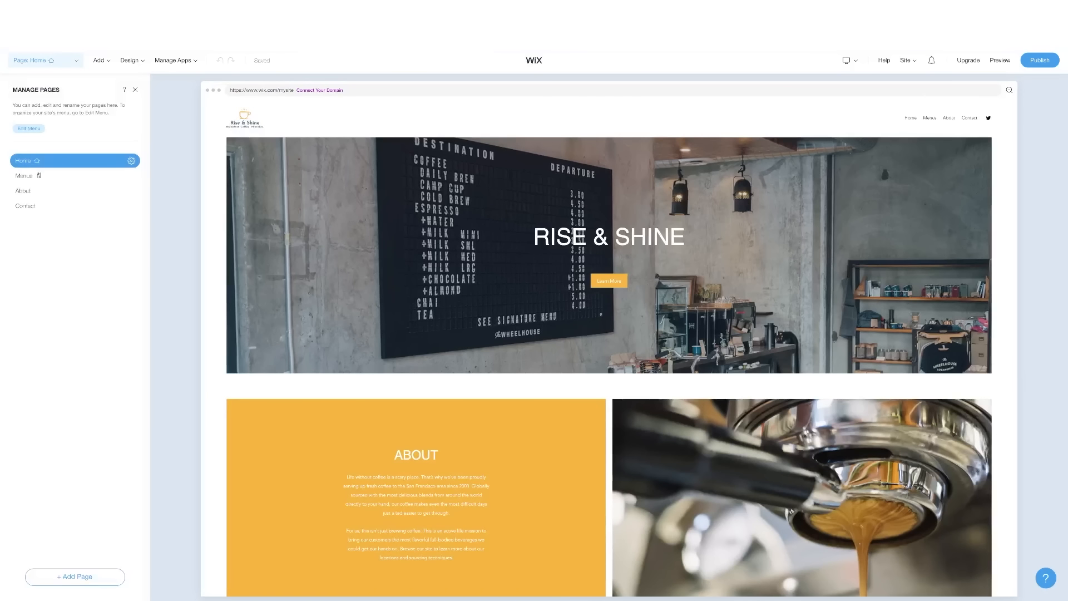
View the site's Menus and About pages in the editor, and return to the Home page.
click(75, 175)
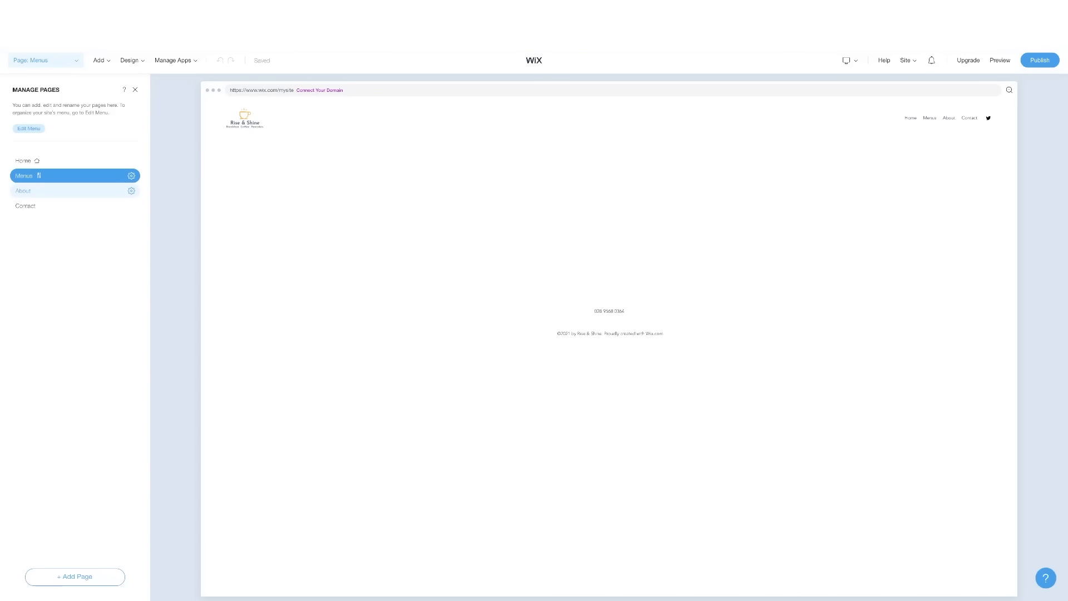
click(74, 190)
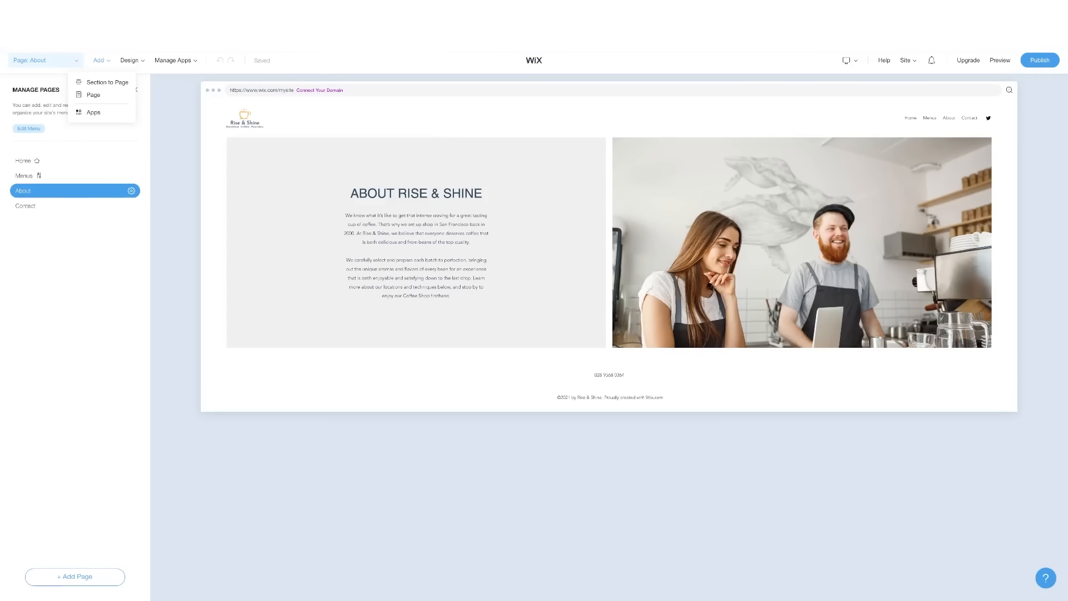
click(556, 334)
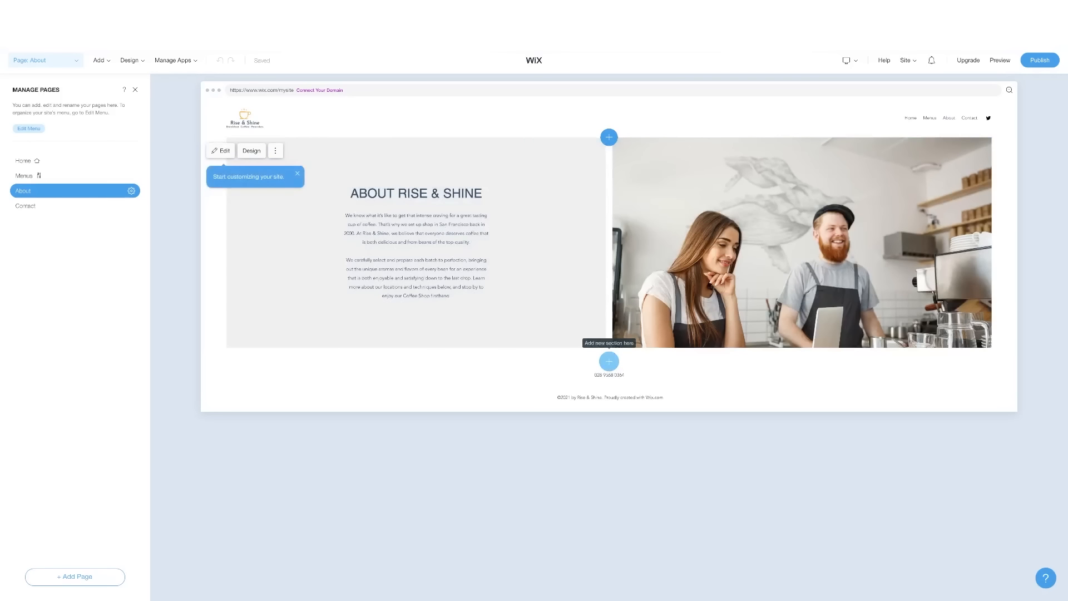
mouse_move(129, 60)
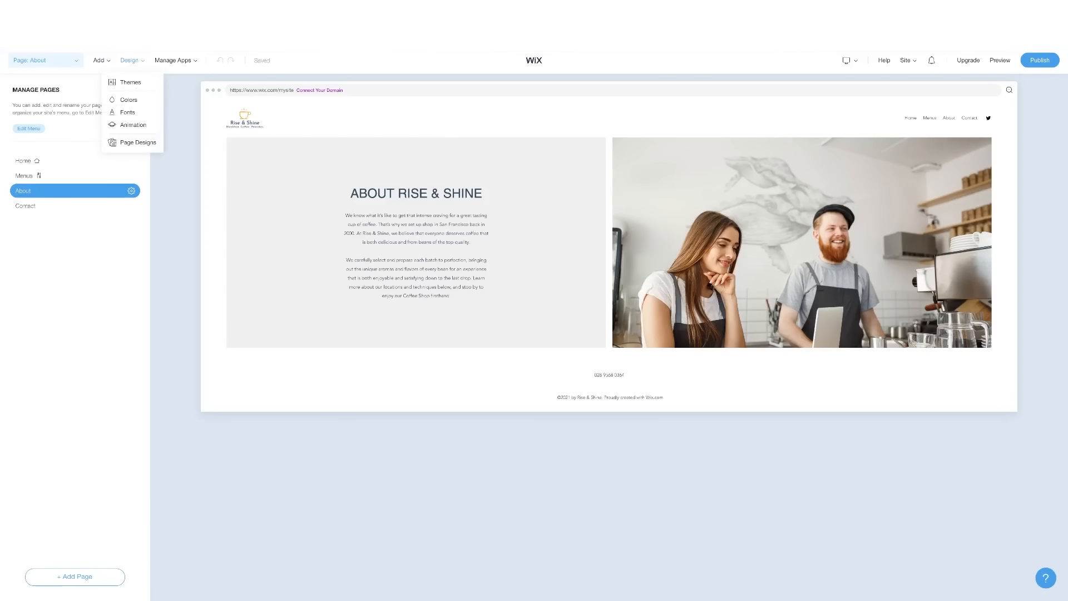
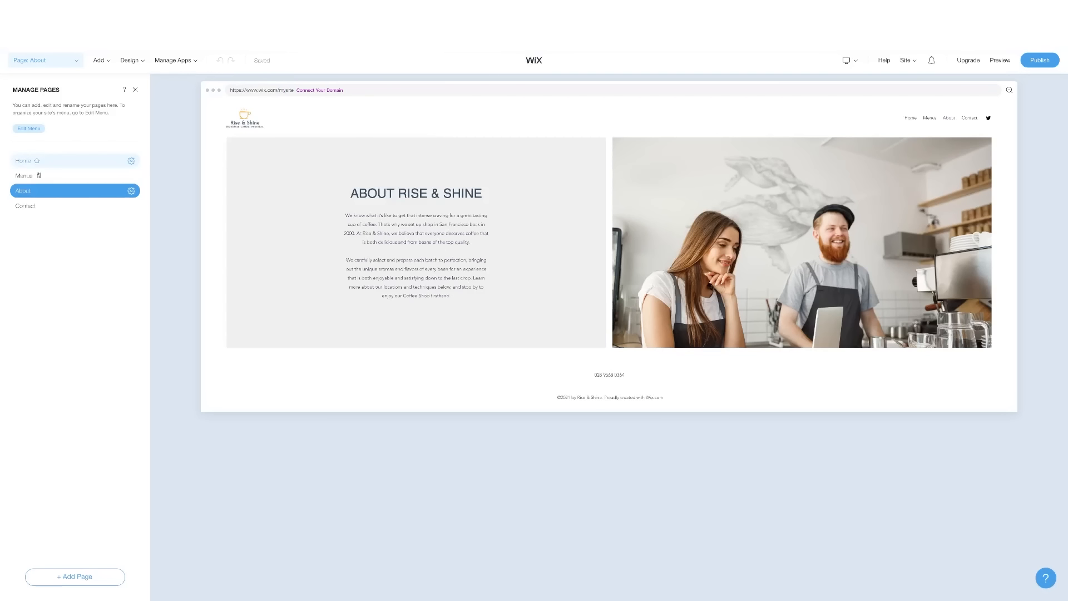
click(23, 160)
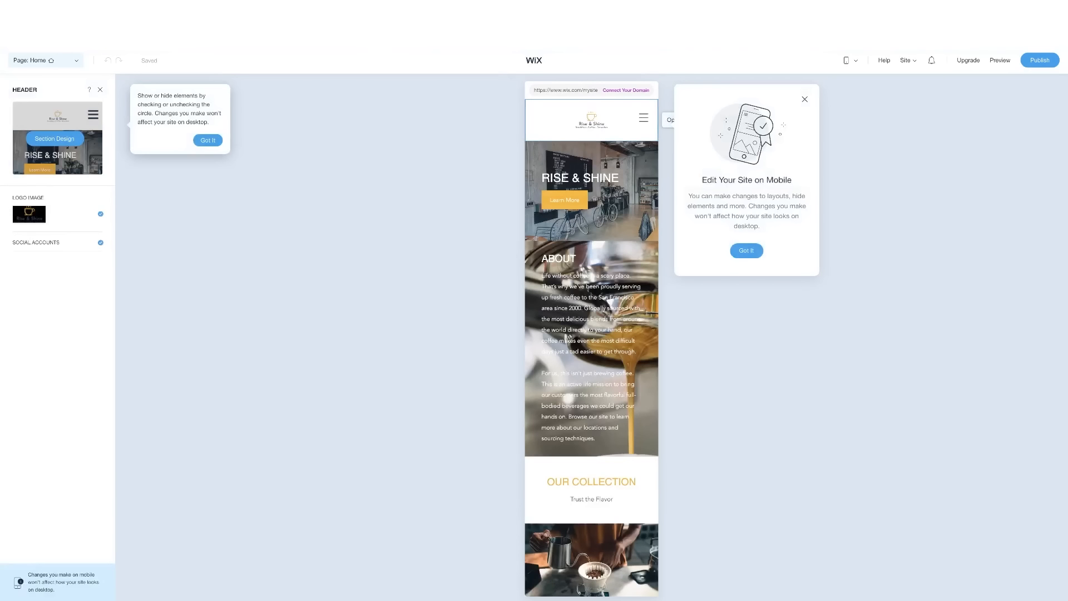
Dismiss the mobile editing tip, search the editor's help for "change colours" in desktop view, and clear the search.
click(746, 250)
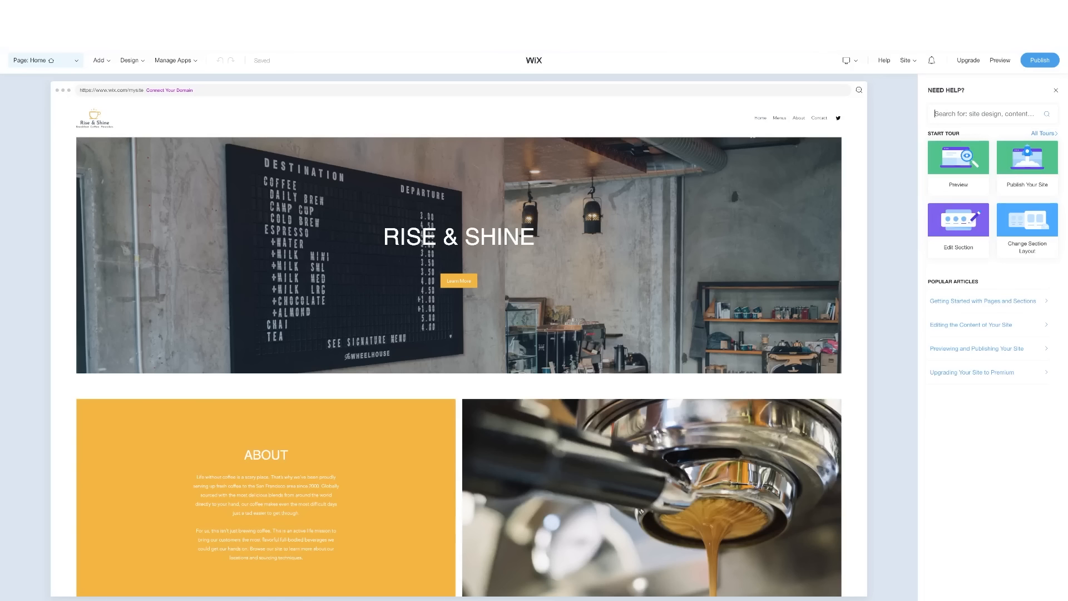
text(change colours)
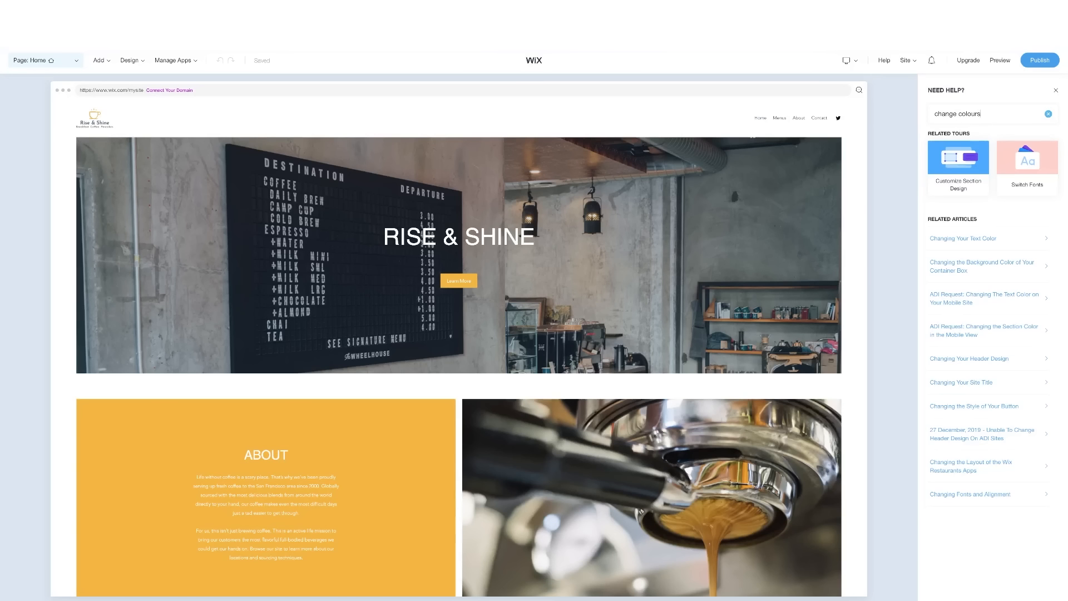
mouse_move(958, 168)
click(1048, 114)
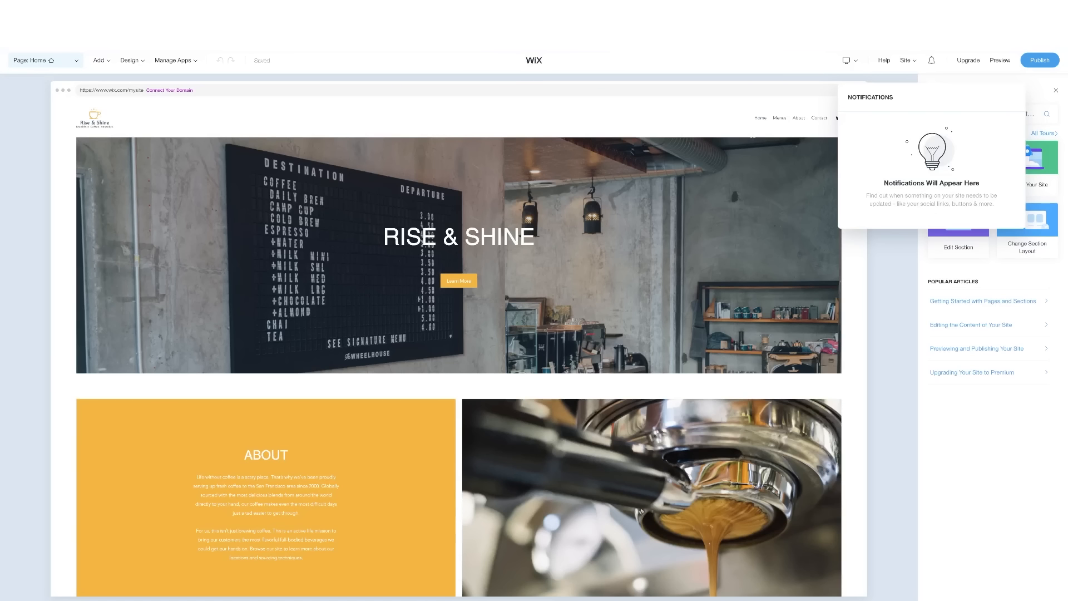
Preview the home page, look over its welcome and About sections, and return to editing the site.
mouse_move(968, 60)
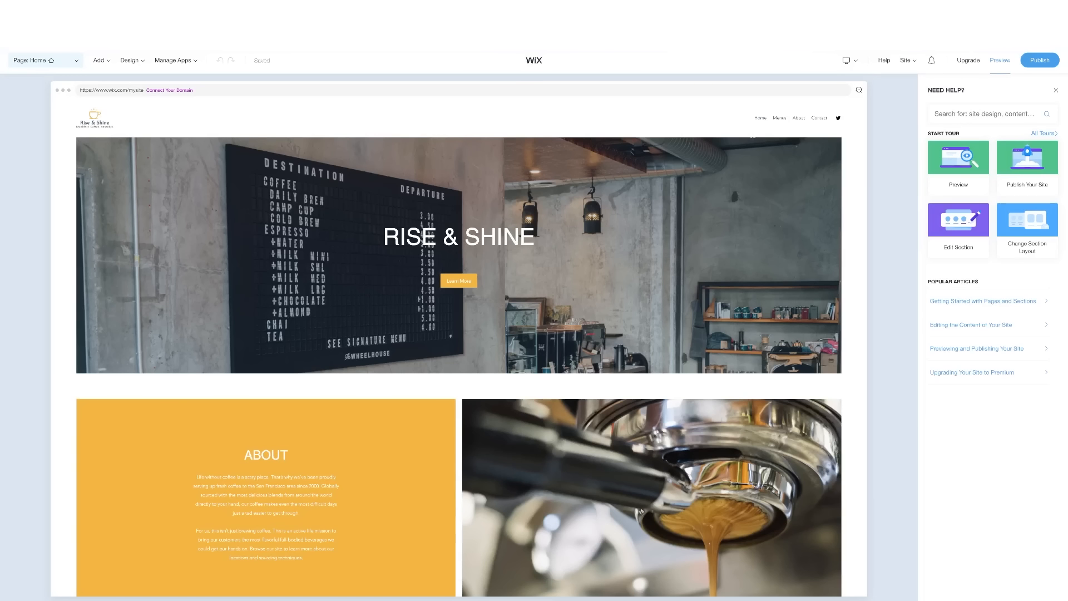
click(999, 60)
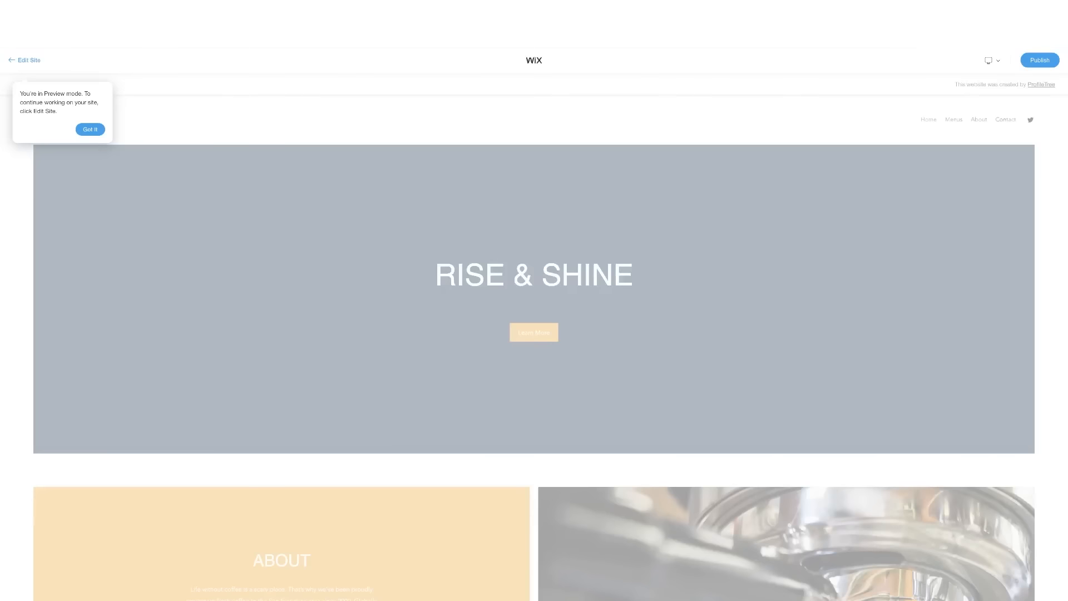
scroll(534, 347, down, 3)
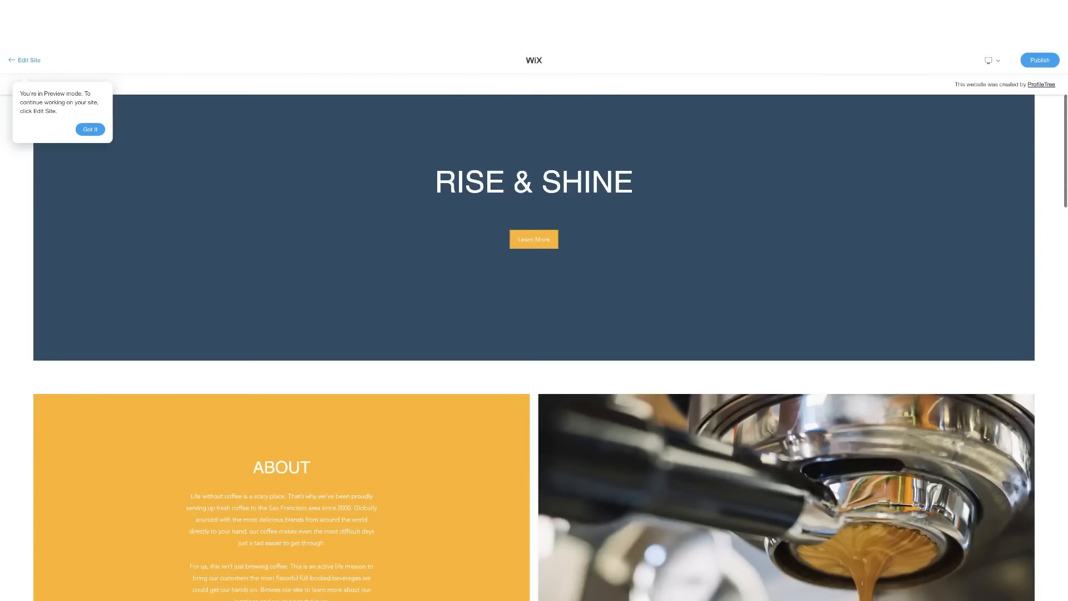
scroll(534, 347, up, 3)
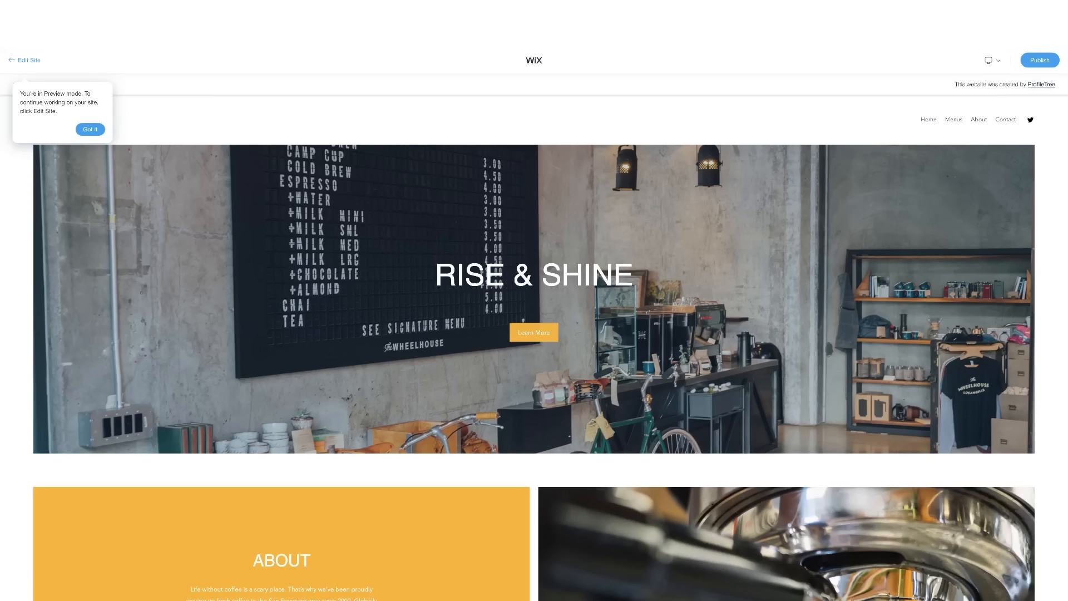
click(24, 60)
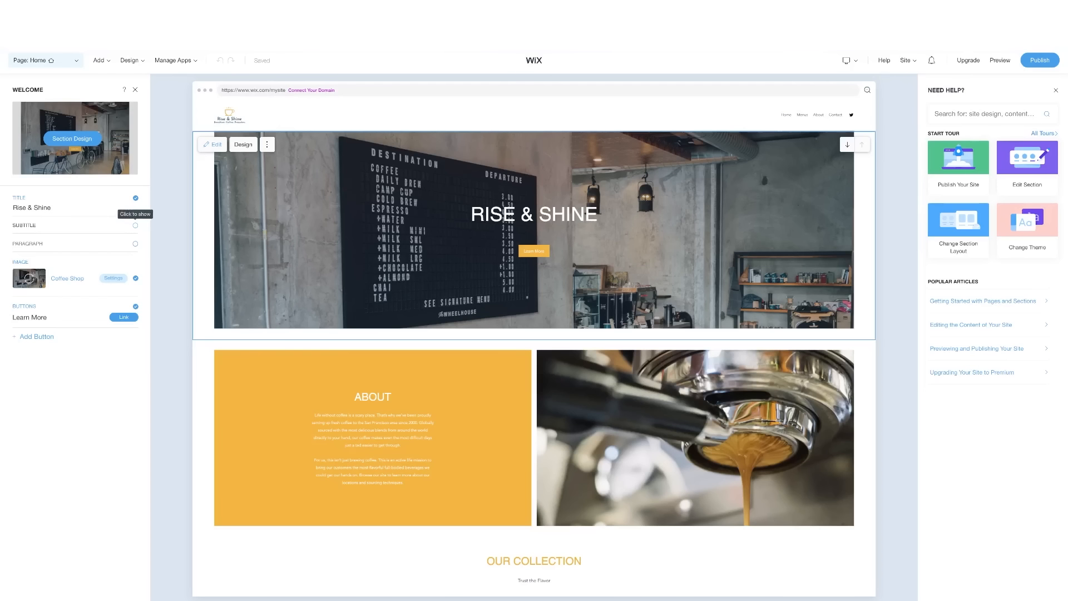
Show the subtitle and the paragraph in the home page's Welcome section.
click(135, 226)
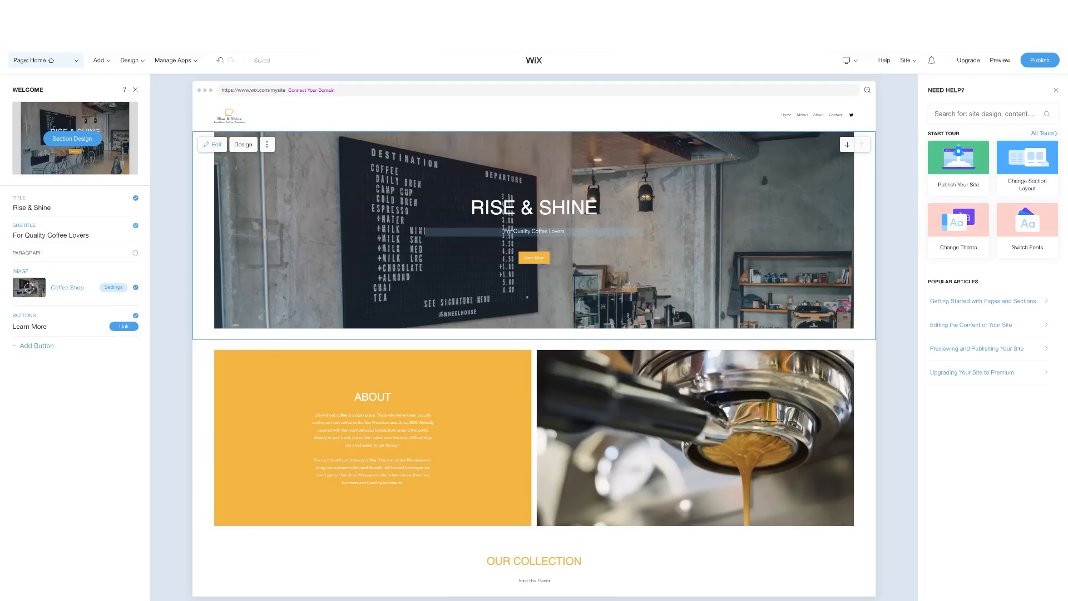
click(136, 226)
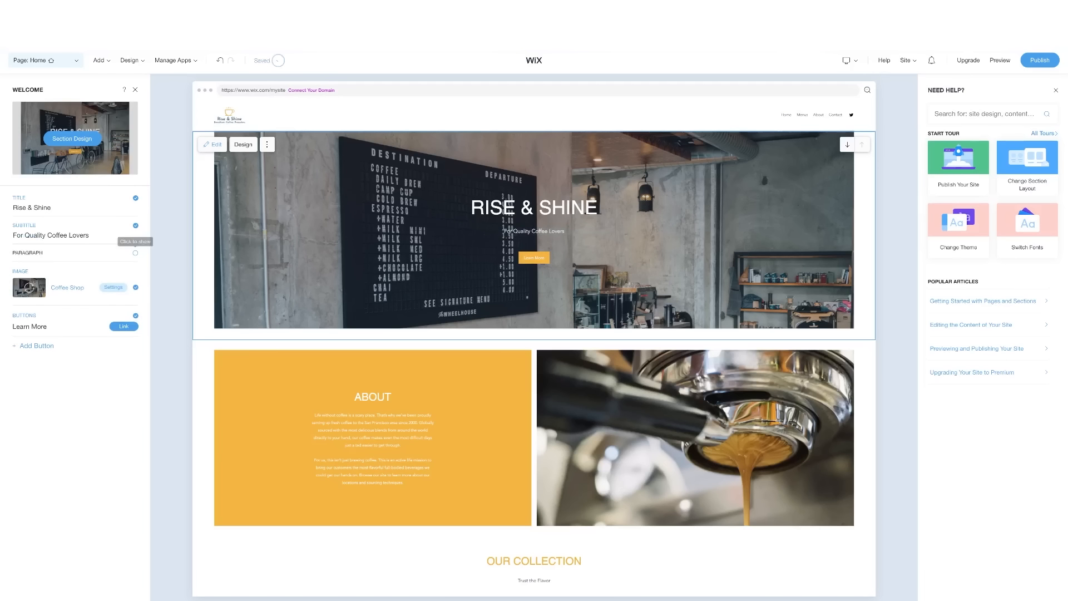
click(136, 253)
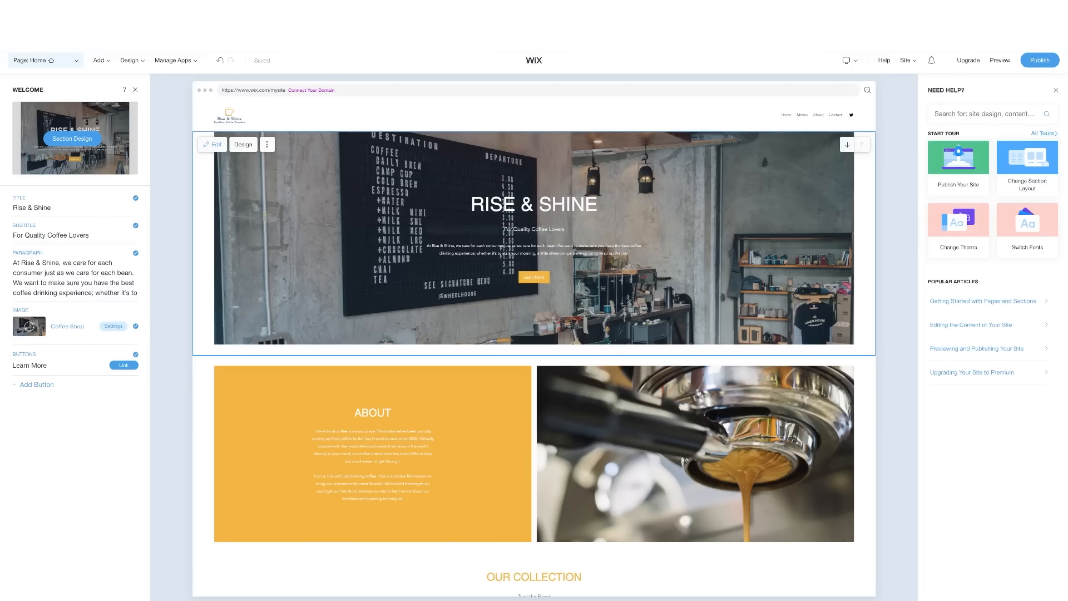
Change the Welcome section's subtitle to "Breakfast. Coffee. Pancakes" and hide its paragraph.
click(37, 235)
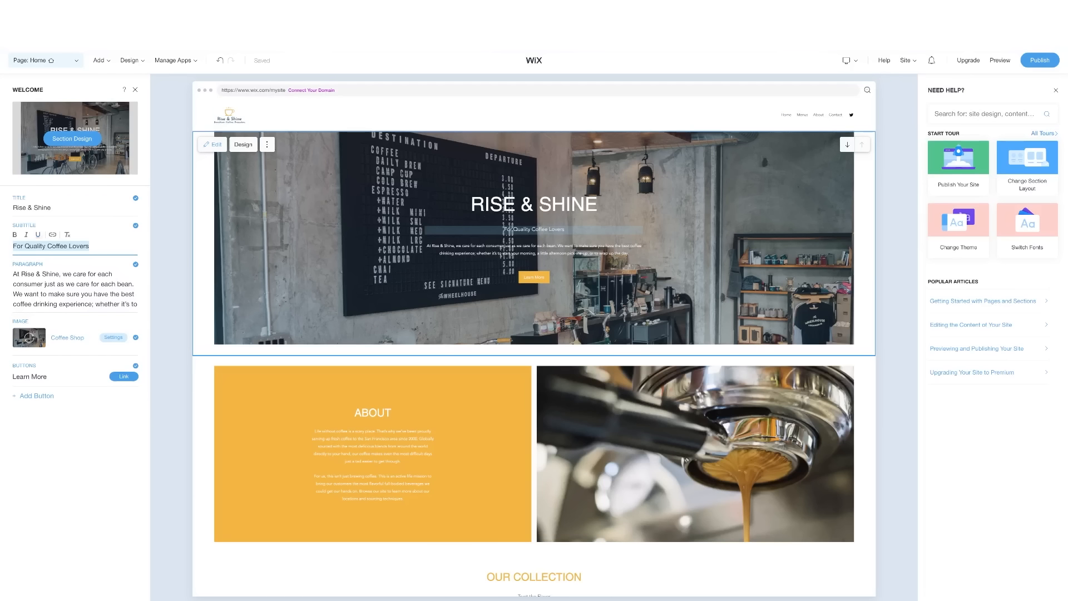
text(Breakfas)
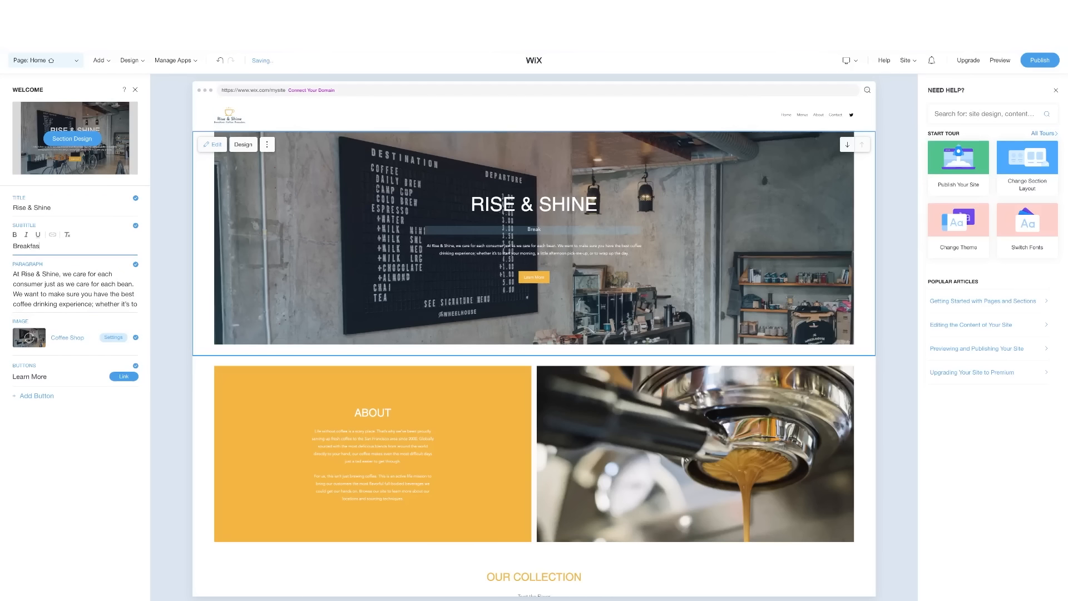
text(t. Coffee. Pancakes)
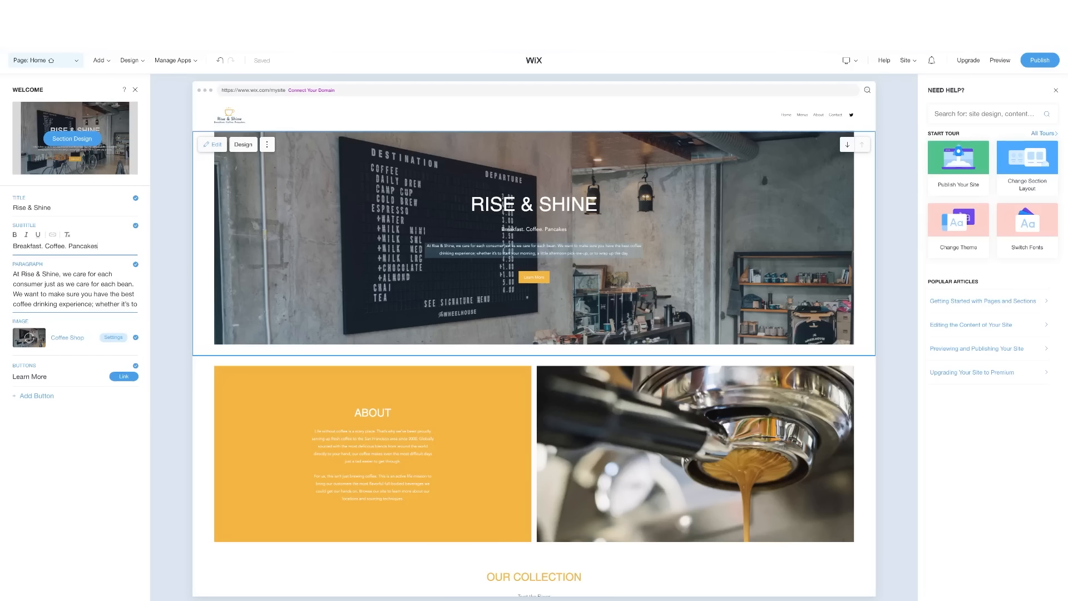
click(135, 264)
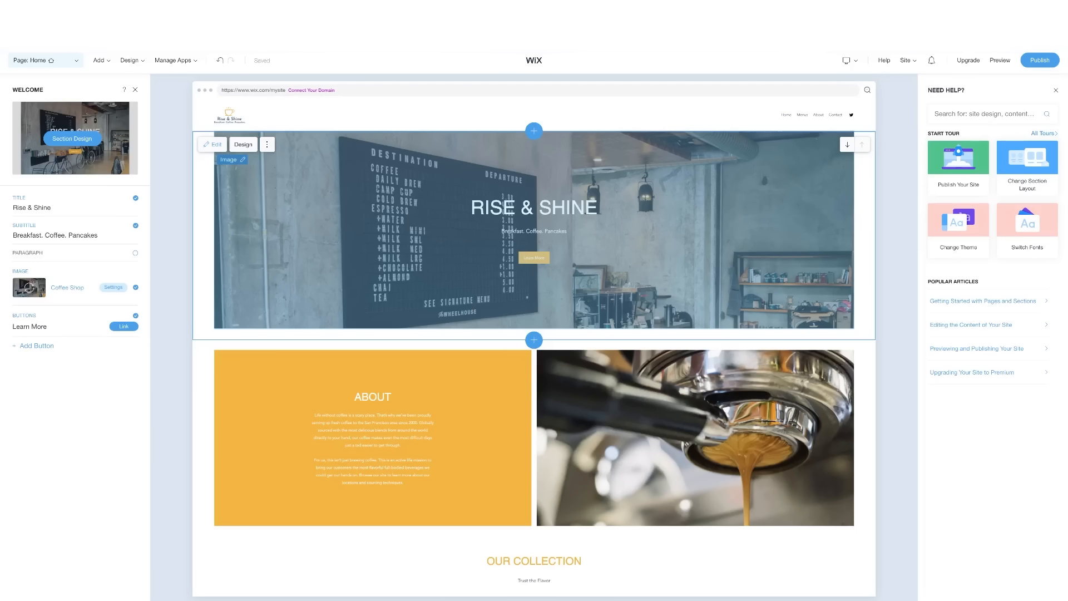
Try the Welcome section with a translucent text box, with text above the image, and with the image beside the text.
click(243, 144)
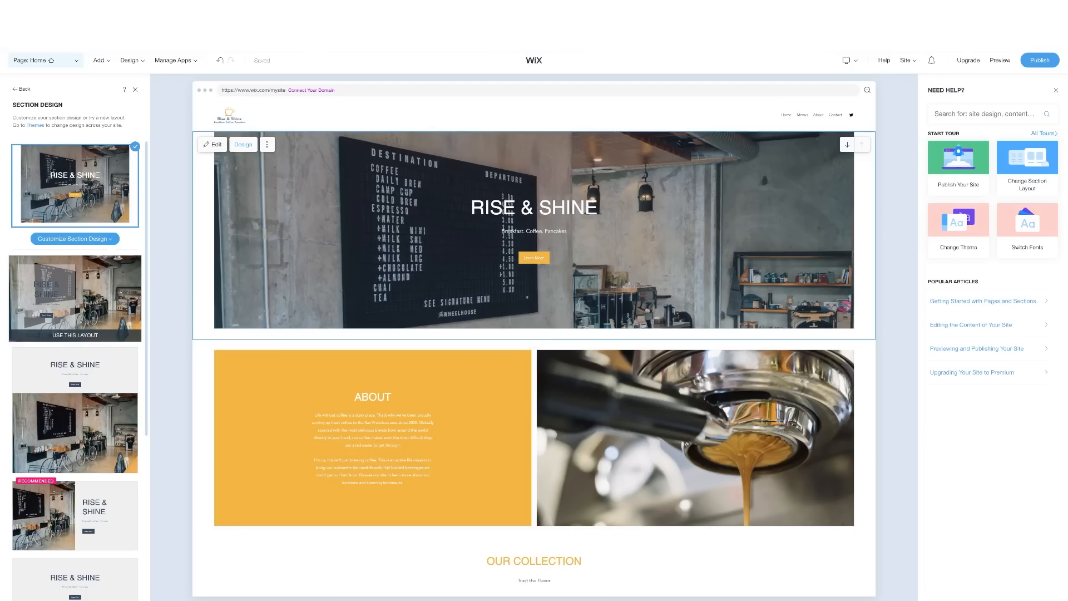
click(75, 298)
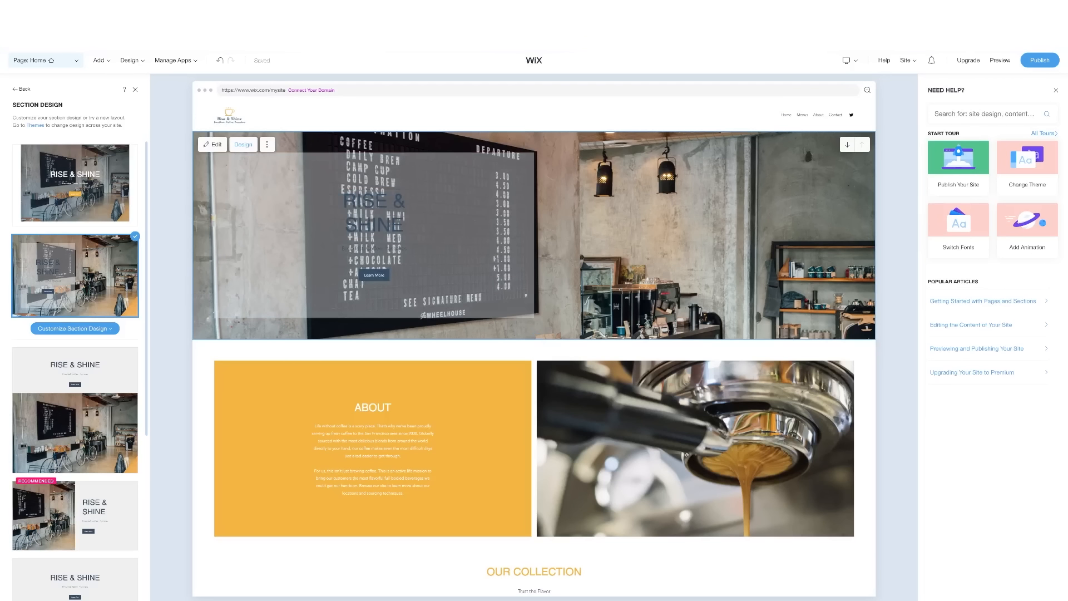
click(75, 409)
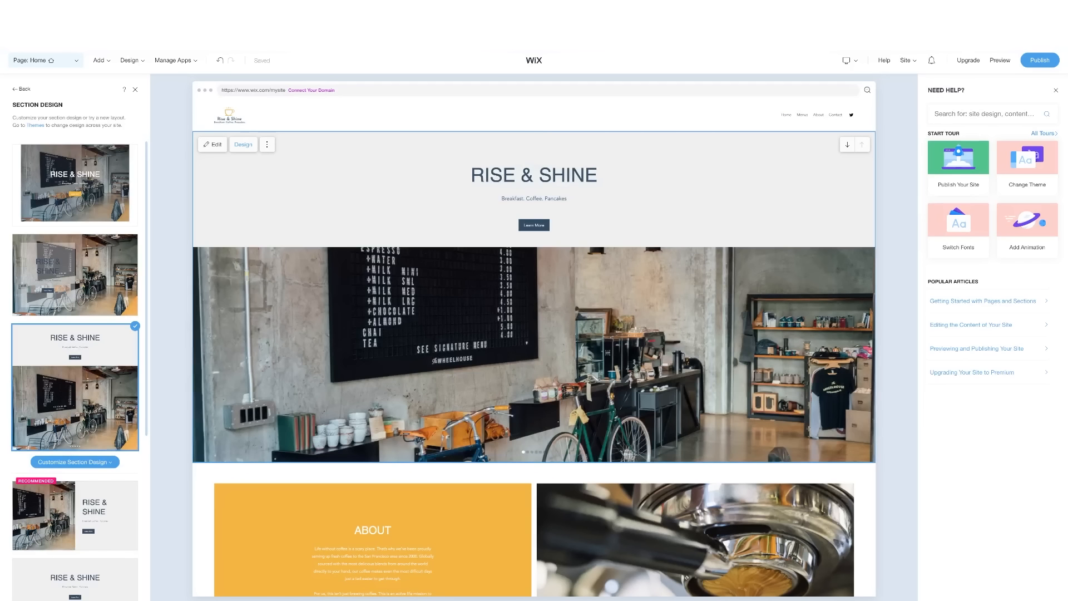
scroll(75, 445, down, 1)
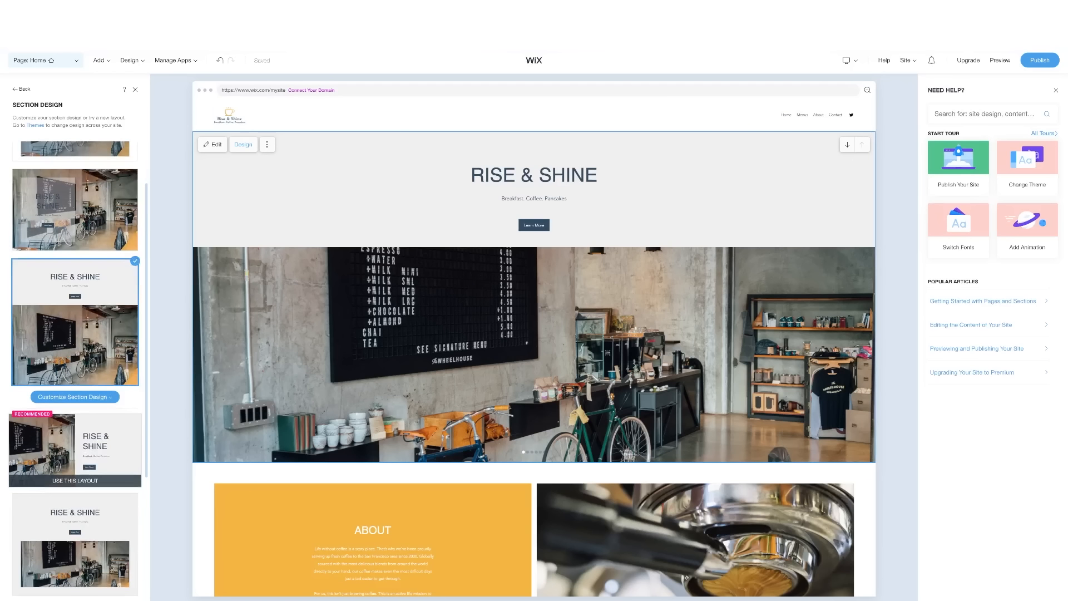
click(75, 480)
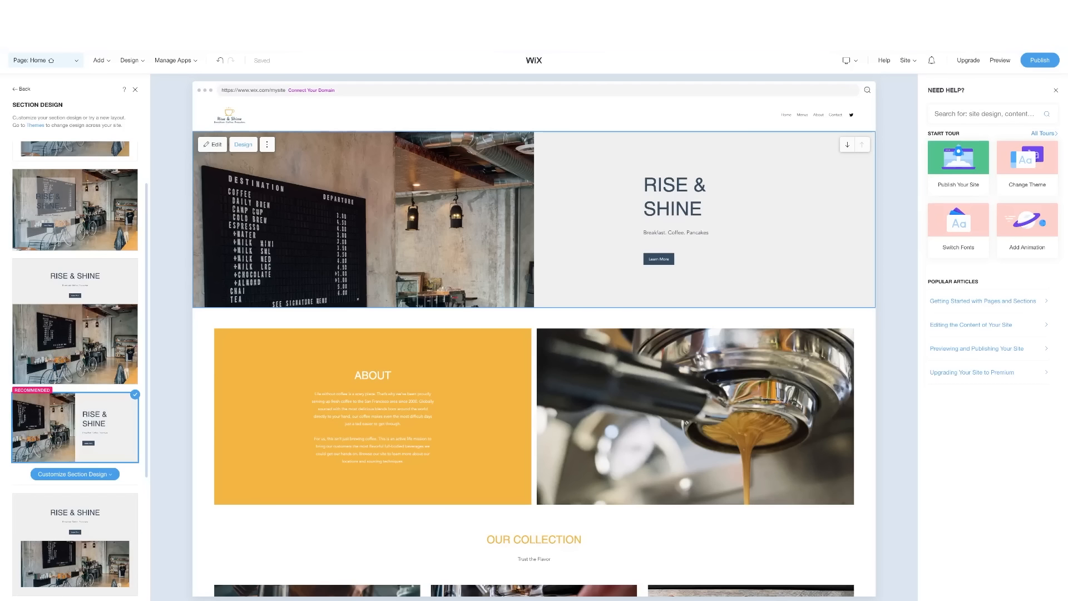
Browse the remaining Welcome section layouts and try the recommended full-width image layout with left-aligned white text.
scroll(75, 389, down, 4)
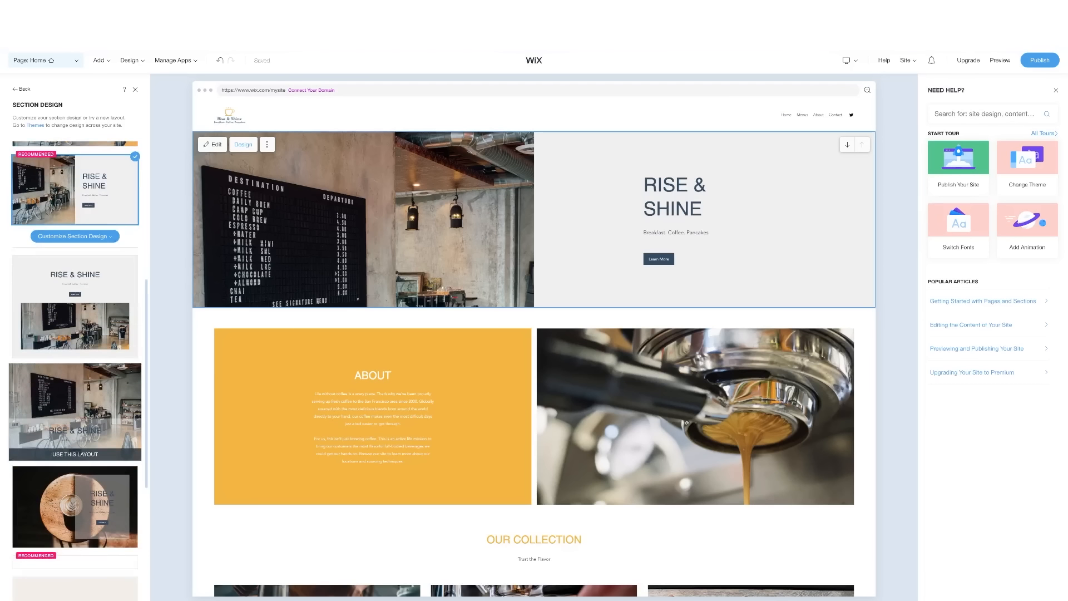
scroll(75, 412, down, 2)
scroll(75, 412, down, 2)
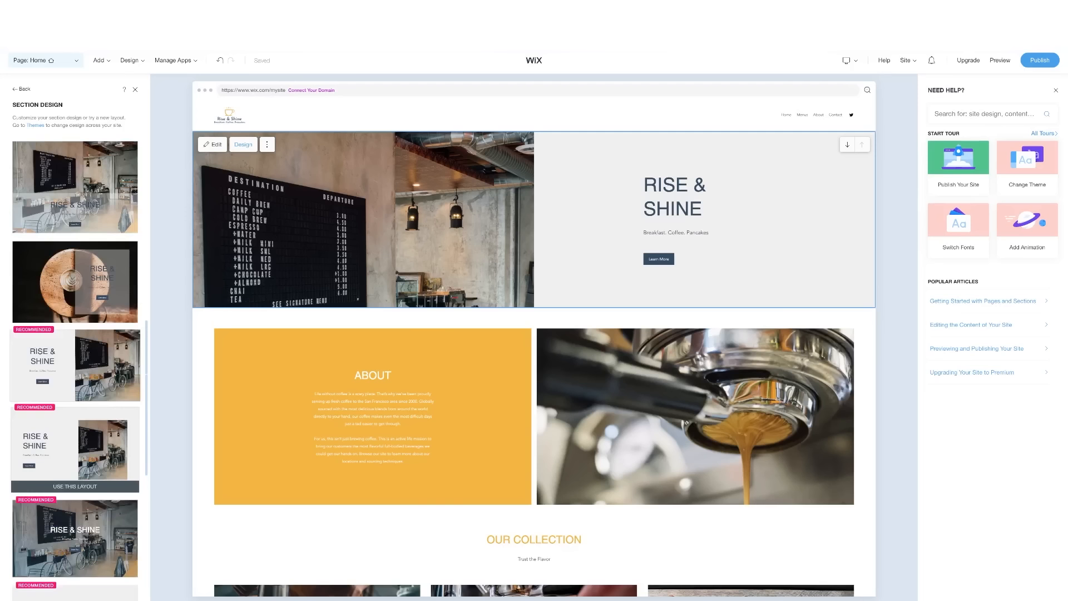
scroll(75, 434, down, 3)
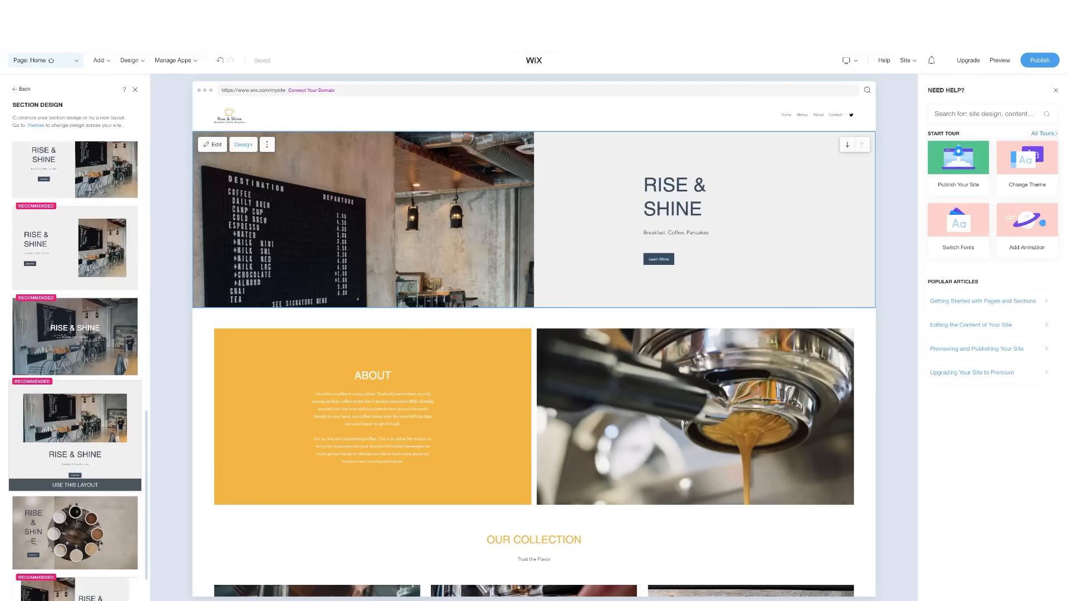
scroll(75, 434, down, 5)
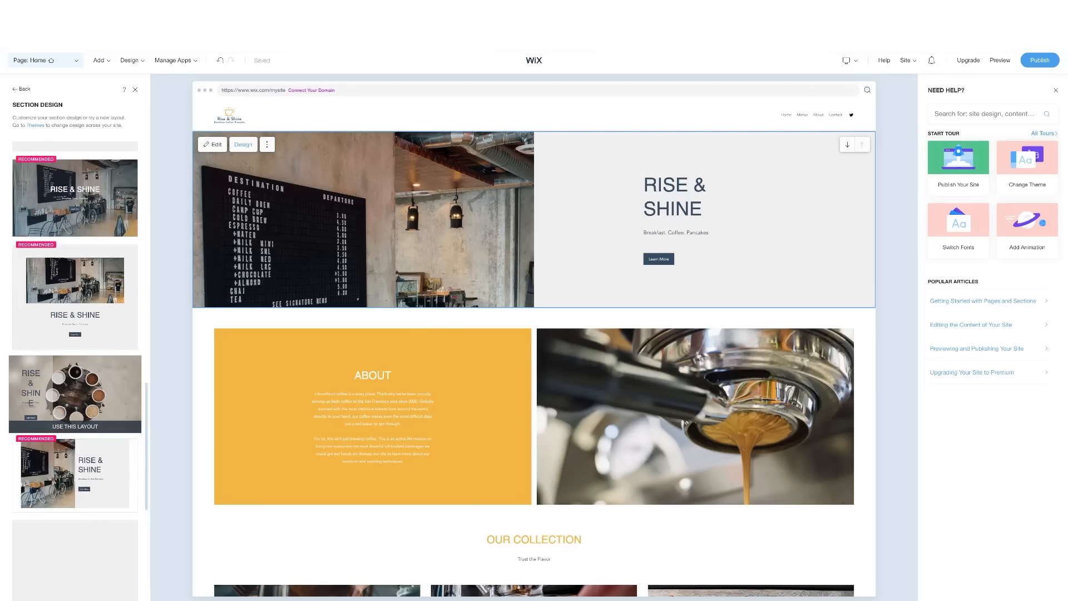
scroll(75, 390, down, 3)
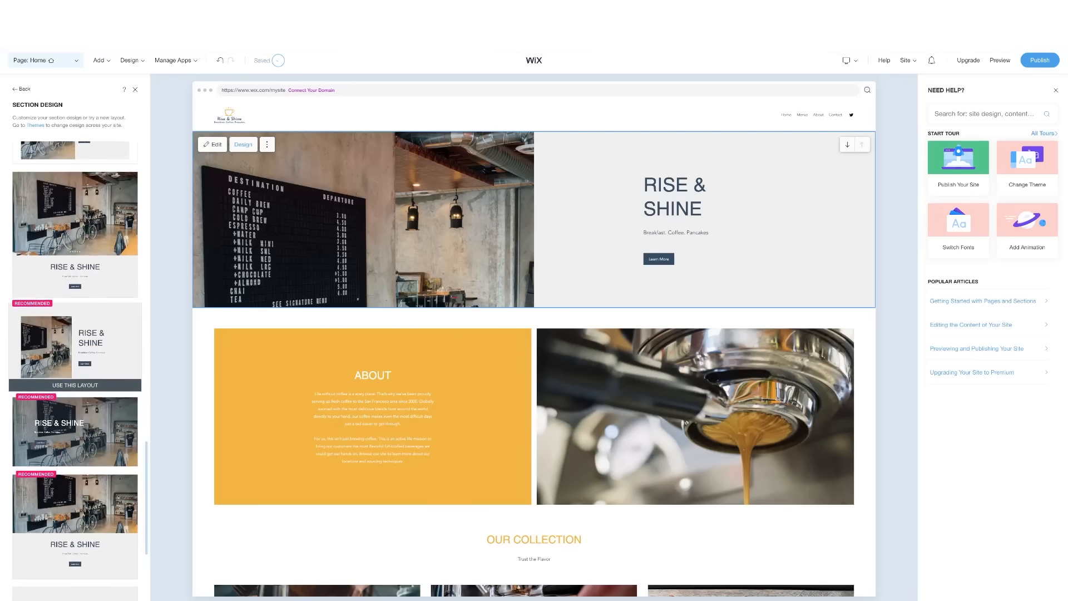
click(75, 432)
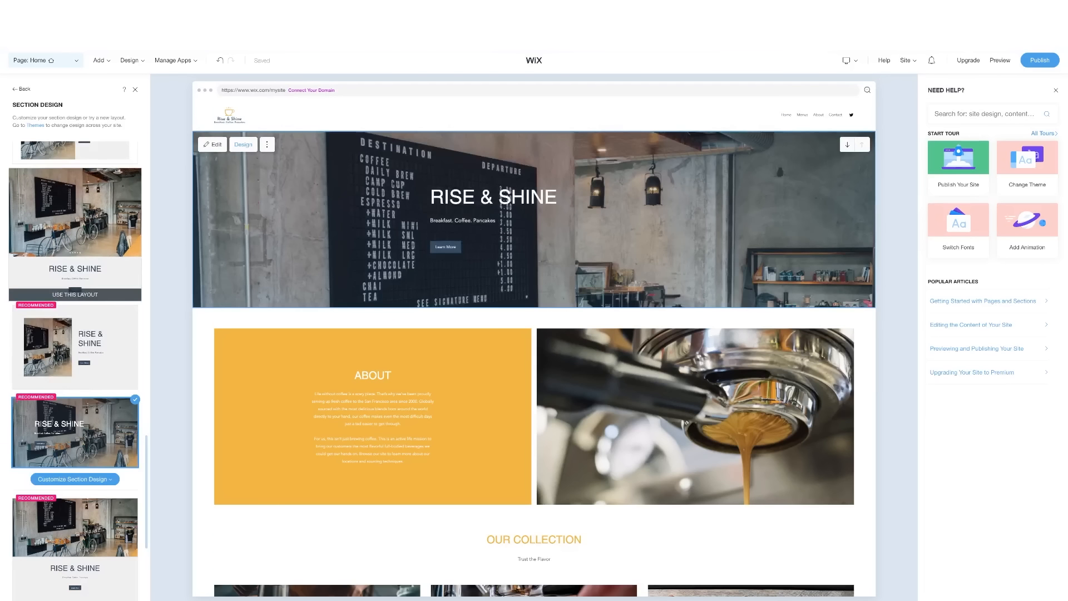
Reapply the first Welcome layout, with the title centred over the inset image, and return to the section's content settings.
scroll(75, 371, up, 10)
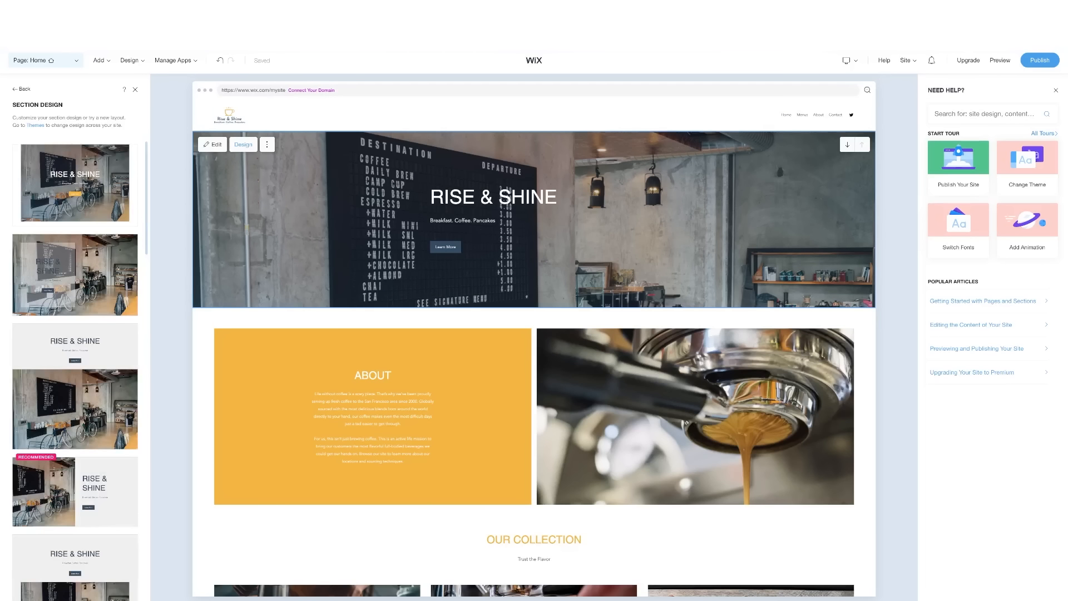
click(75, 221)
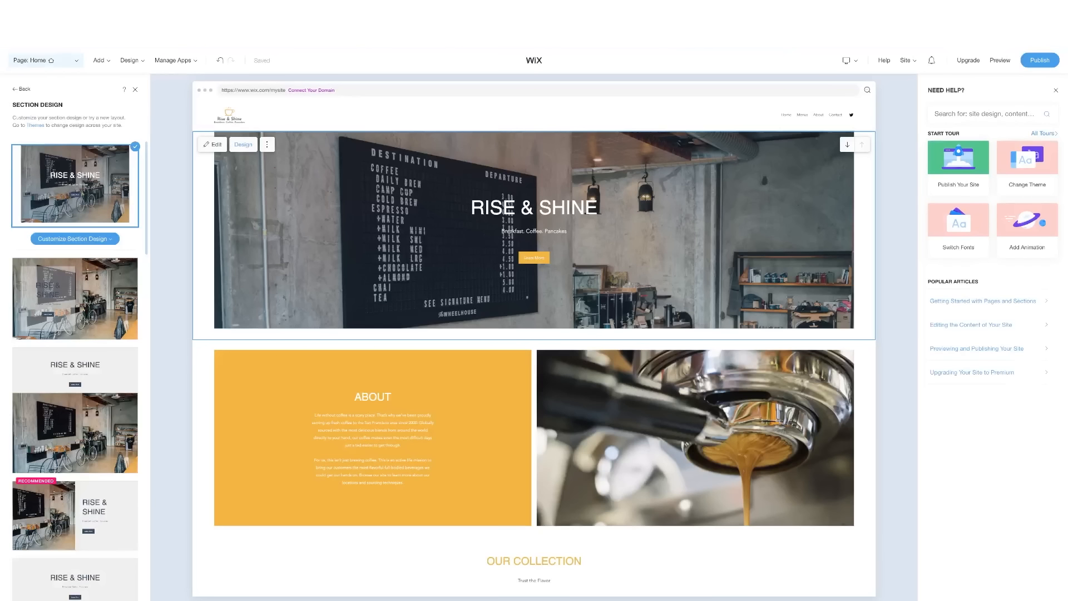
click(213, 144)
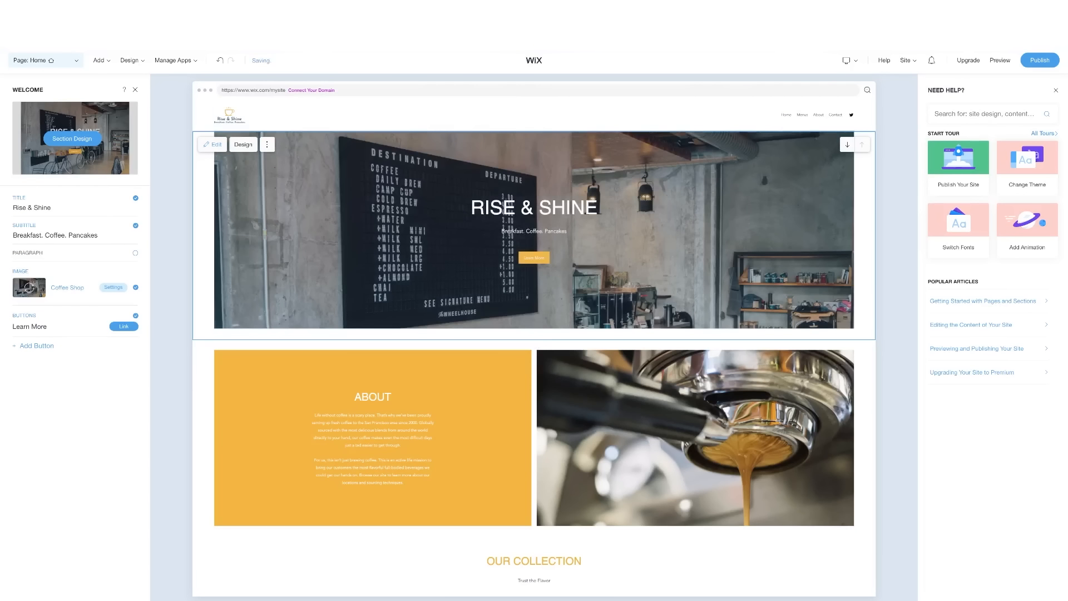
Open the Welcome section's image chooser at the site files and show the sources available for uploading media.
click(29, 287)
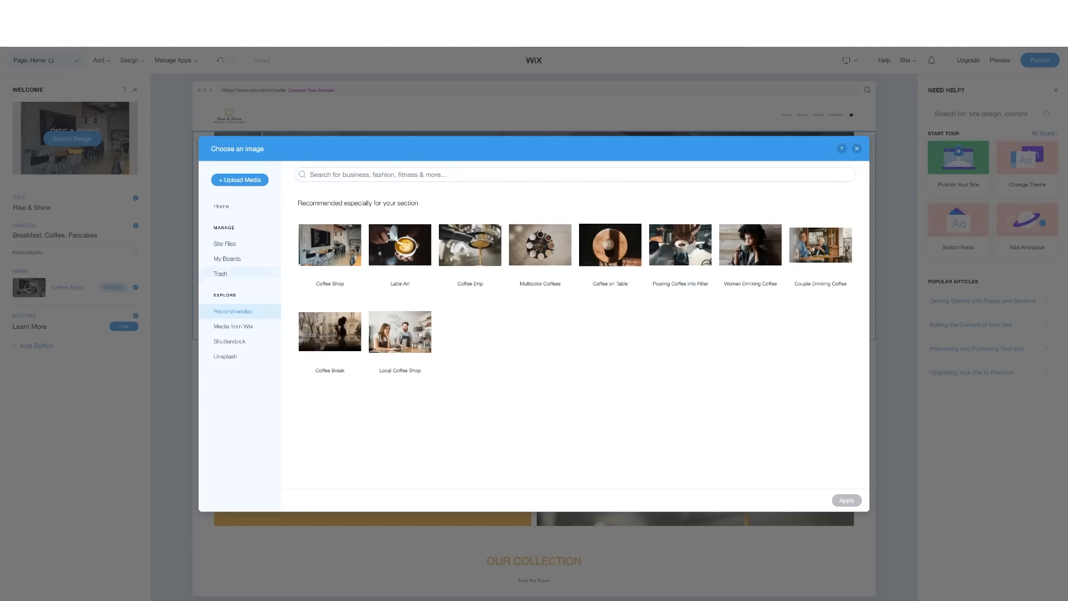
click(225, 243)
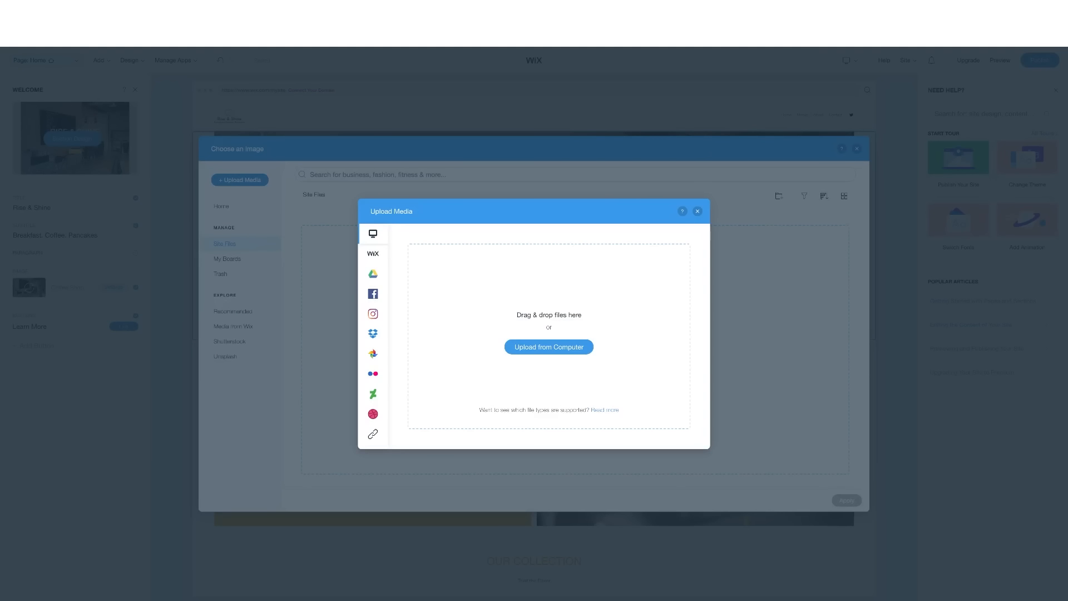
mouse_move(390, 294)
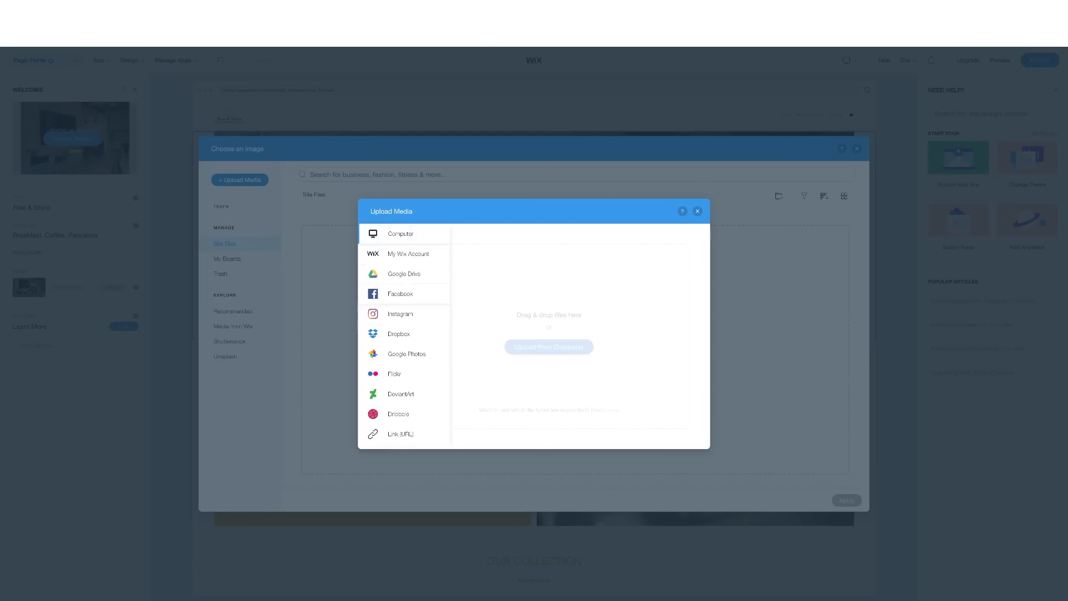
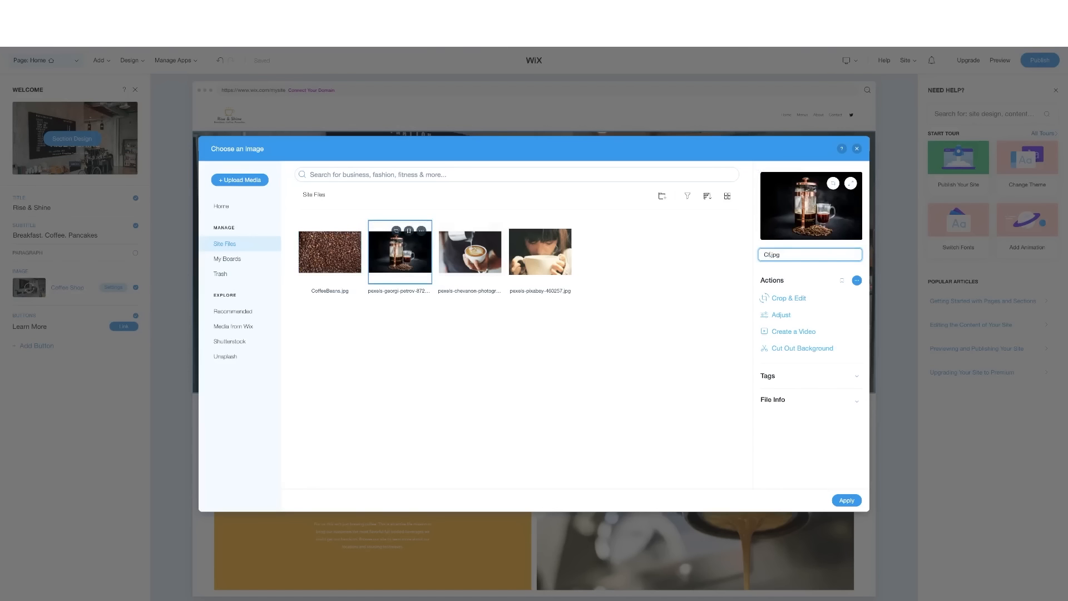
Rename the uploaded French press photo as CoffeeGlass.jpg.
key(BackSpace)
text(offeeGlass)
key(Return)
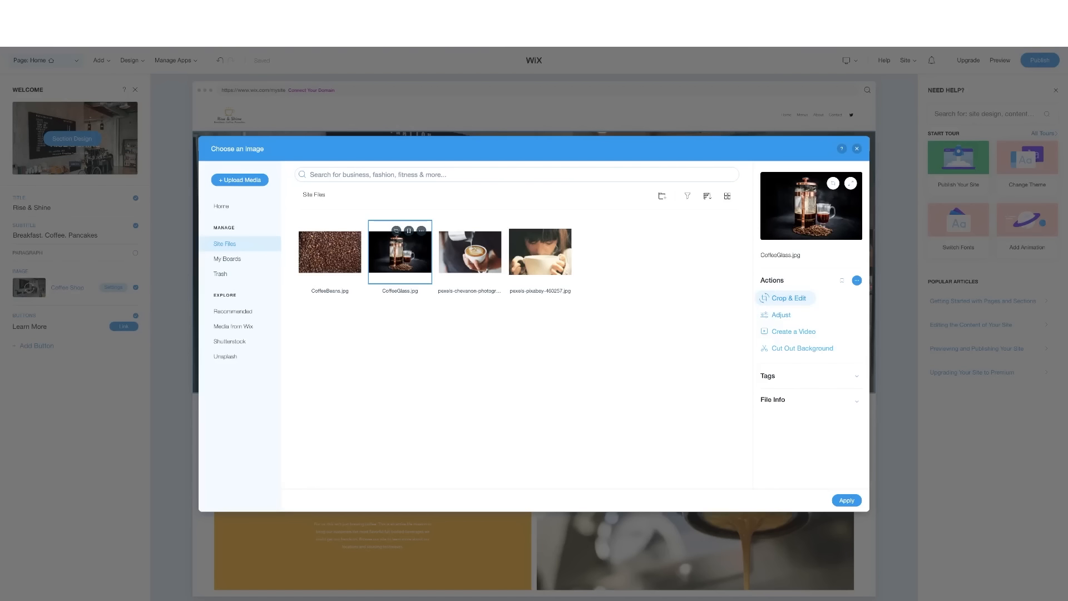
Try cropping the CoffeeGlass photo closely around the French press and glass cup in Photo Studio, and try its straightening control.
click(786, 298)
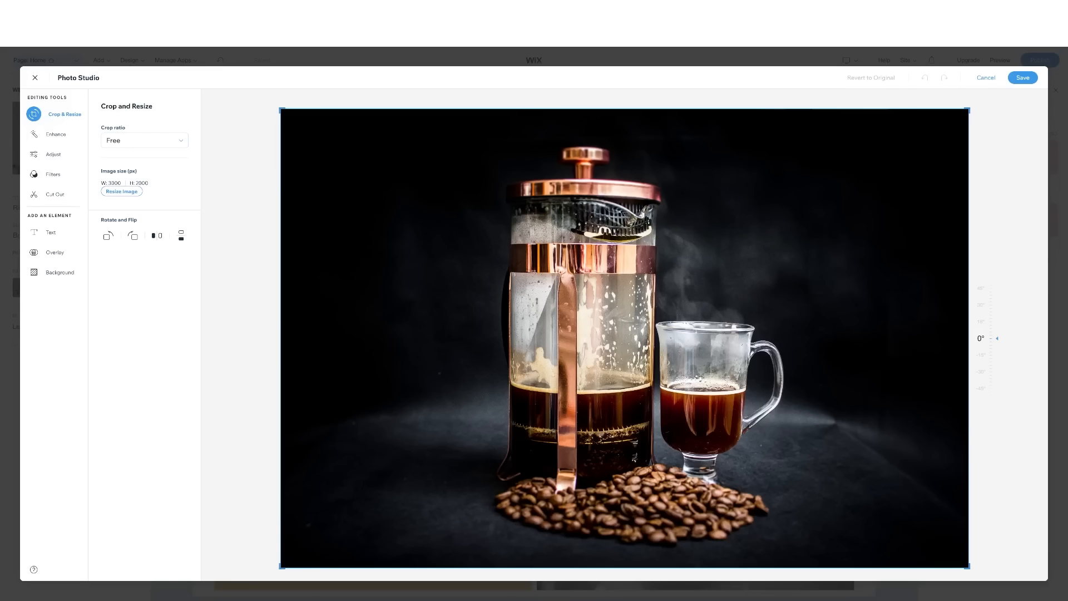
drag(282, 110, 465, 153)
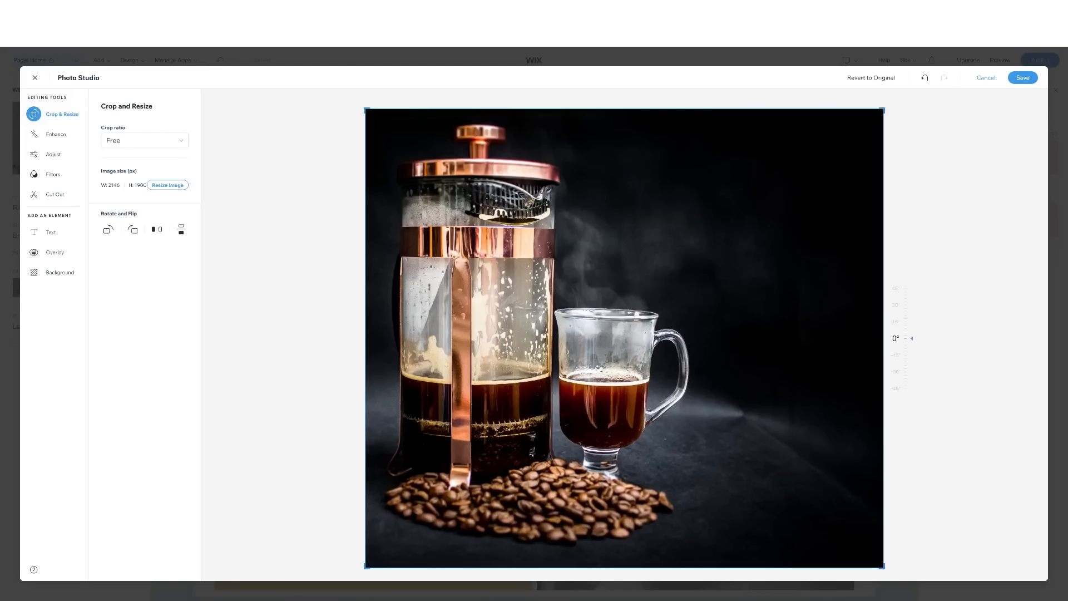
drag(882, 110, 699, 108)
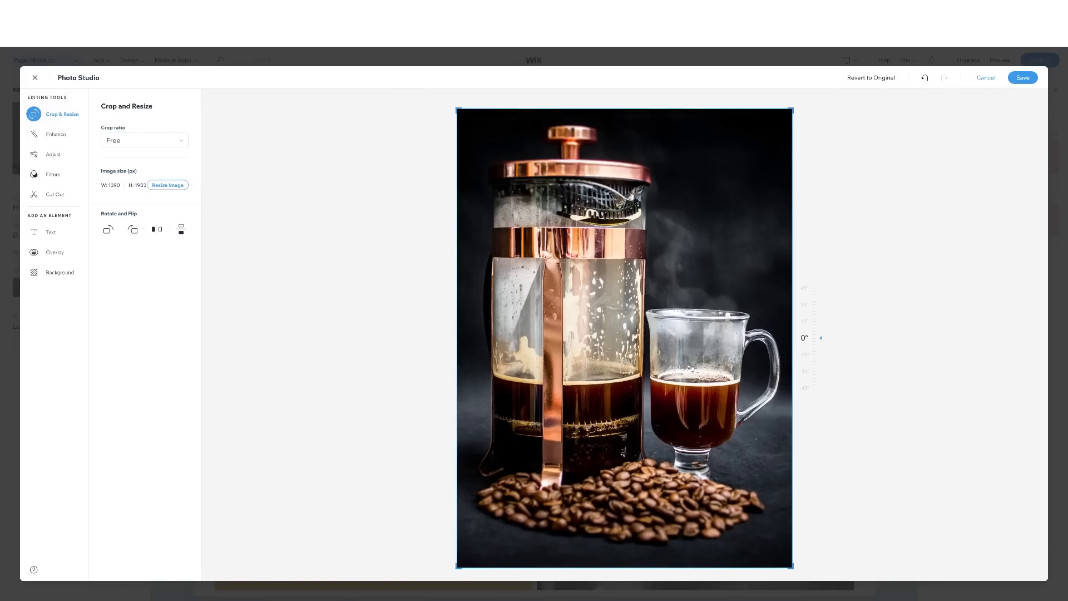
drag(812, 338, 813, 338)
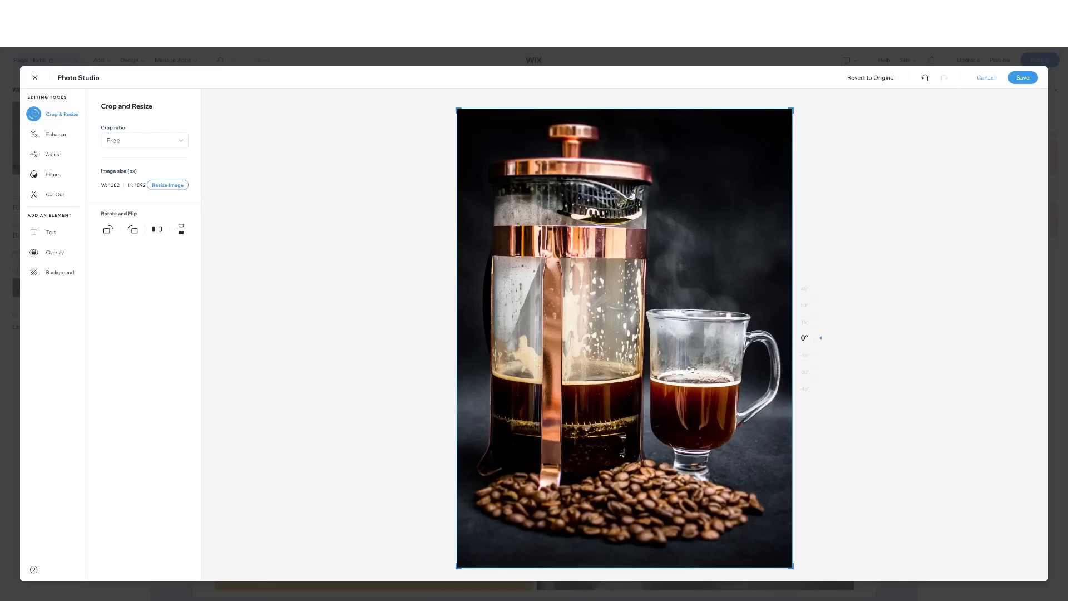
Check the available crop ratios without choosing one, and undo the crop of the CoffeeGlass photo.
click(143, 141)
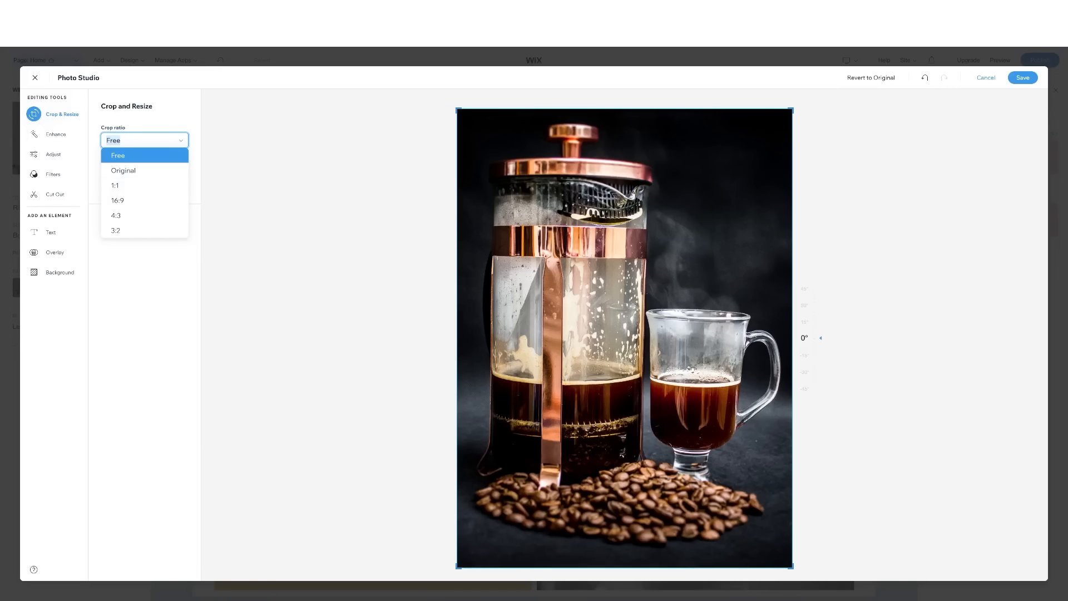
key(Escape)
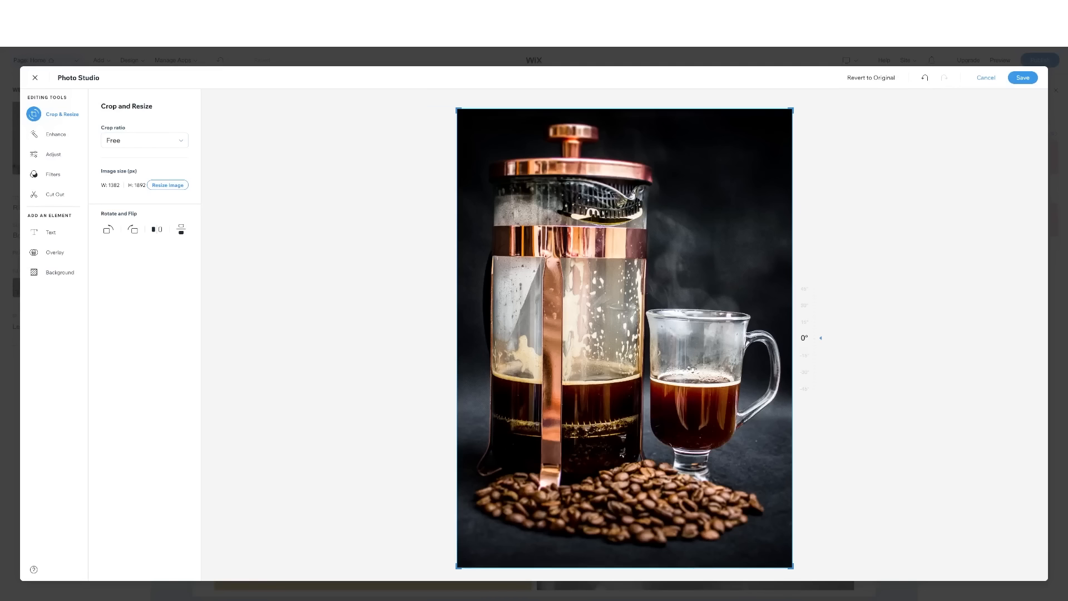
key(ctrl+z)
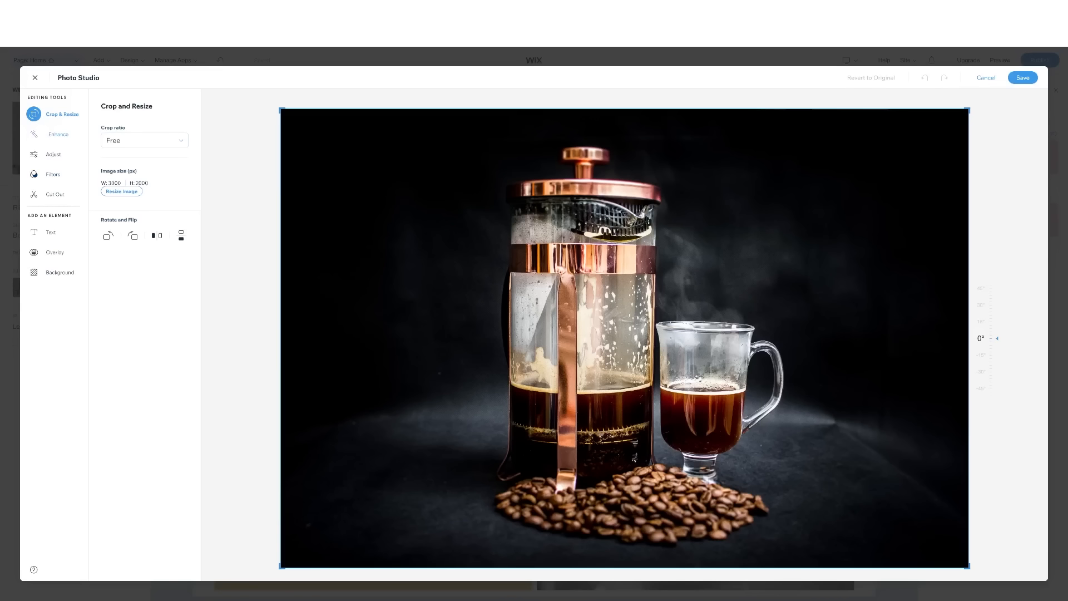
Look over the Enhance options and the light, colour and effects adjustments for the CoffeeGlass photo.
click(59, 134)
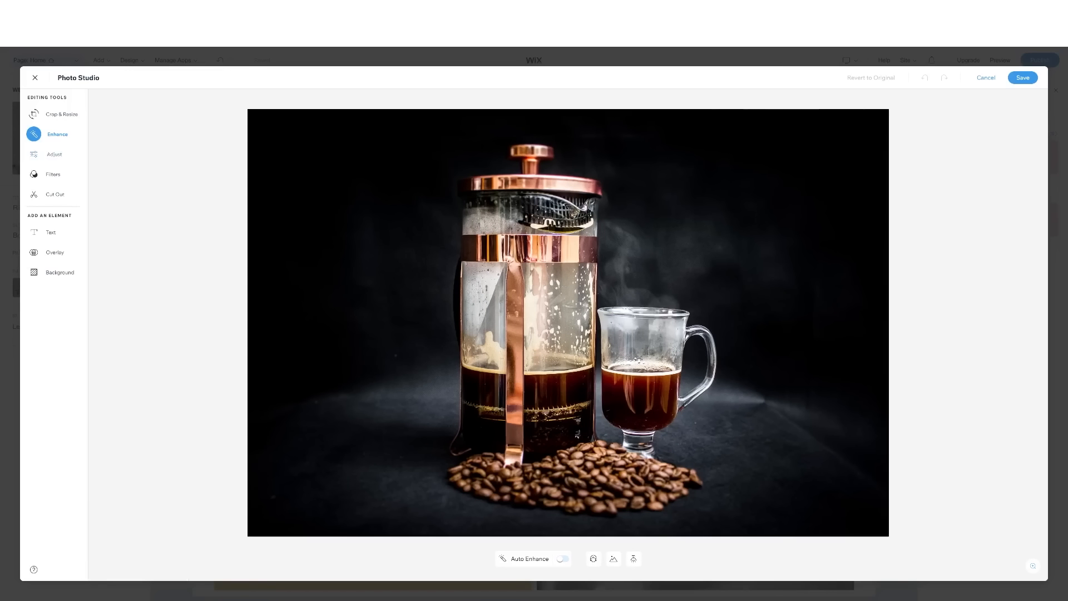
click(53, 154)
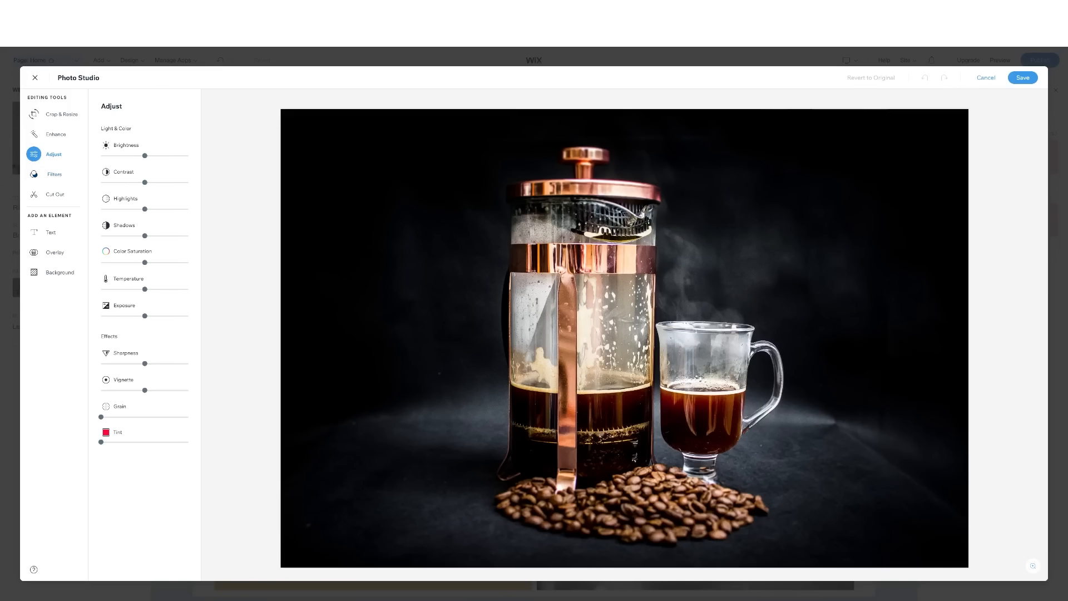
Try adding a text element to the CoffeeGlass photo, and leave Photo Studio without saving the changes.
click(50, 231)
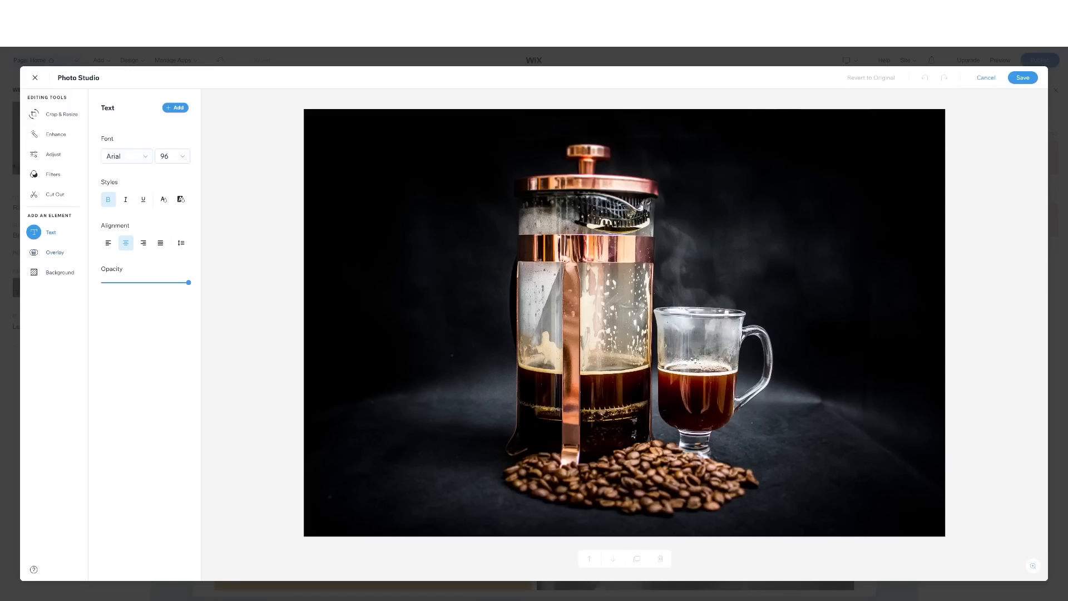
click(176, 108)
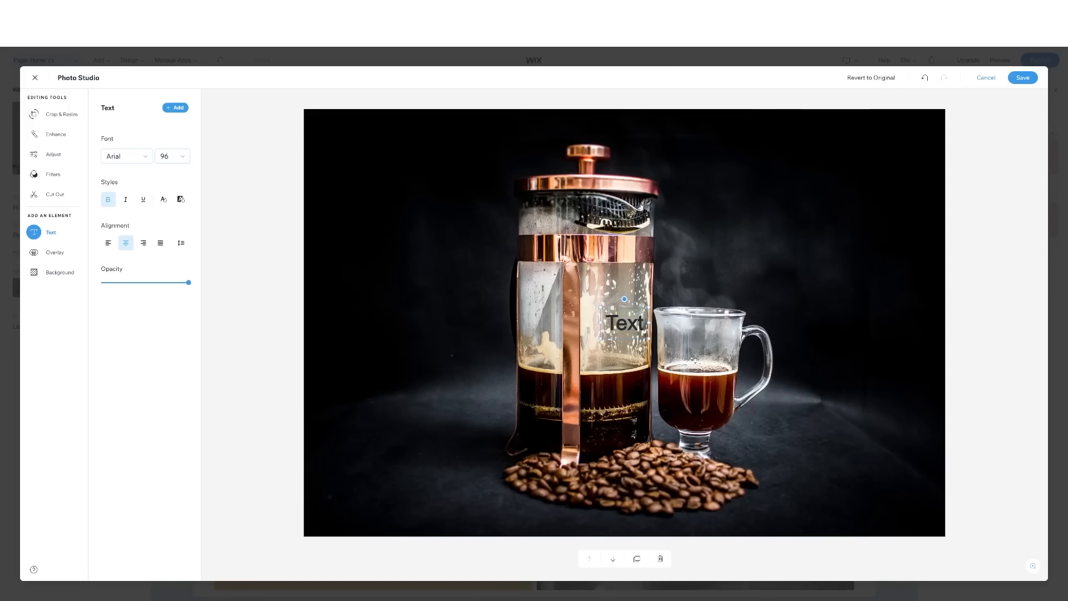
mouse_move(624, 299)
mouse_down()
mouse_move(604, 308)
mouse_move(624, 298)
mouse_up()
text(50%)
click(985, 78)
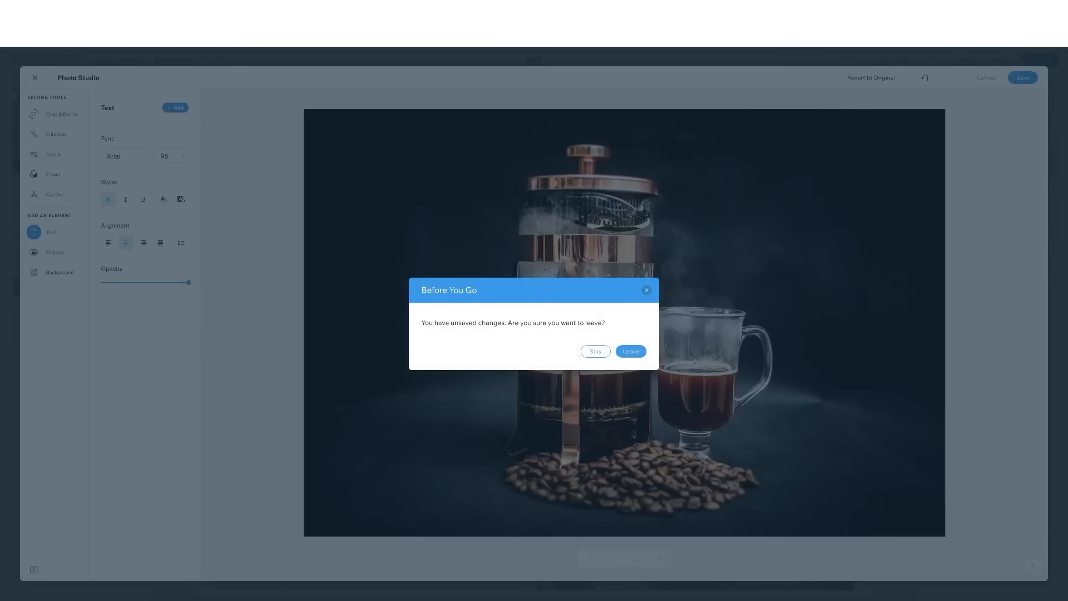
click(631, 351)
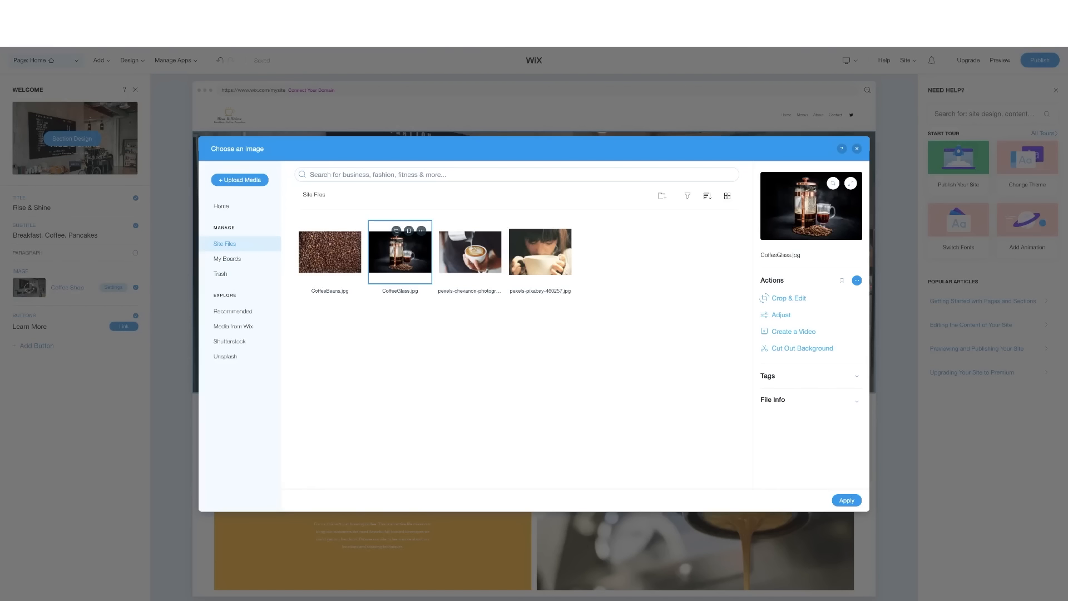
Use the uploaded photo of milk being poured into a latte as the Welcome section's image, and select the section's title.
click(470, 251)
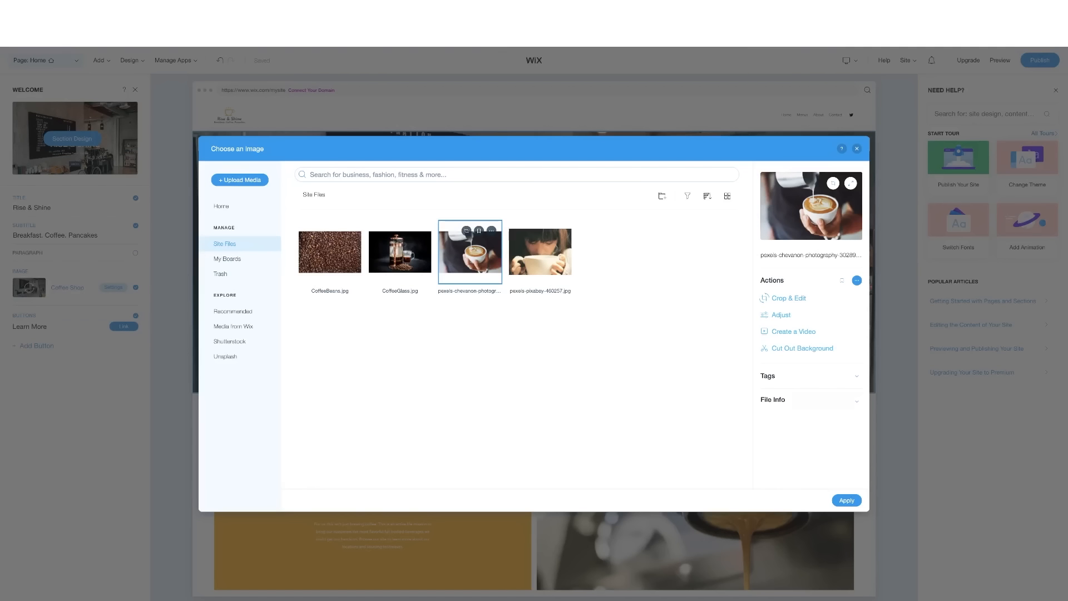
click(846, 500)
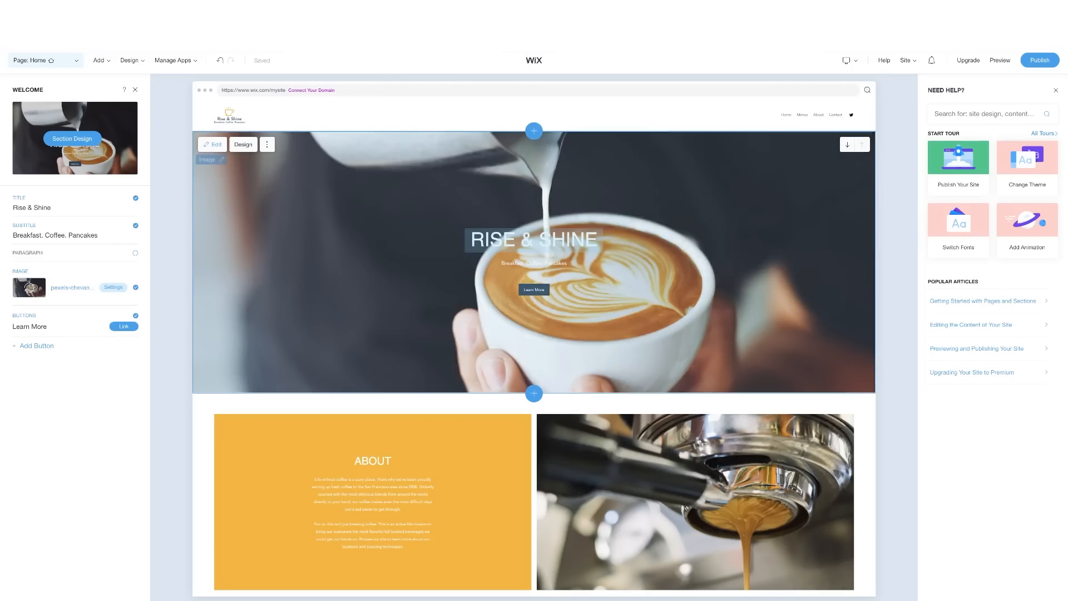
click(534, 239)
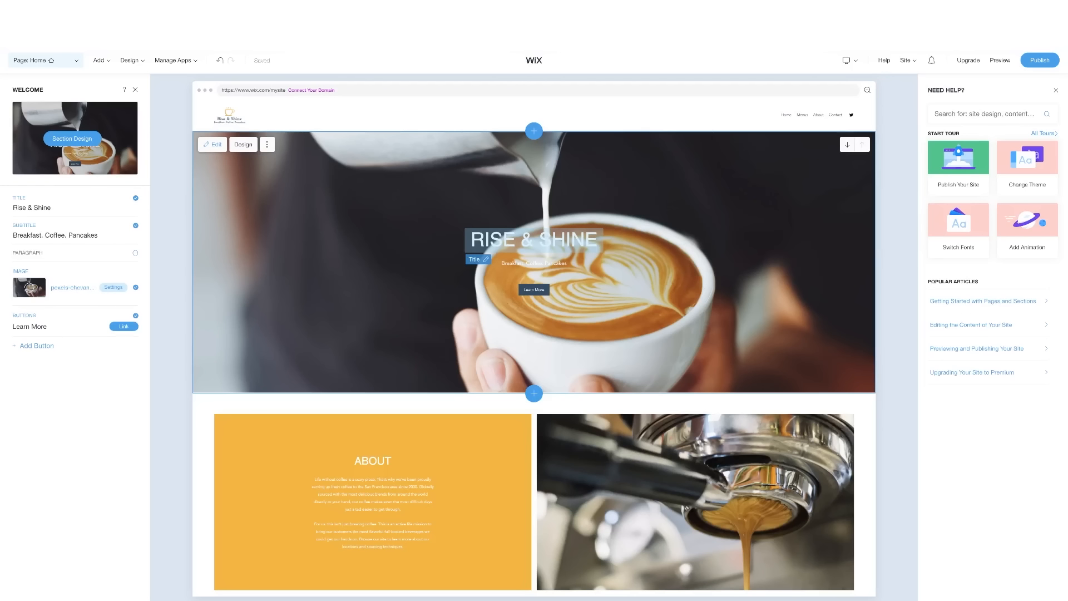
Try several theme colours on the Welcome section's Rise & Shine title and set it to the darker orange.
click(476, 259)
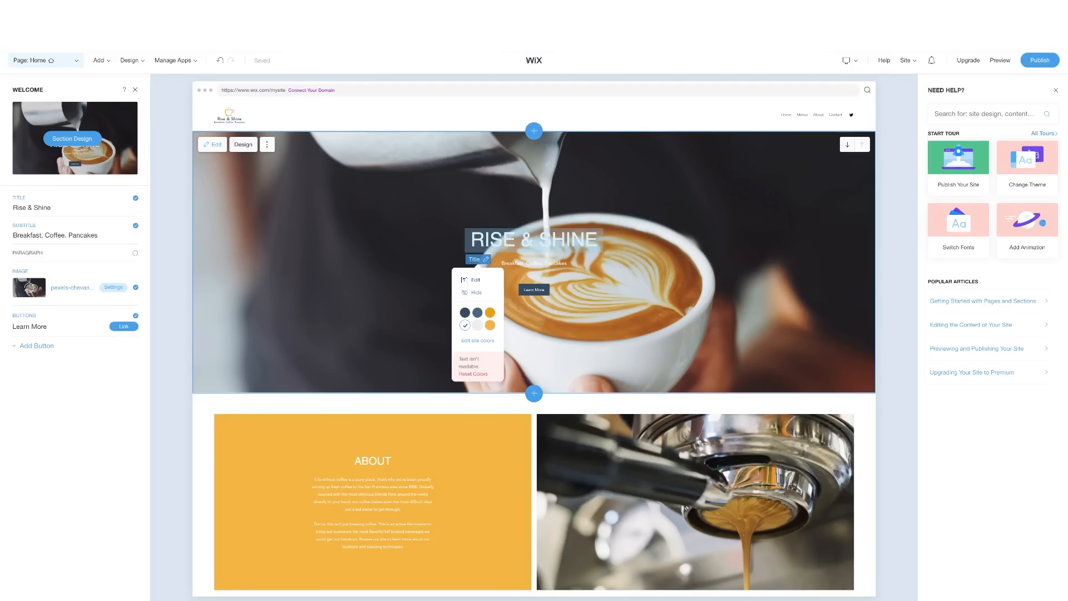
click(465, 312)
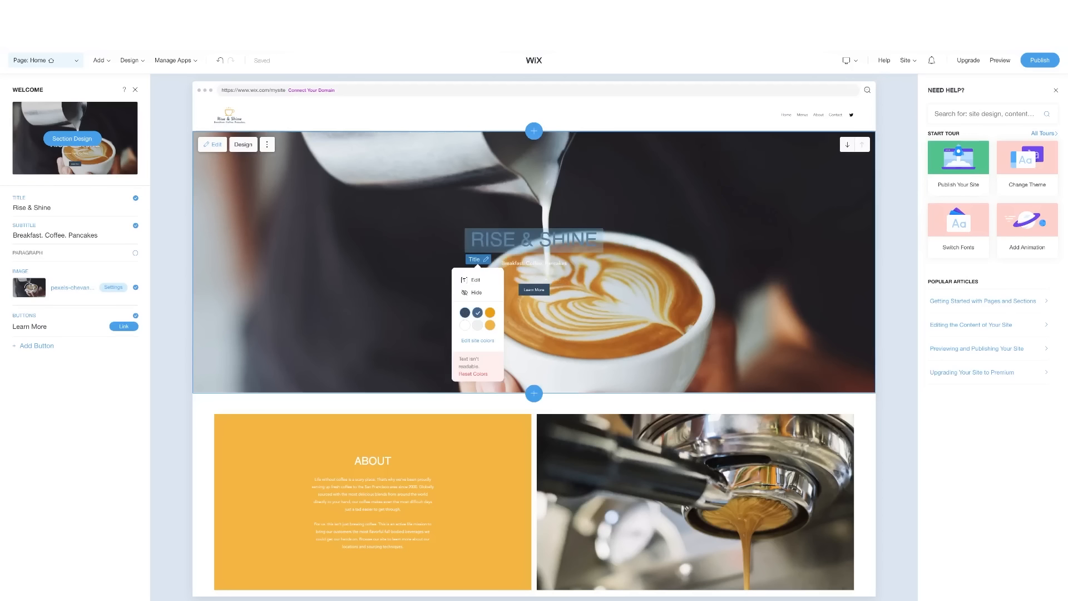
click(489, 312)
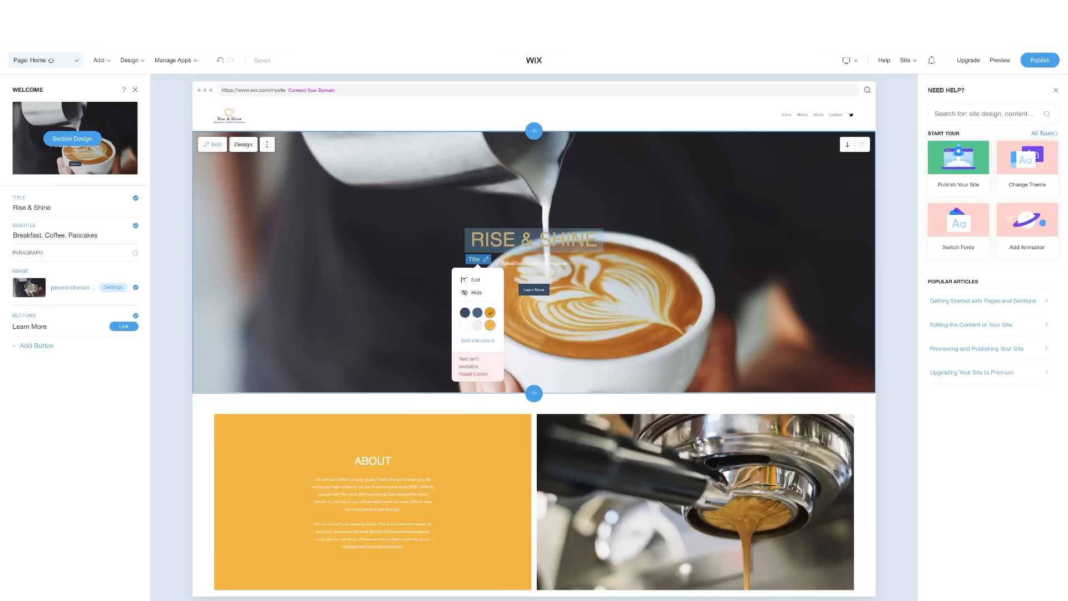
click(478, 325)
click(465, 325)
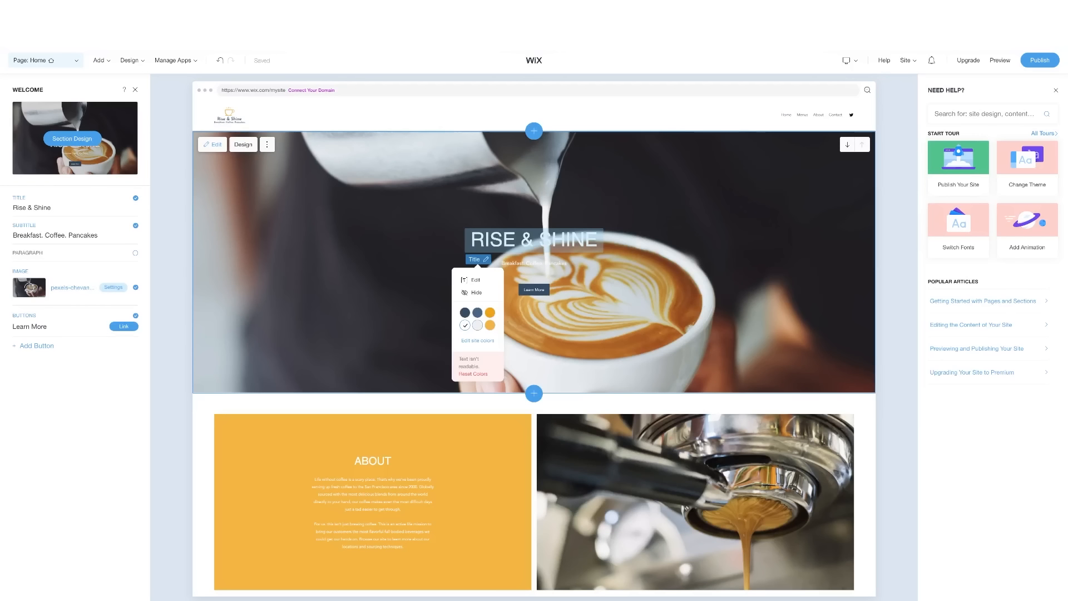
click(489, 312)
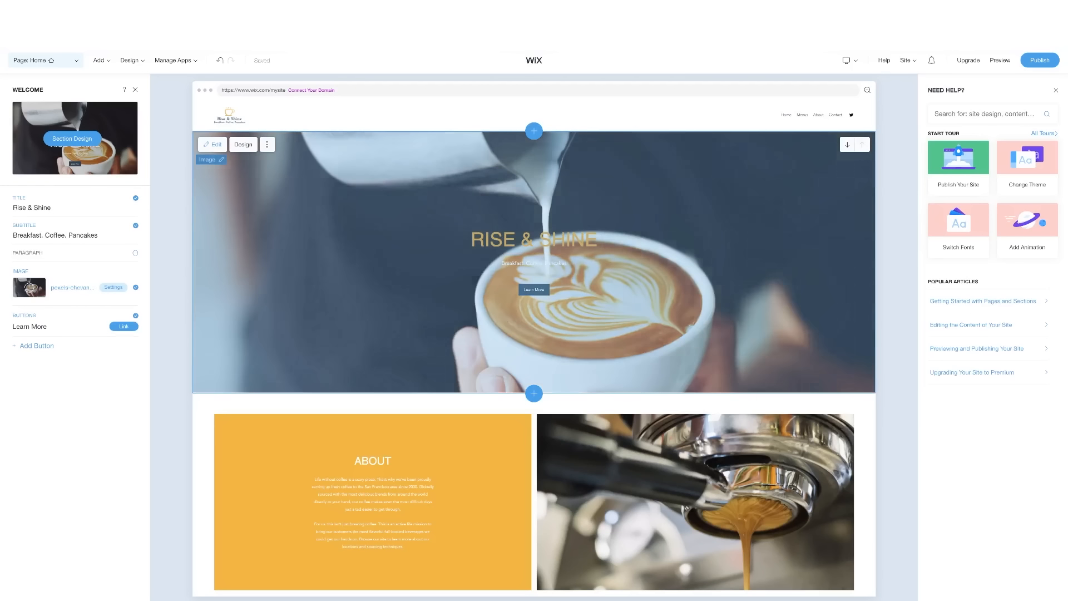
Try the gallery, video and pattern media types for the Welcome section's background, and return to the latte image.
click(113, 287)
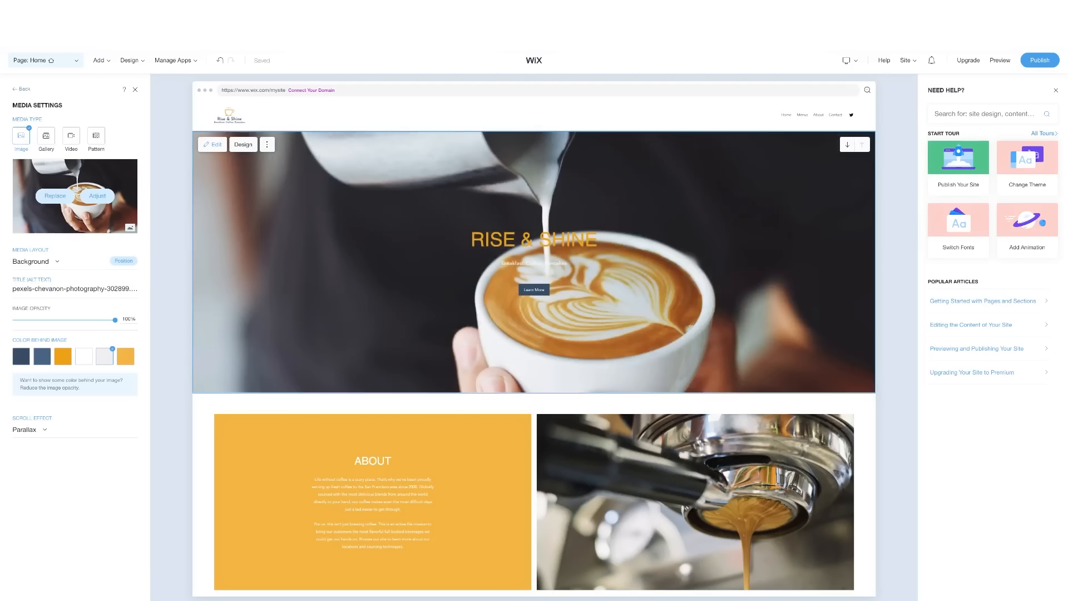
click(21, 89)
click(46, 135)
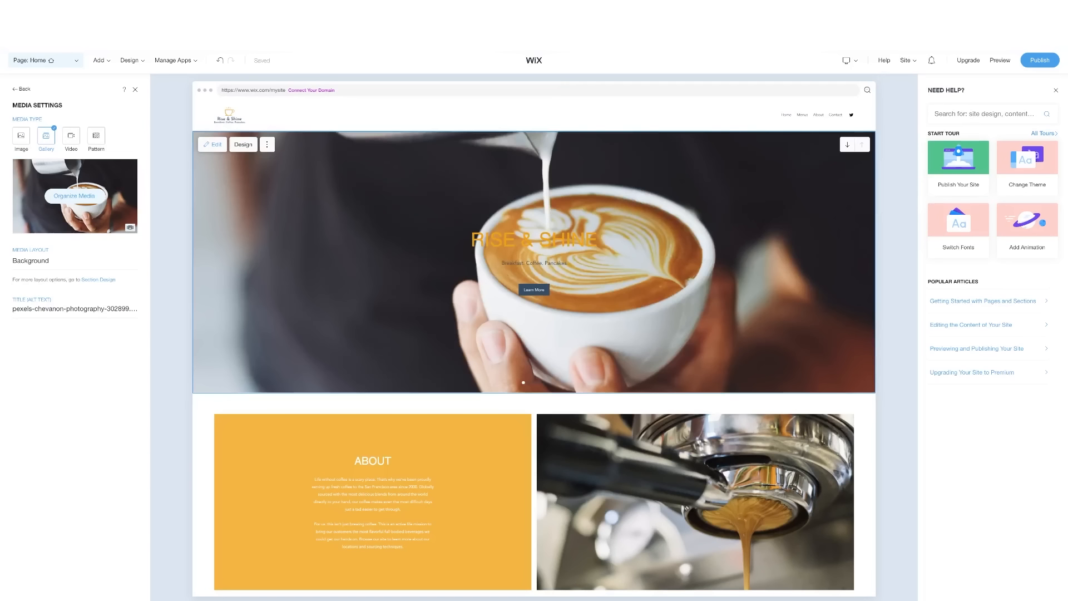
click(70, 135)
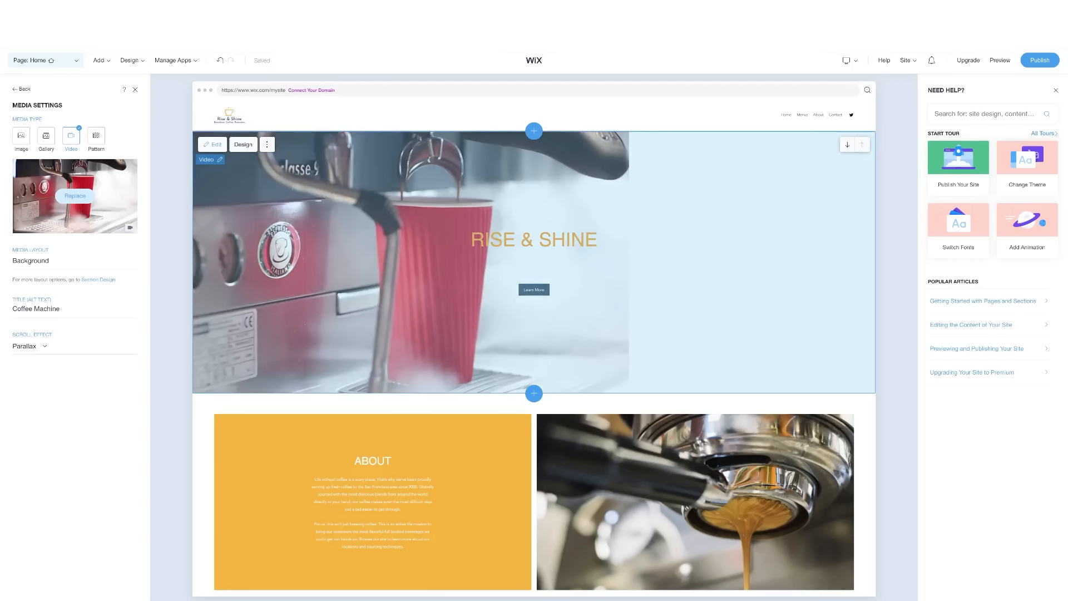
click(95, 139)
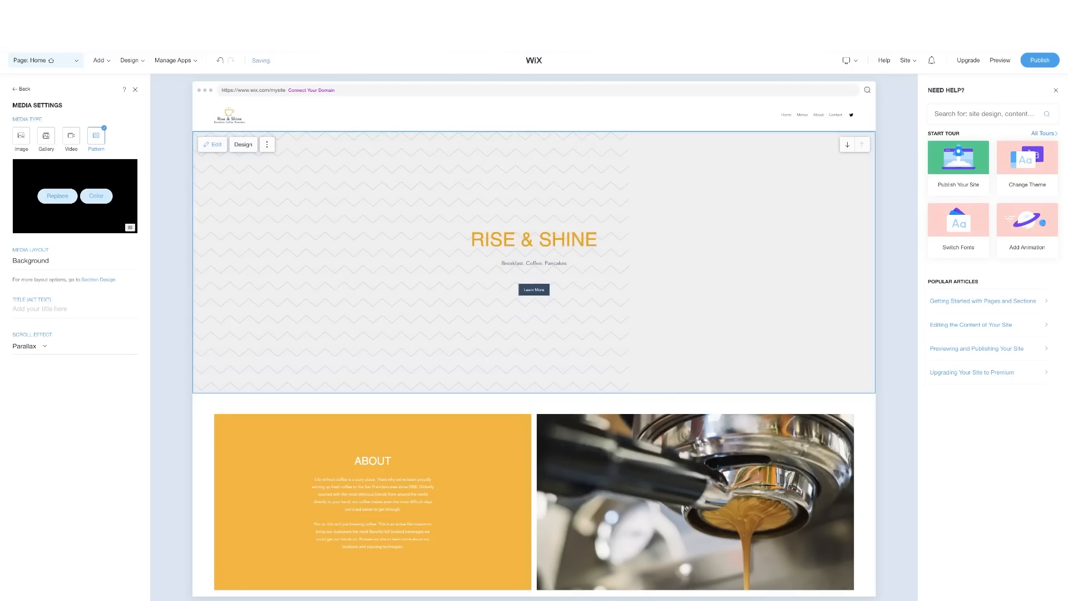
key(ctrl+z)
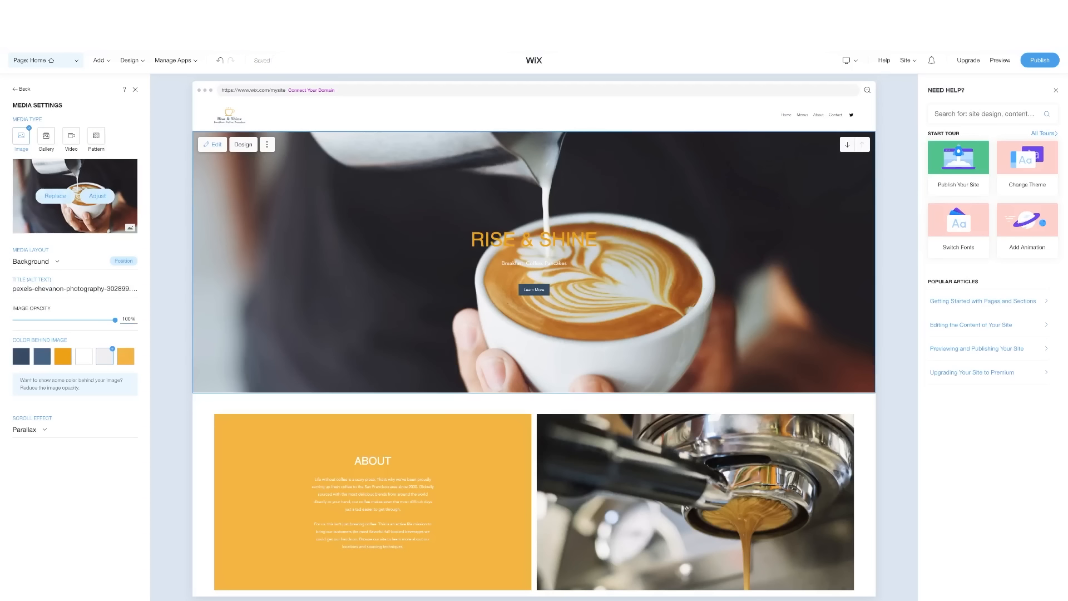
Set the colour behind the Welcome section's image to the darkest blue and reduce the image opacity to 44%.
drag(115, 320, 54, 320)
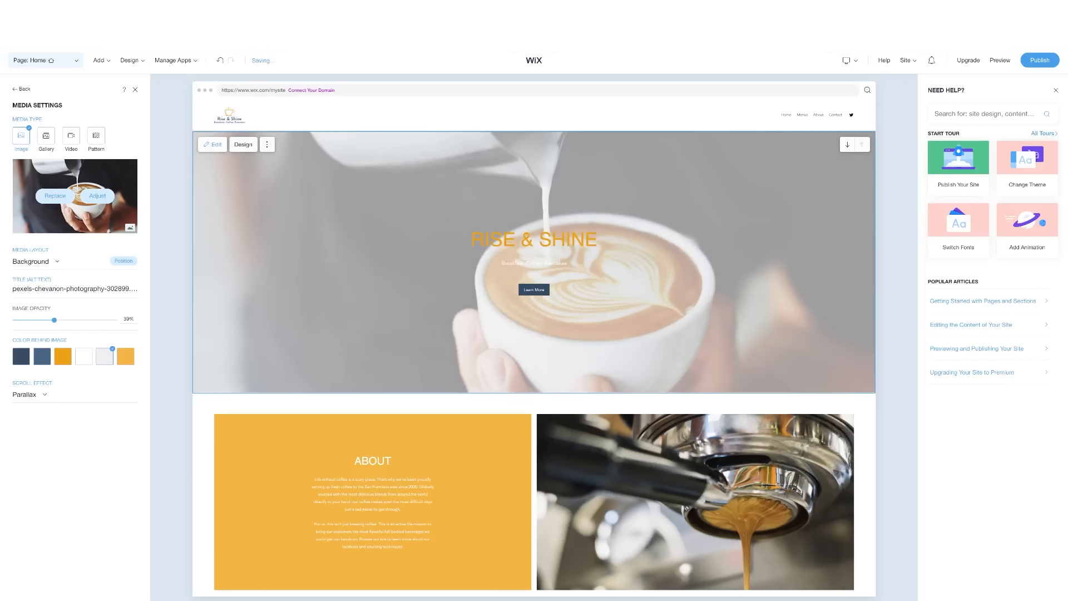
click(21, 356)
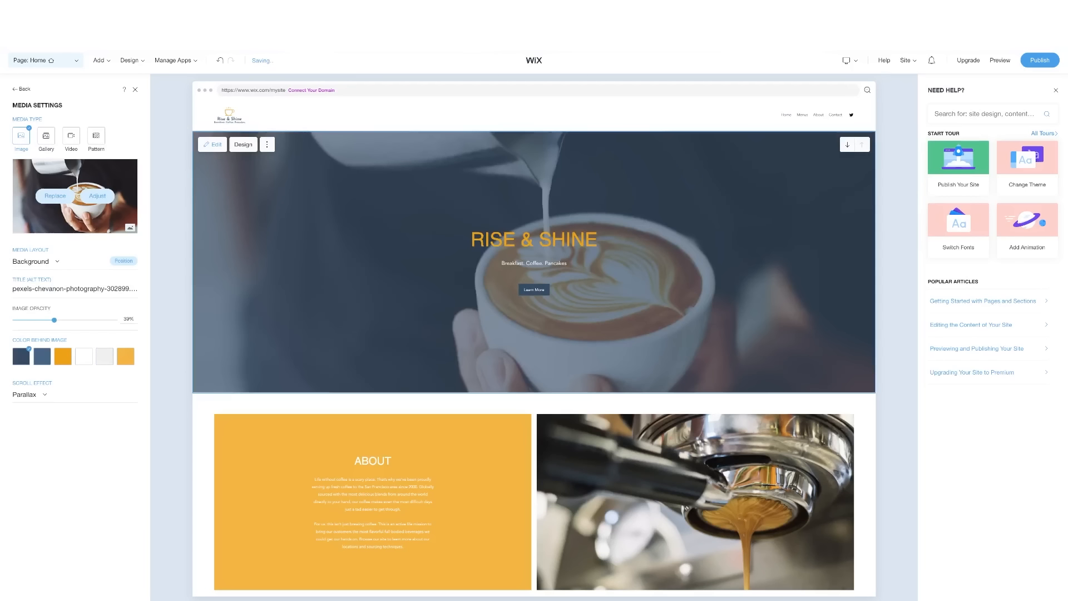
drag(54, 320, 115, 319)
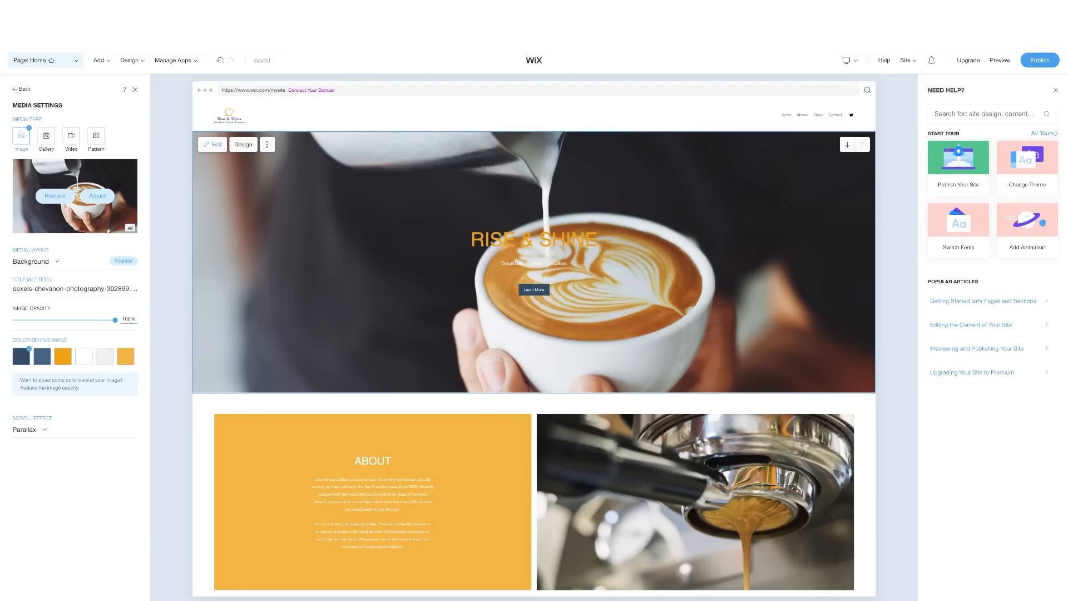
drag(115, 320, 60, 320)
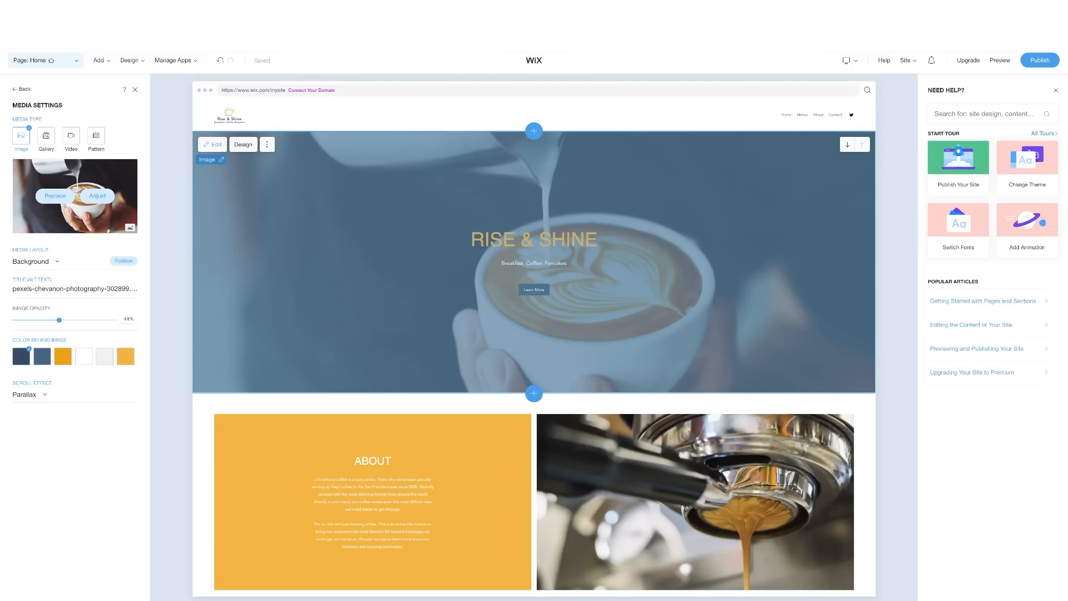
Make the Welcome section's subtitle "Breakfast. Coffee. Pancakes" bold.
click(478, 259)
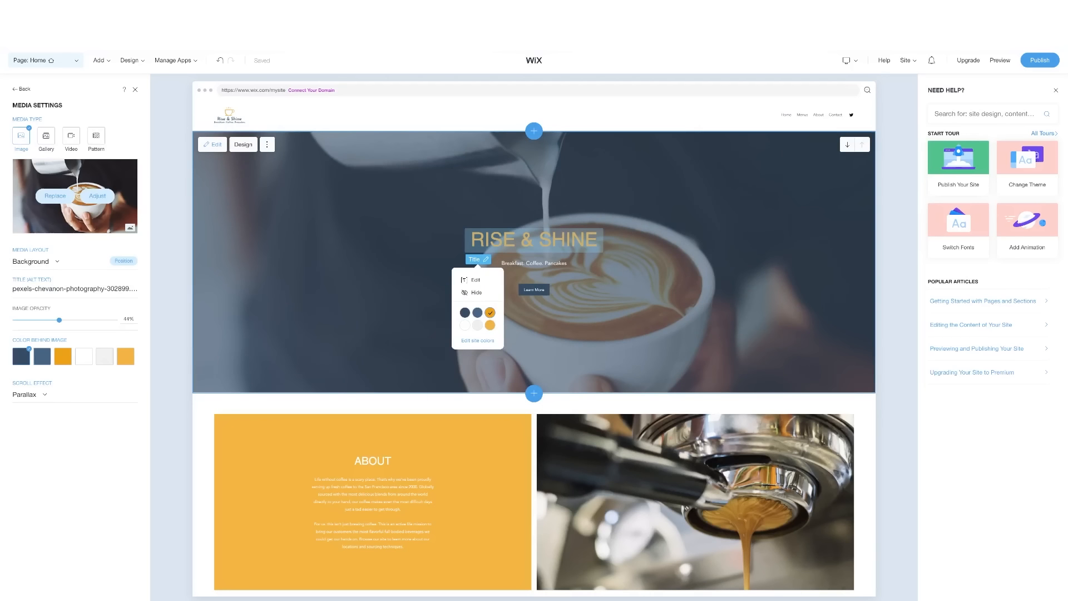
click(475, 279)
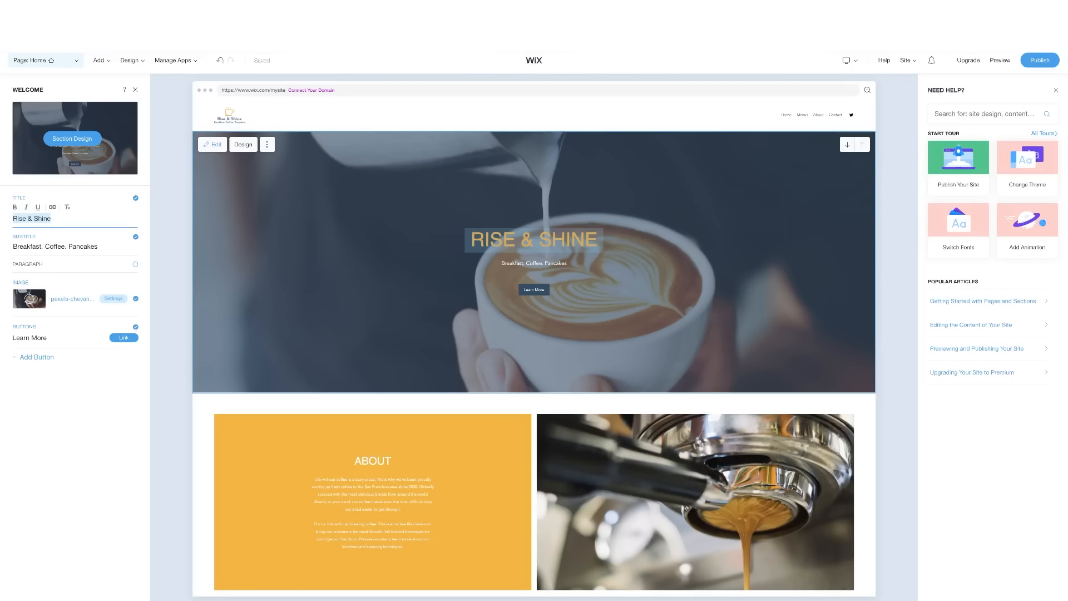
click(55, 246)
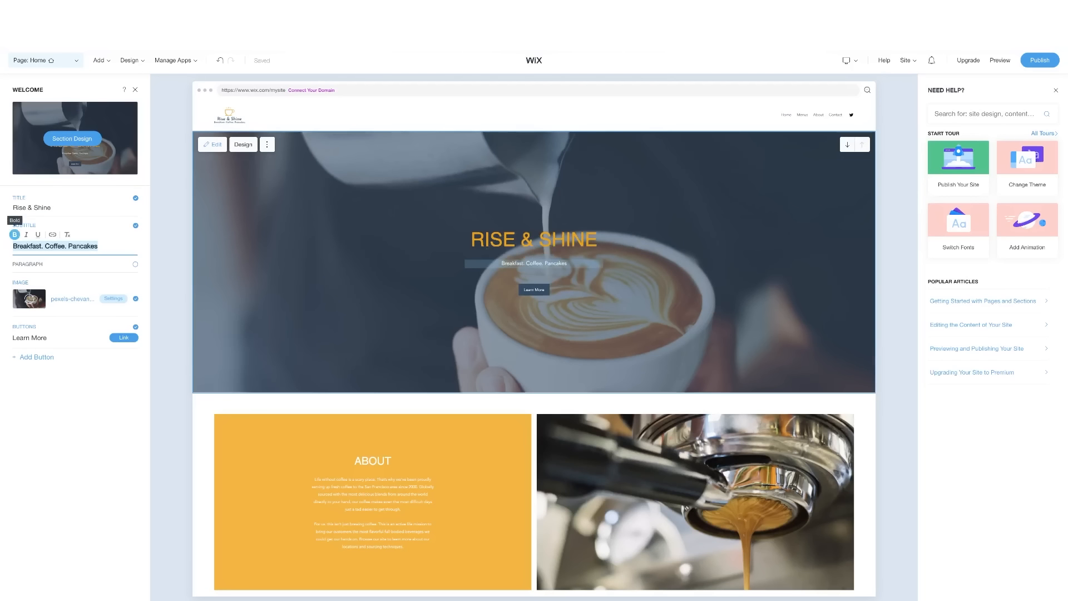
click(16, 235)
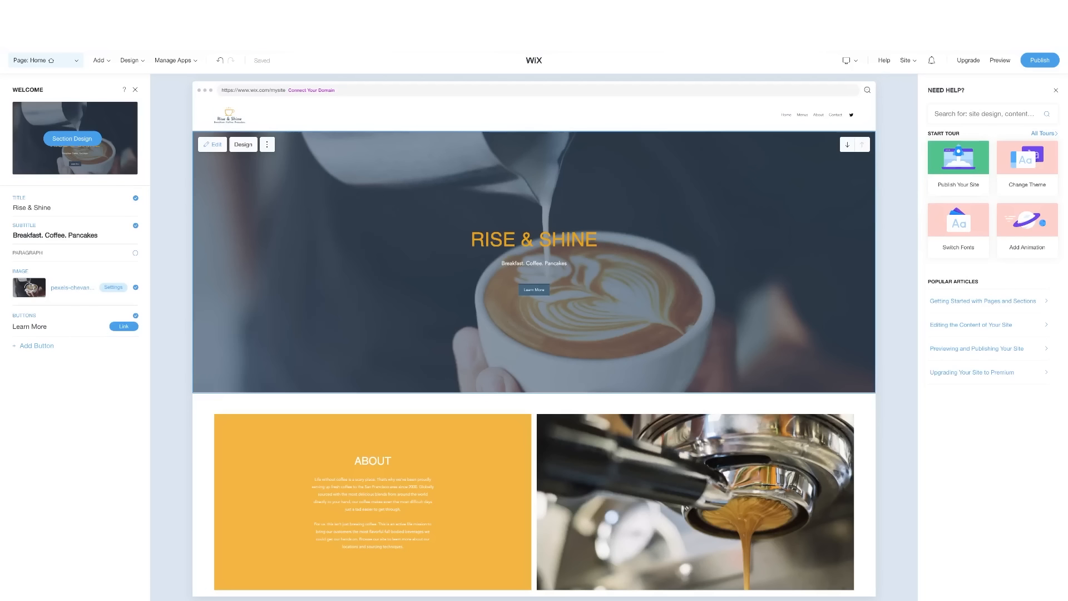
Add a second button labelled "View Menu" to the Welcome section.
click(37, 345)
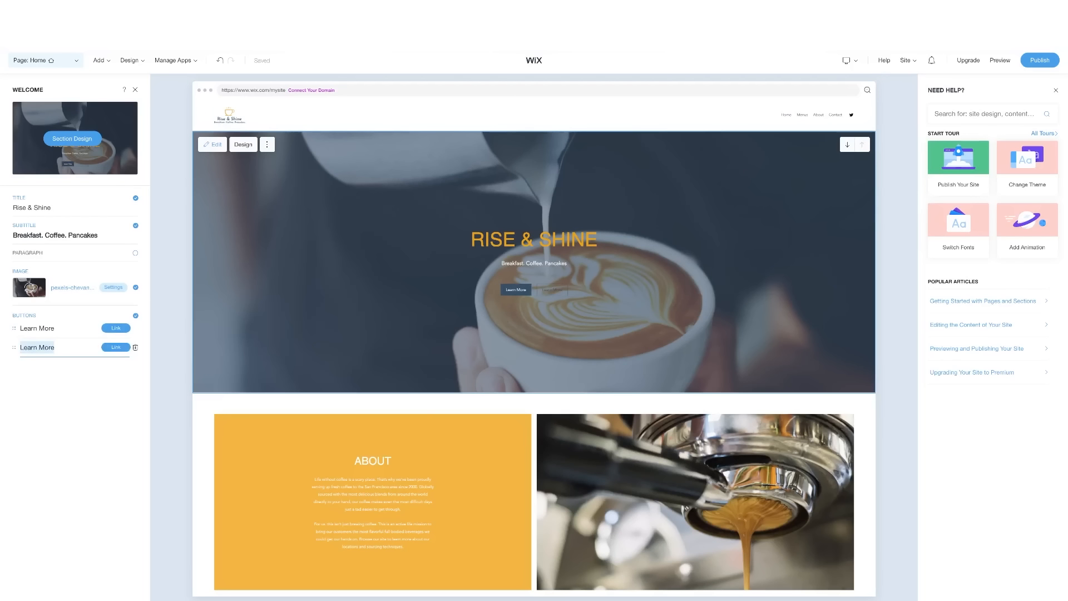
text(View Menu)
click(516, 289)
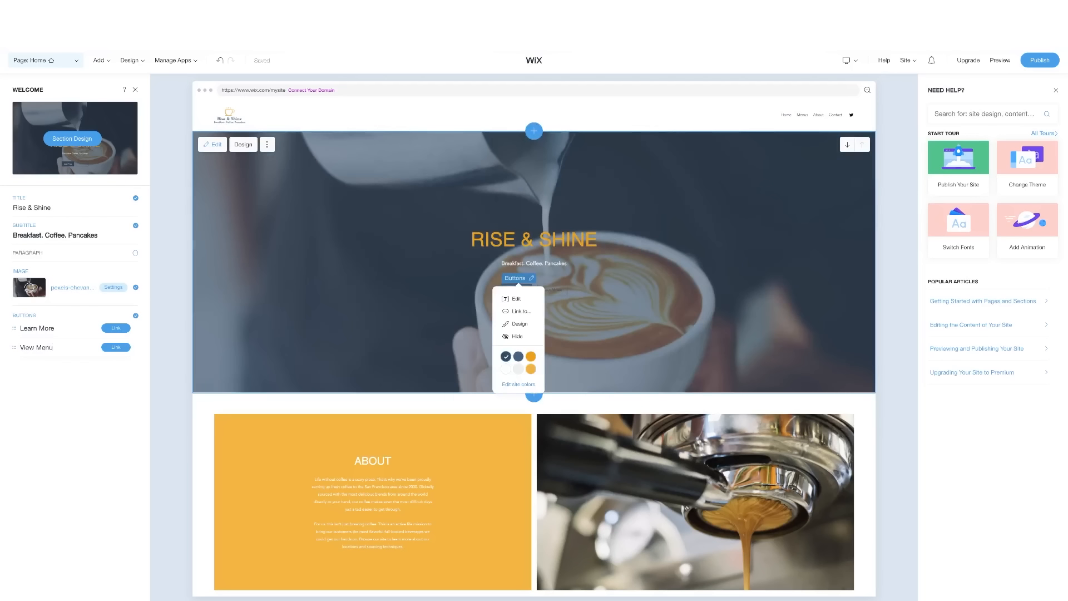
click(53, 347)
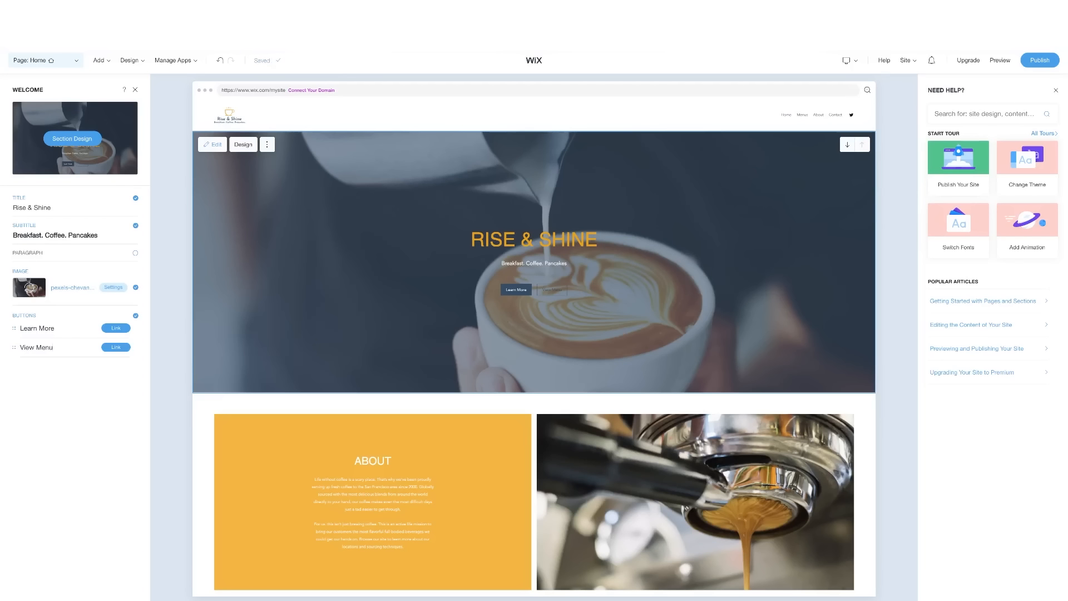
Link the View Menu button to the top of the Menus page.
mouse_move(120, 328)
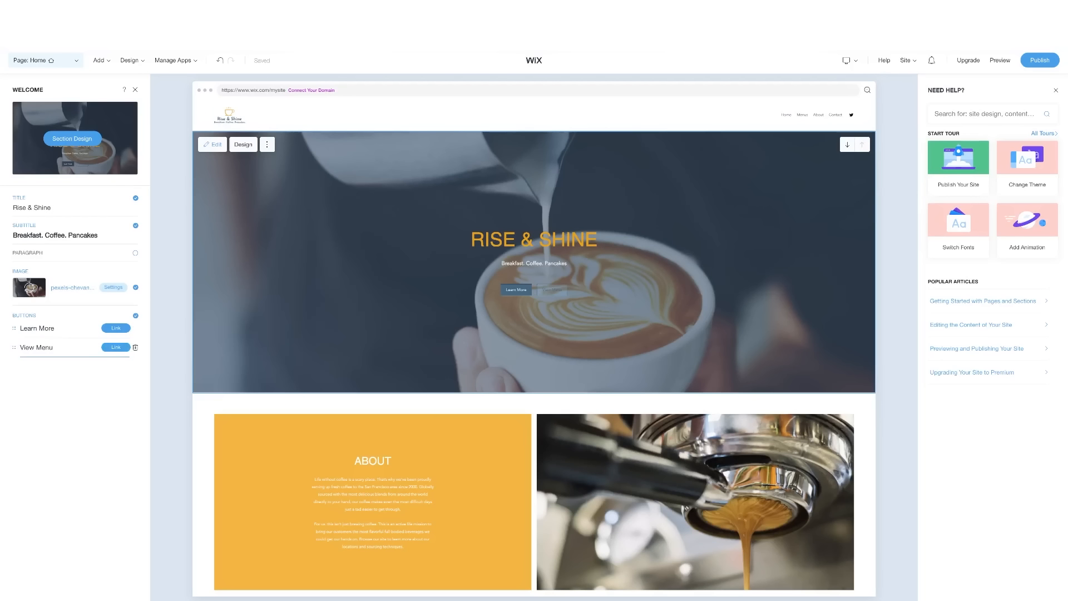
click(115, 348)
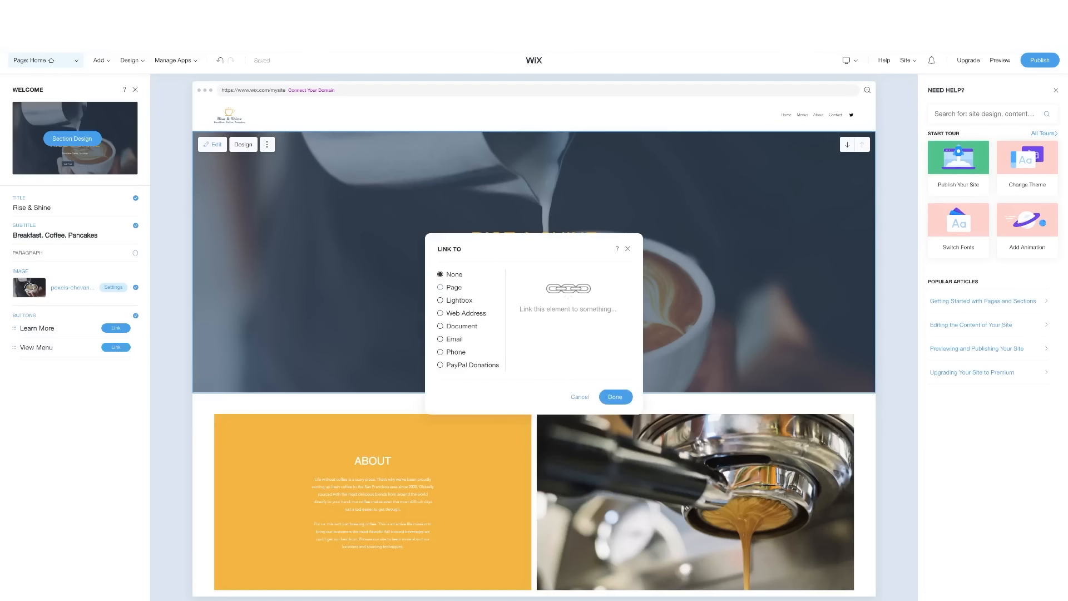
click(440, 287)
click(531, 293)
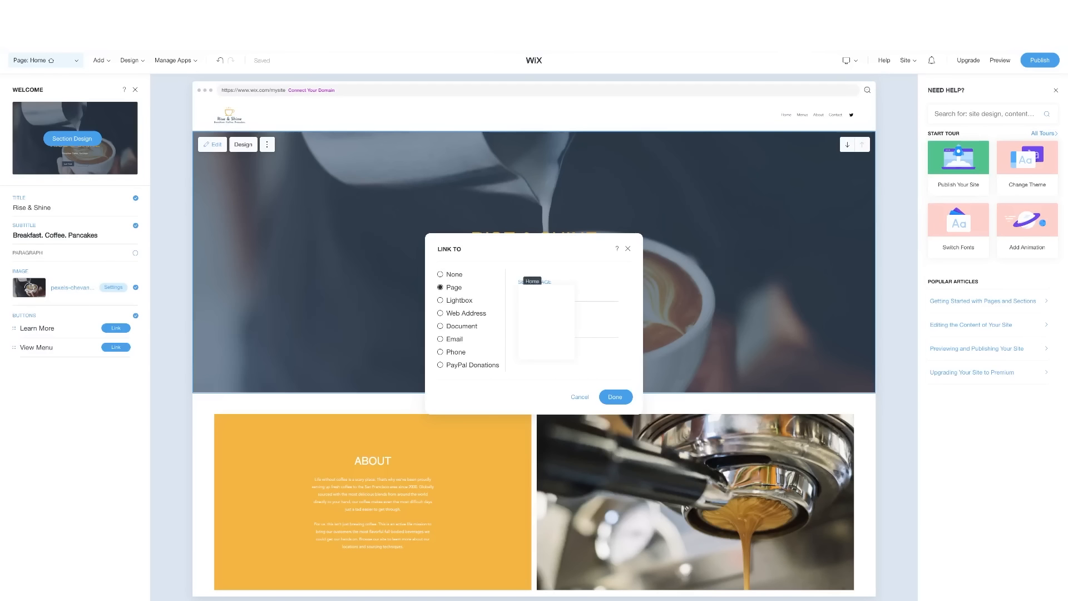
click(538, 306)
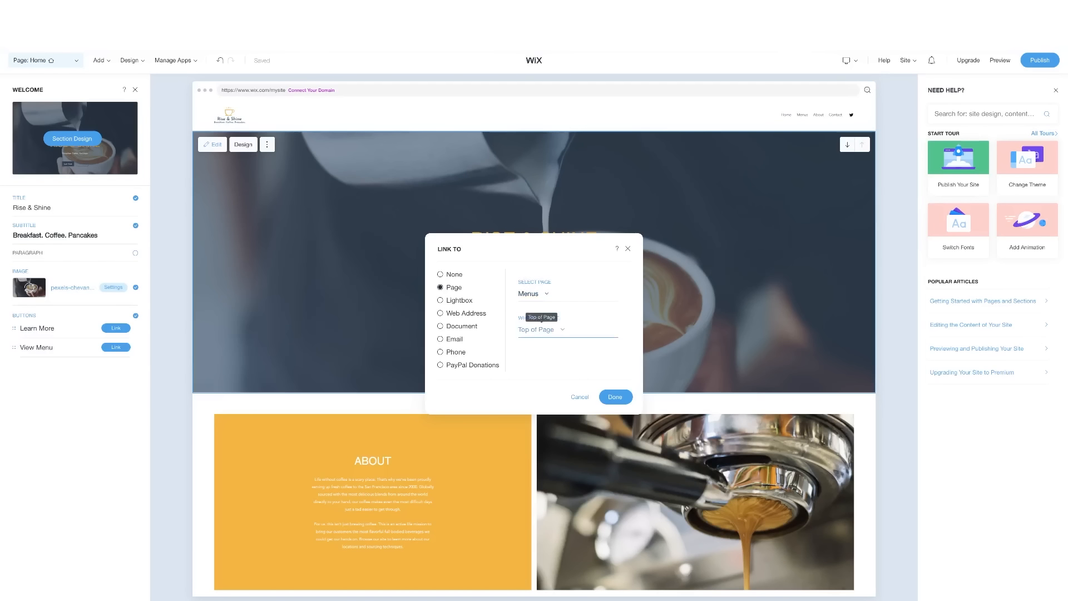
click(539, 329)
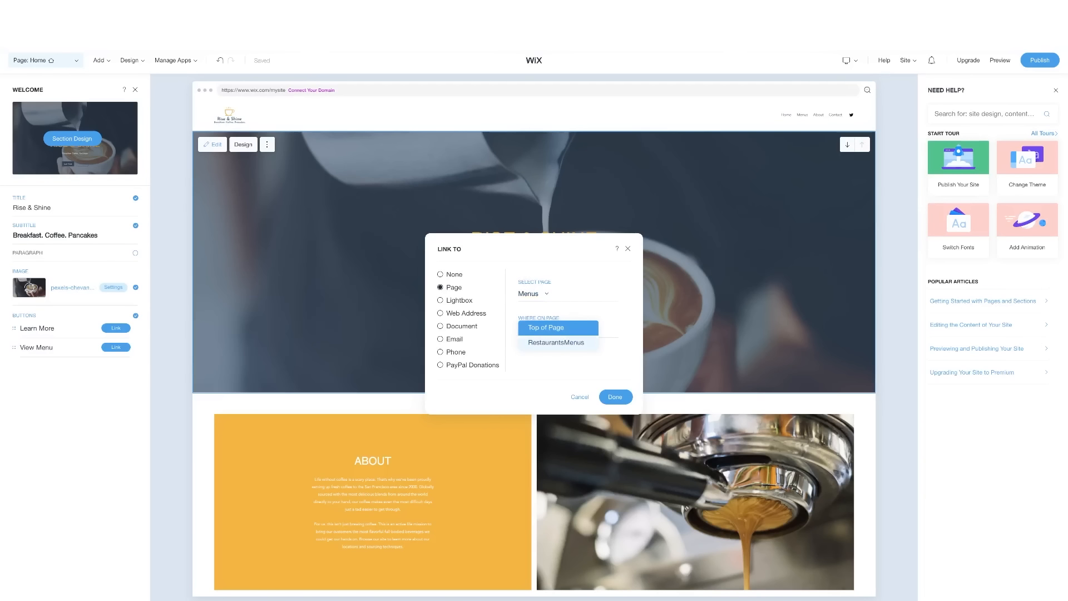
click(546, 328)
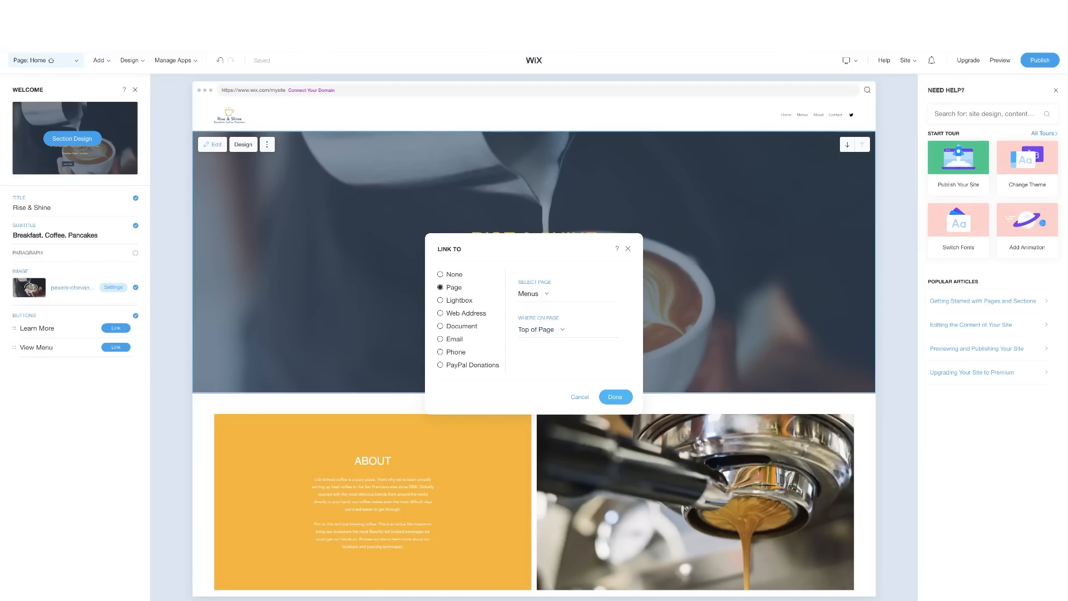
click(614, 396)
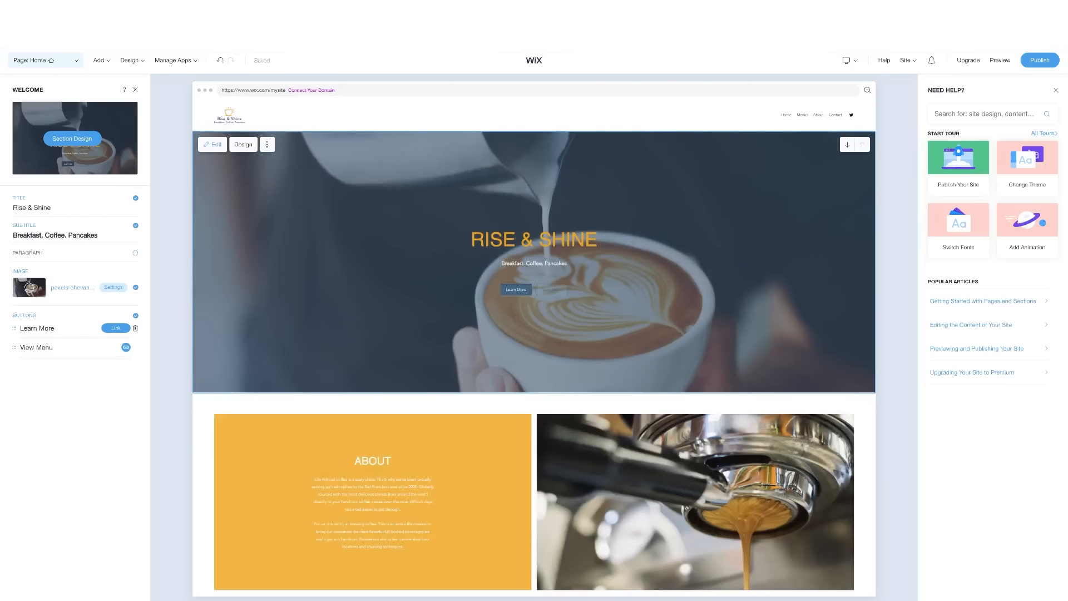
Rename the Learn More button to "Book Now" and link it to the shop's phone number.
click(37, 328)
text(Book Now)
click(116, 327)
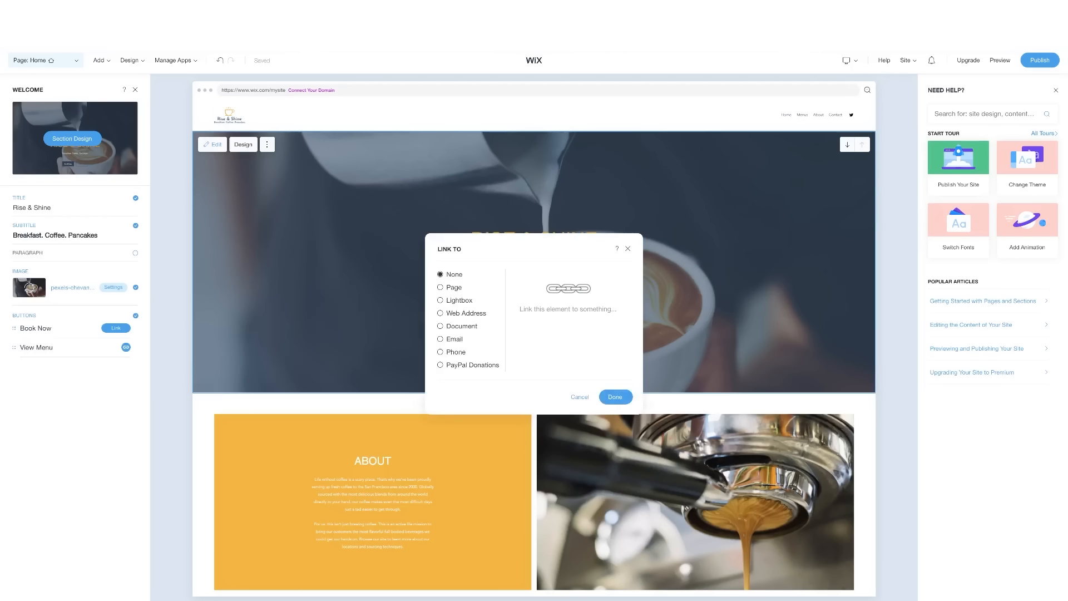
click(440, 351)
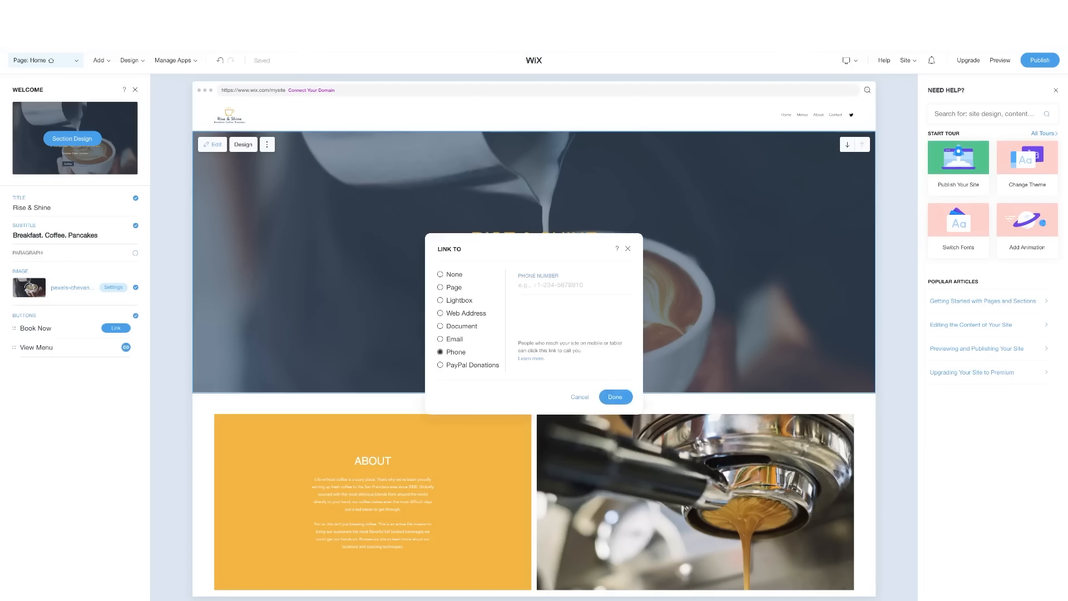
click(574, 284)
text(+44777777777)
click(614, 397)
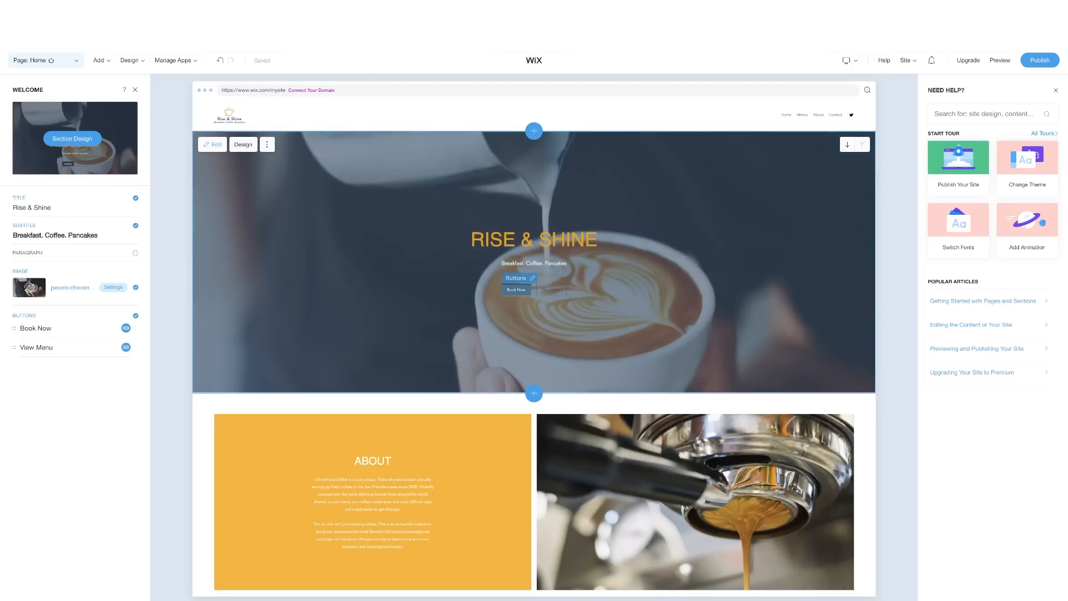
Set the Book Now button's colour to the darker orange, and check the options offered for both Welcome buttons.
click(519, 277)
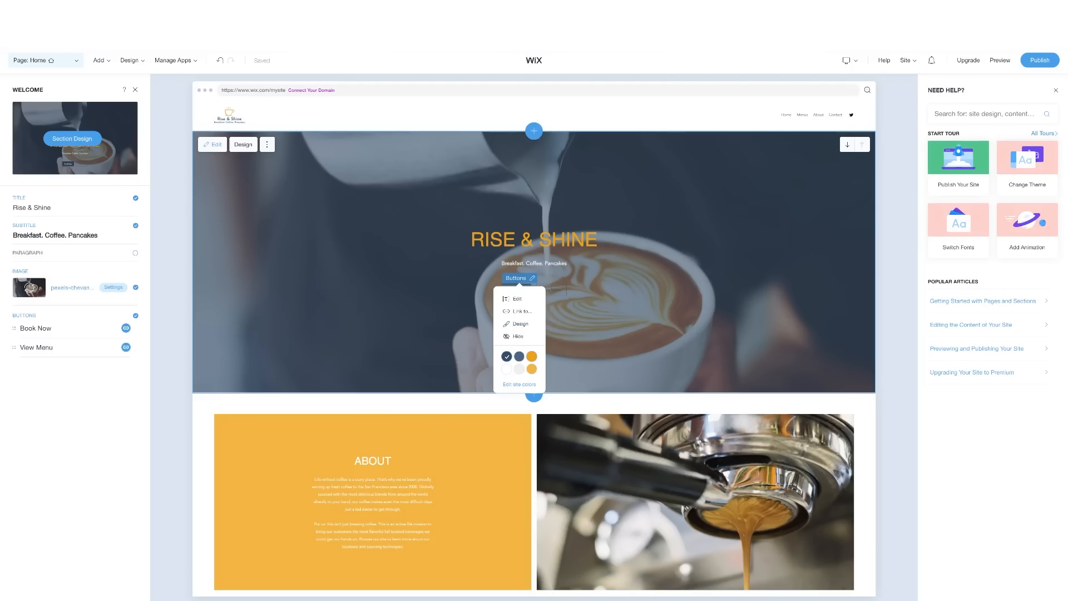
click(532, 356)
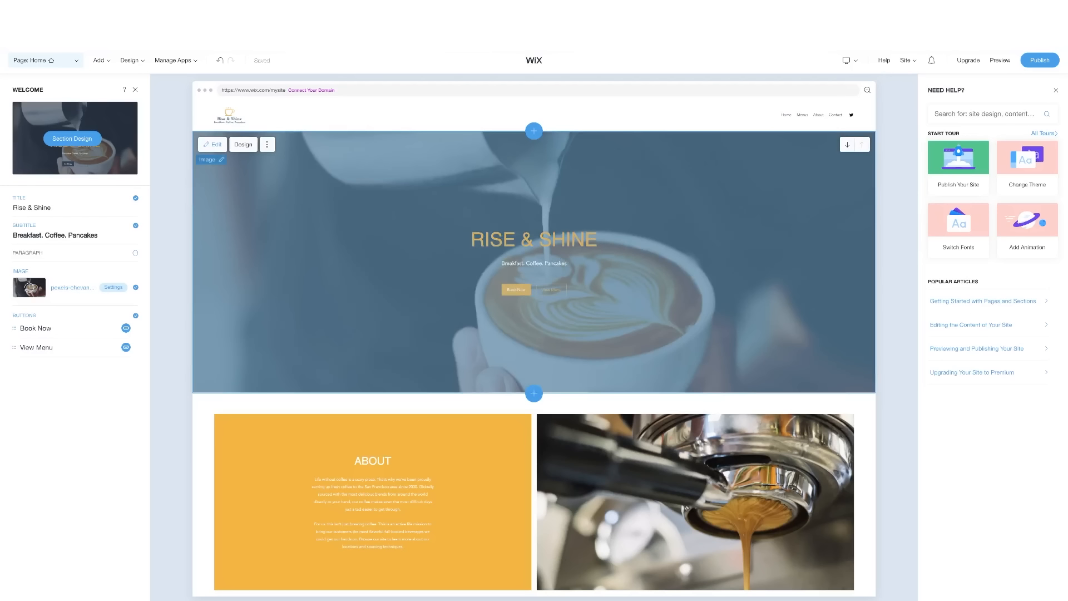
click(554, 278)
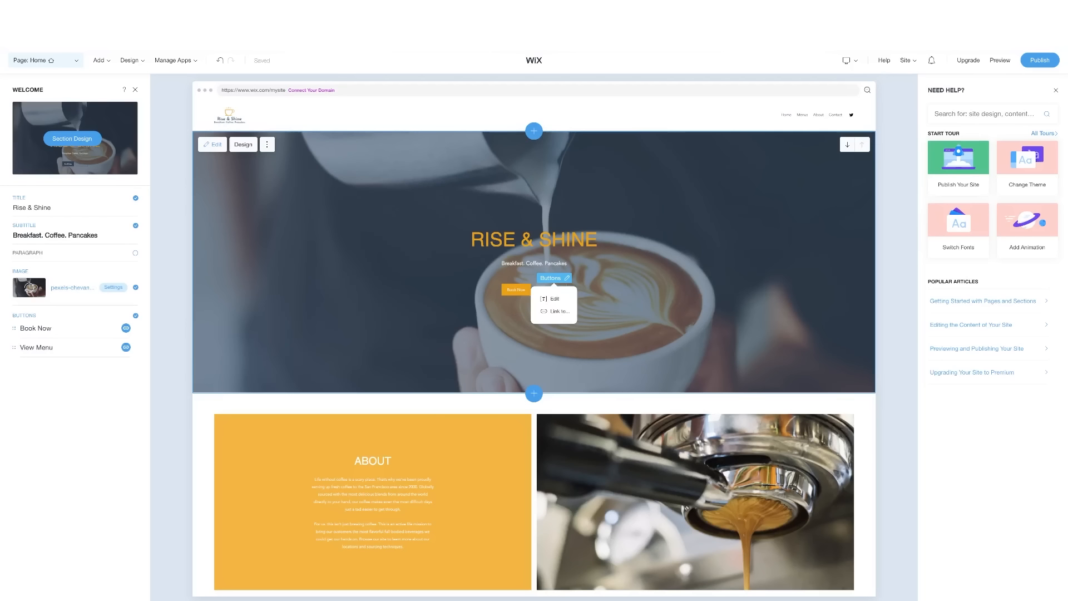
click(516, 289)
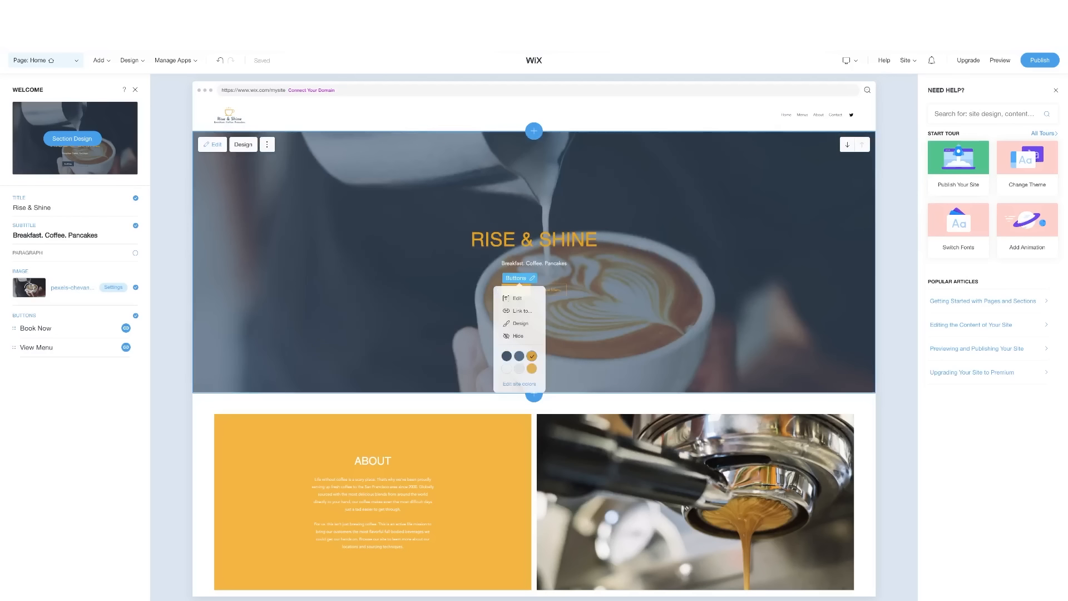
Set the Book Now button's colour to white.
click(506, 368)
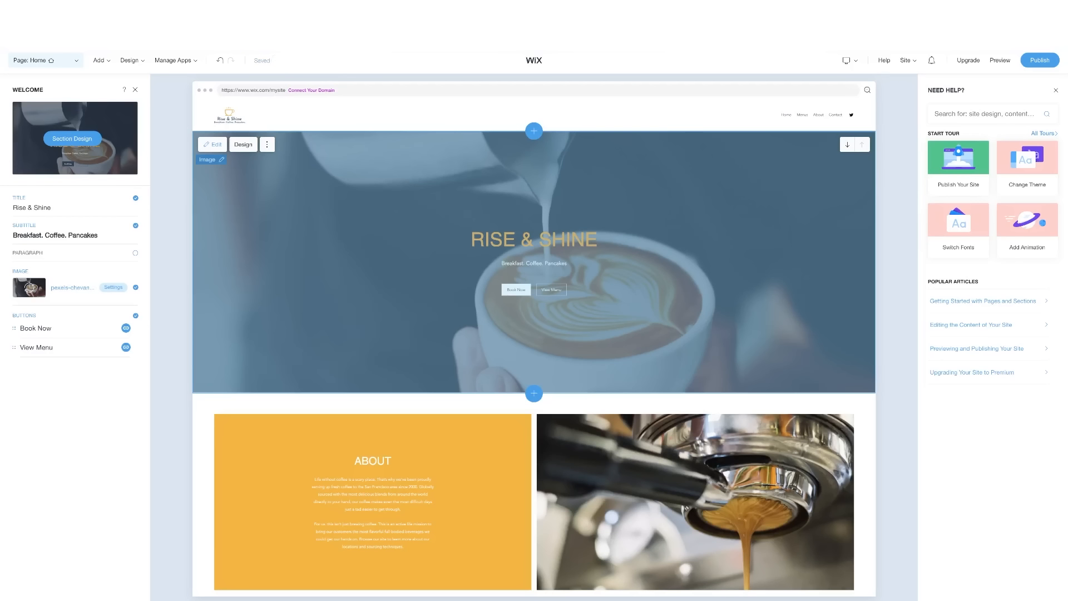
Switch the About section's media type from image to video.
scroll(534, 345, down, 3)
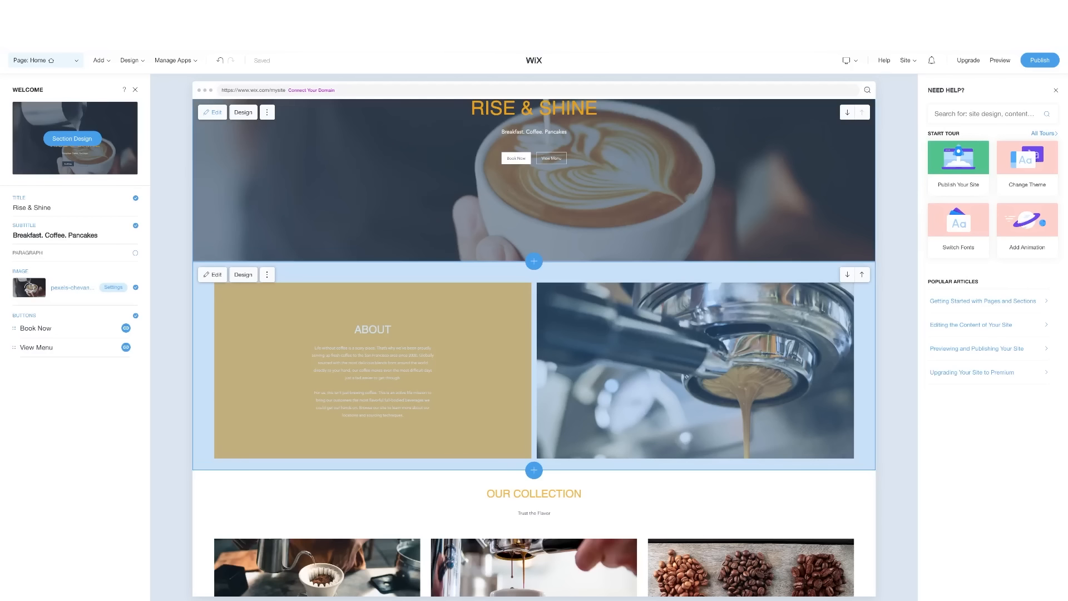
scroll(534, 345, down, 1)
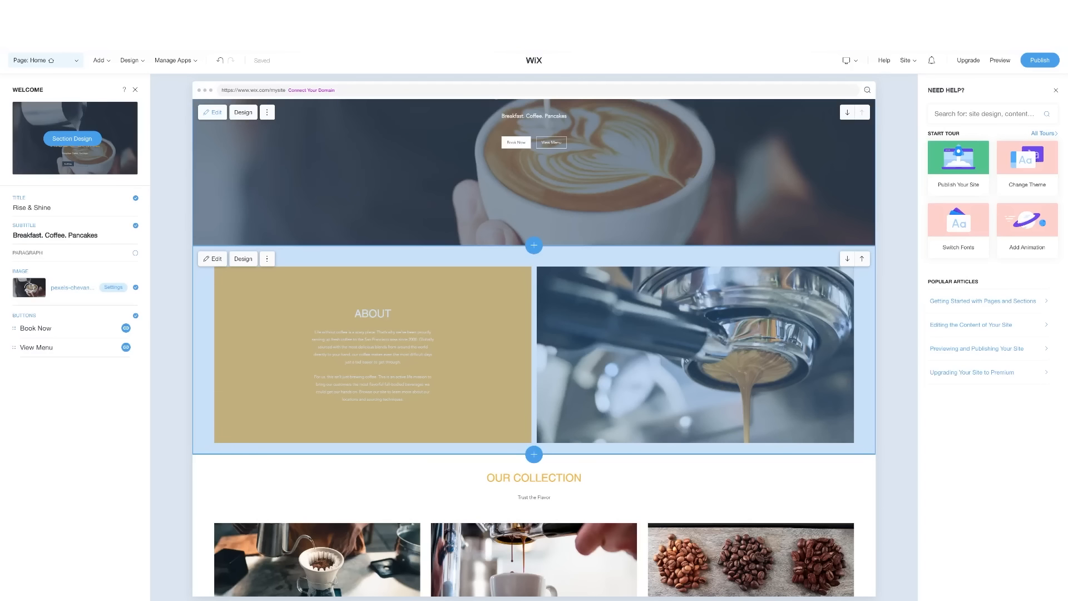
click(373, 313)
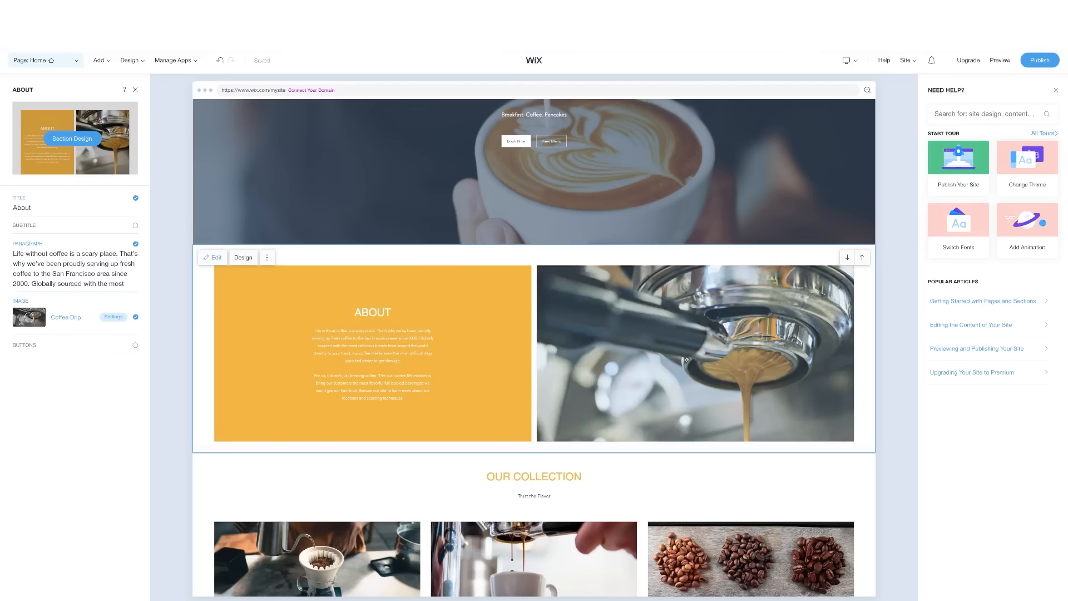
click(113, 316)
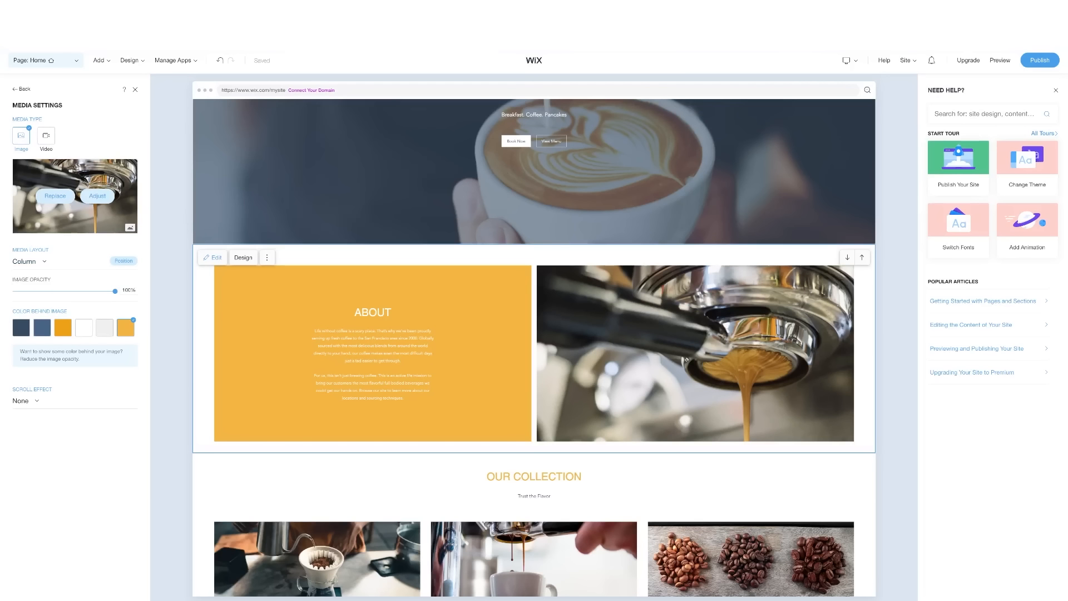
click(47, 136)
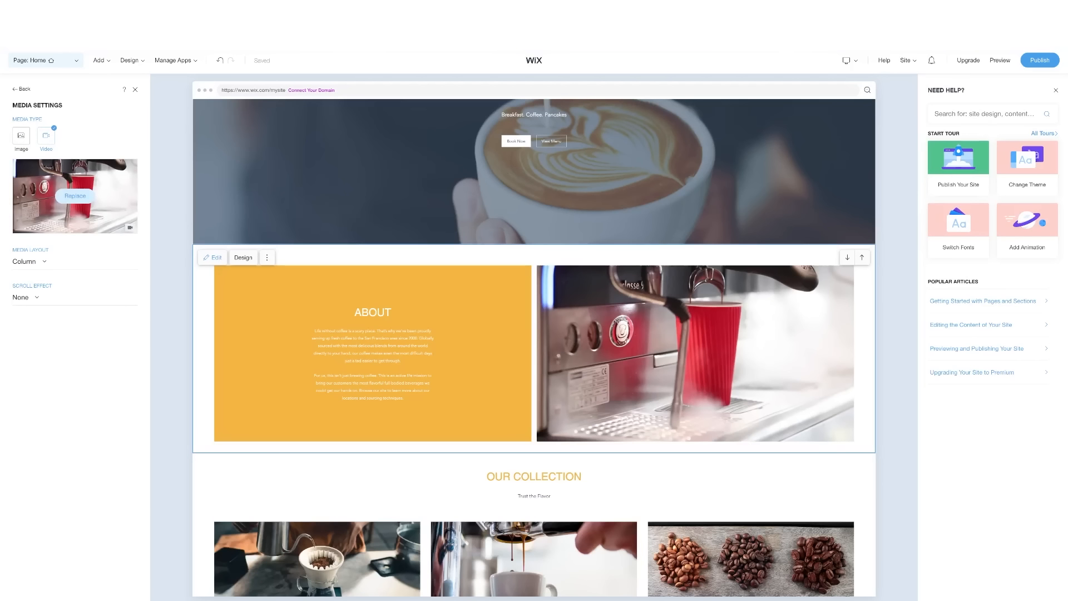
Replace the About section's video with the "Takeaway Coffee" clip, found by searching Media from Wix for "coffee".
click(74, 196)
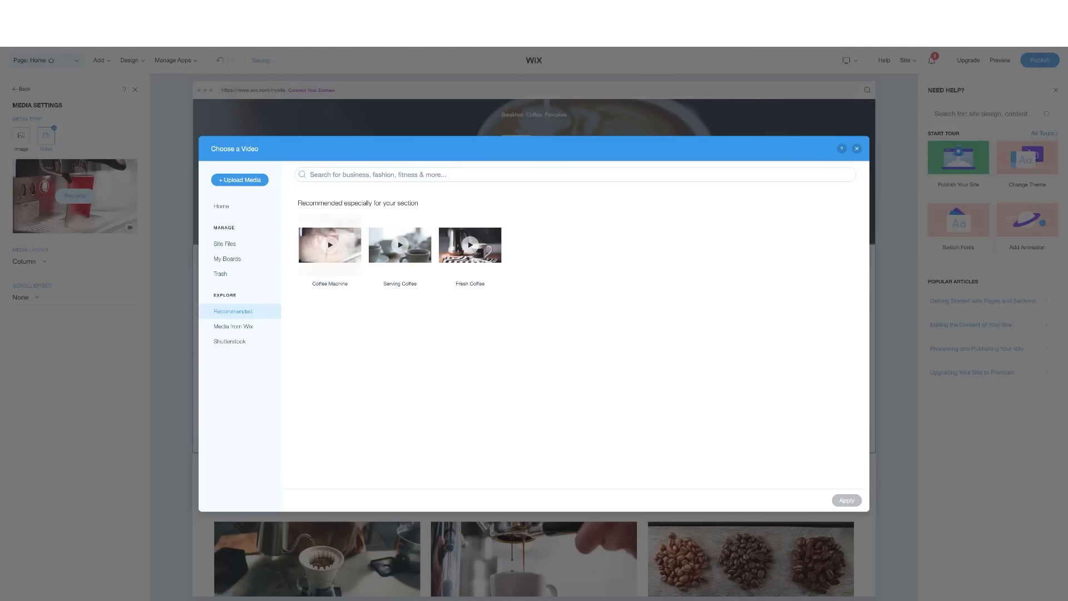
click(233, 326)
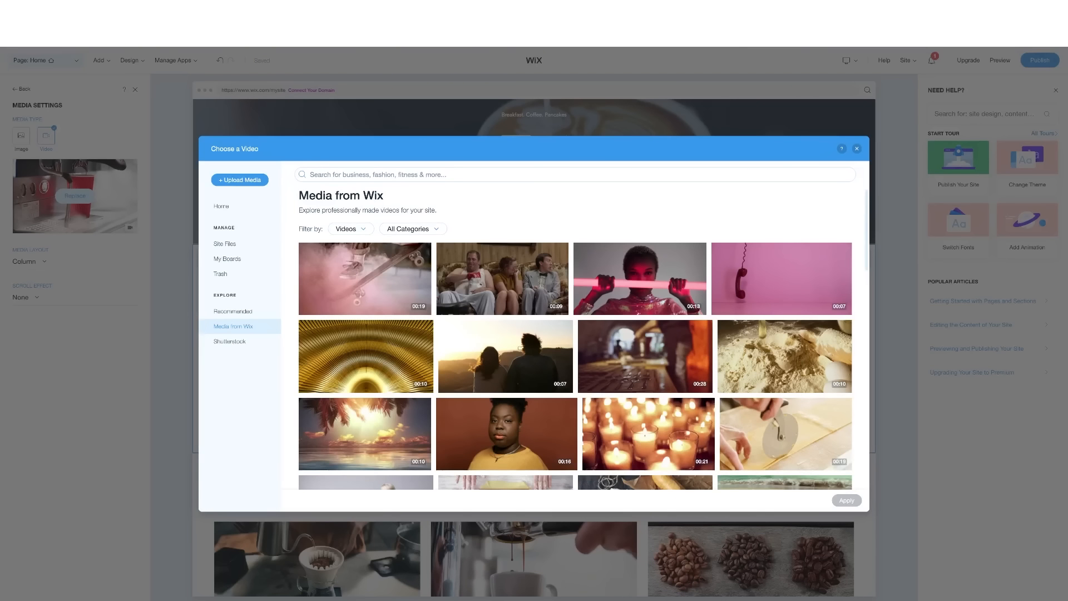
click(310, 174)
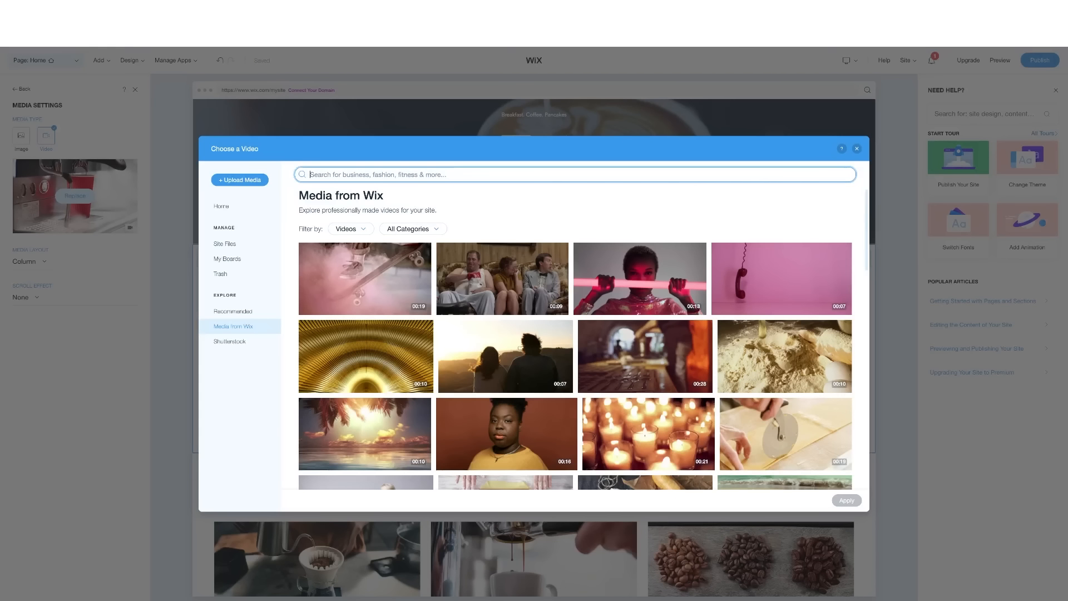
text(cofe)
key(BackSpace)
key(Return)
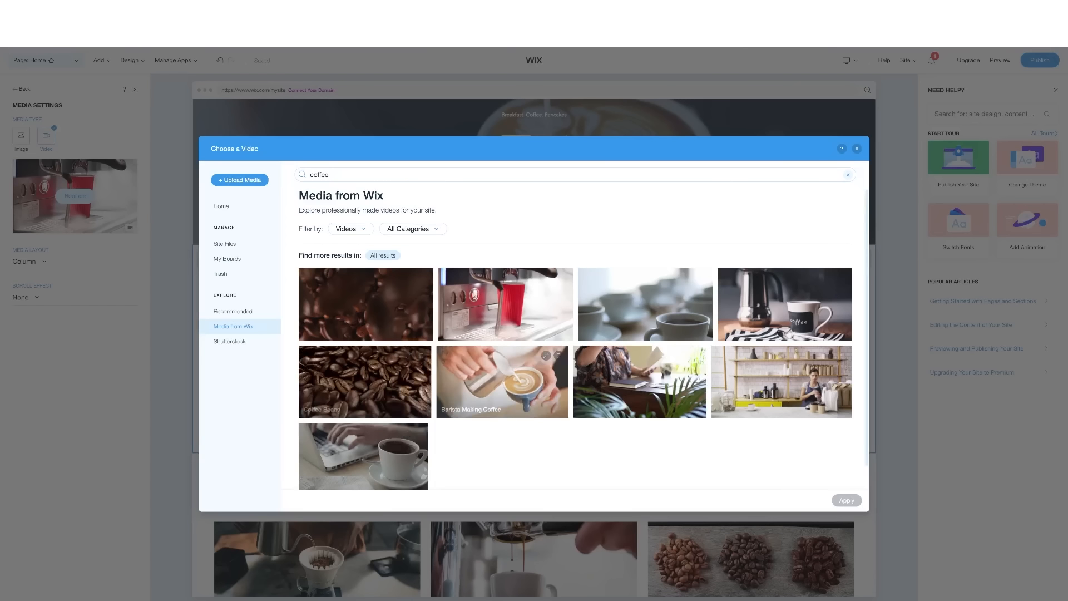
click(501, 382)
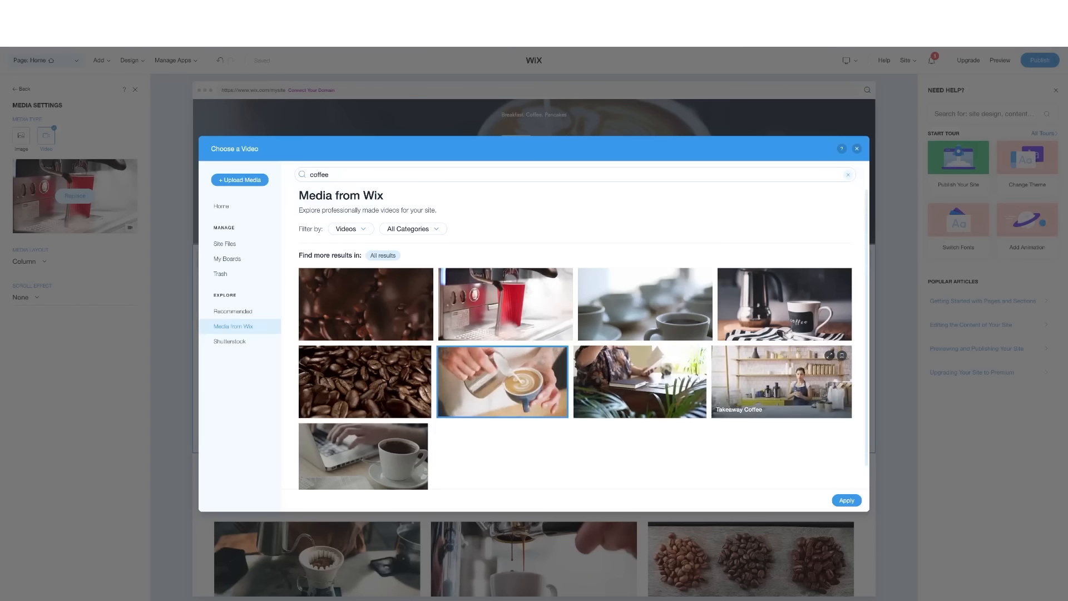
click(782, 382)
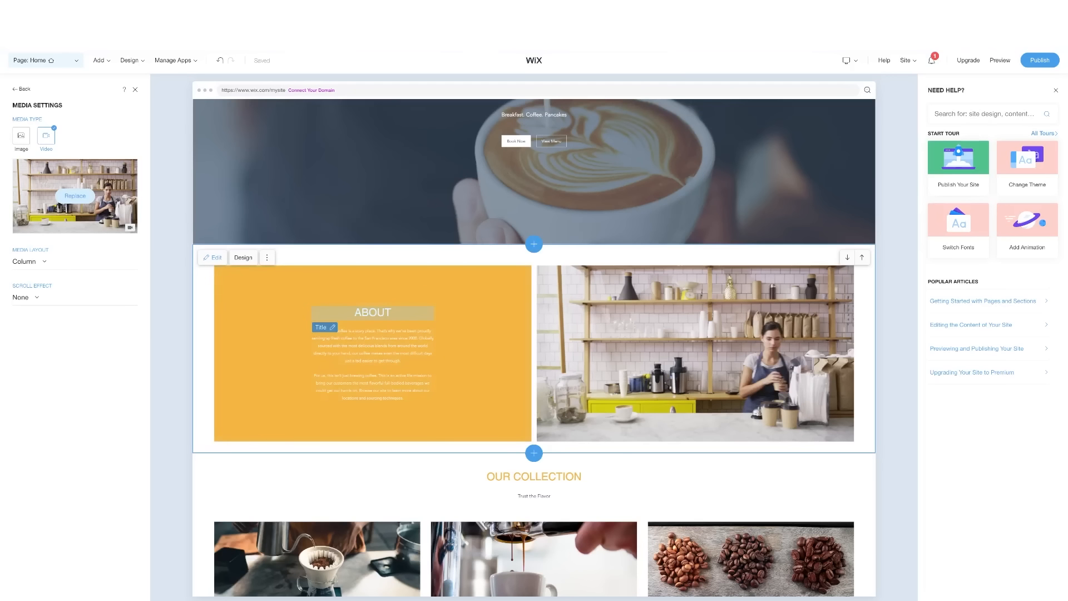
click(21, 89)
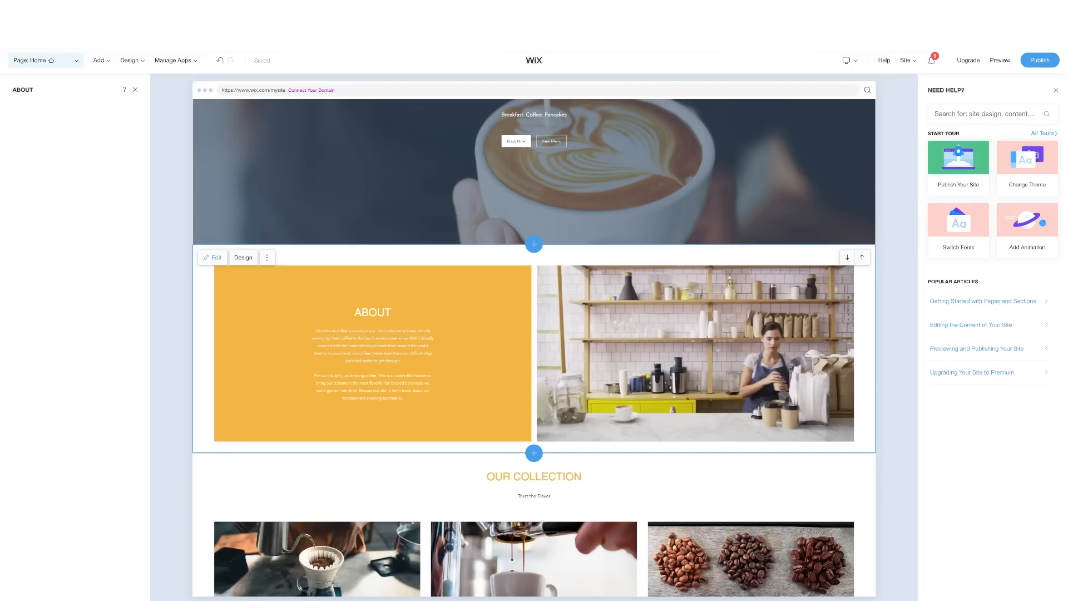
Review the About section's paragraph text and how the section looks beneath the Welcome section.
click(72, 267)
key(ctrl+a)
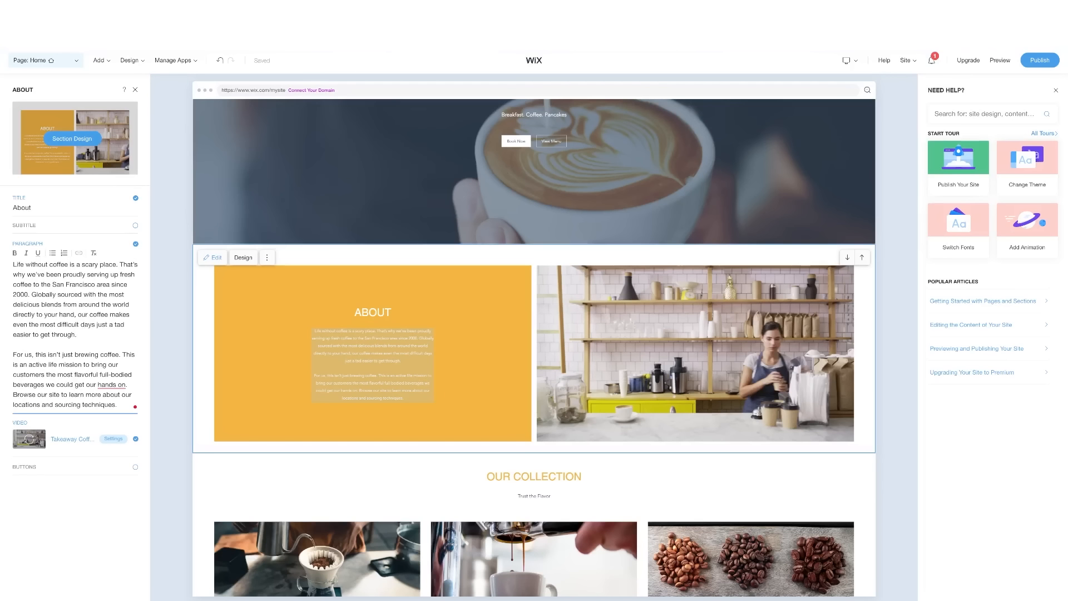
drag(76, 334, 12, 264)
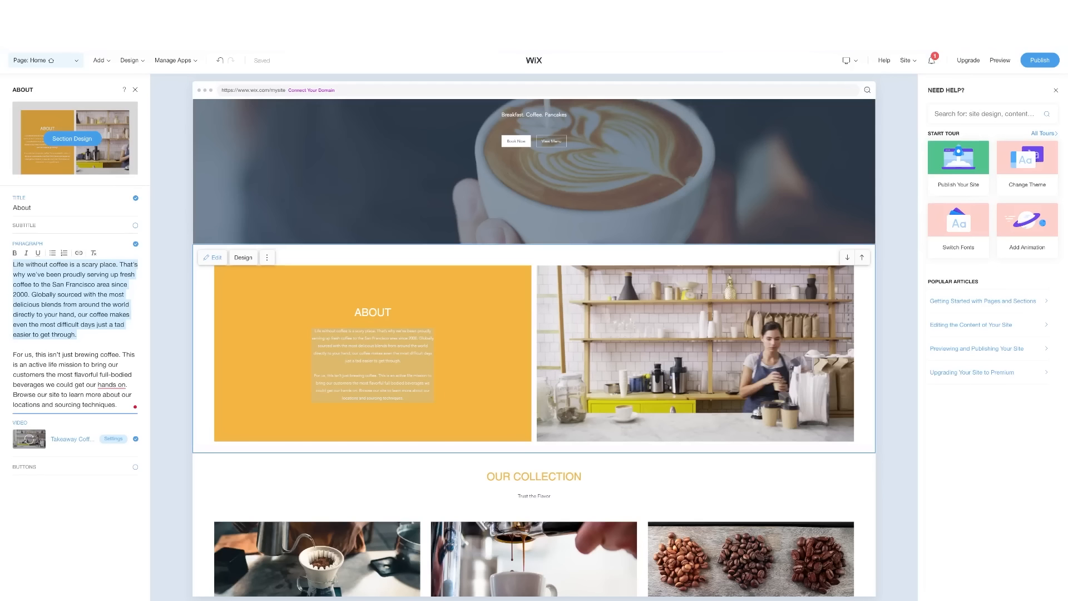
click(40, 324)
drag(32, 274, 78, 345)
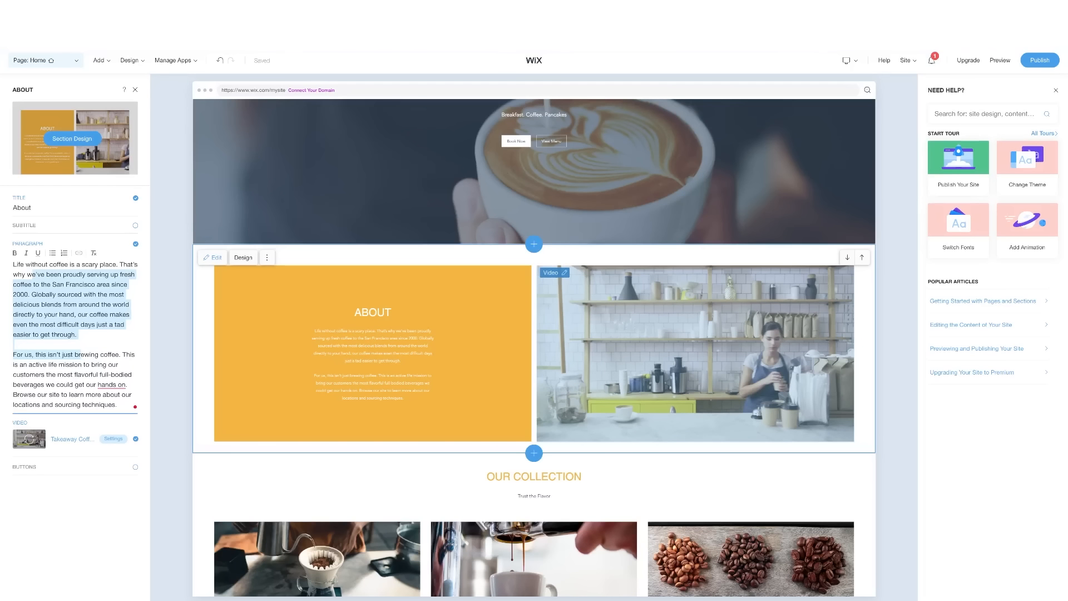
scroll(696, 351, up, 3)
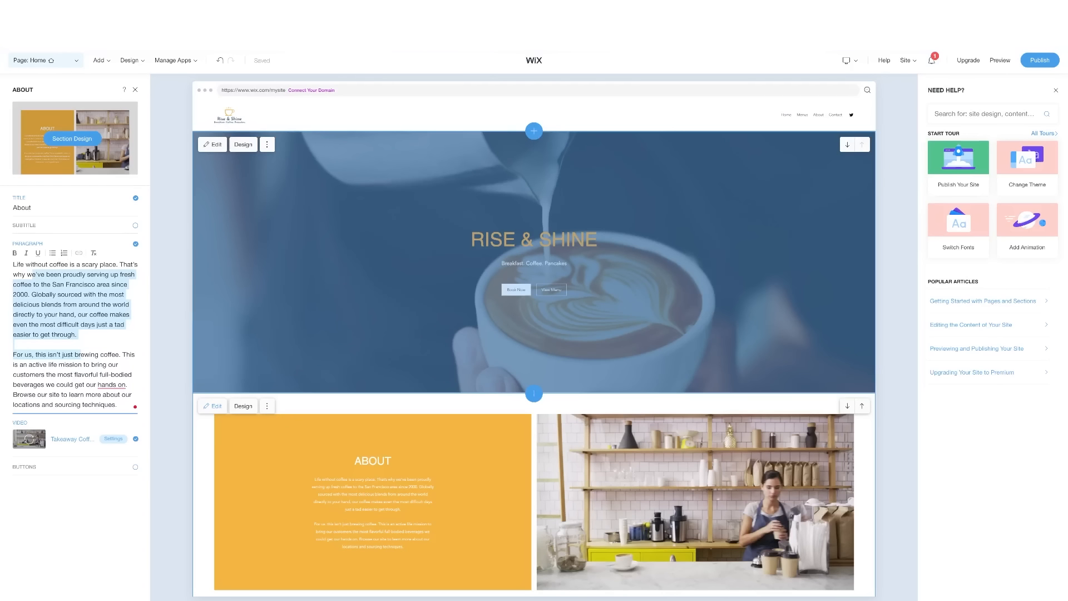
scroll(534, 345, down, 2)
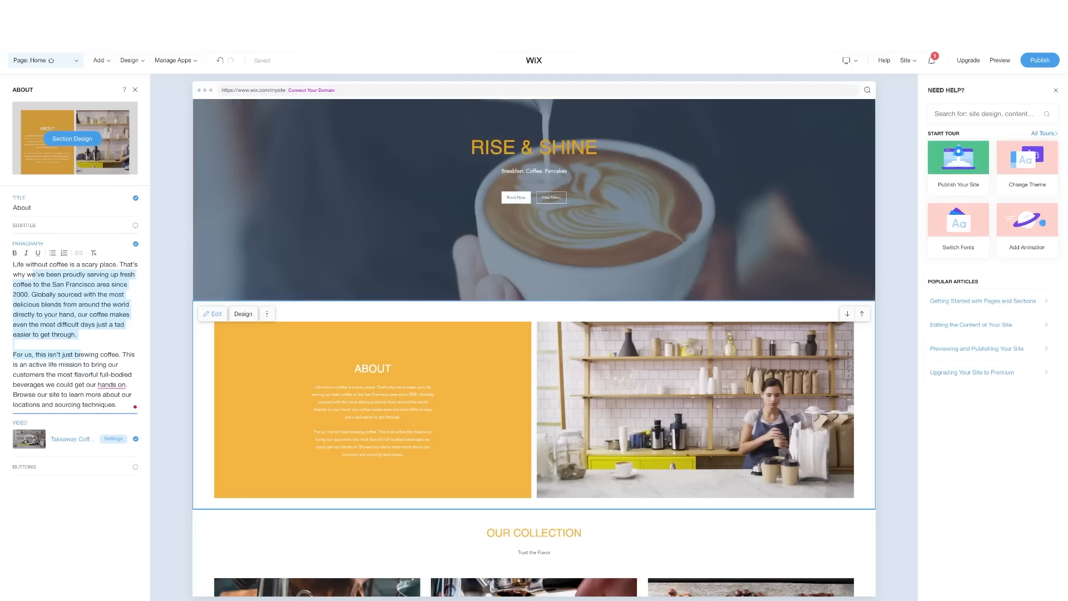
Preview the site, examine the home page from the Welcome section down to the Instagram feed, and return to editing.
click(999, 60)
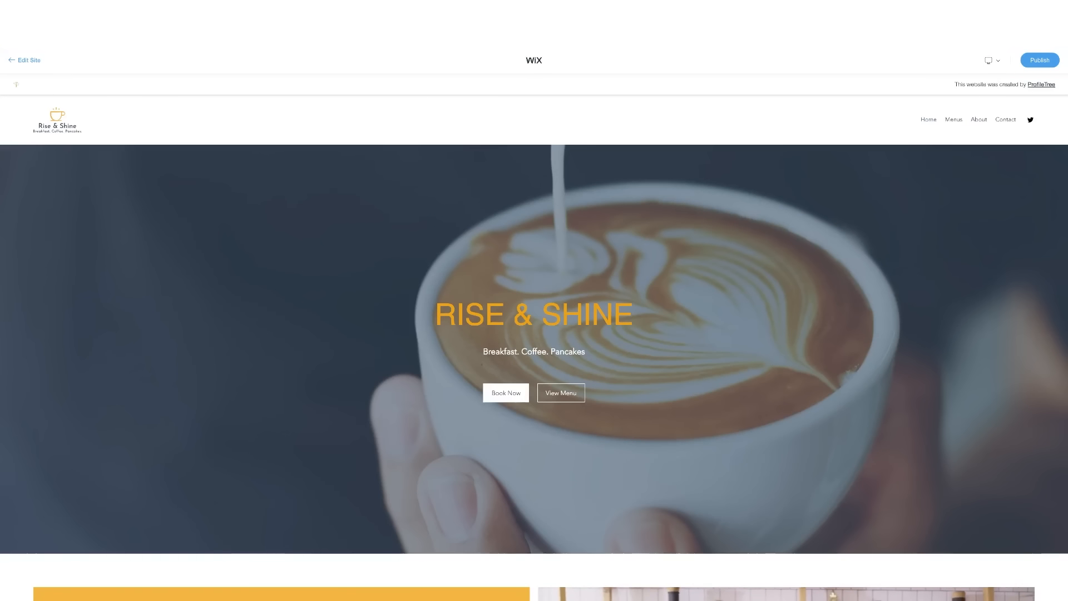
scroll(534, 333, down, 1)
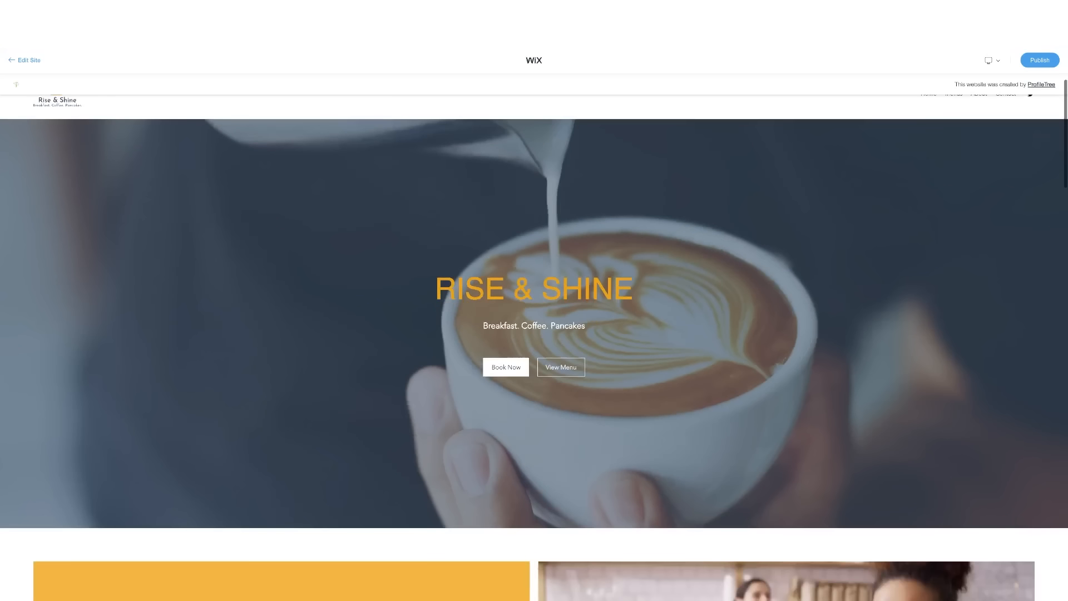
scroll(534, 334, down, 2)
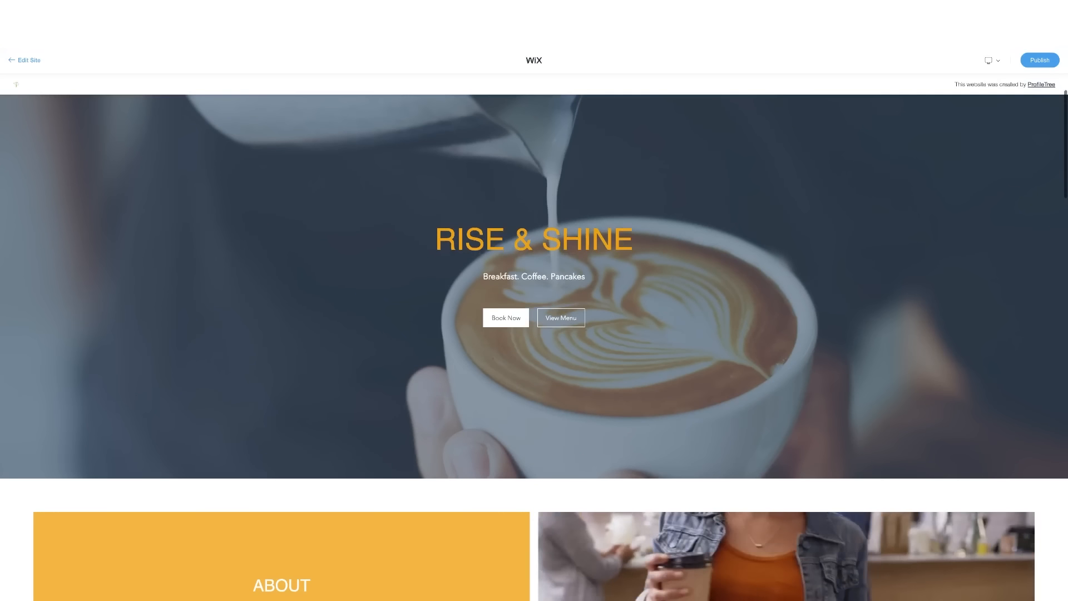
scroll(534, 333, down, 2)
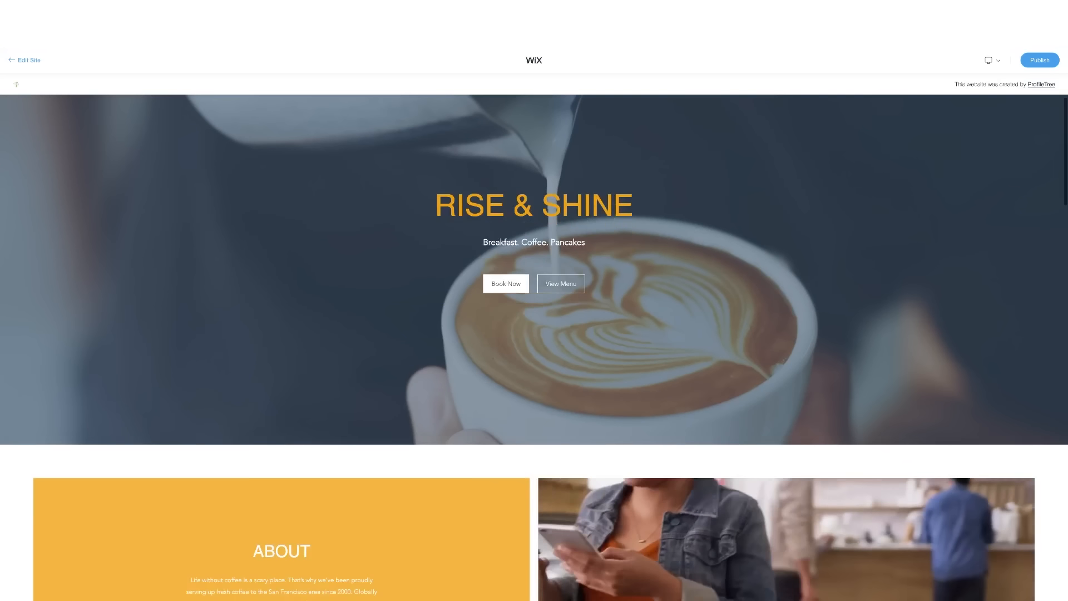
scroll(534, 333, down, 5)
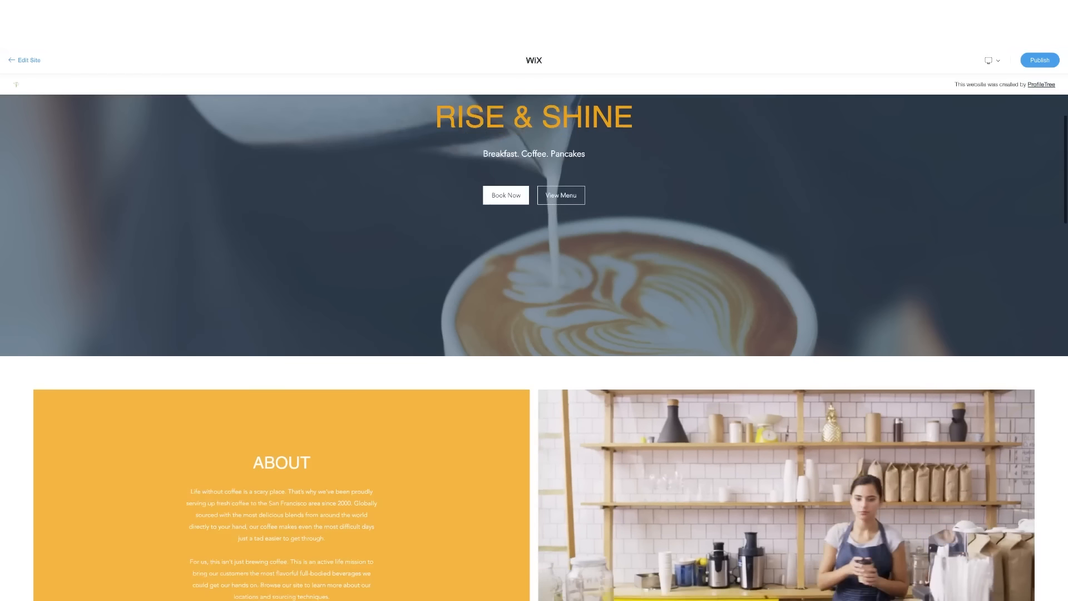
scroll(534, 334, up, 4)
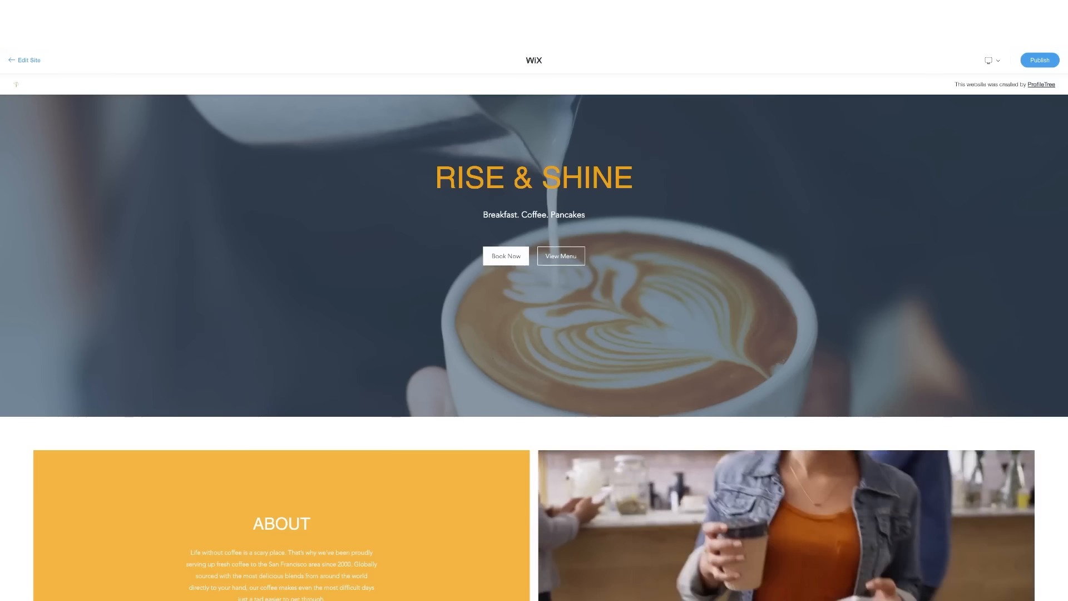
scroll(534, 334, down, 2)
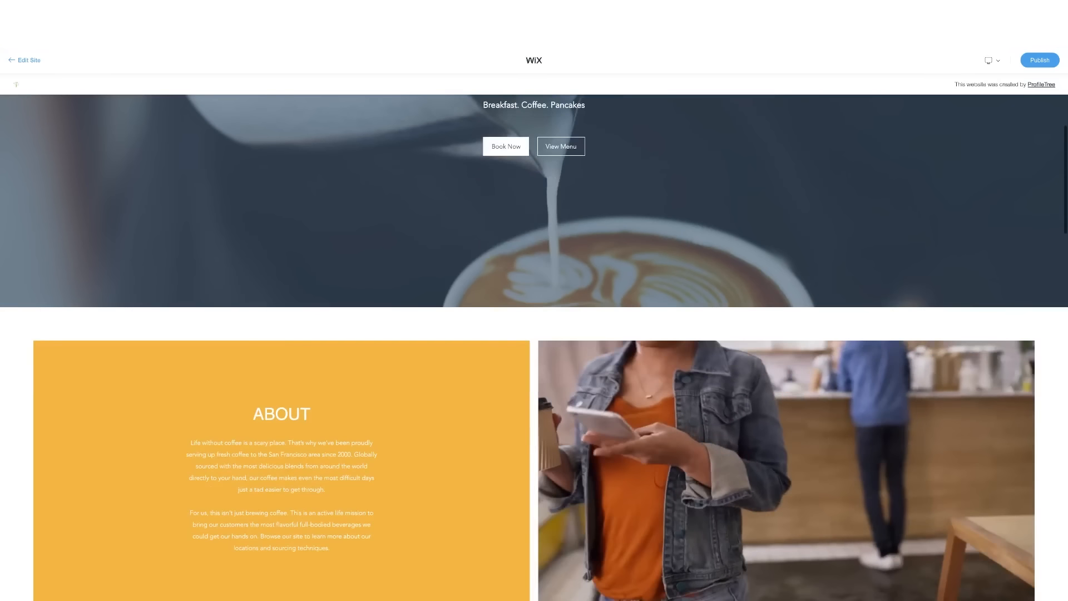
scroll(534, 333, down, 2)
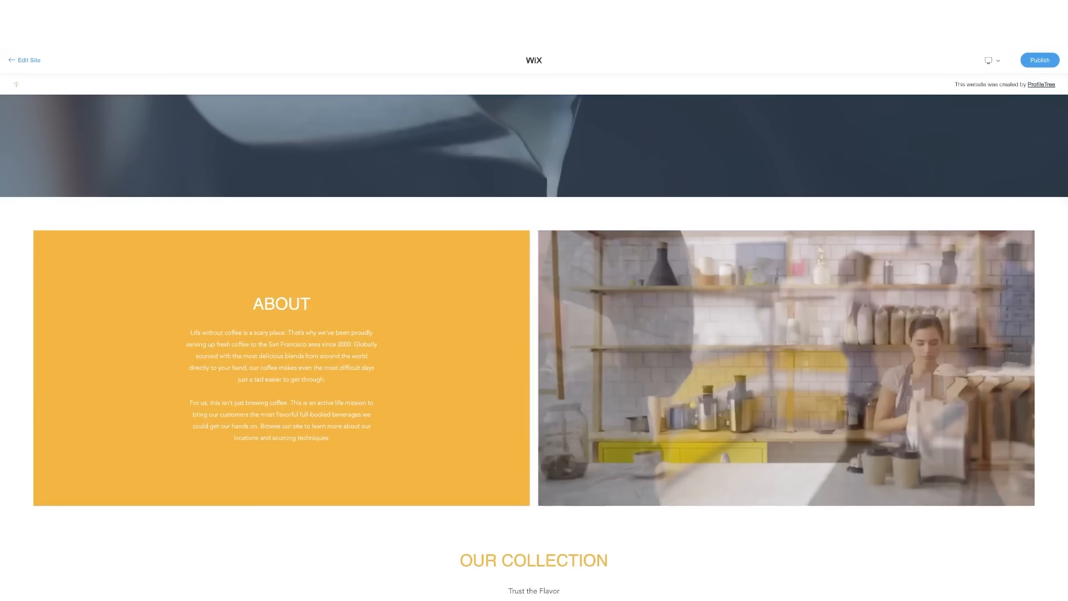
scroll(534, 334, down, 1)
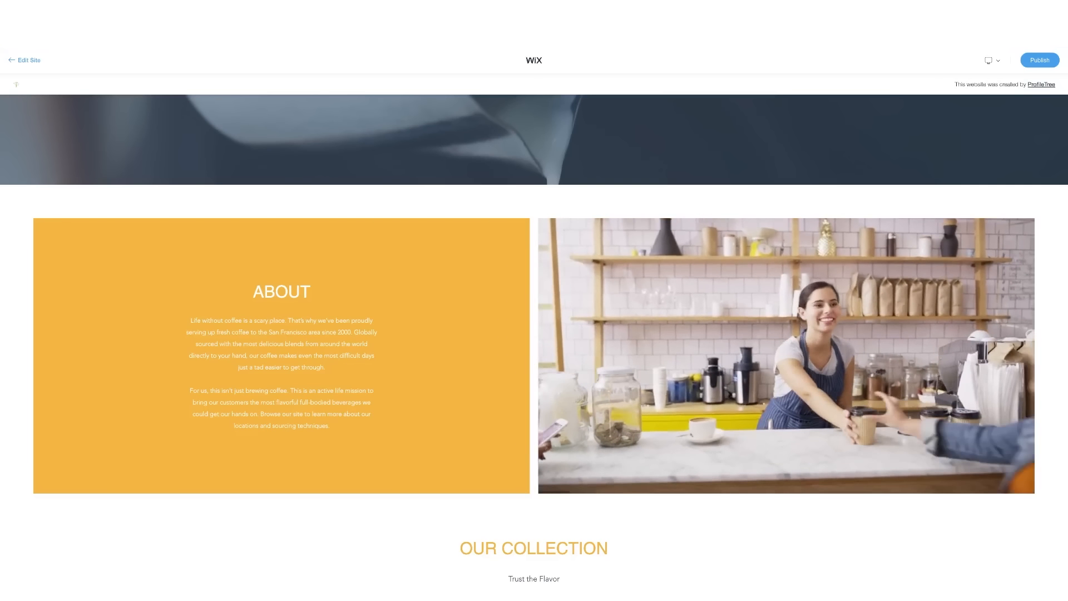
scroll(534, 347, down, 6)
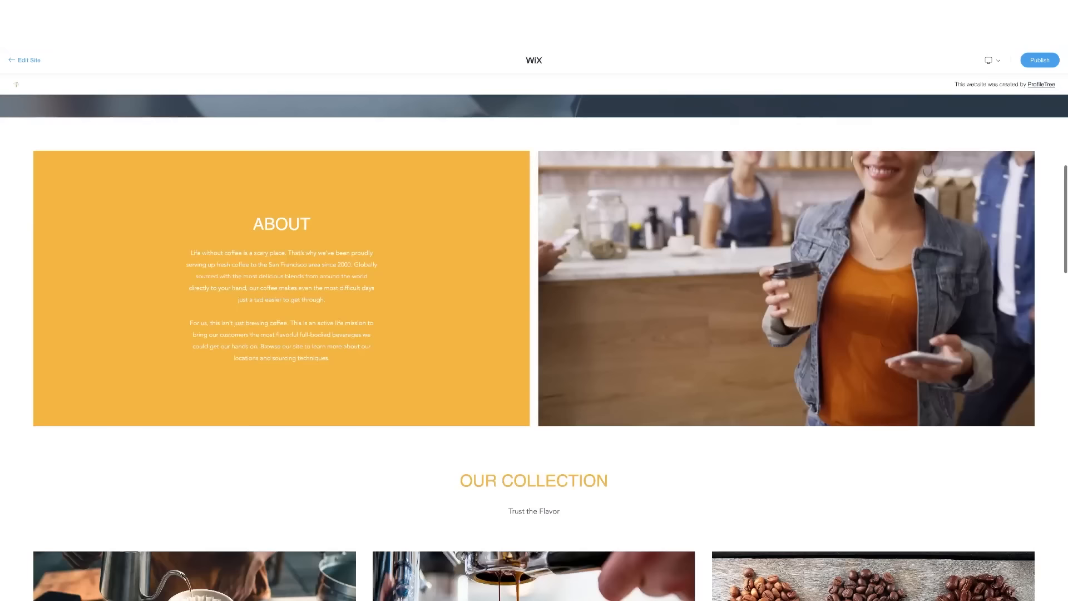
scroll(534, 347, down, 7)
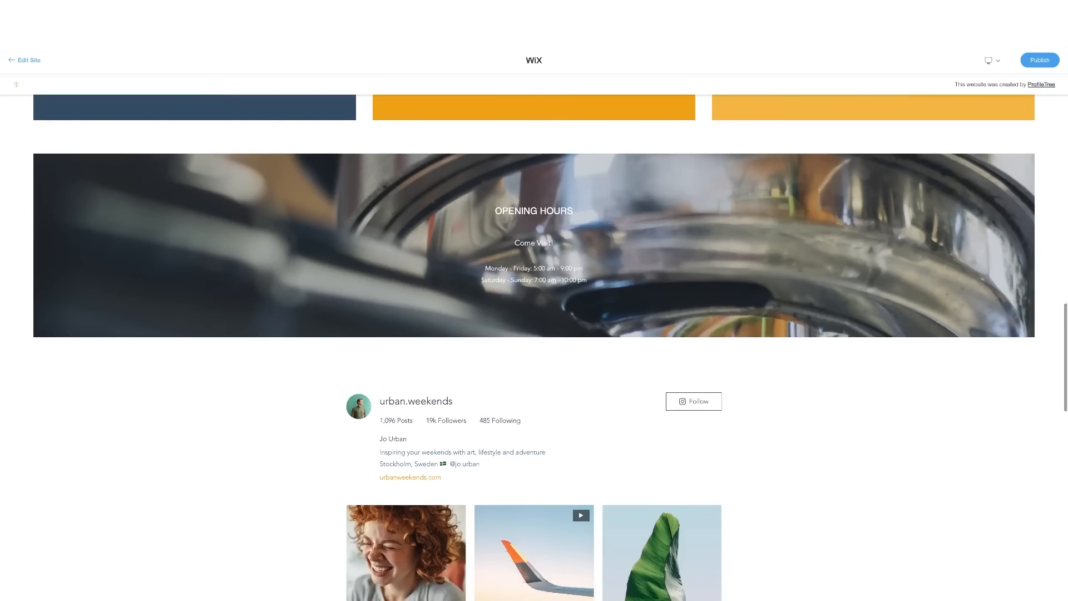
scroll(534, 347, up, 14)
scroll(534, 347, up, 3)
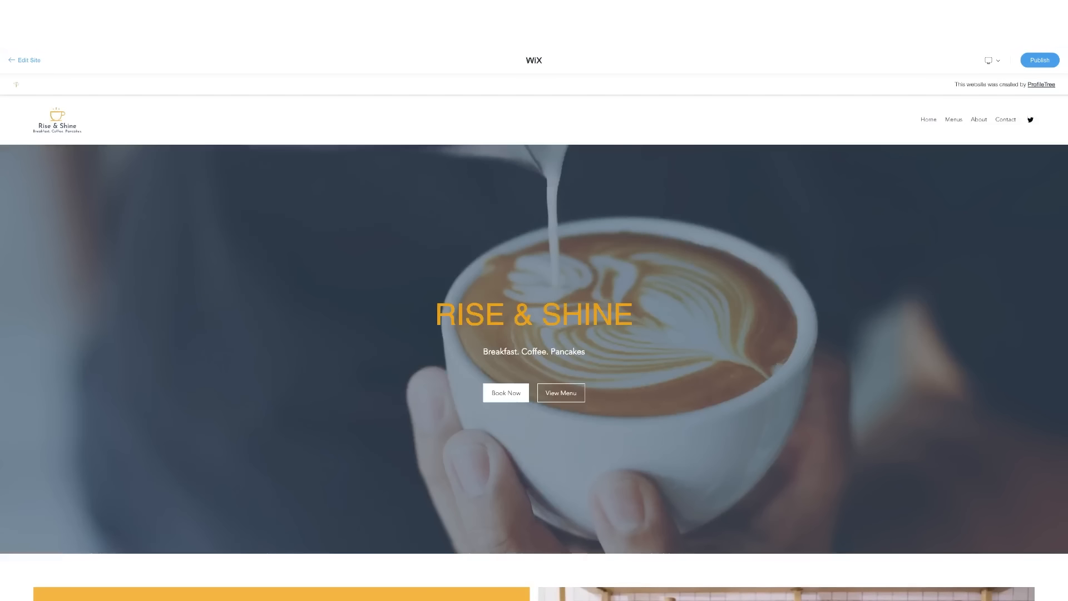
click(24, 60)
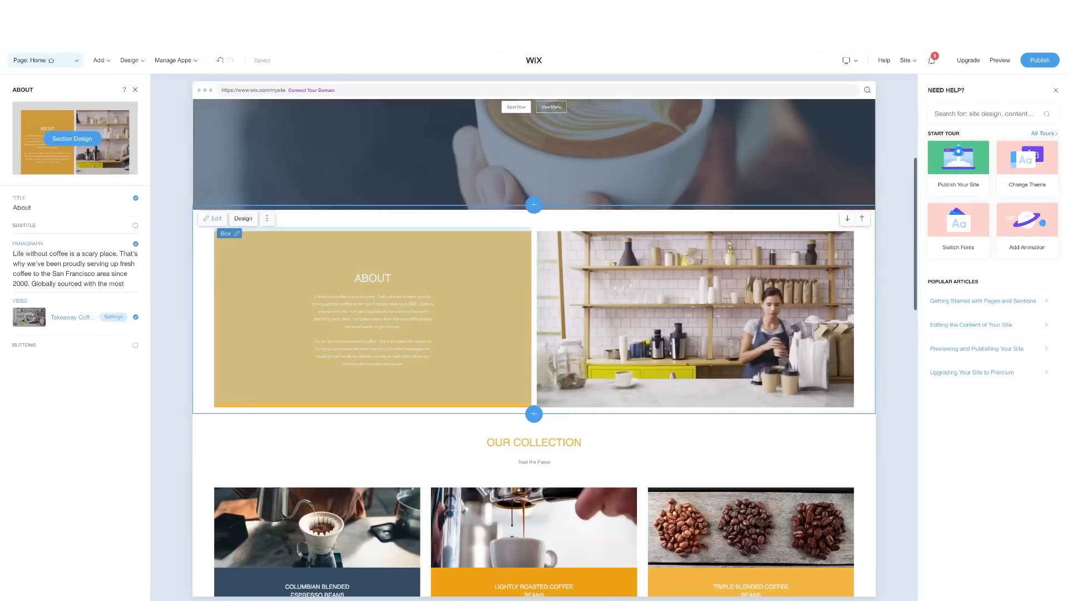
Check the editable content of the Our Collection section and reopen the Welcome section's content for editing.
scroll(534, 347, down, 3)
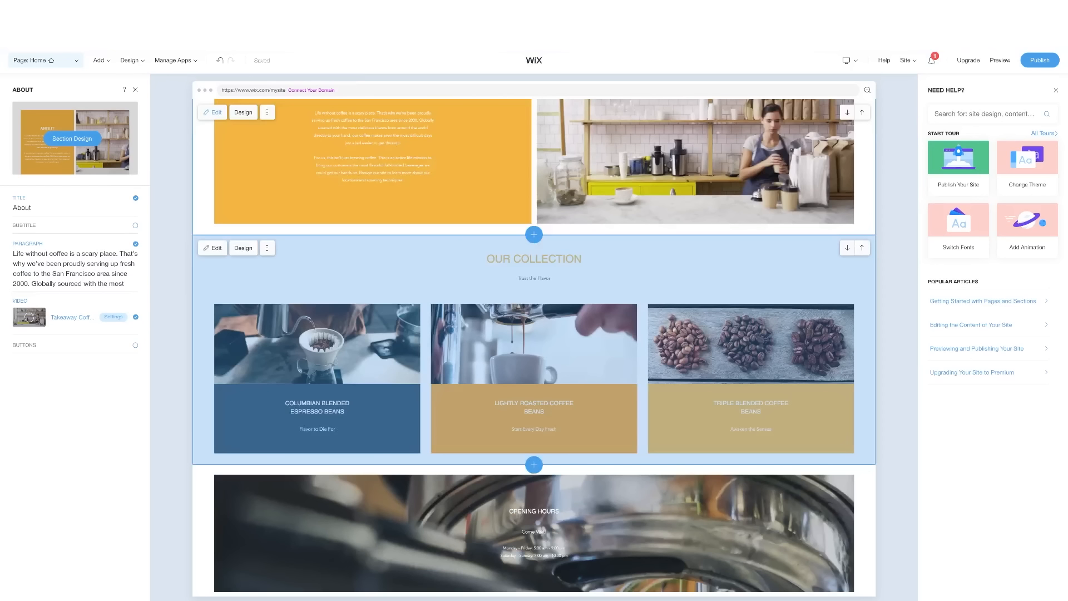
click(534, 348)
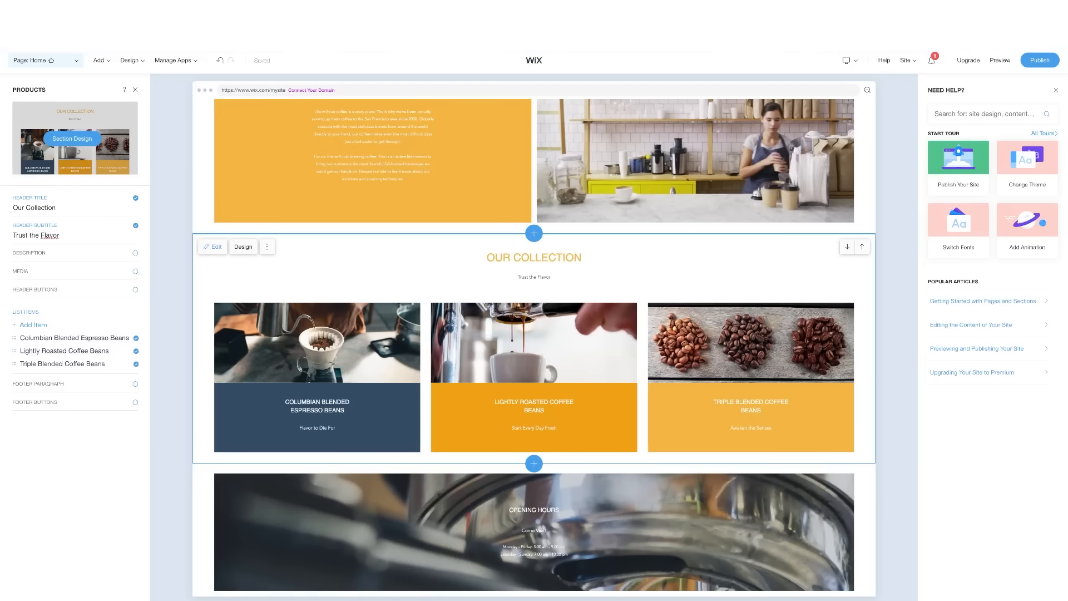
scroll(534, 276, up, 6)
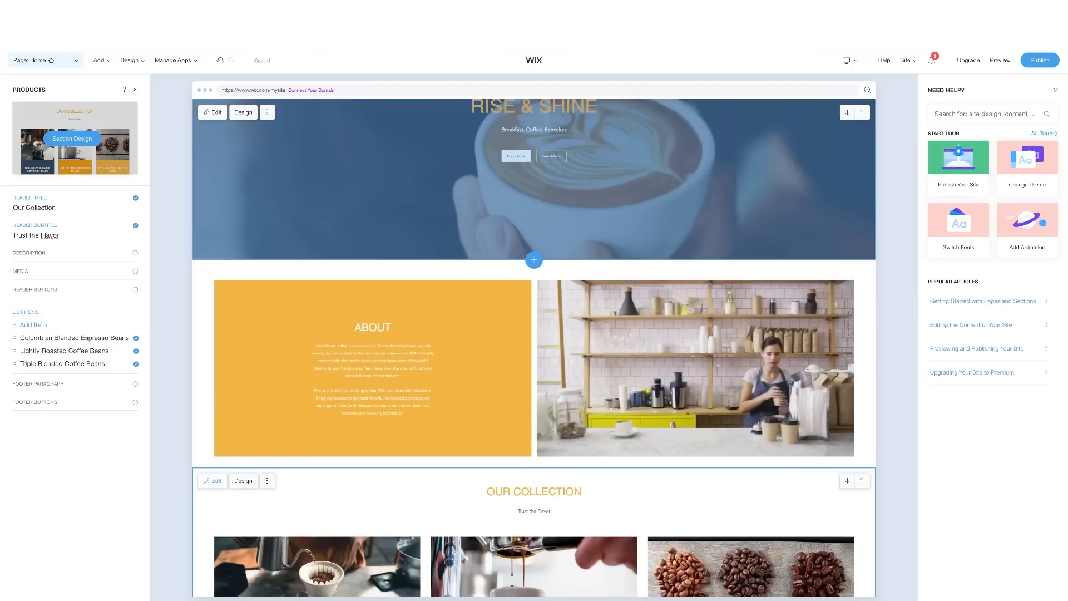
click(534, 251)
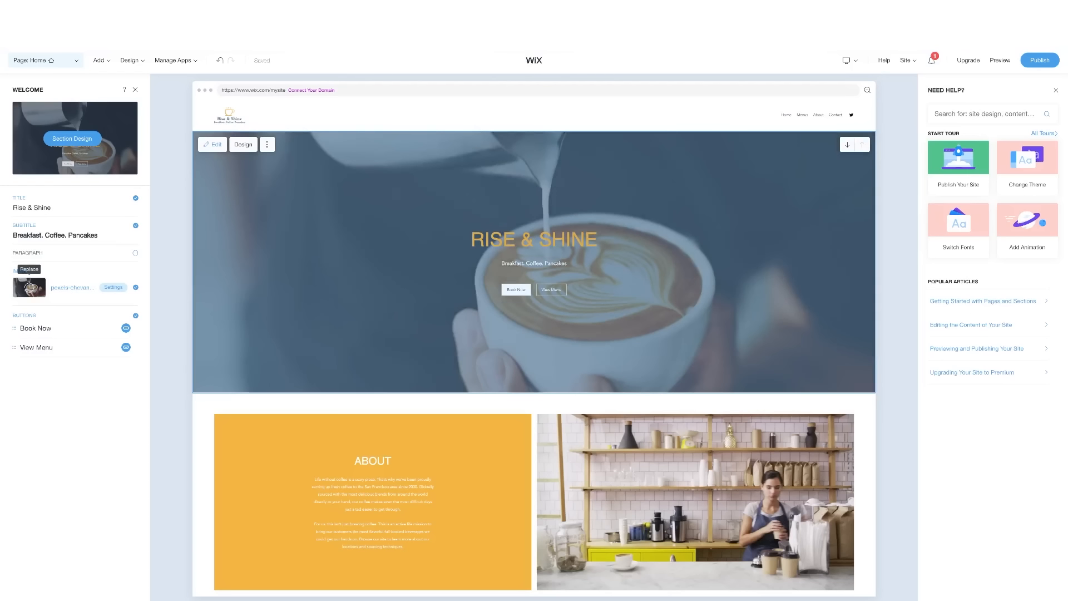
Open the Our Collection section's content for editing and try showing its header description.
scroll(534, 361, down, 3)
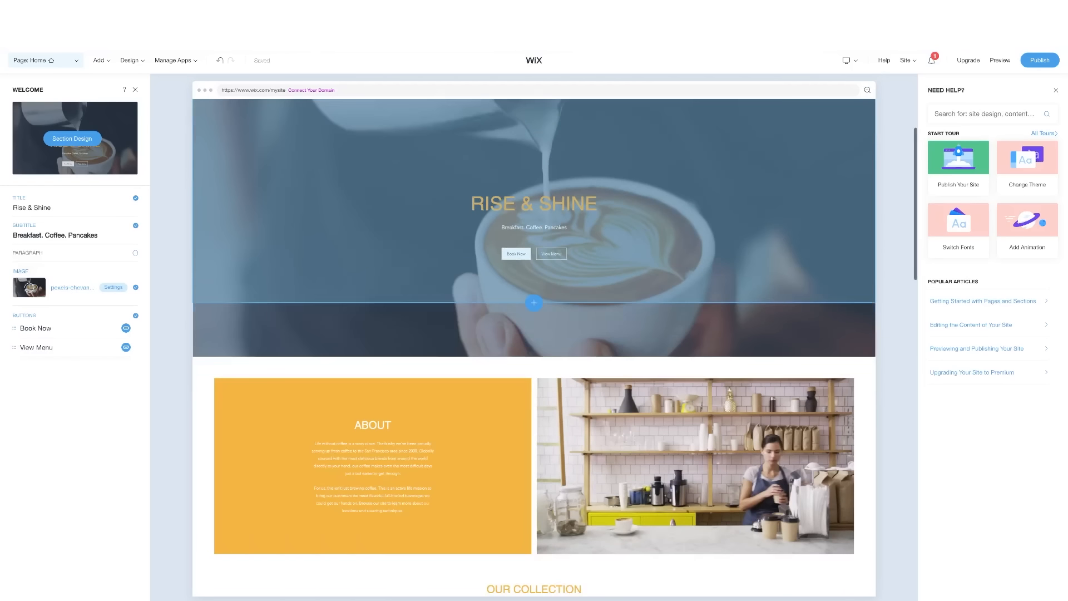
click(372, 367)
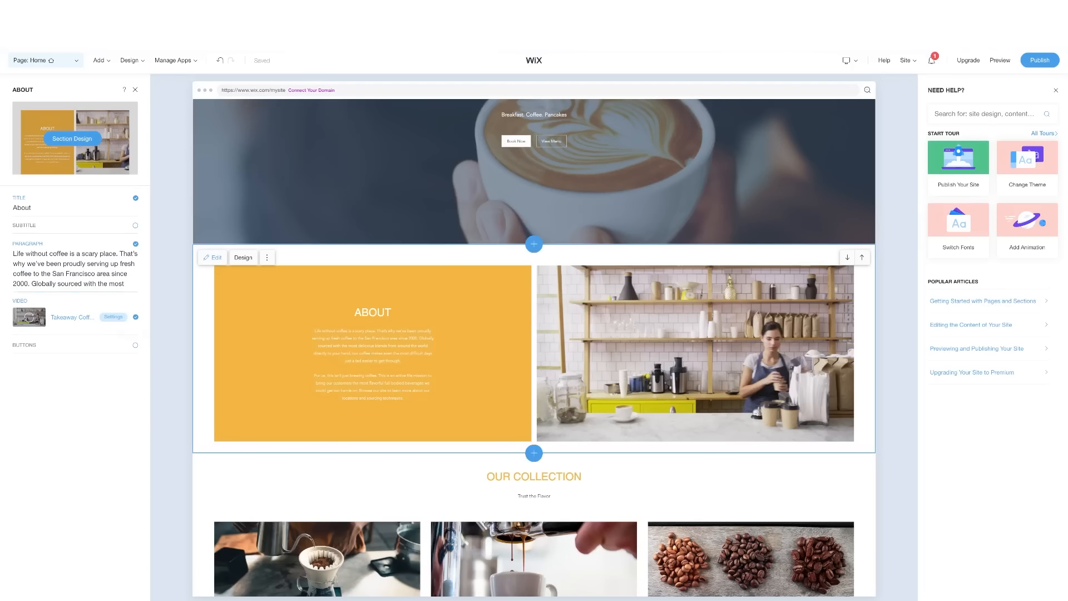
scroll(534, 347, down, 4)
click(212, 218)
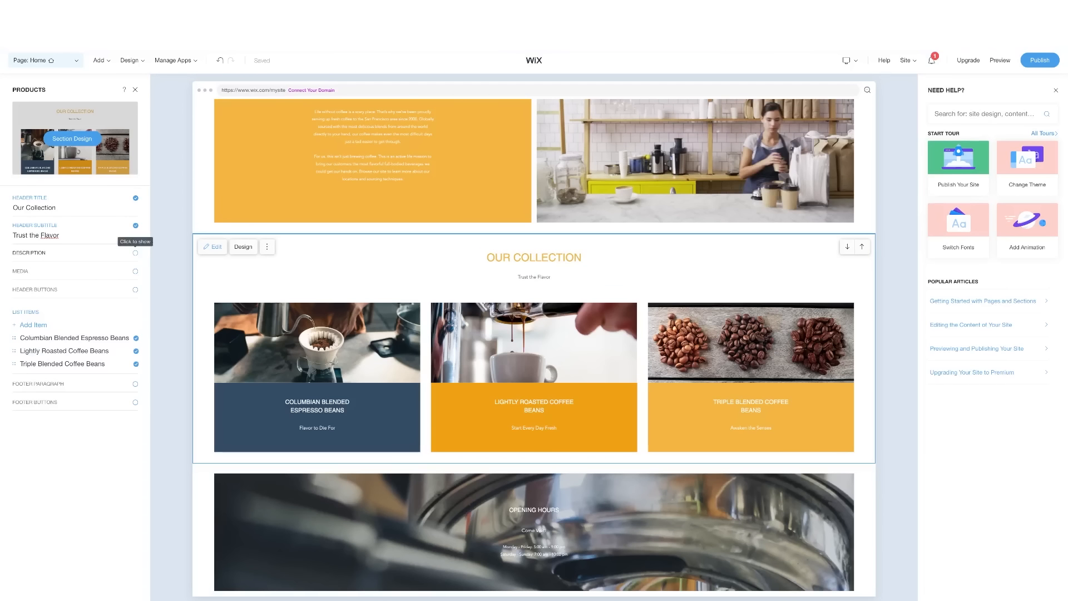
click(135, 253)
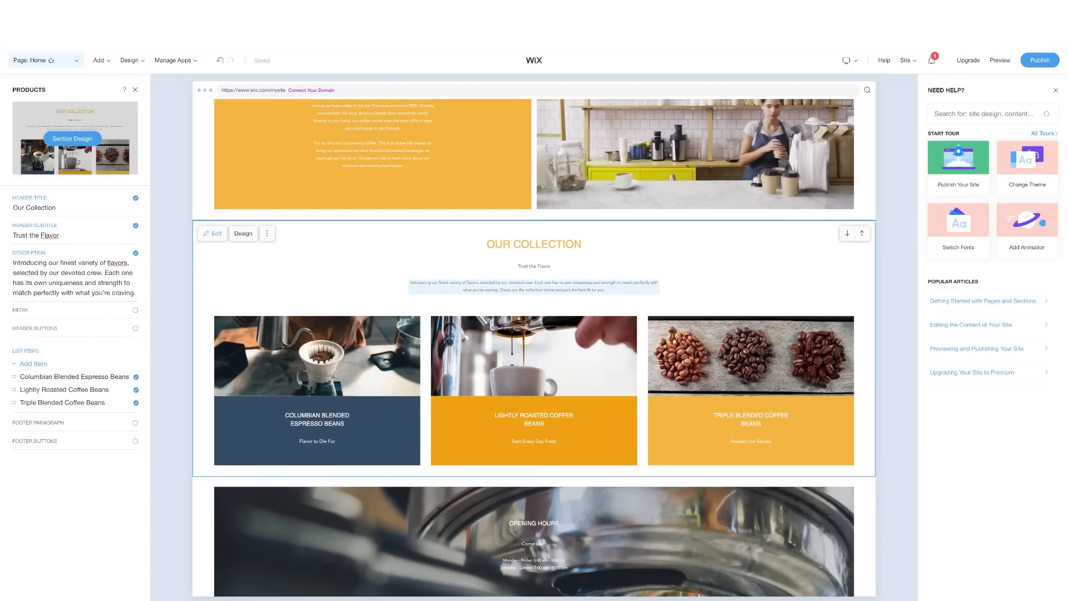
click(135, 253)
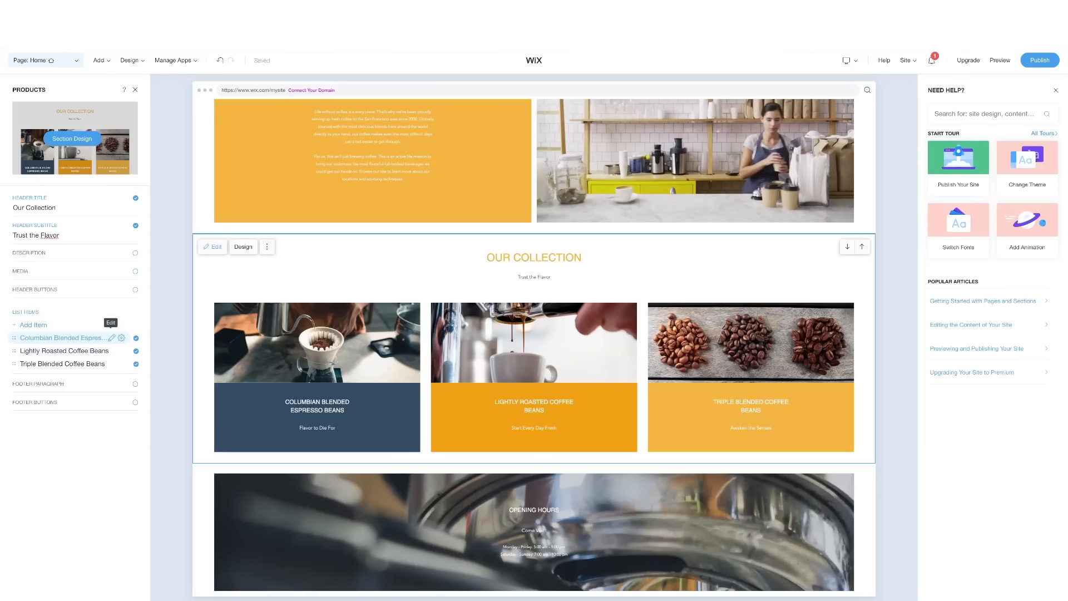
Rename the Columbian Blended Espresso Beans item in Our Collection as "Latte Coffee".
click(112, 338)
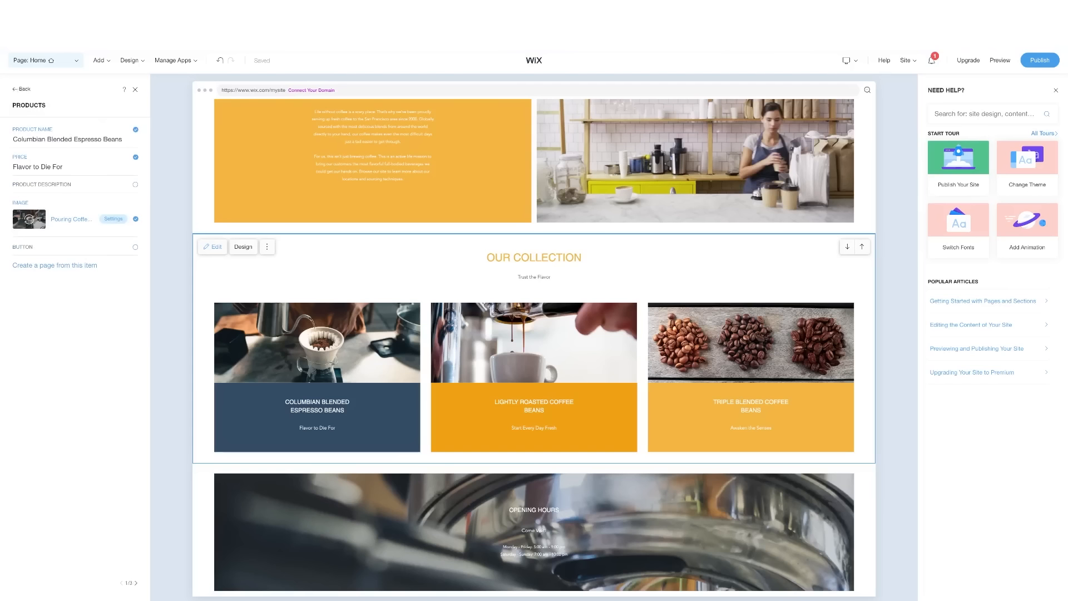
click(68, 139)
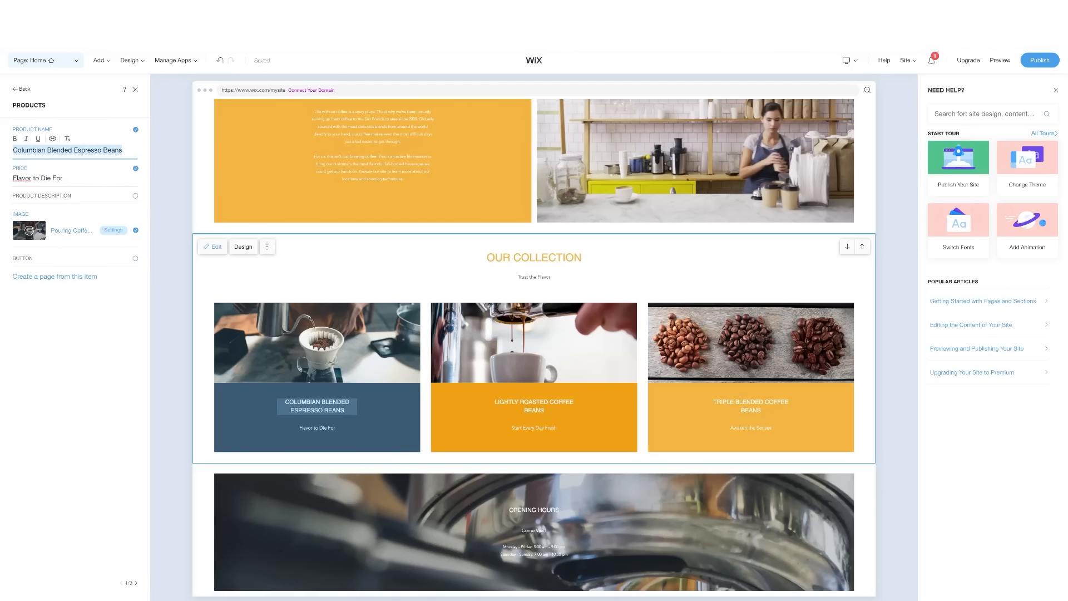
text(Lattee)
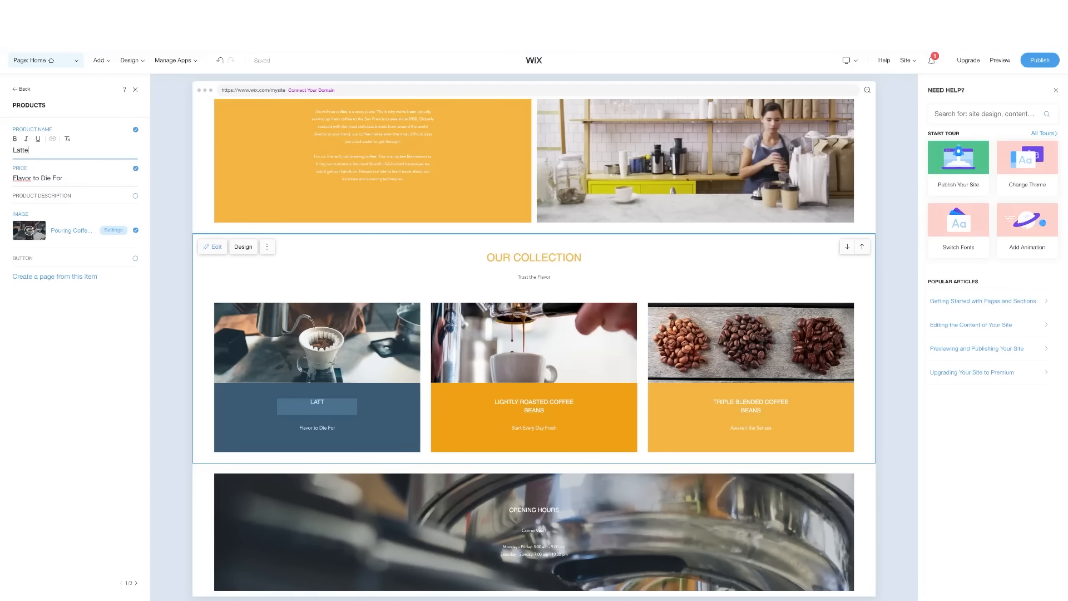
key(BackSpace)
text(Coffee)
key(BackSpace)
key(BackSpace)
text(fee)
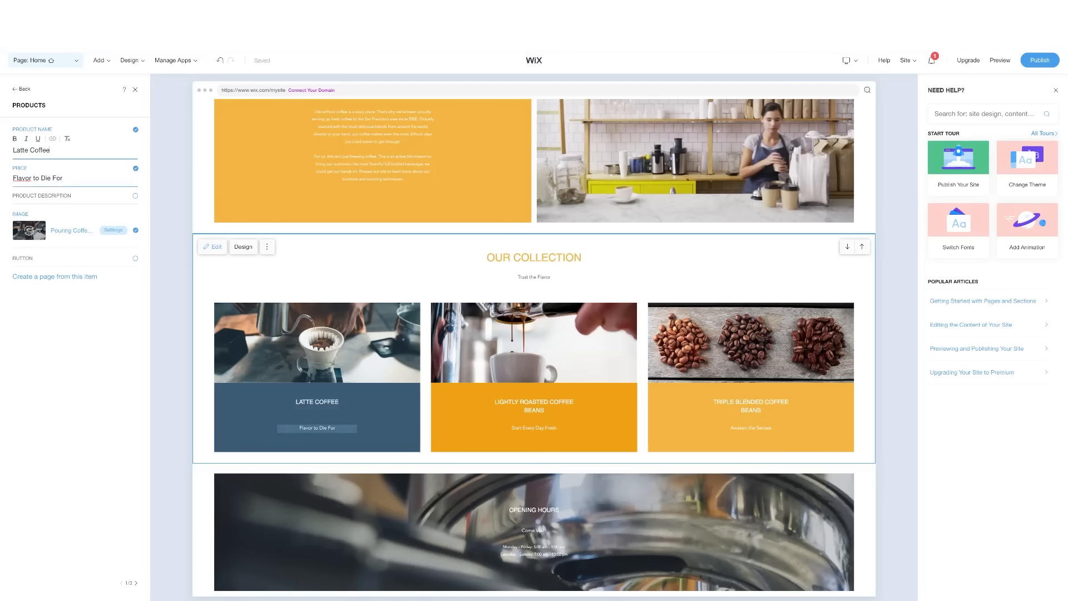
Set the Latte Coffee item's price text to £8.99 and show its product description.
click(50, 177)
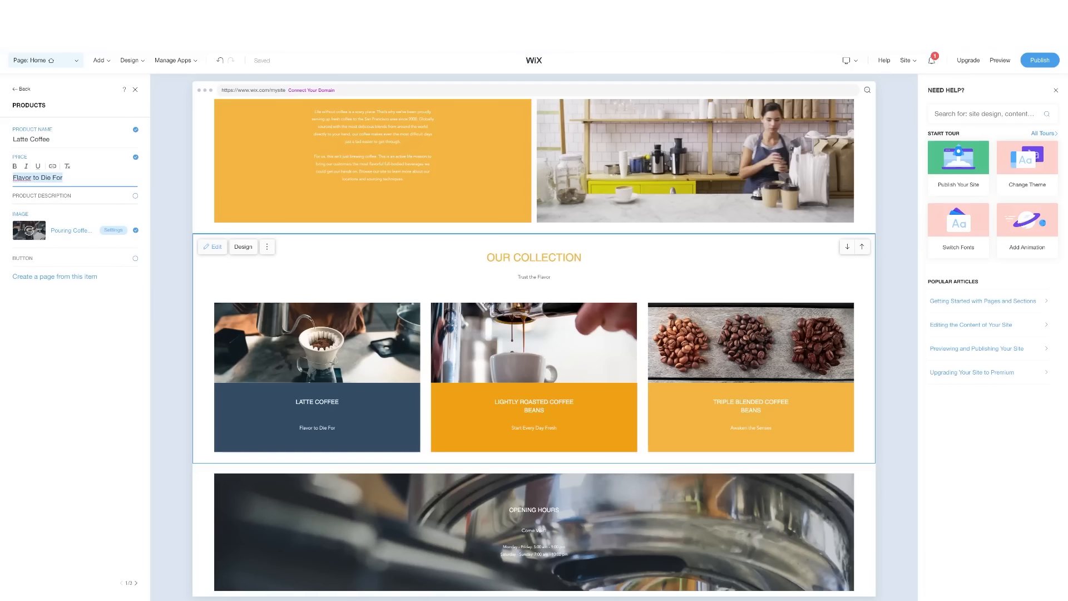
text(£)
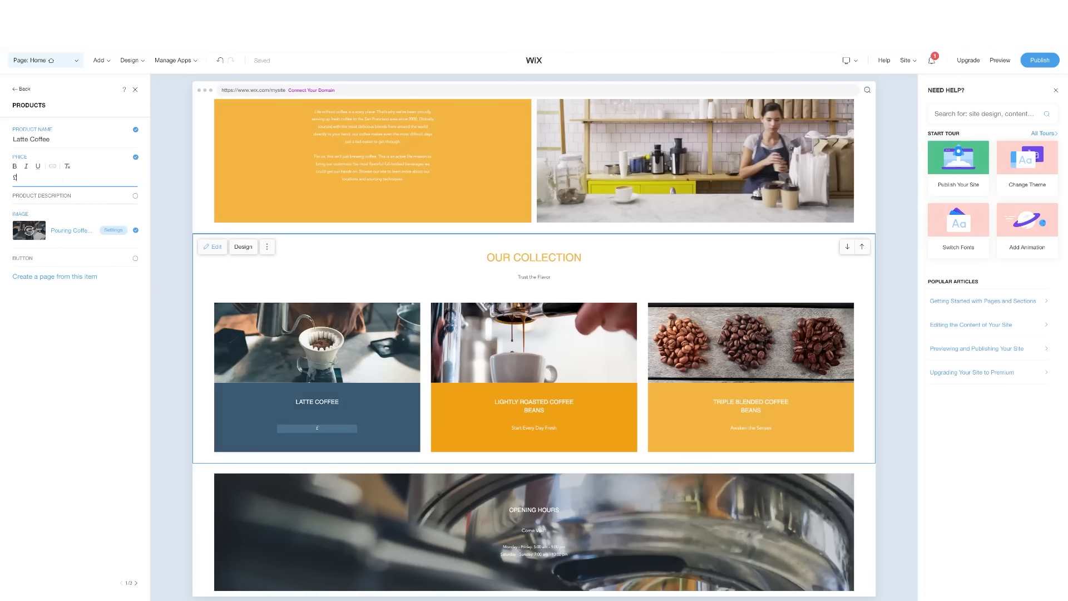
text(8.99)
click(136, 195)
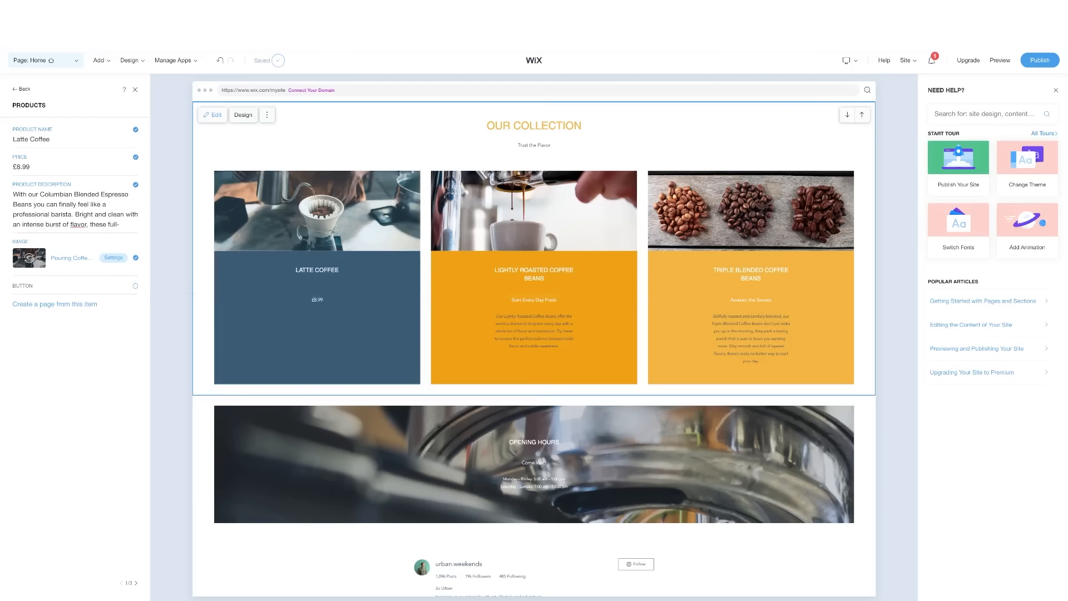
Show the Latte Coffee item's button, label it "Buy Now" and return to the section's item list.
click(135, 285)
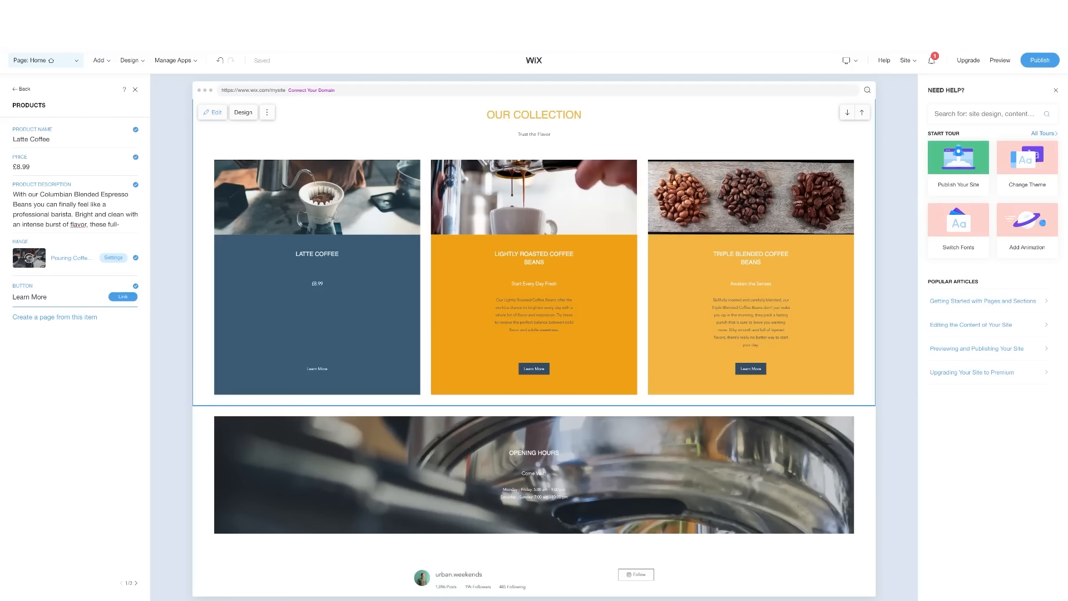
key(ctrl+a)
text(Buy Now)
key(Return)
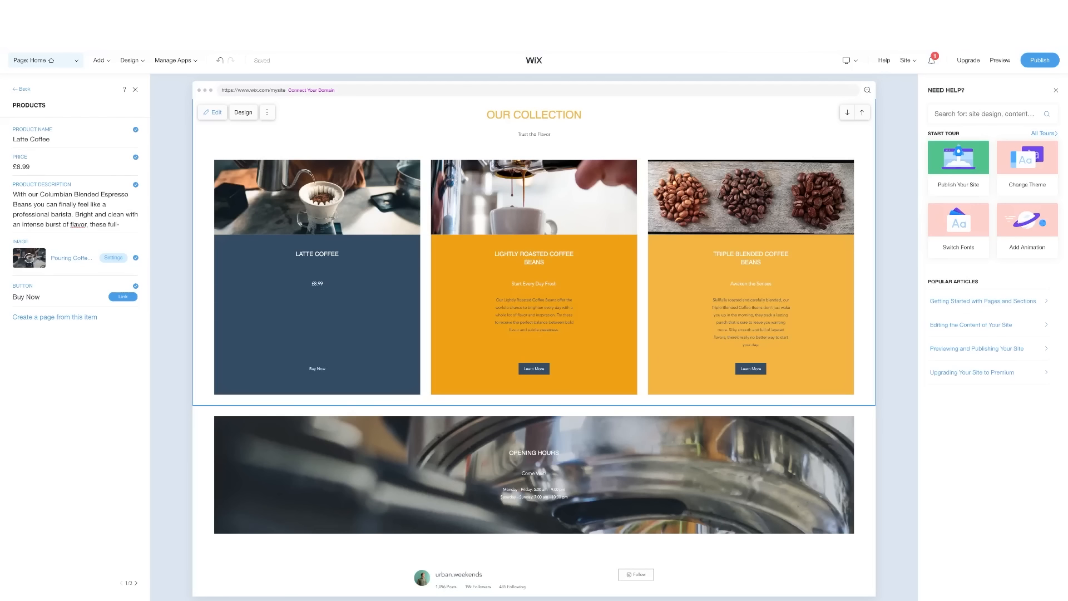
click(21, 89)
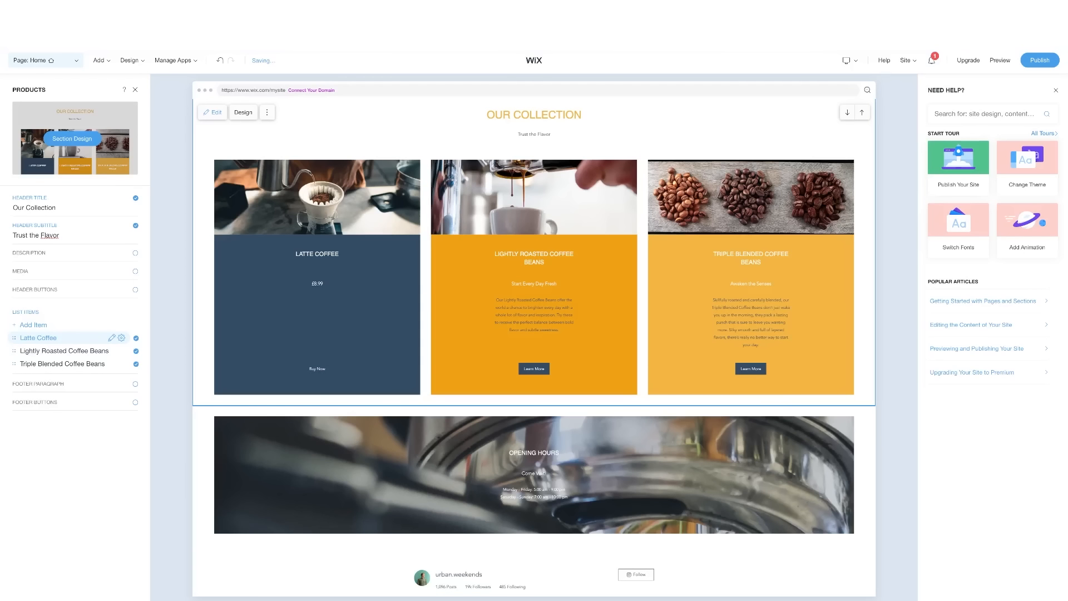
click(111, 338)
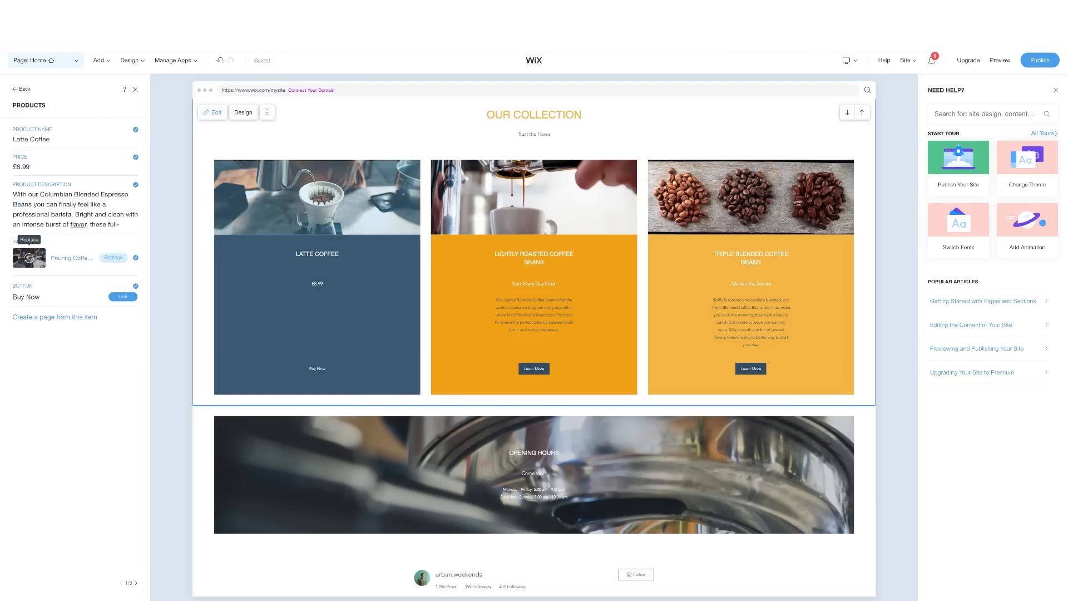
click(21, 89)
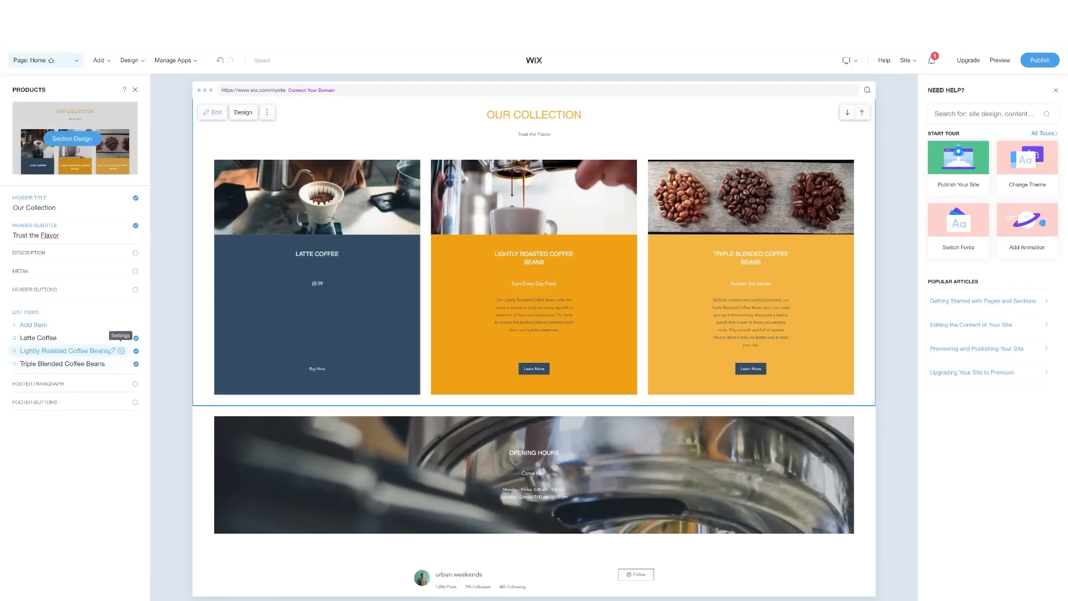
Open the product name of the Lightly Roasted Coffee Beans item for editing.
click(112, 350)
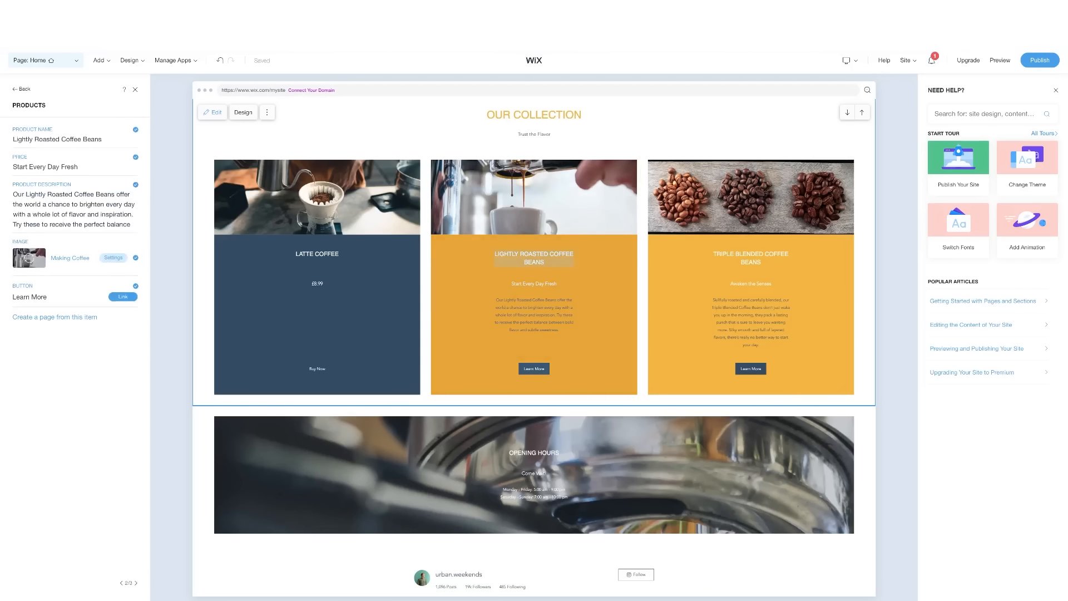
click(57, 139)
text(A)
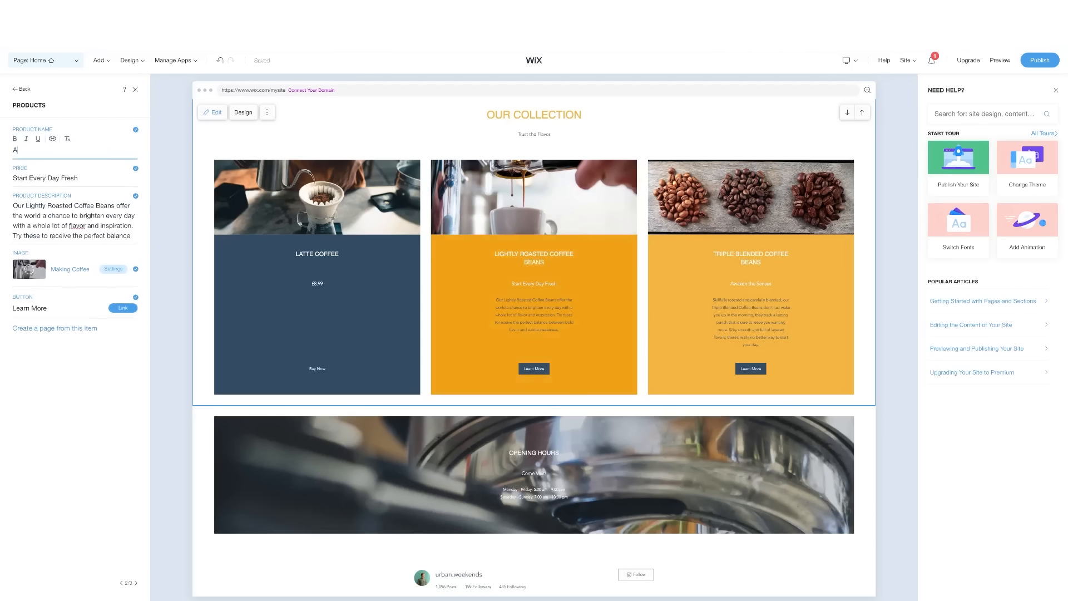
text(mercano)
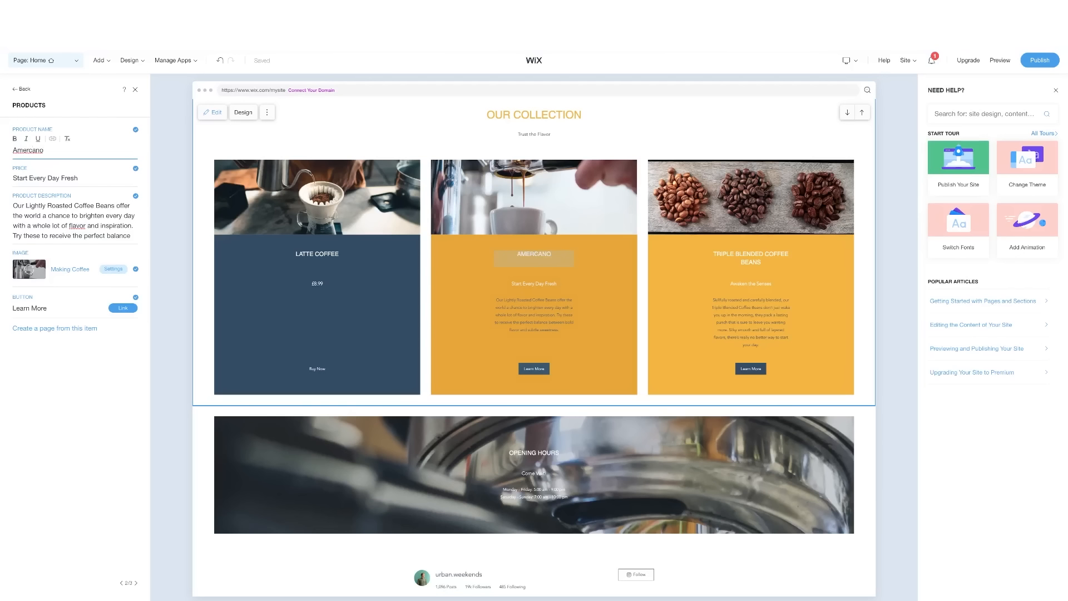
key(BackSpace)
key(BackSpace)
key(BackSpace)
key(BackSpace)
key(BackSpace)
key(BackSpace)
key(BackSpace)
key(BackSpace)
Name the second collection item "Flat White" and set its price text to £4.99.
text(Flat Whiote)
key(BackSpace)
key(BackSpace)
key(BackSpace)
text(te)
key(Tab)
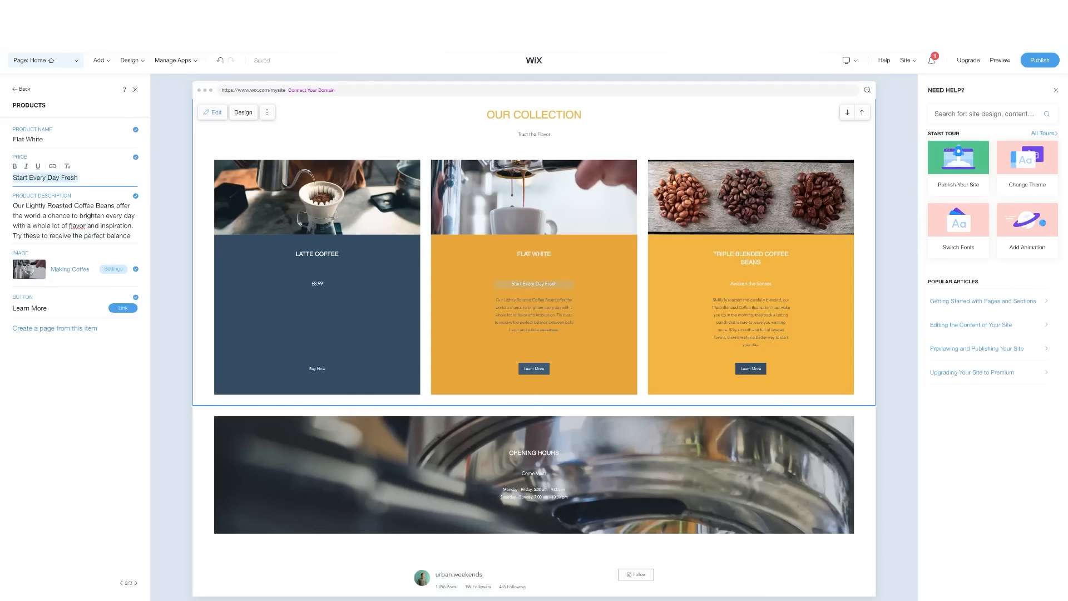
text(£)
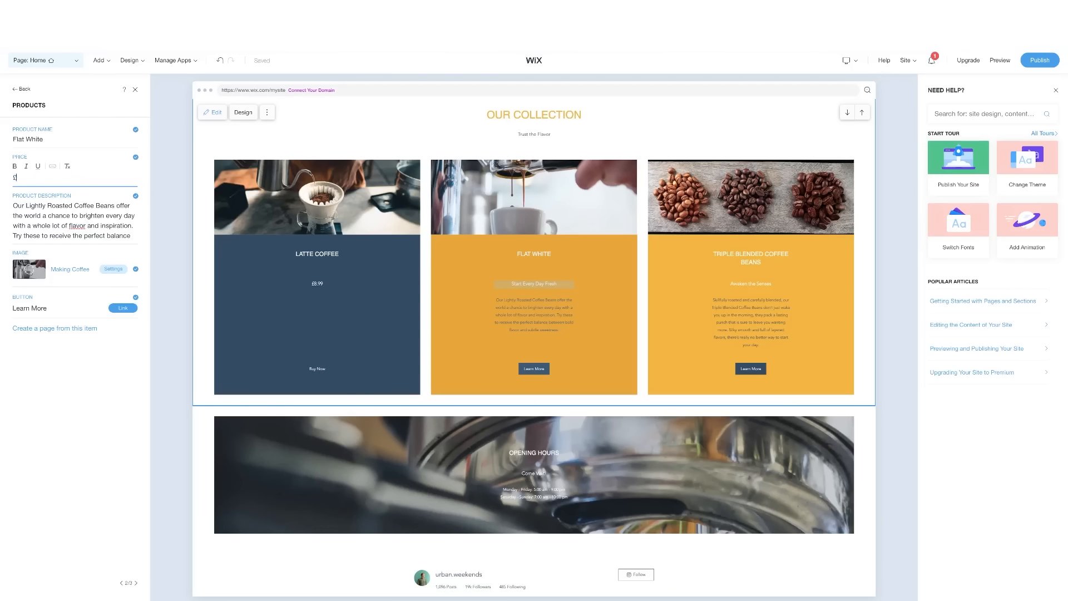
text(4.99)
Replace the Flat White item's image with "Coffee on Table", found by searching Media from Wix for "Coffee".
click(29, 269)
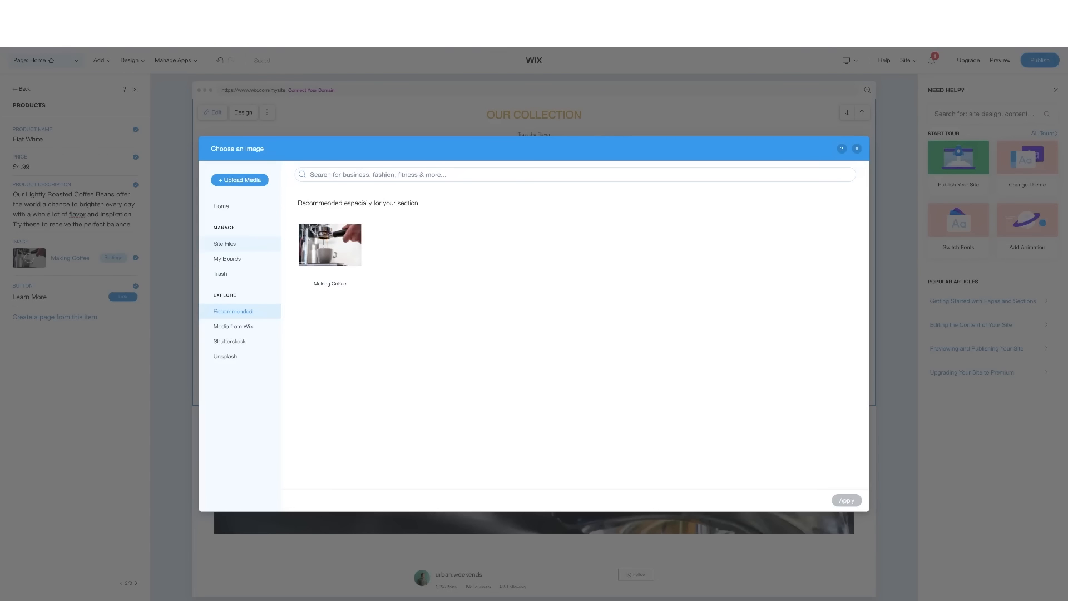
click(225, 244)
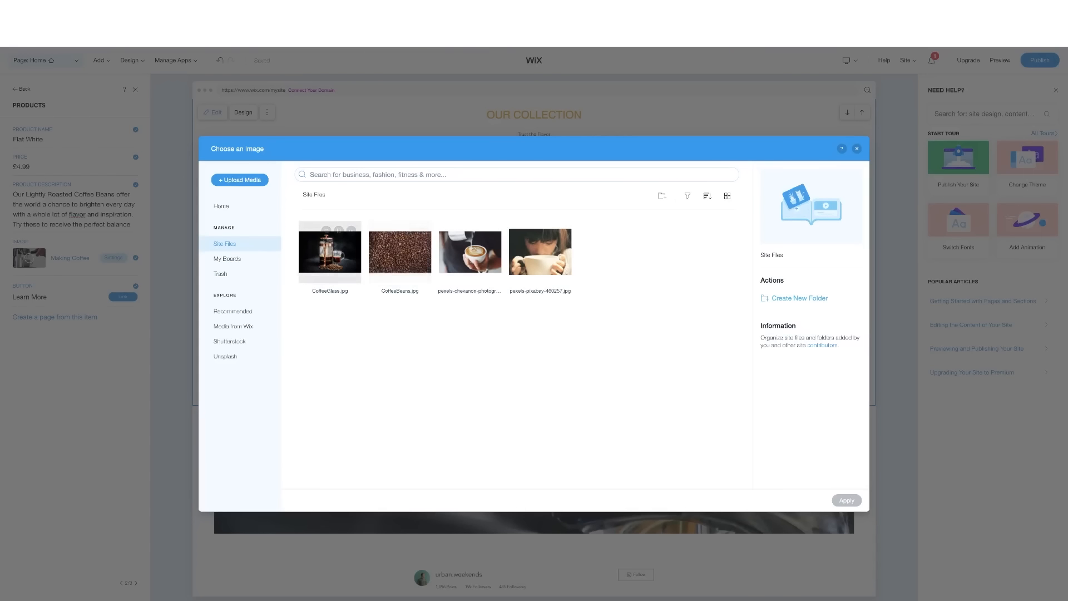
click(233, 326)
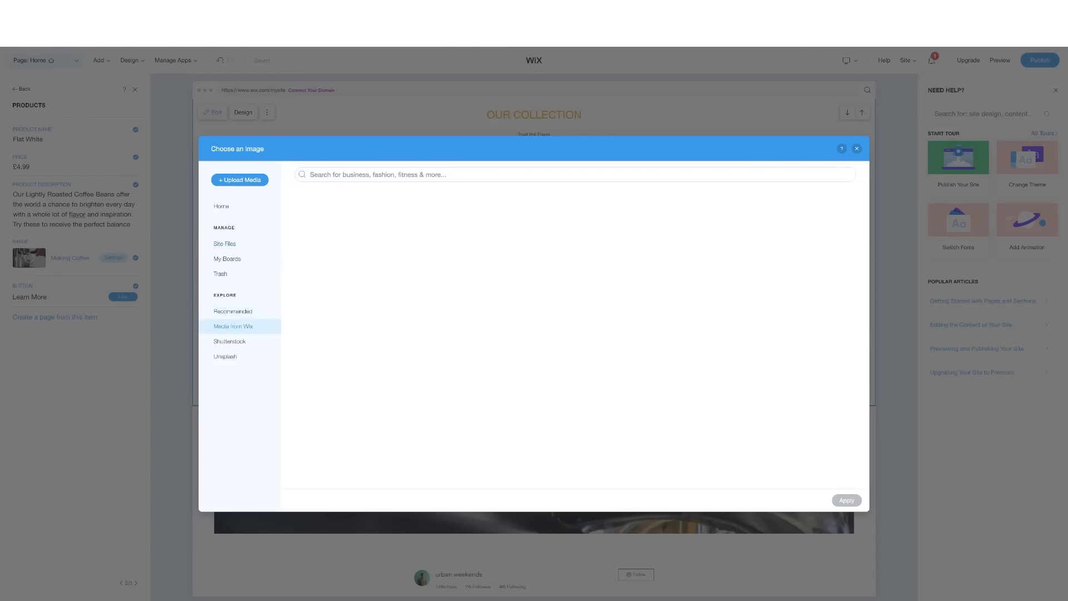
click(445, 174)
text(Coff)
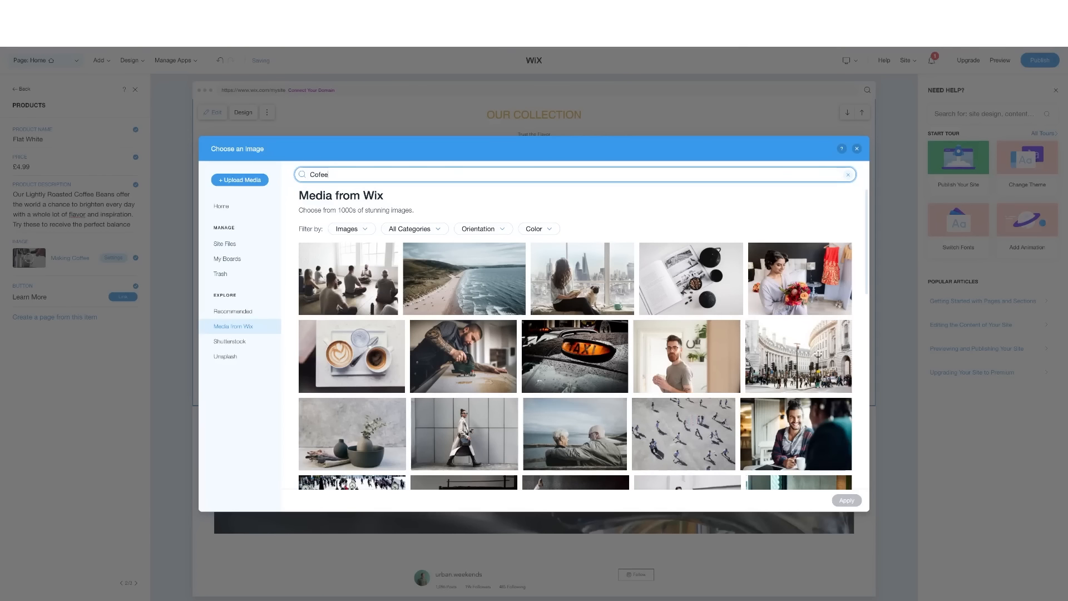
text(ee)
key(Return)
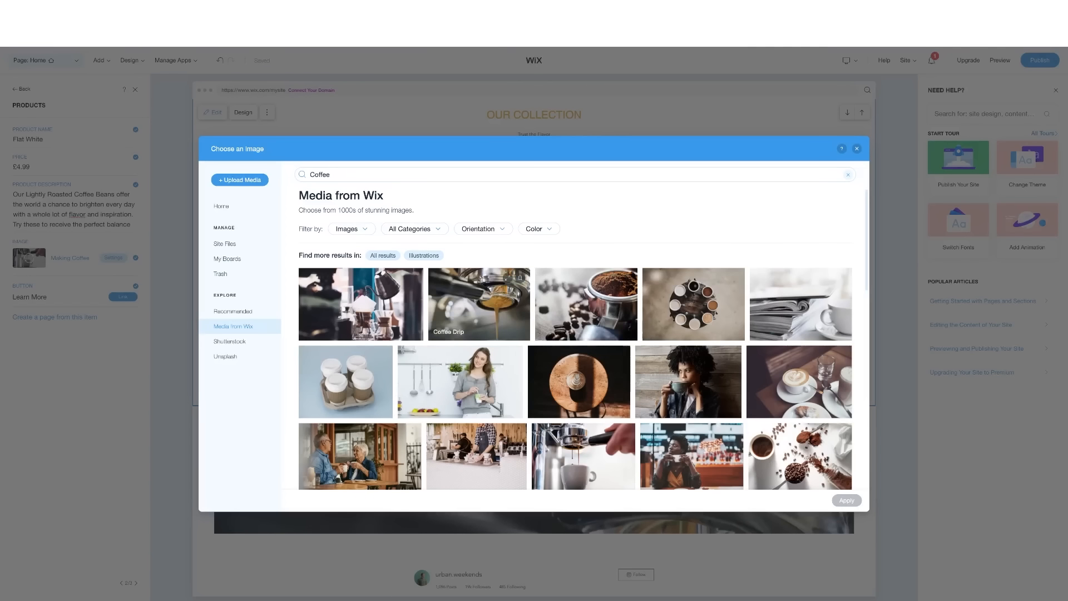
click(578, 381)
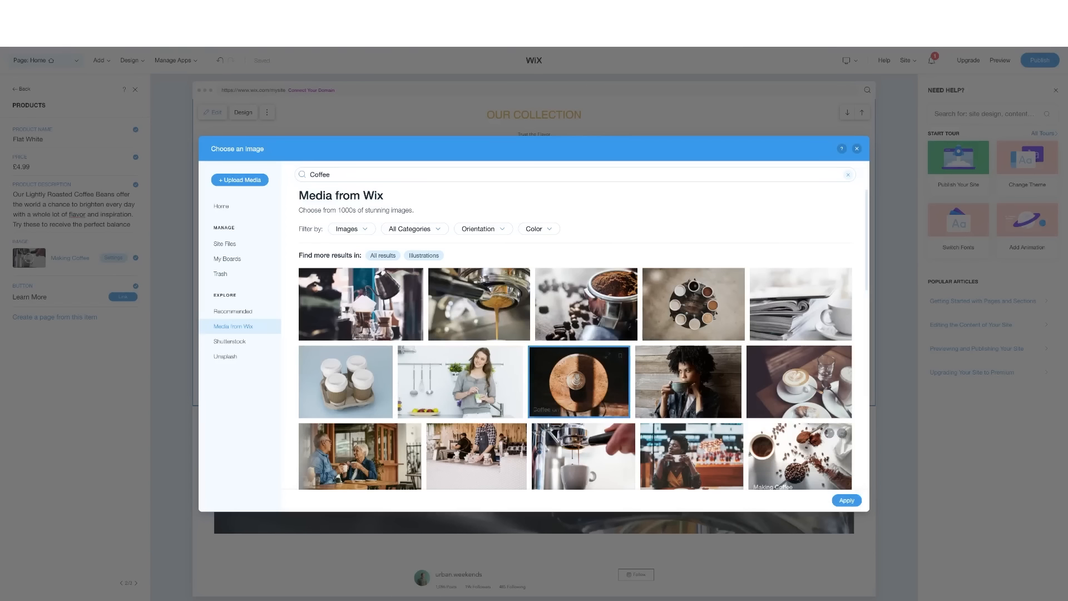
scroll(579, 362, down, 2)
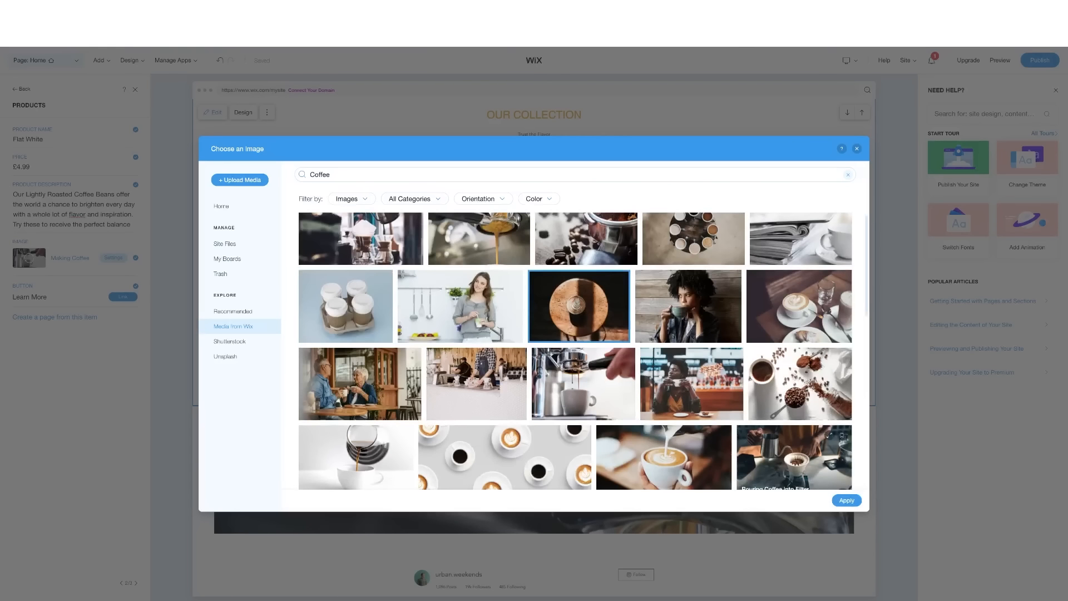
click(845, 499)
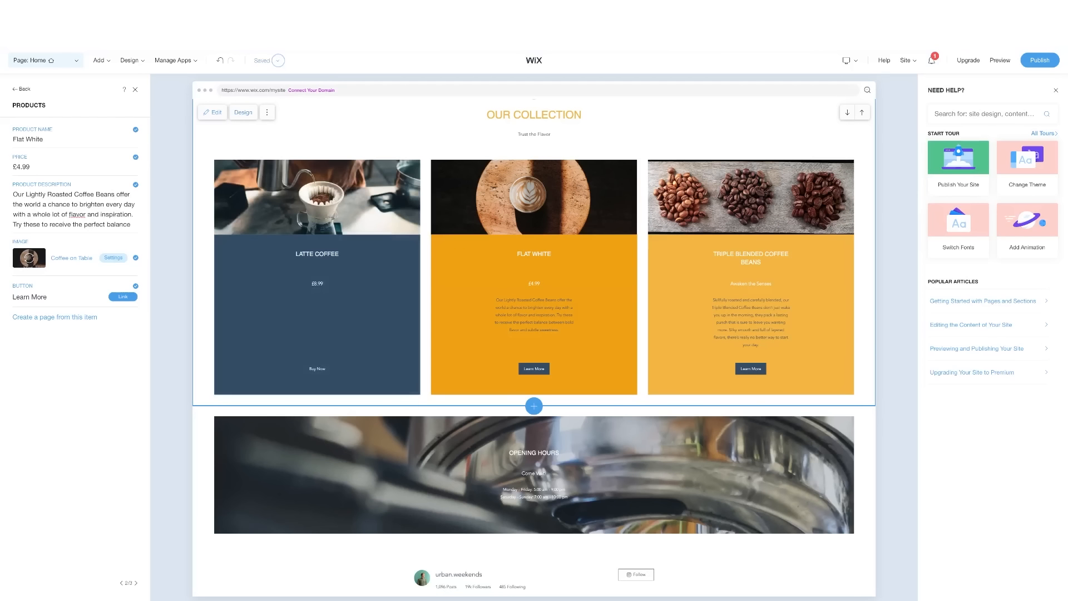
Open the Our Collection section's design options and review the home page from the Welcome section down to the collection items.
click(243, 112)
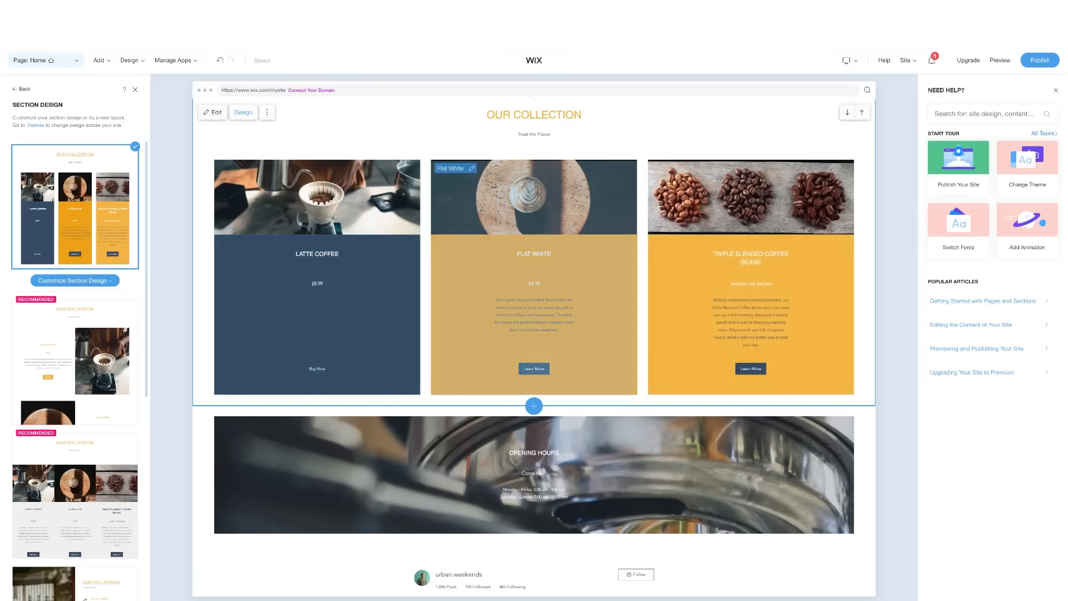
scroll(534, 278, up, 8)
scroll(534, 278, down, 4)
scroll(534, 345, down, 1)
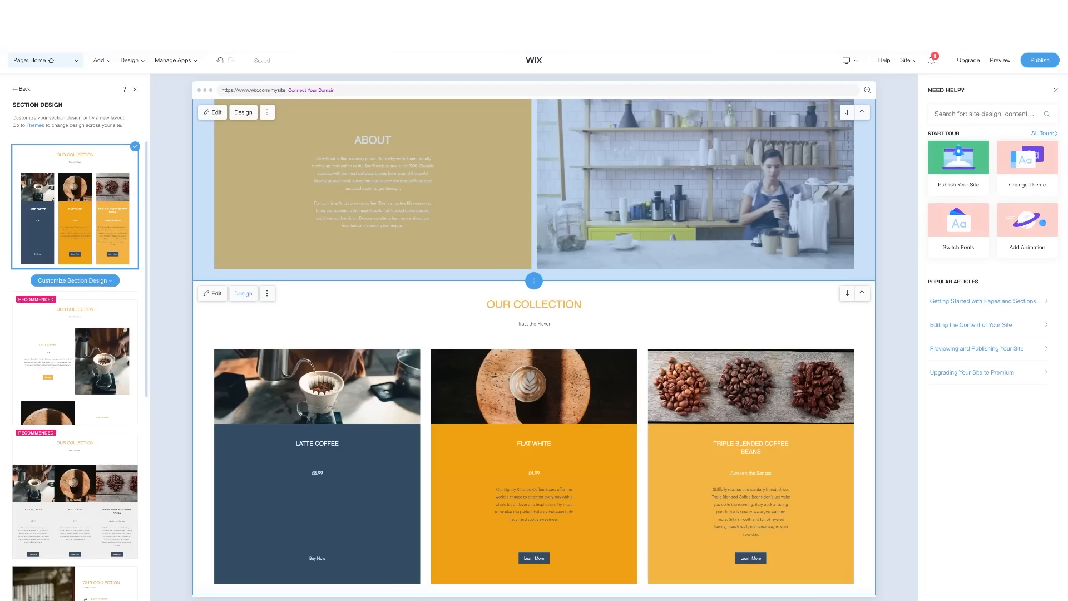
scroll(534, 345, up, 6)
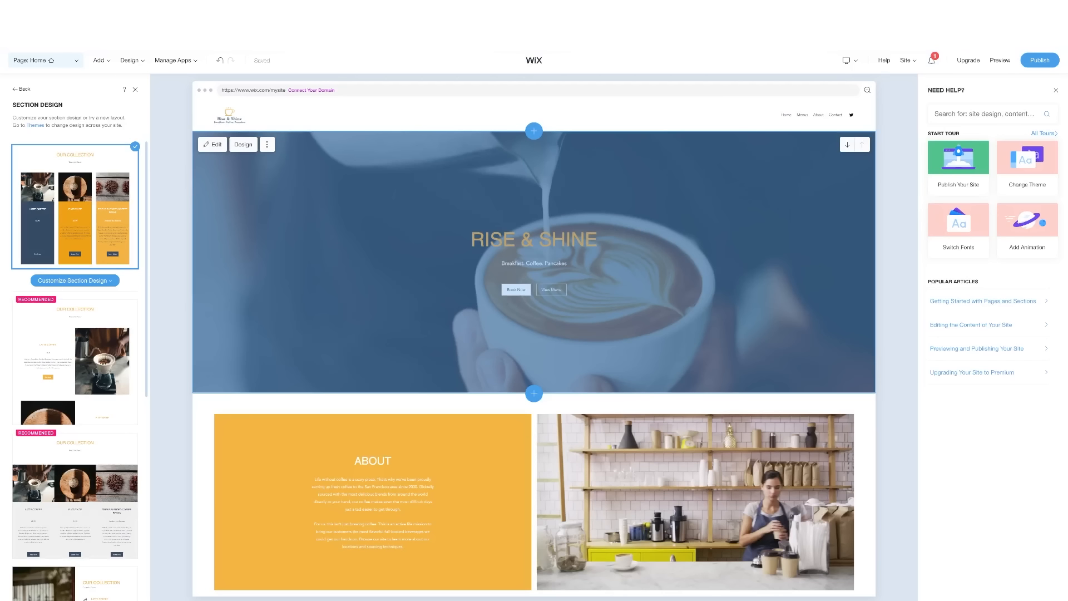
scroll(534, 306, down, 3)
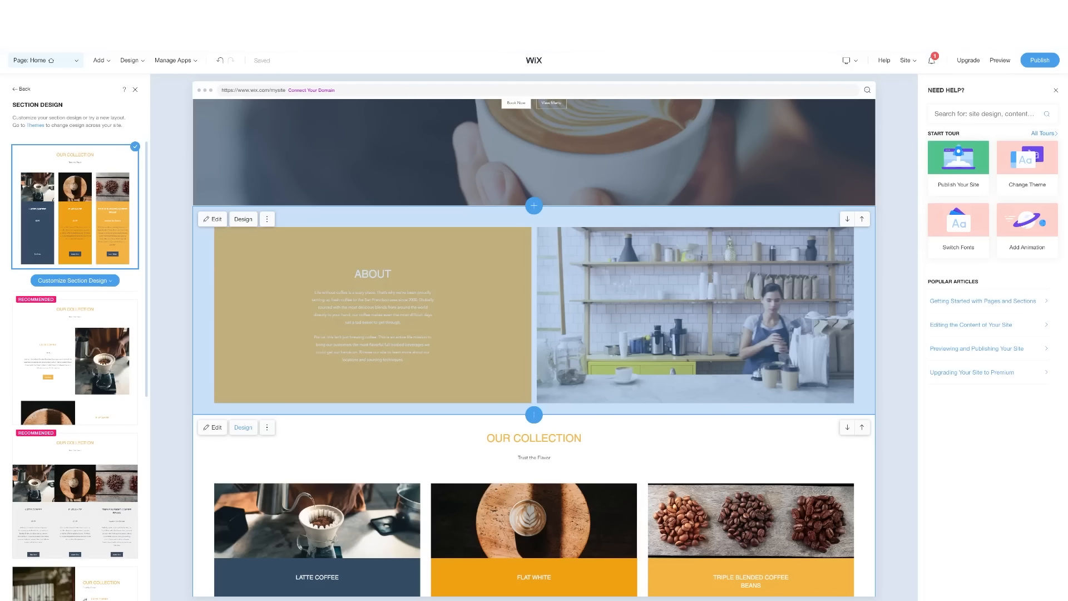
scroll(484, 334, down, 5)
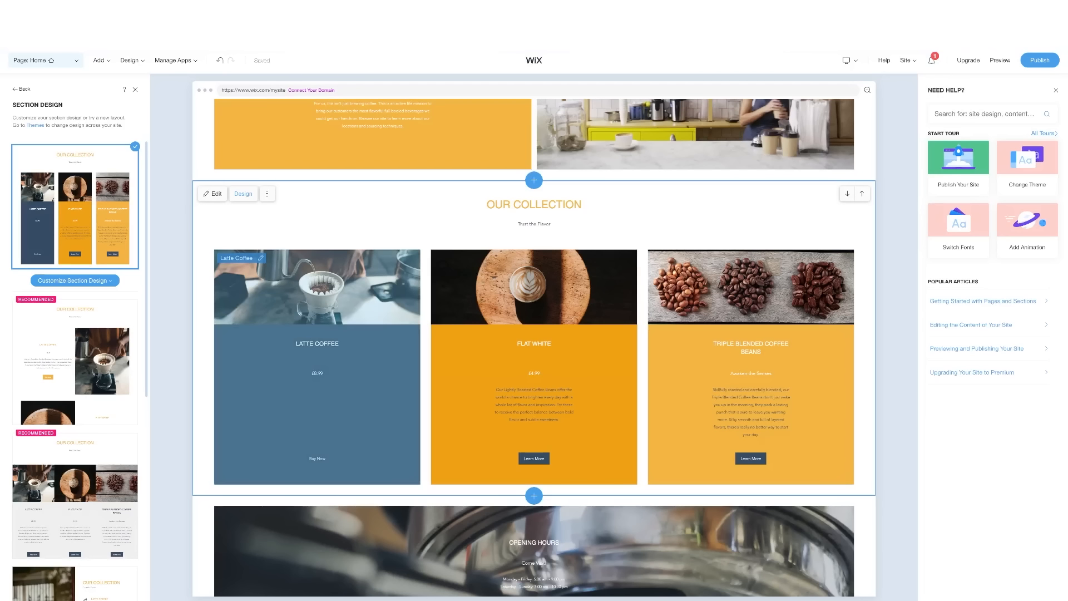
Try the recommended Our Collection layout that alternates each item's image and text from row to row.
click(75, 345)
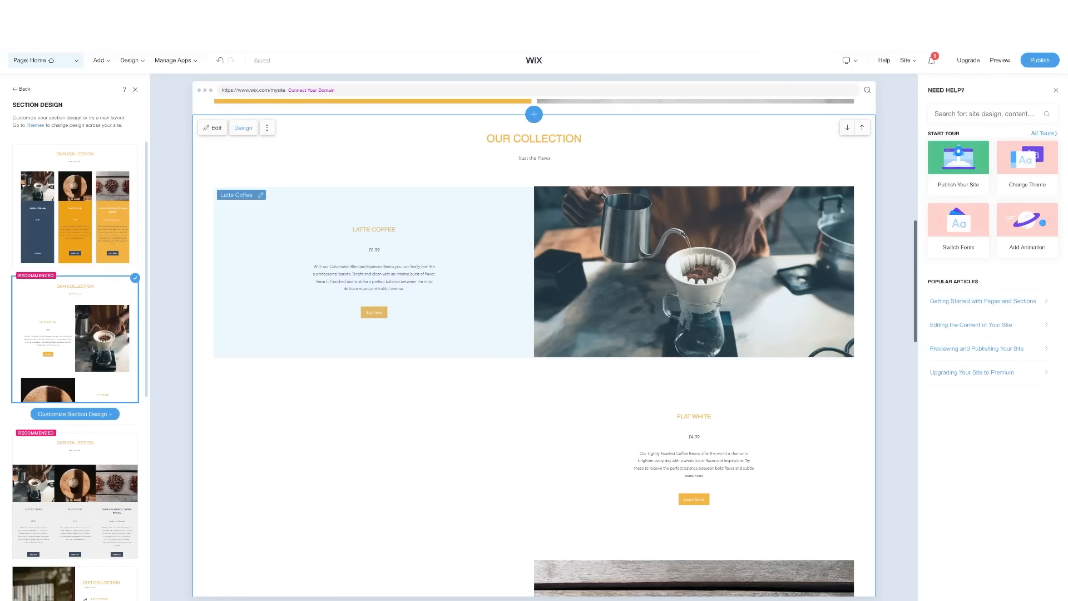
scroll(534, 345, down, 1)
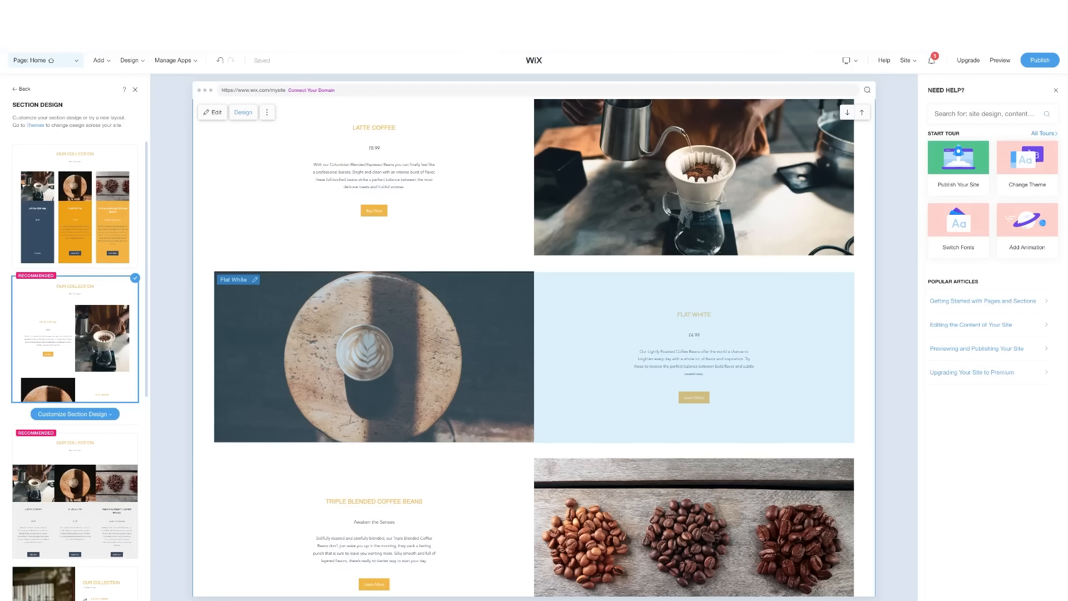
scroll(534, 345, down, 2)
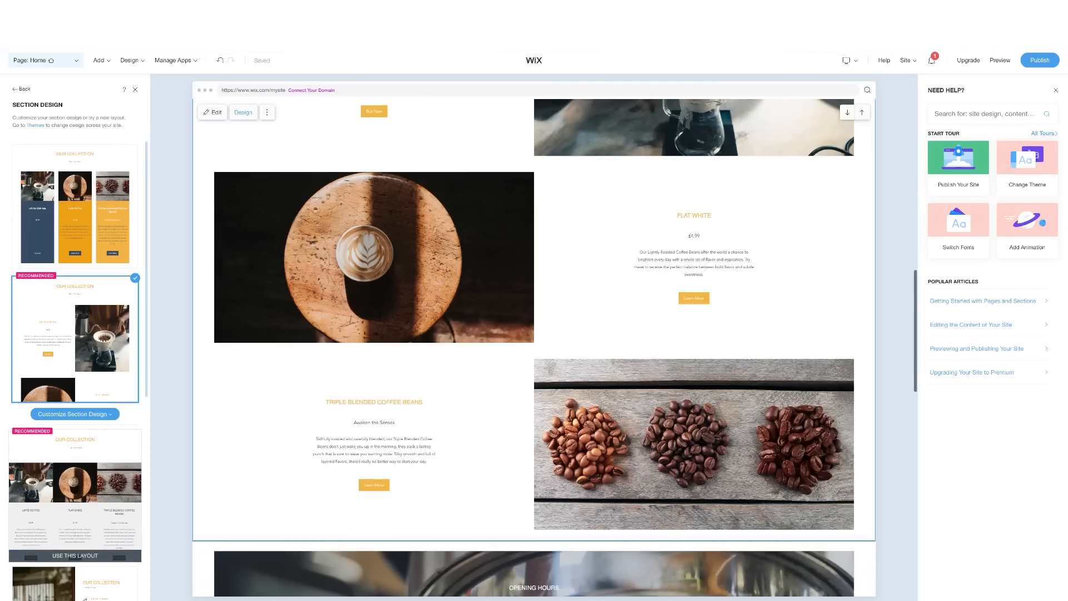
scroll(75, 473, down, 1)
Apply the recommended full-width three-column layout to the Our Collection section, with the dark blue and orange colour combination.
click(76, 519)
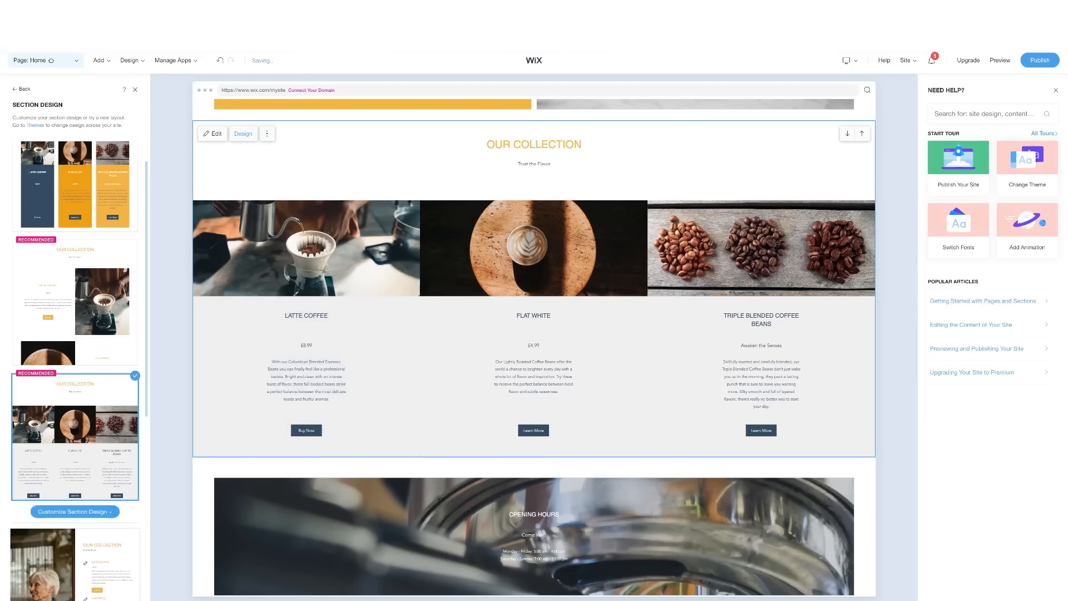
click(67, 533)
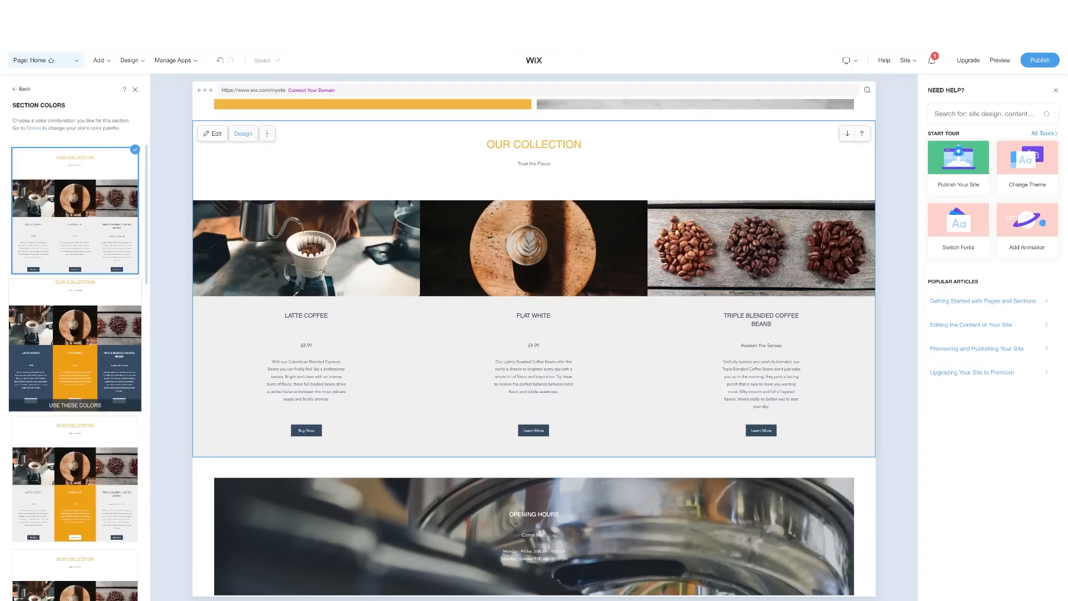
click(75, 345)
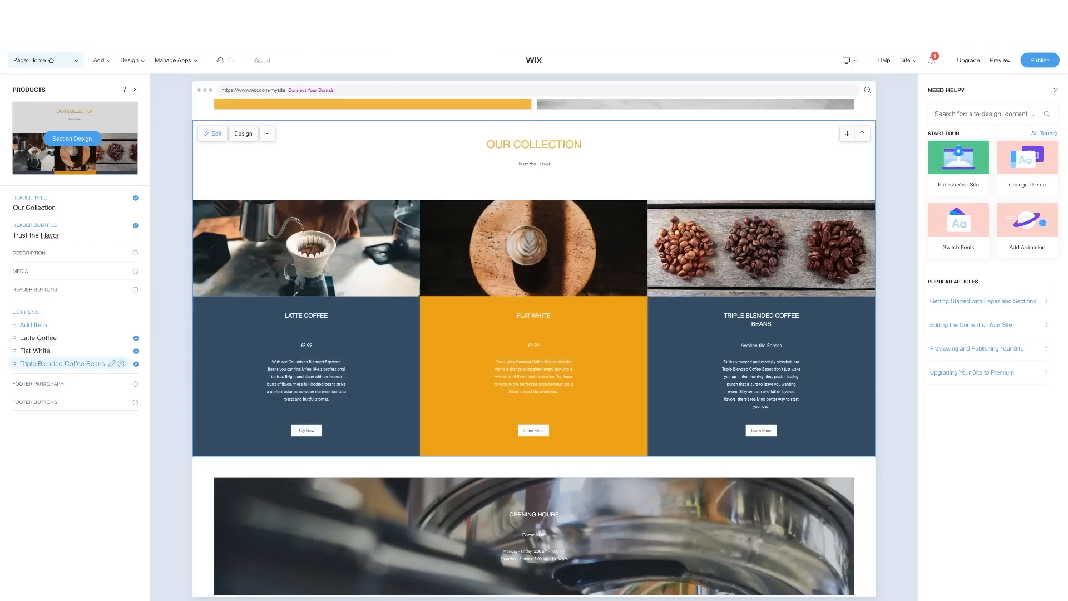
Set the Triple Blended Coffee Beans item's price text to £11.99 and its button text to "Buy Now".
click(111, 363)
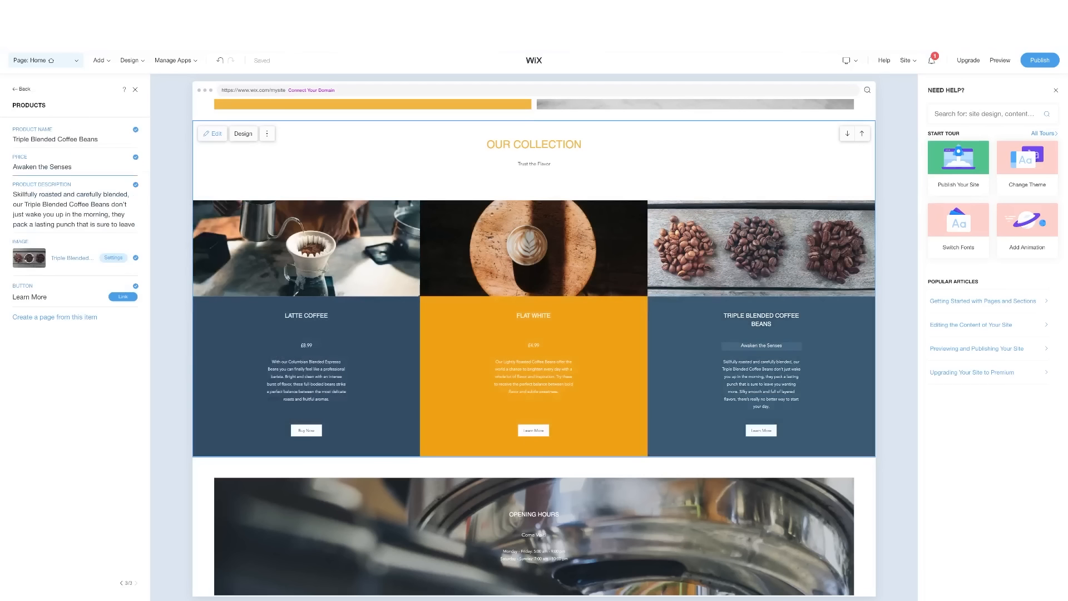
triple_click(41, 167)
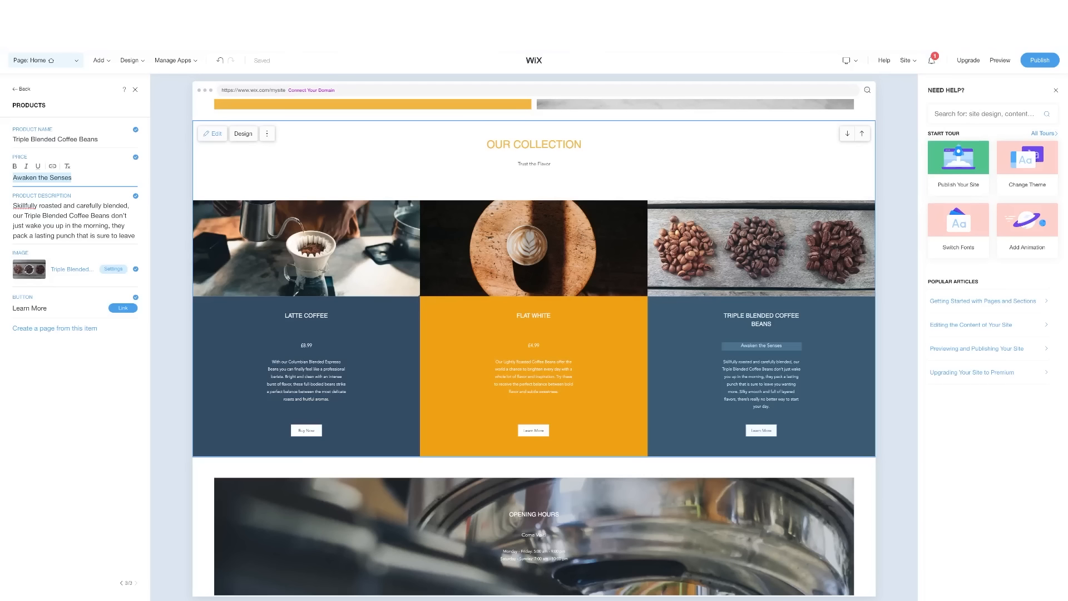
text(£1)
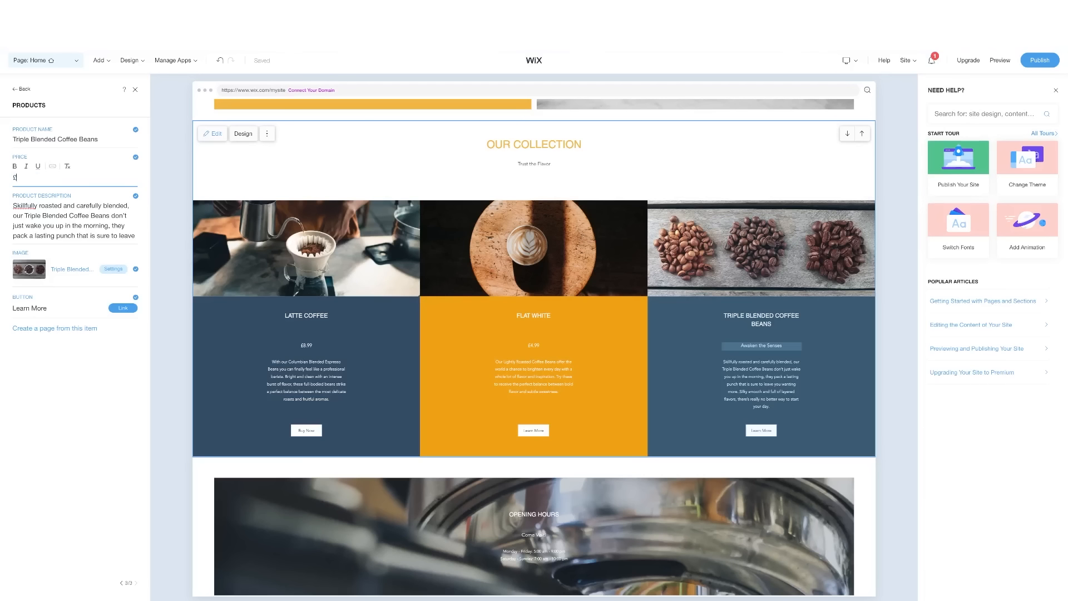
text(1.99)
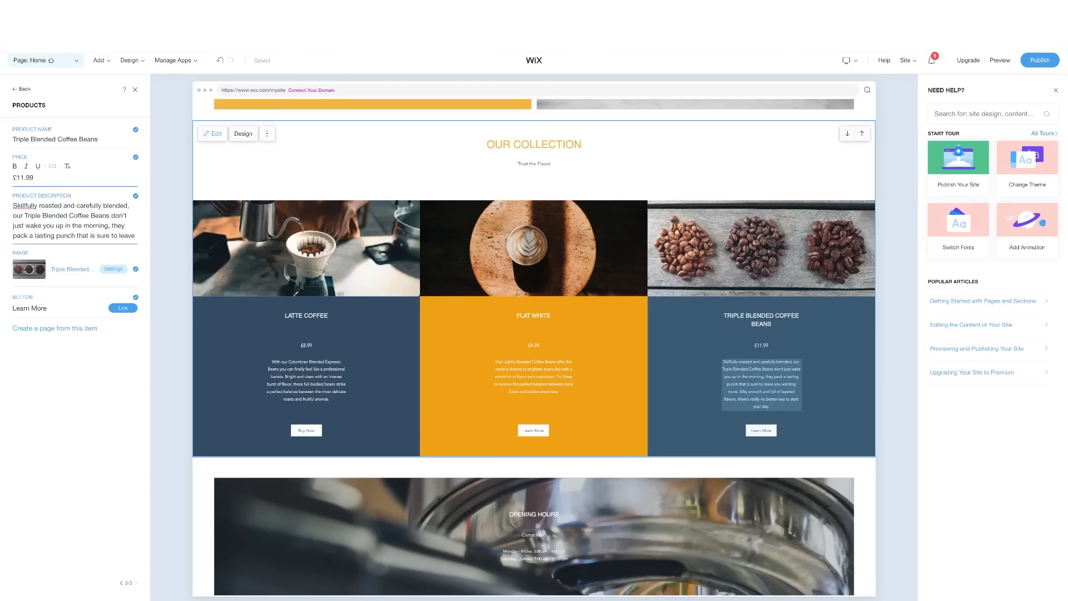
click(29, 308)
text(B)
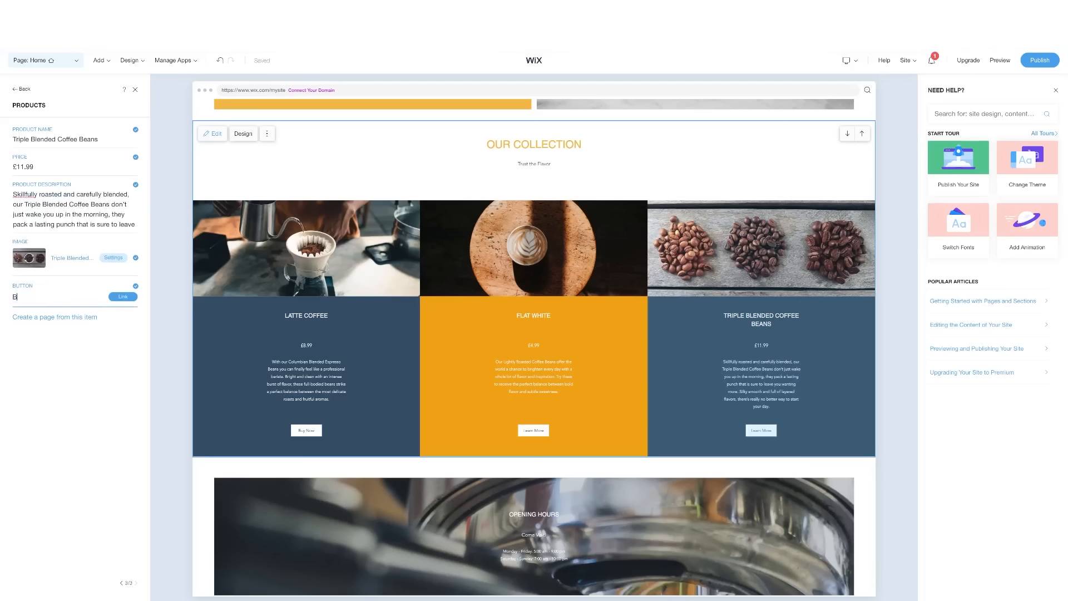
text(uy Now)
click(122, 296)
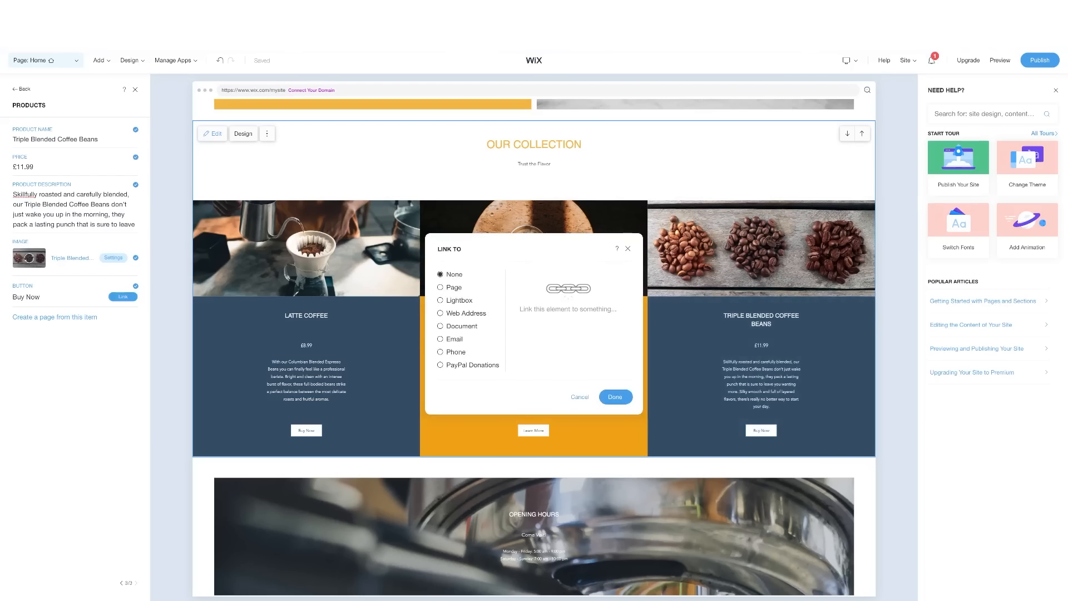
click(440, 300)
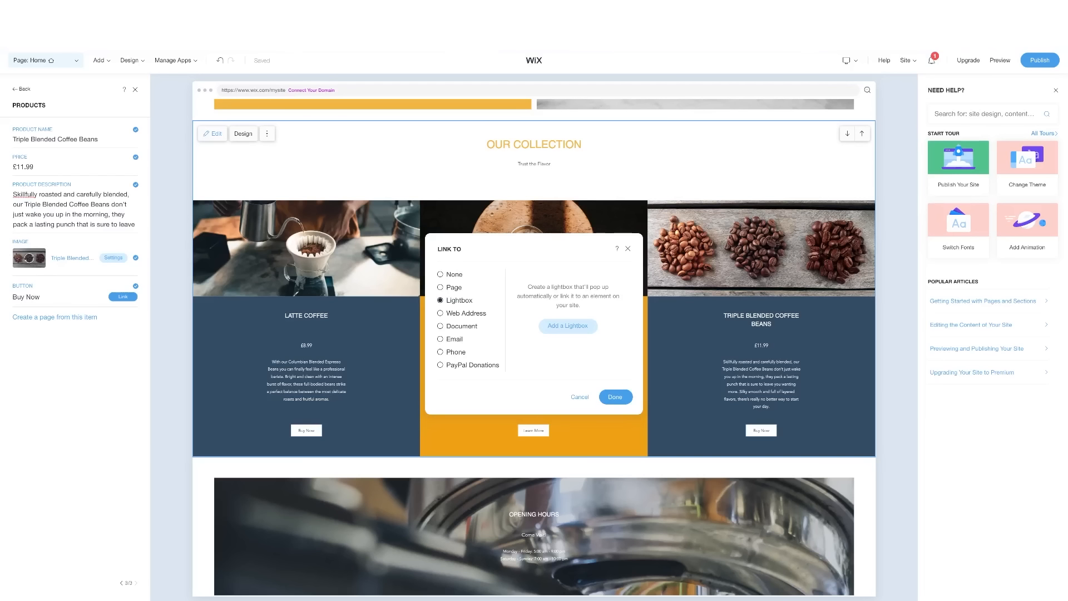
key(Escape)
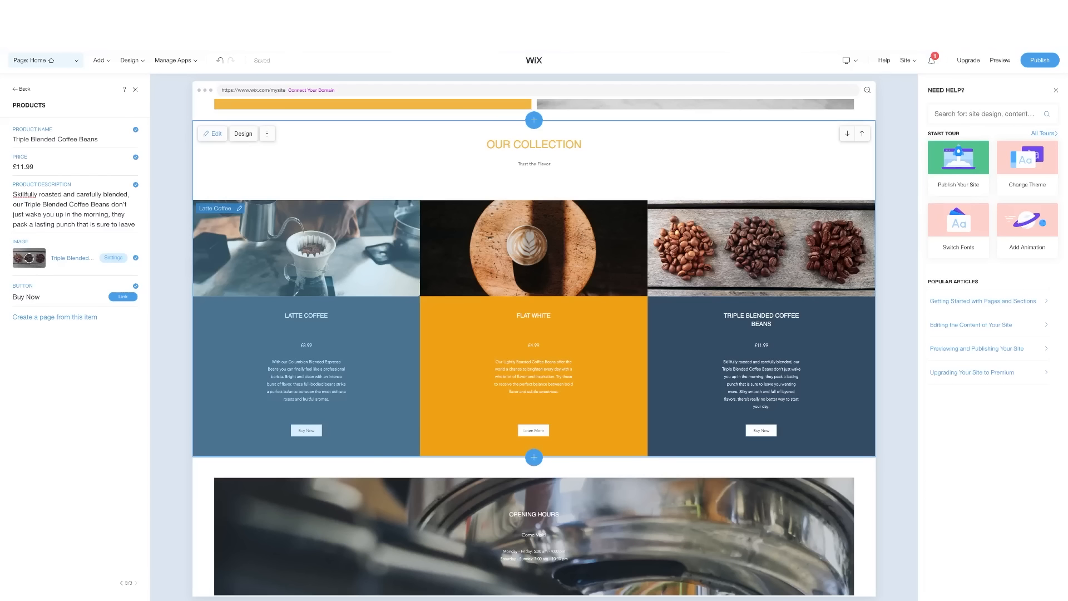
Open the Latte Coffee item of the Our Collection section for editing.
click(220, 208)
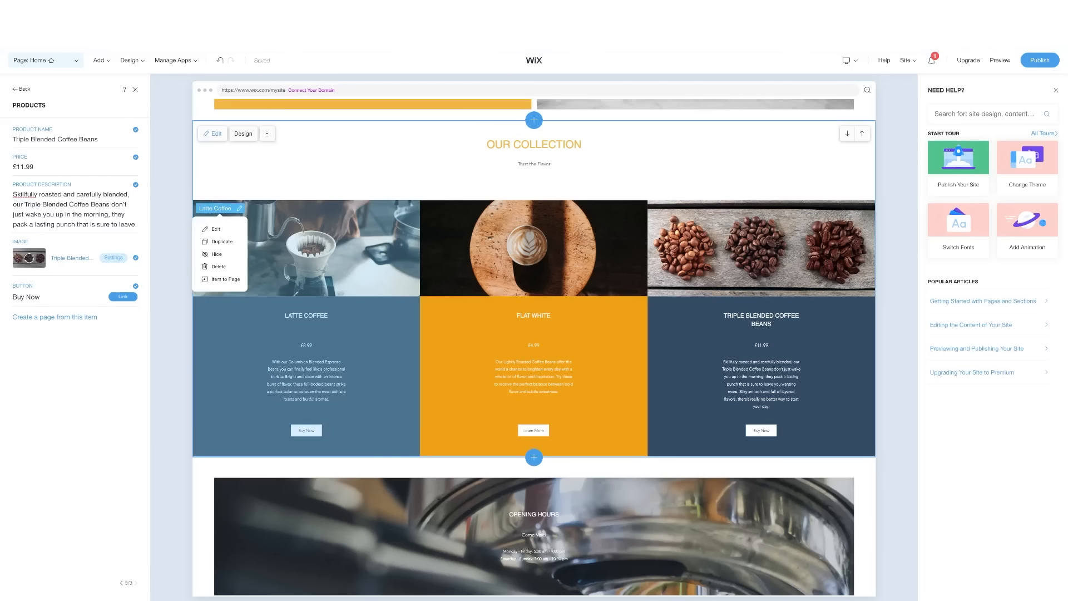
click(212, 228)
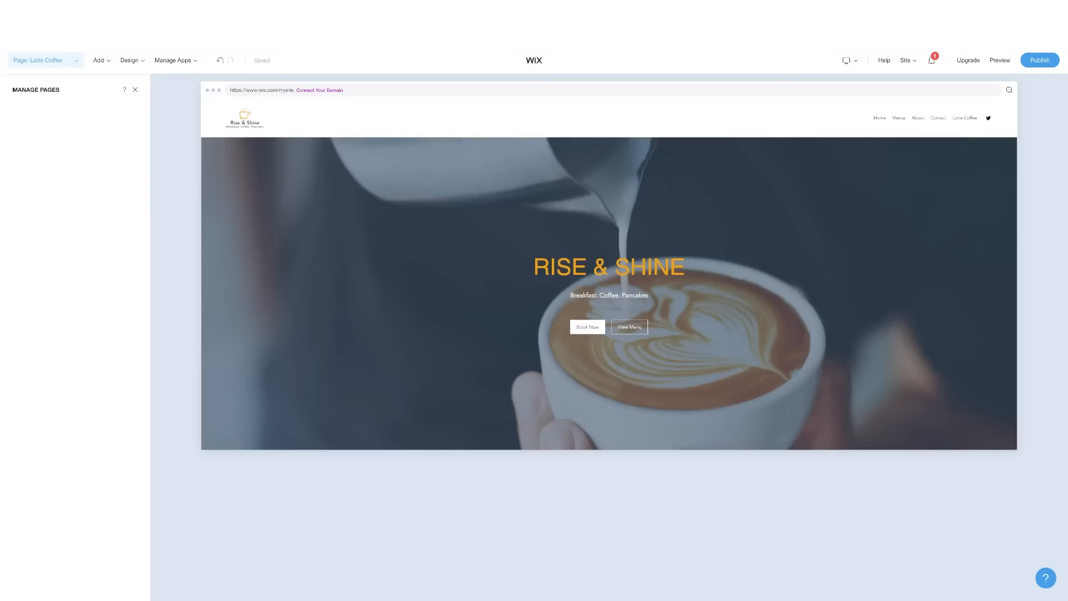
Review the home page's sections from the Rise & Shine welcome banner down to the Instagram feed, including Our Collection and Opening Hours.
scroll(609, 347, down, 5)
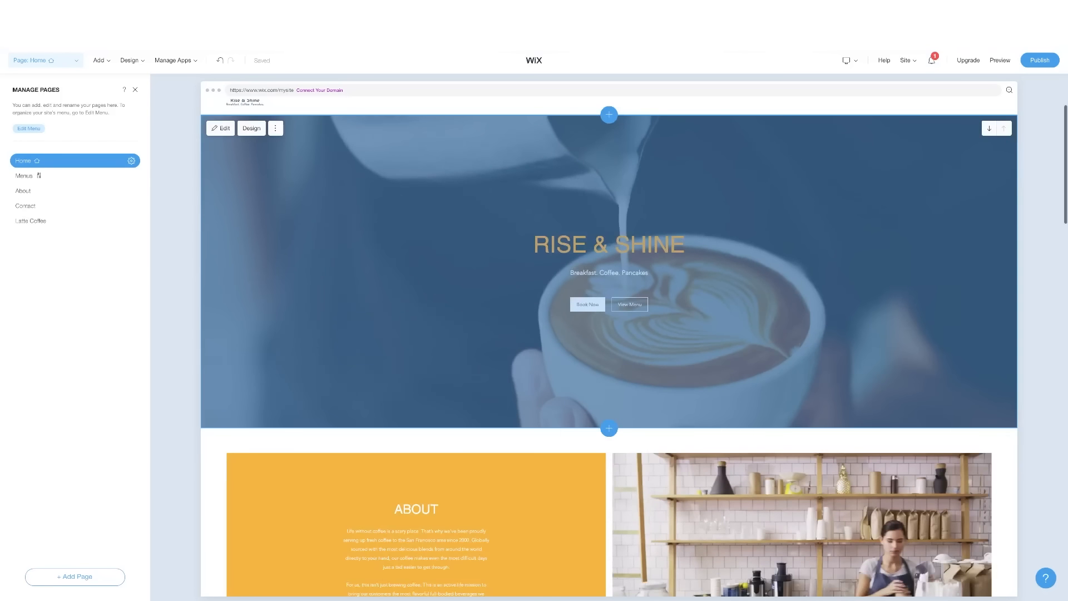
scroll(609, 347, down, 3)
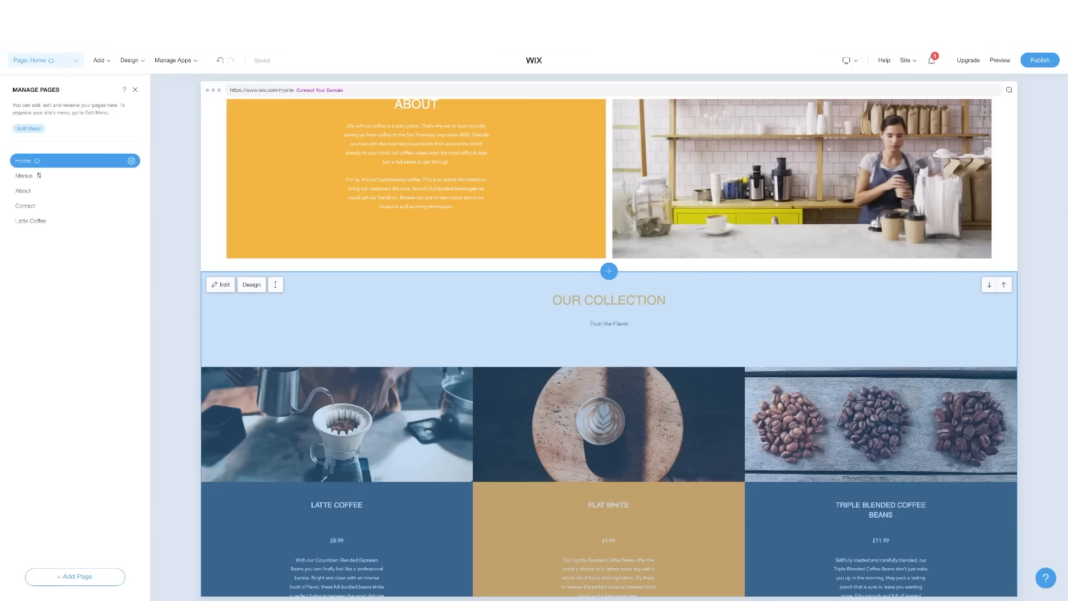
scroll(608, 348, down, 3)
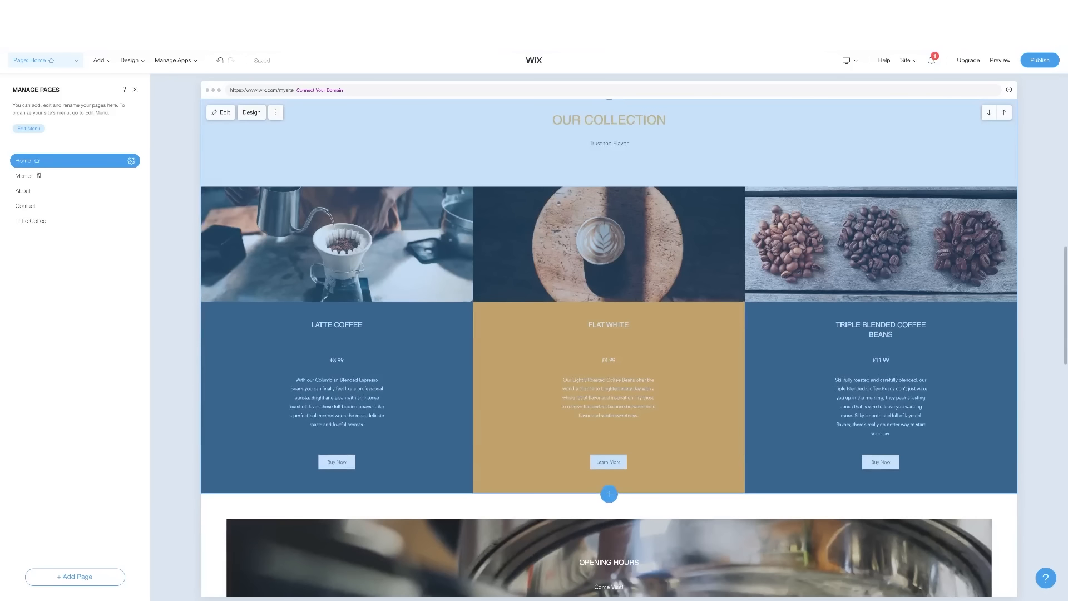
scroll(608, 348, up, 6)
scroll(608, 348, up, 3)
scroll(608, 348, down, 10)
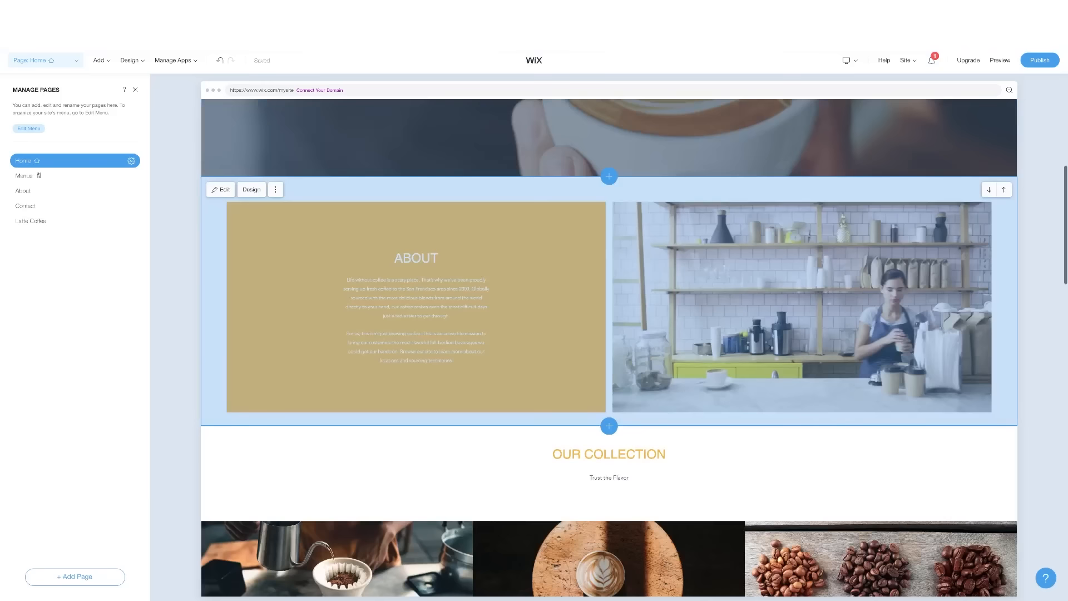
scroll(609, 348, down, 3)
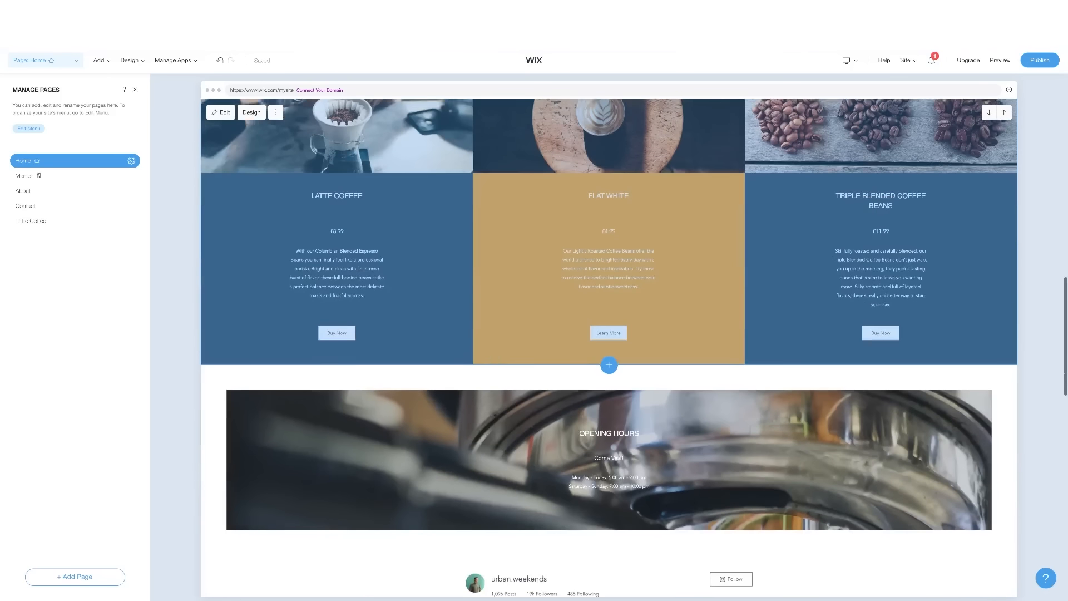
scroll(608, 348, down, 10)
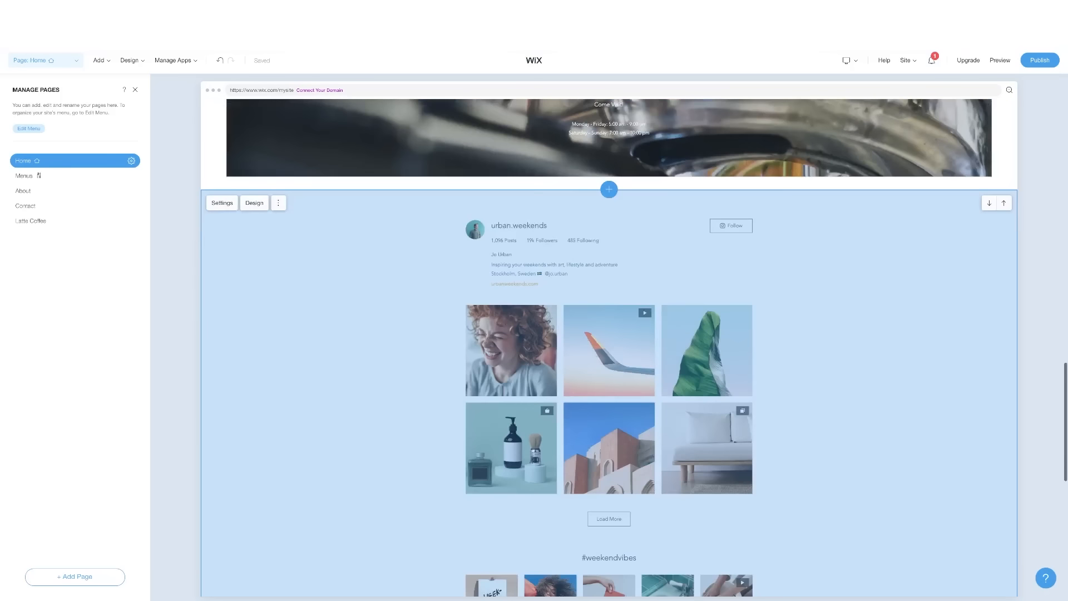
scroll(609, 347, down, 1)
scroll(608, 348, up, 12)
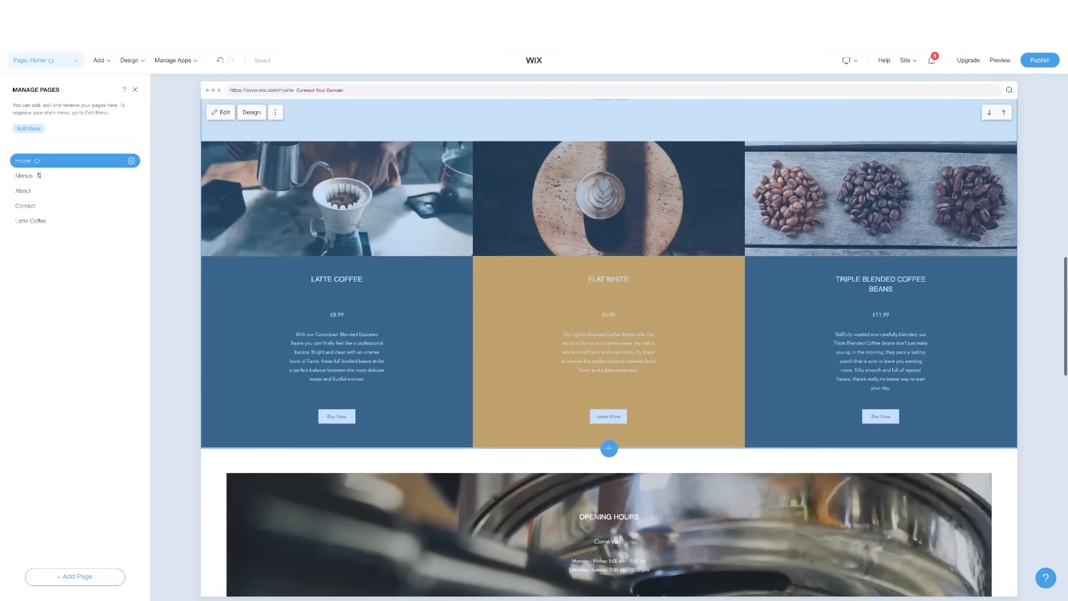
scroll(608, 348, up, 12)
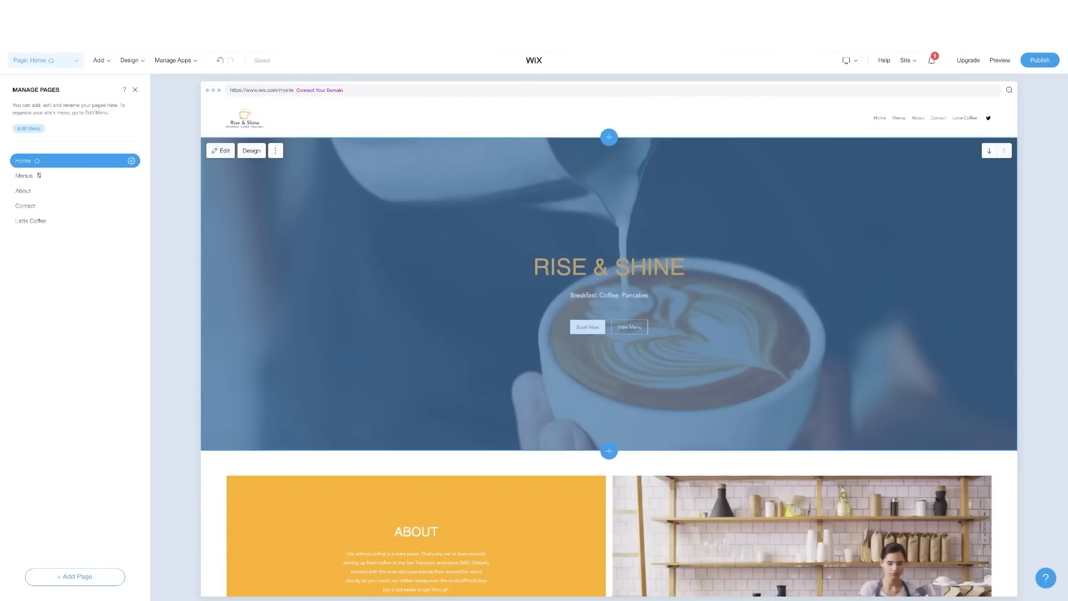
scroll(608, 348, down, 5)
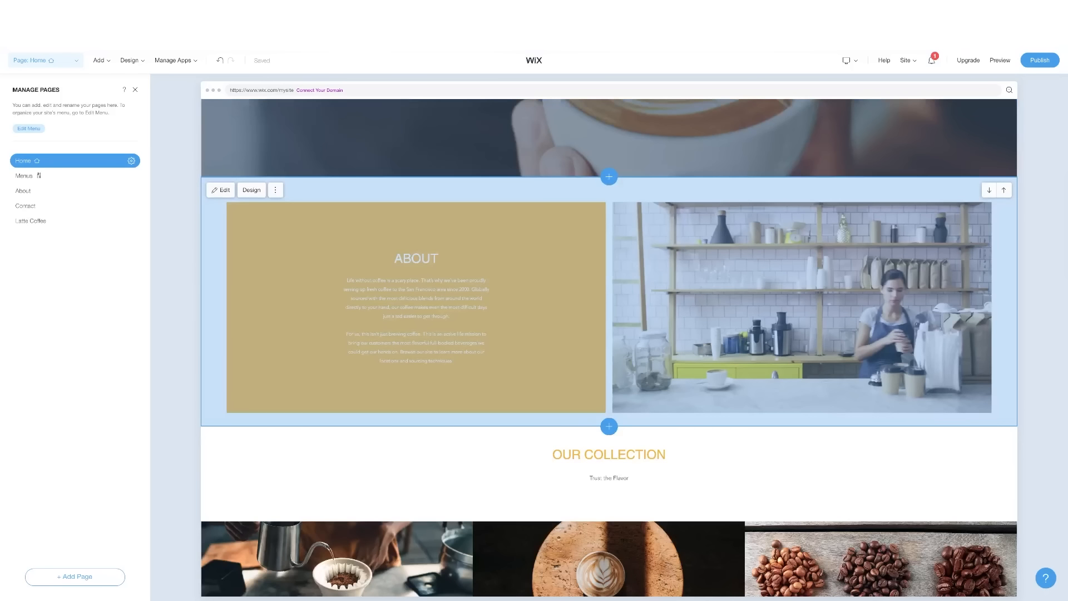
scroll(609, 348, down, 6)
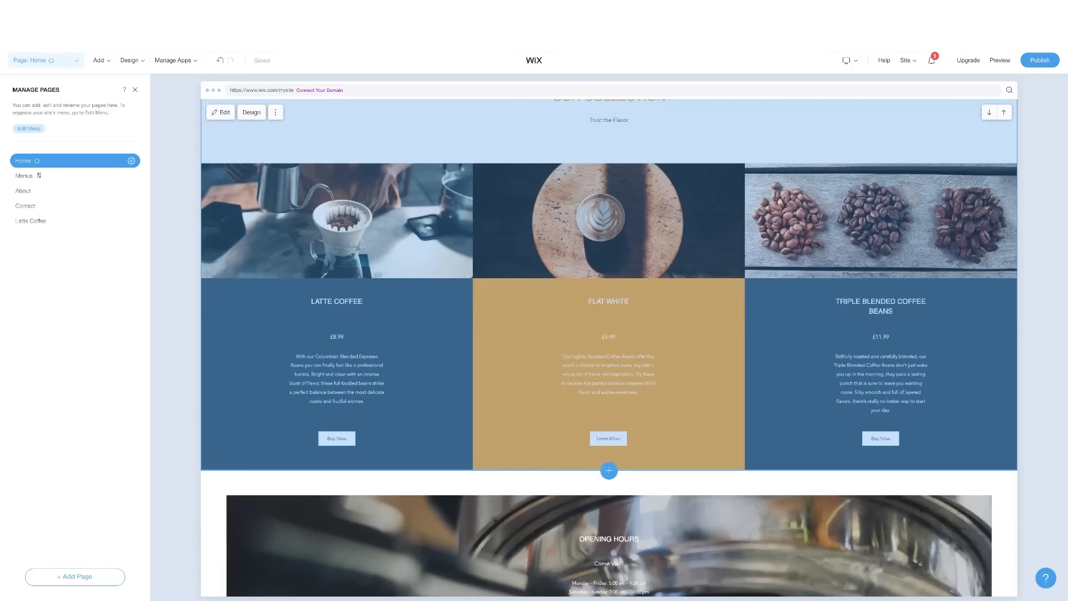
scroll(608, 348, down, 4)
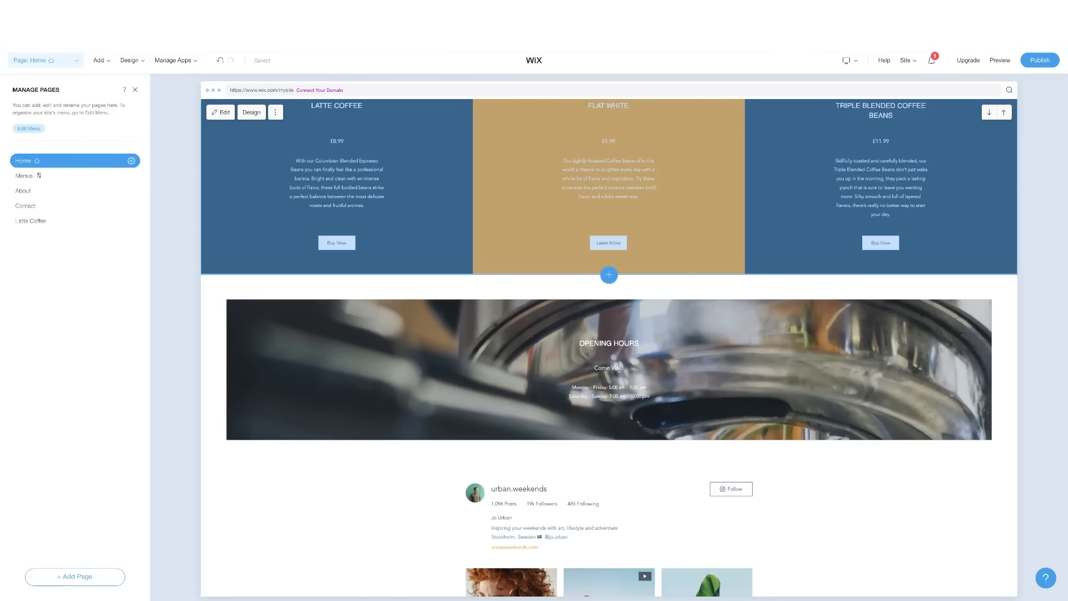
mouse_move(102, 60)
scroll(609, 348, up, 2)
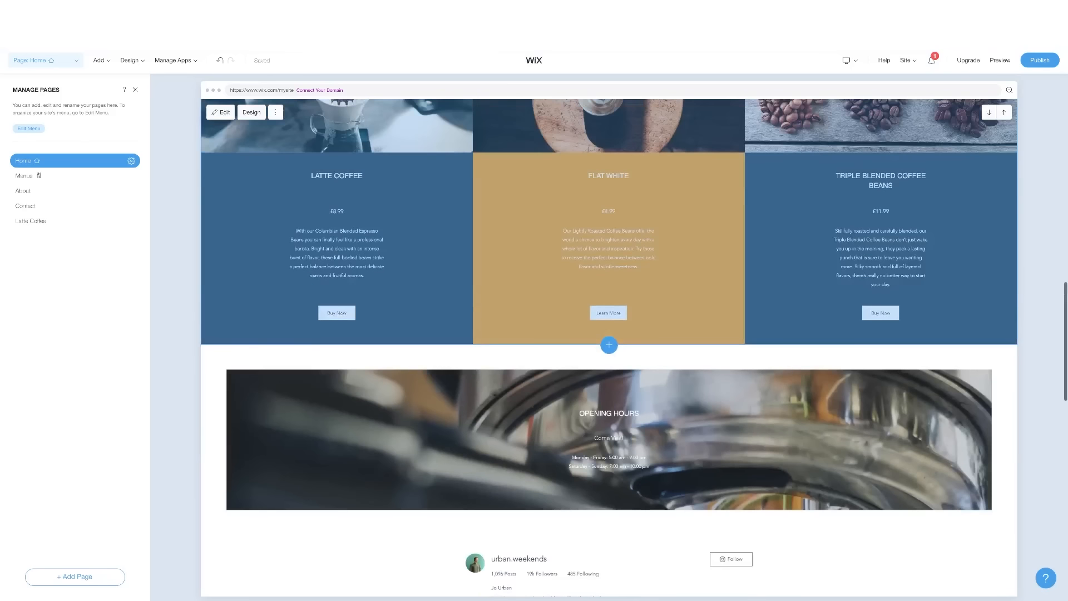
scroll(609, 348, up, 3)
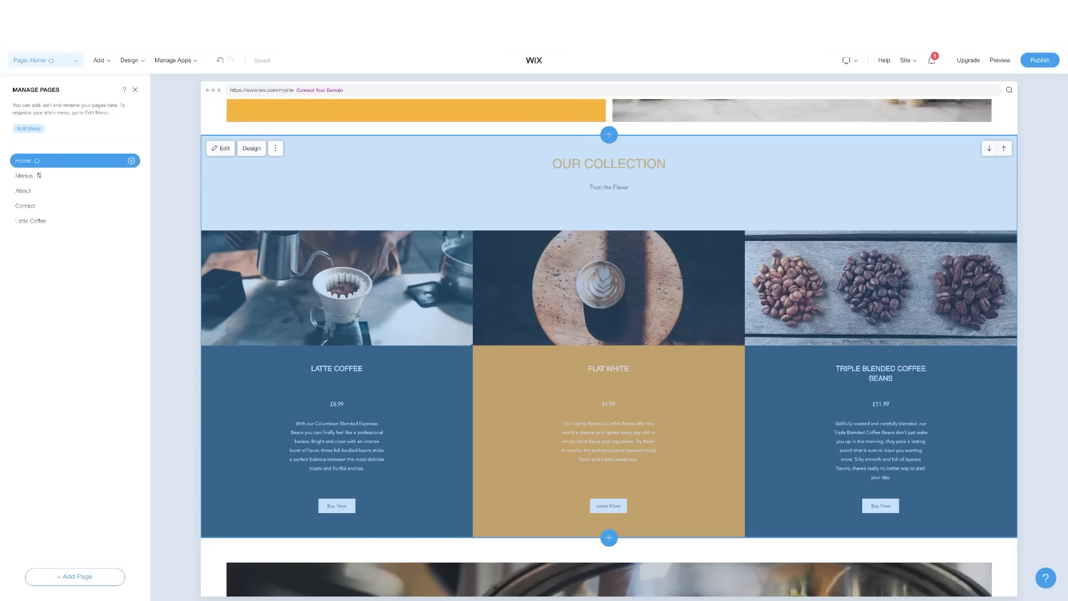
Insert the Testimonials slideshow section with a round portrait beside the quote between the Our Collection and Opening Hours sections.
scroll(609, 348, down, 4)
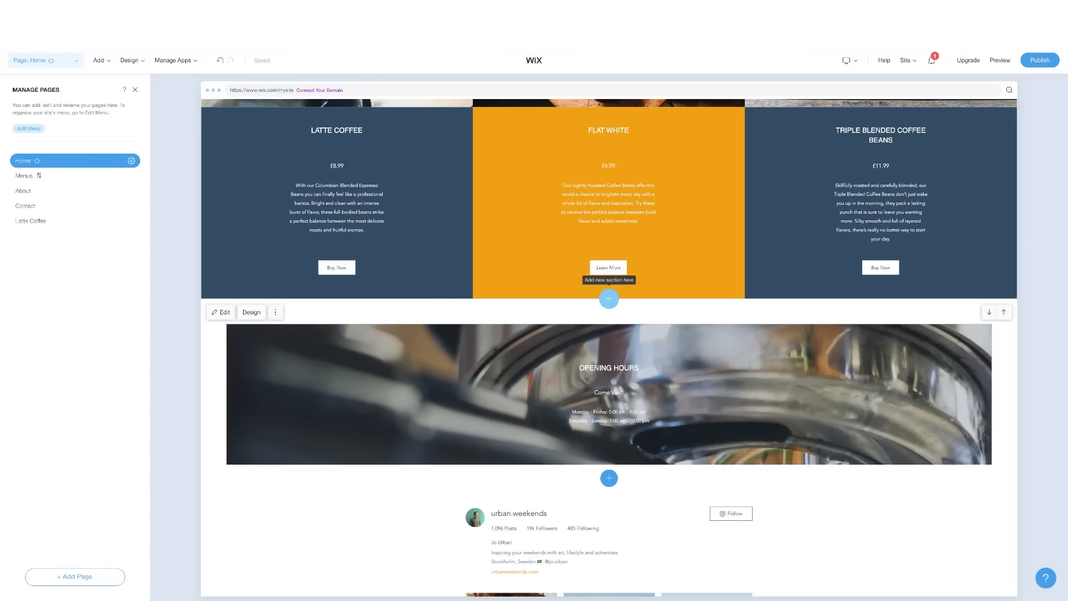
click(608, 299)
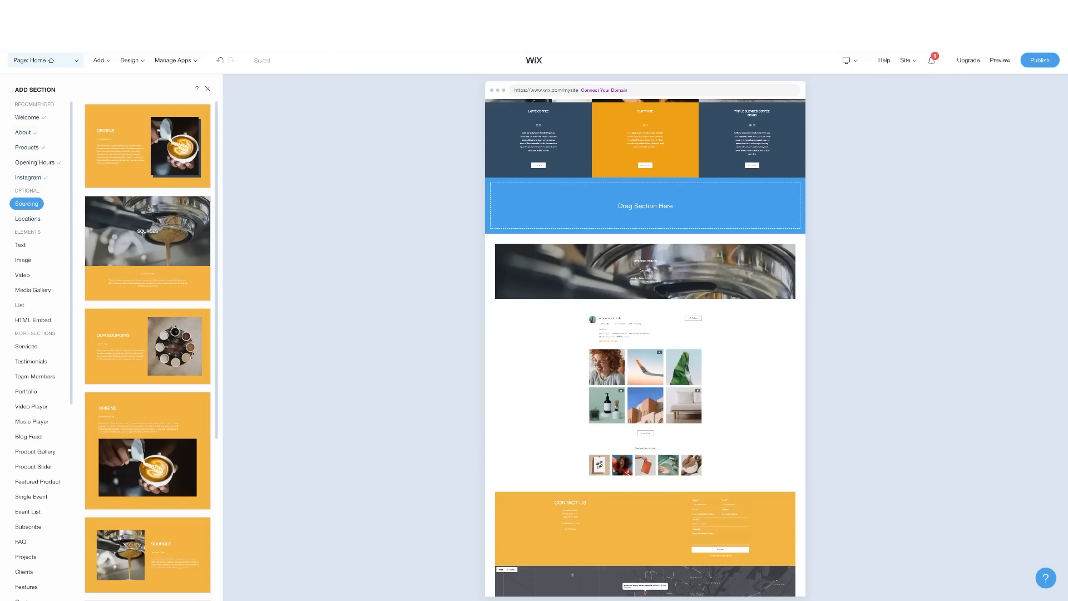
click(20, 244)
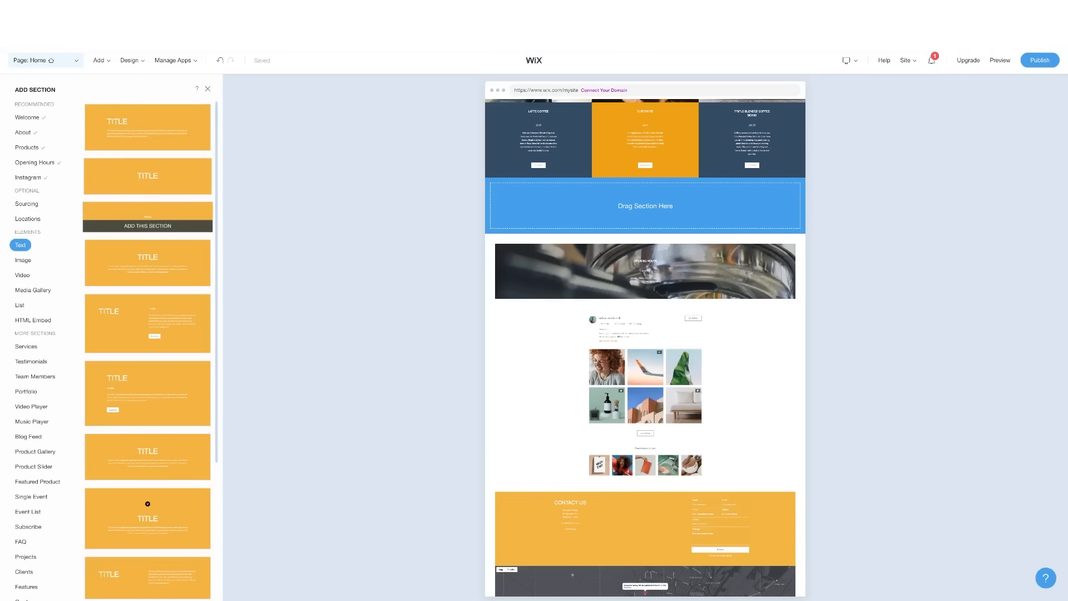
scroll(147, 262, down, 1)
scroll(147, 334, down, 2)
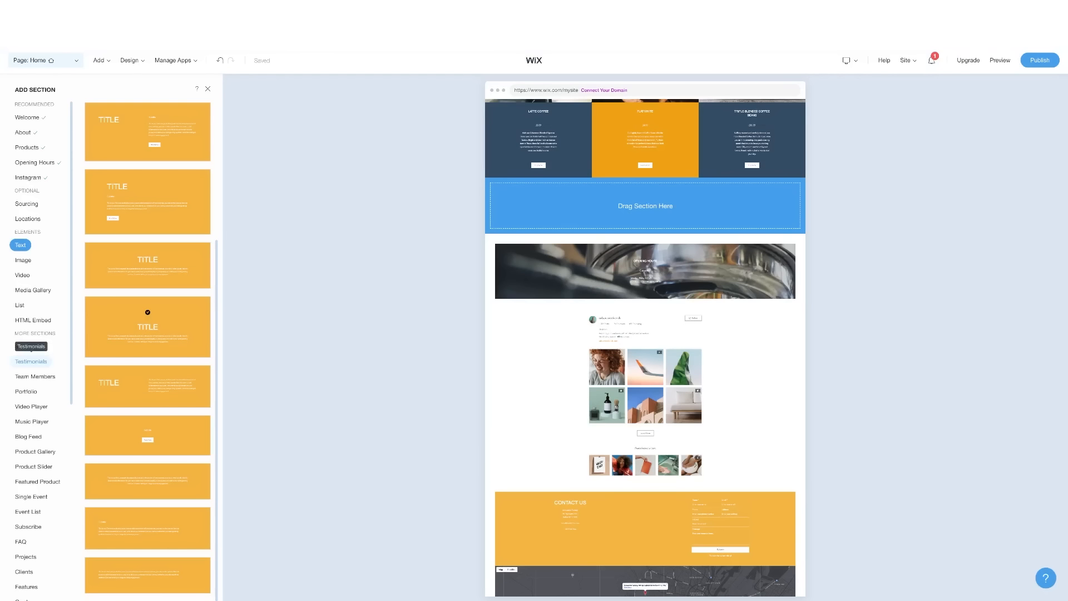
click(31, 361)
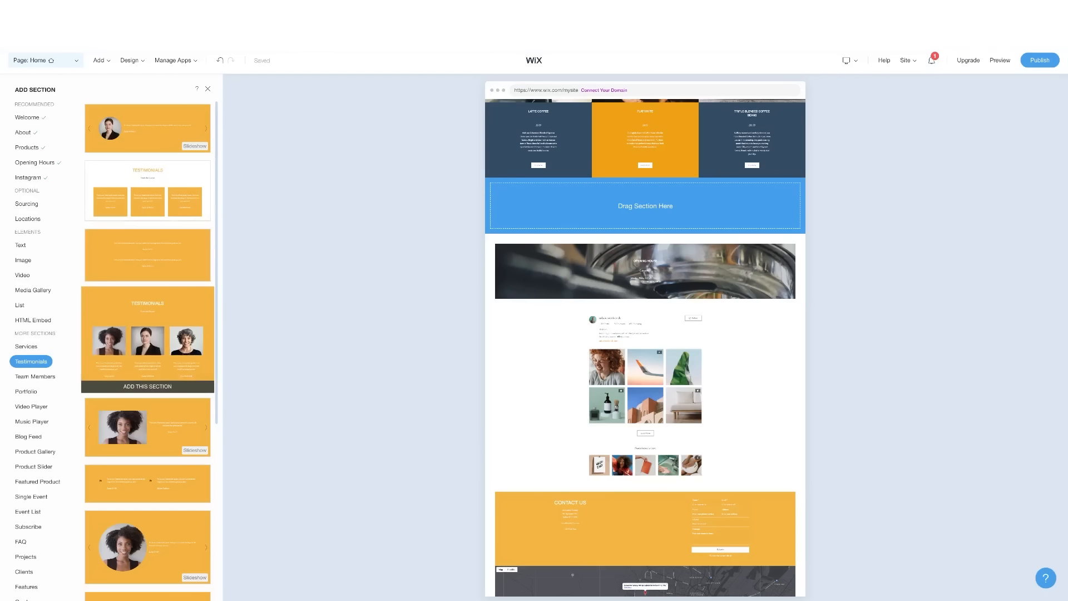
scroll(147, 333, down, 5)
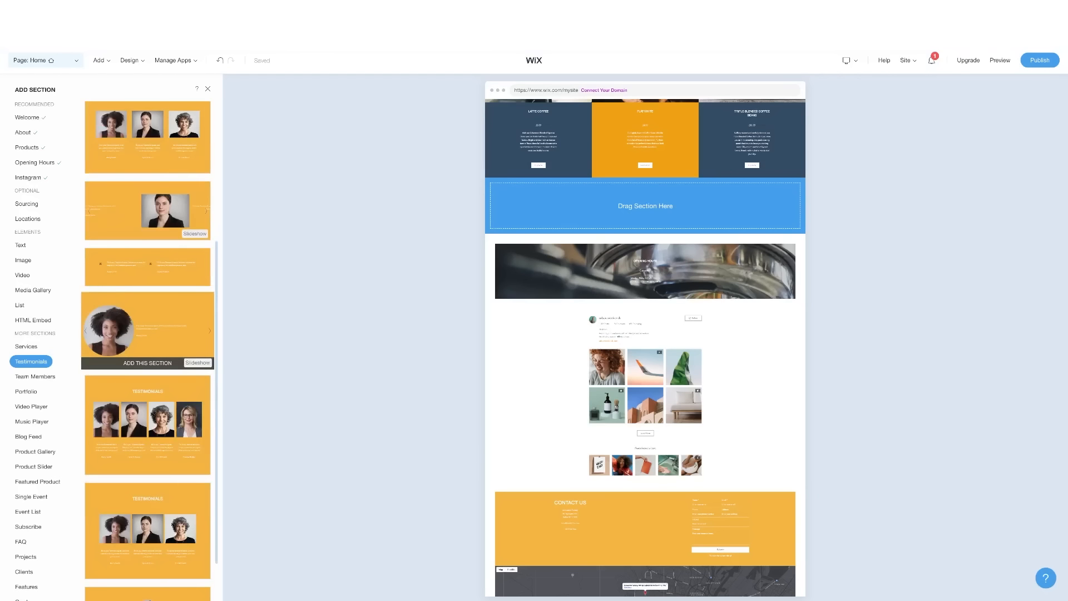
scroll(147, 323, up, 10)
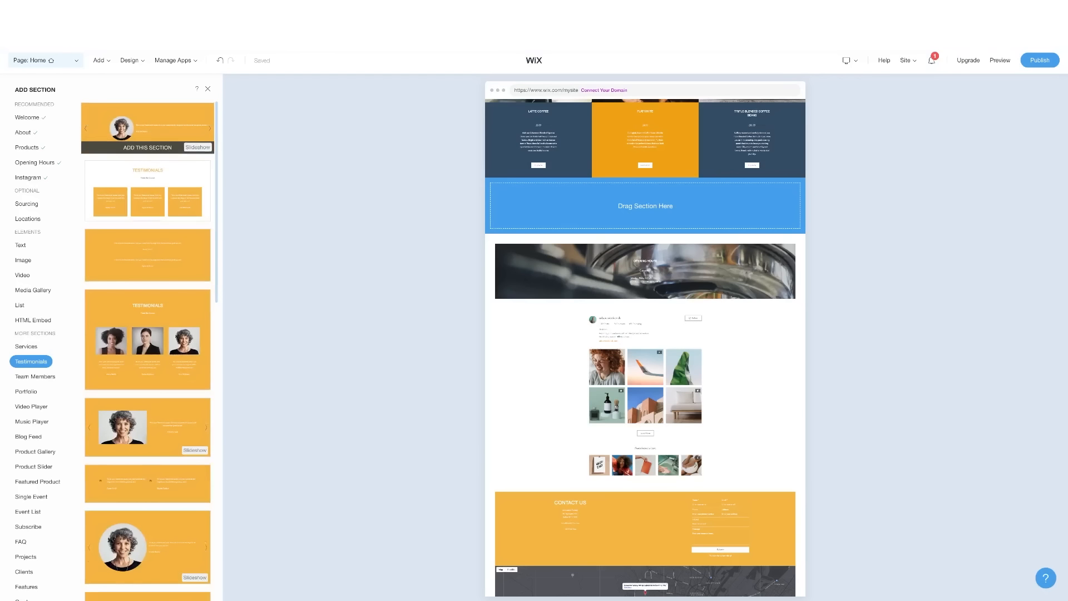
scroll(645, 347, up, 2)
scroll(645, 348, up, 3)
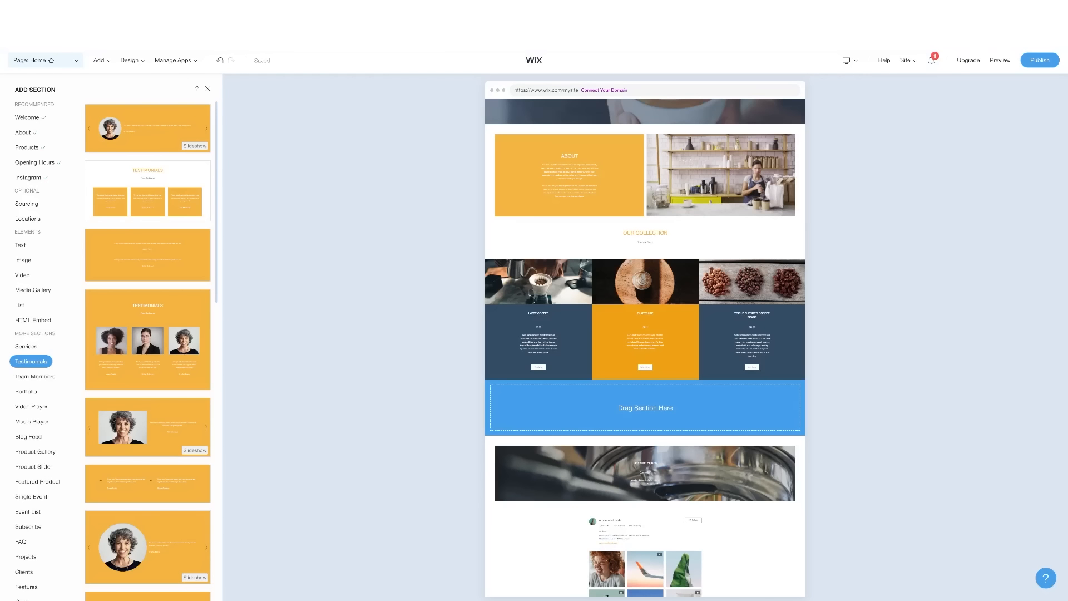
mouse_move(148, 128)
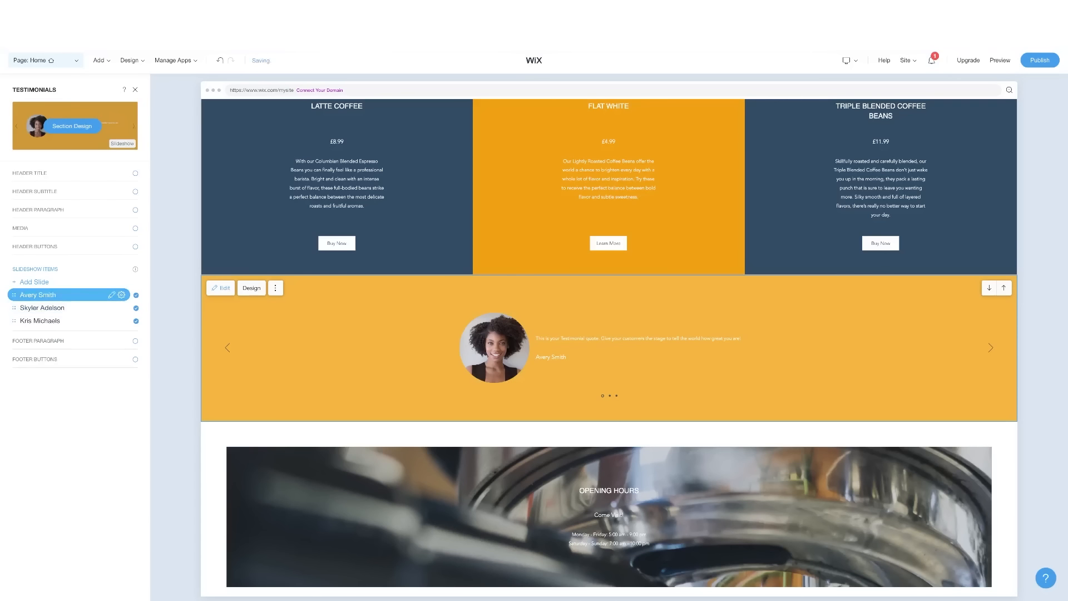
Try hiding the first testimonial slide's image, restore it and return to the Testimonials section's settings.
click(111, 295)
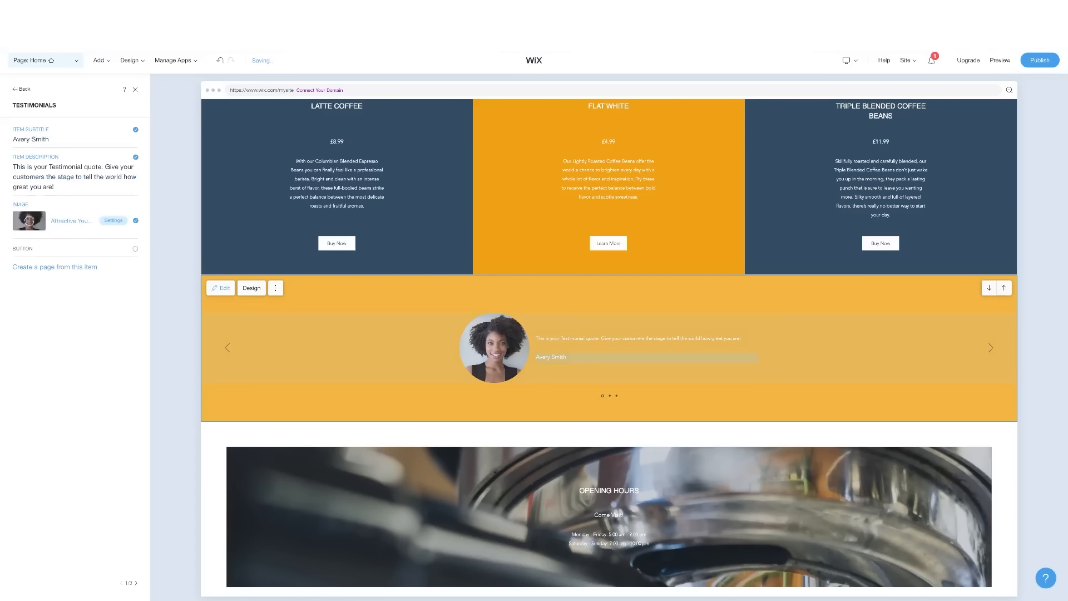
click(74, 176)
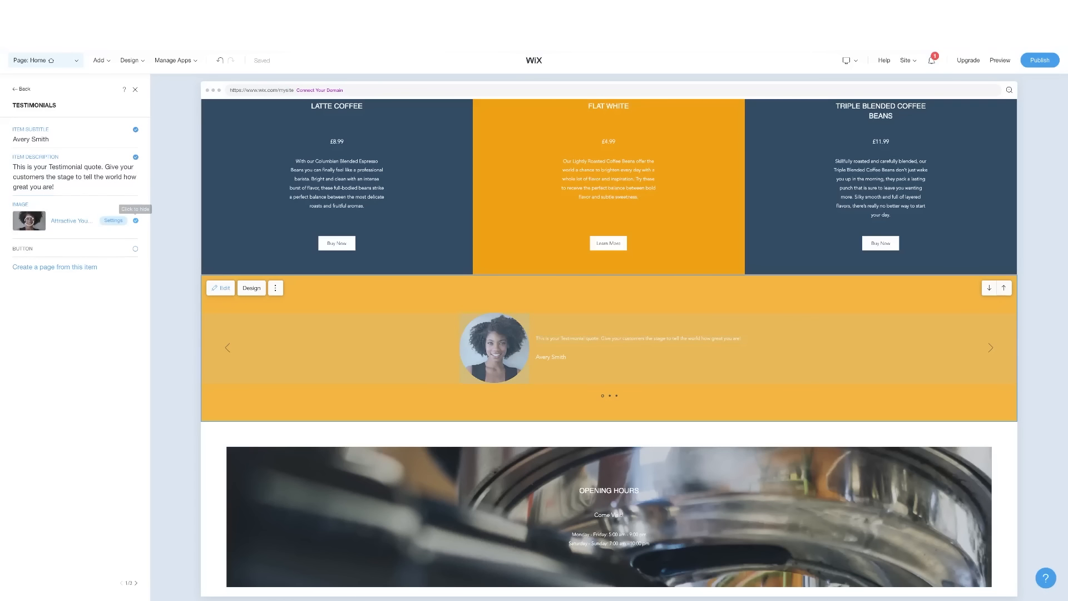
click(135, 220)
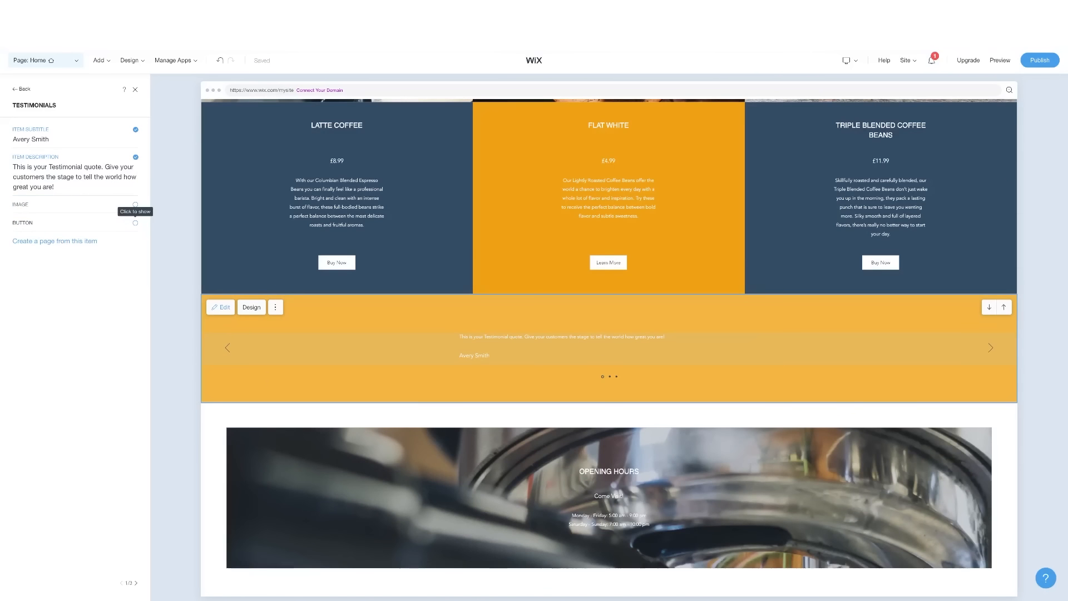
click(22, 89)
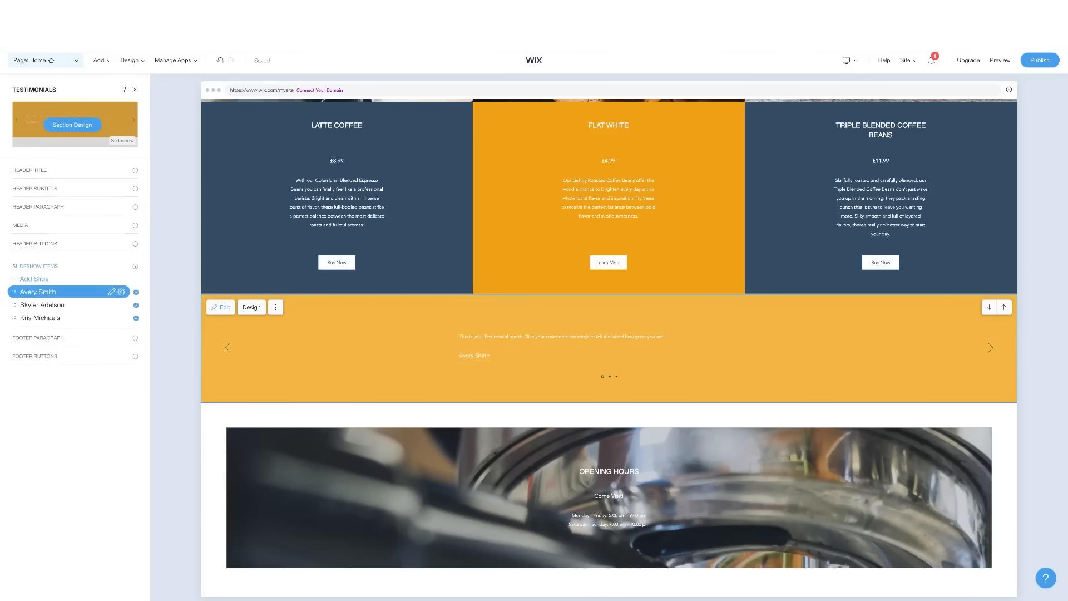
click(41, 304)
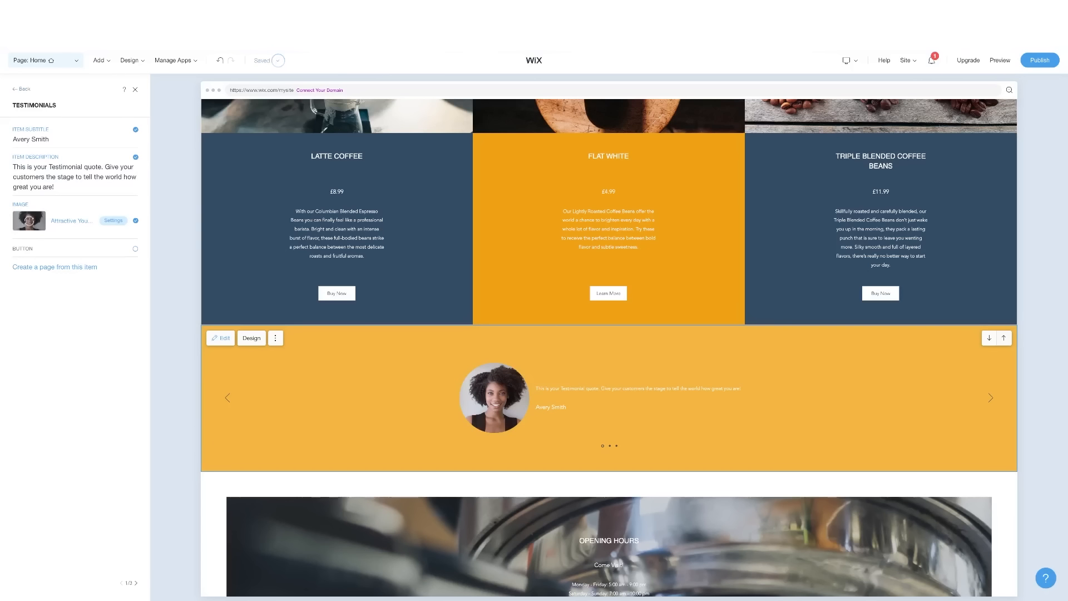
click(21, 89)
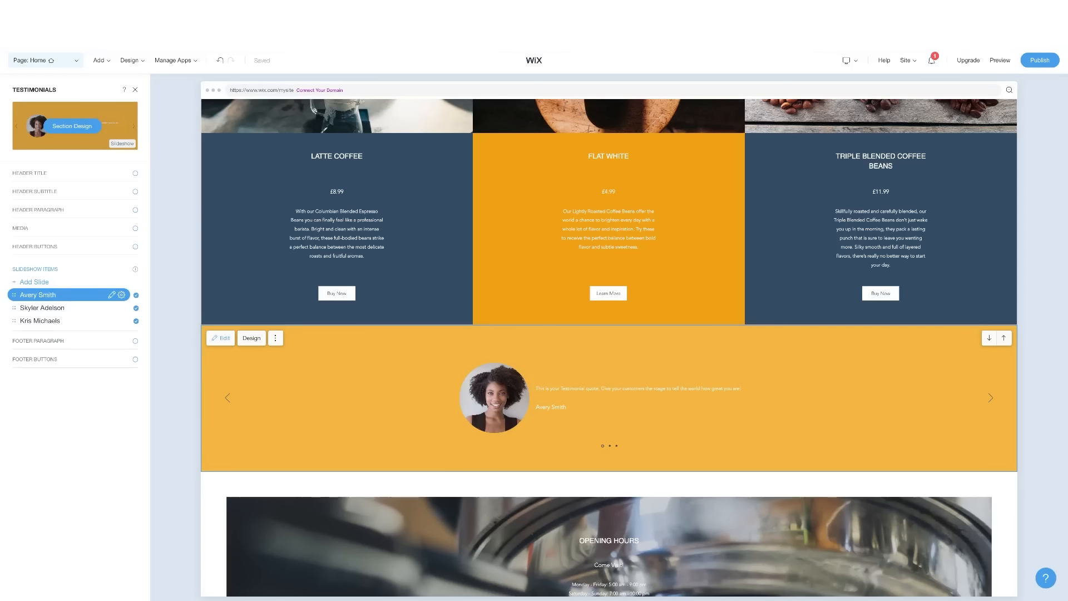
Try the white and the lighter blue colour combinations on the Testimonials section, and reapply the light orange one.
click(135, 173)
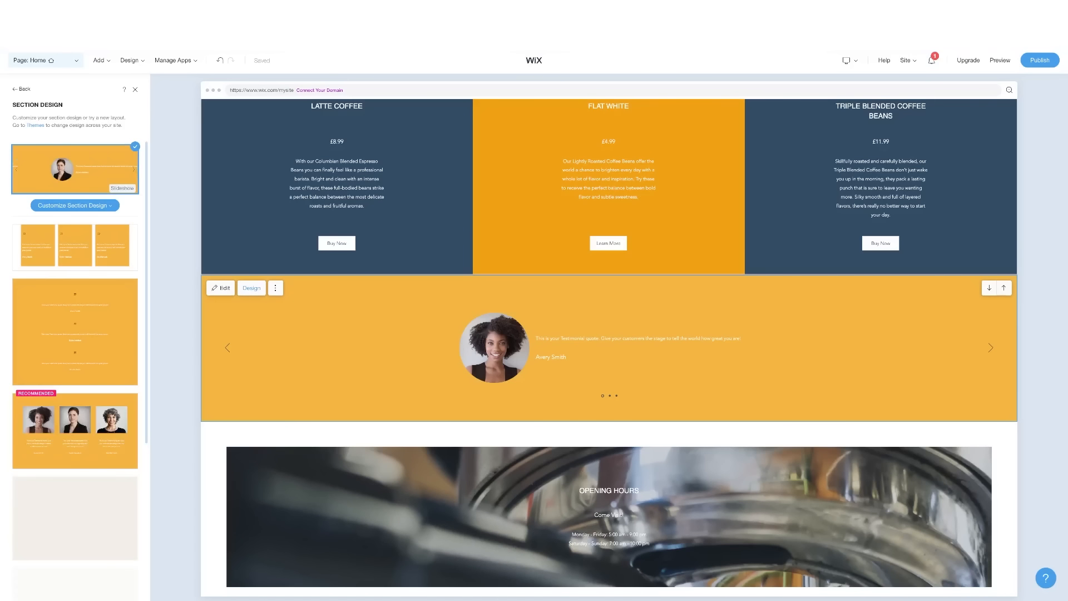
click(74, 205)
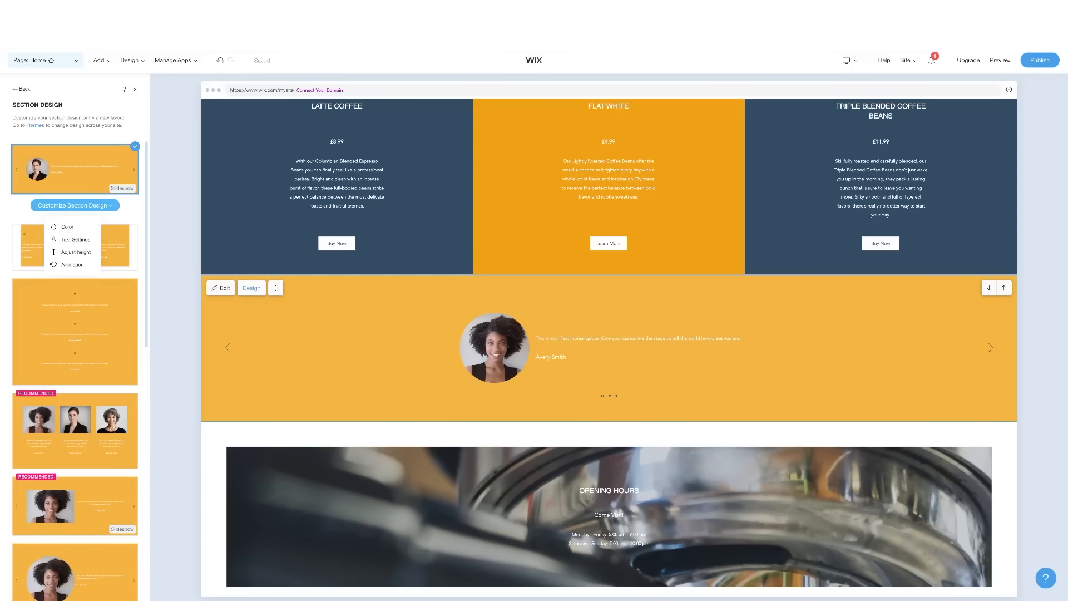
click(67, 227)
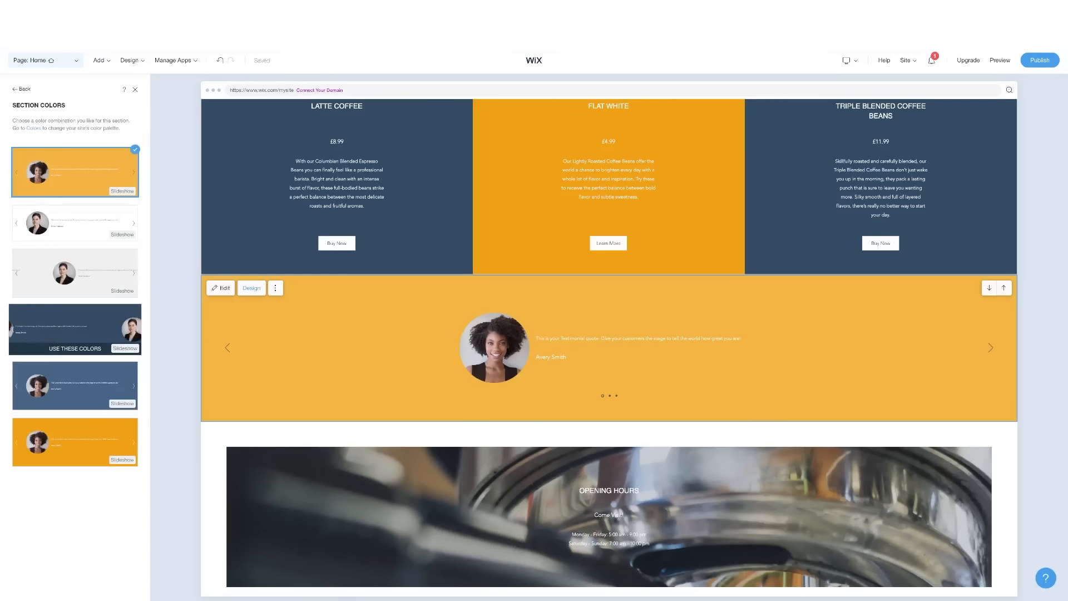
click(75, 223)
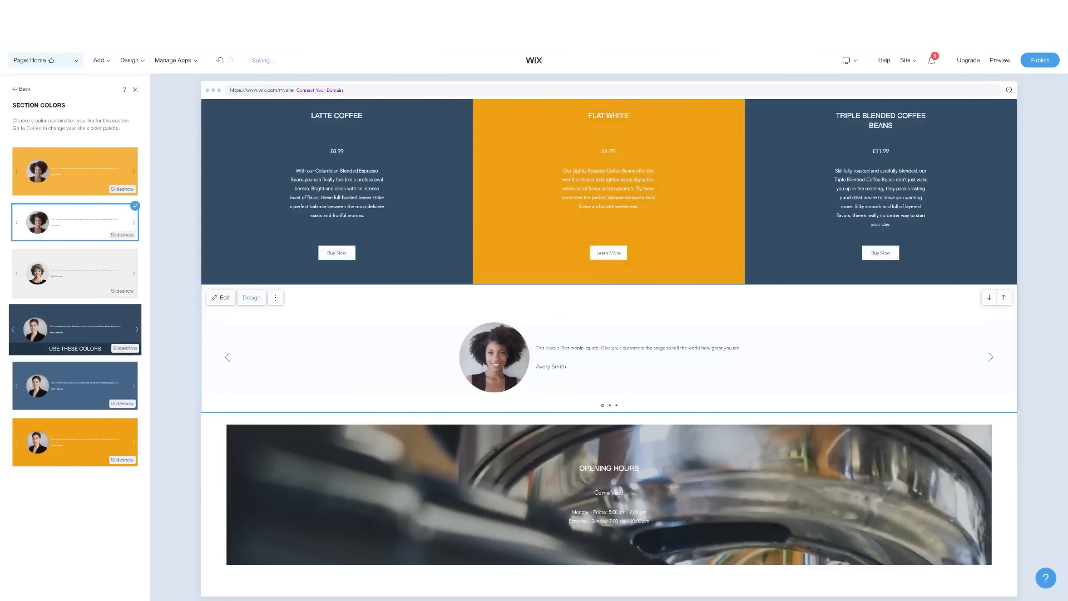
click(75, 386)
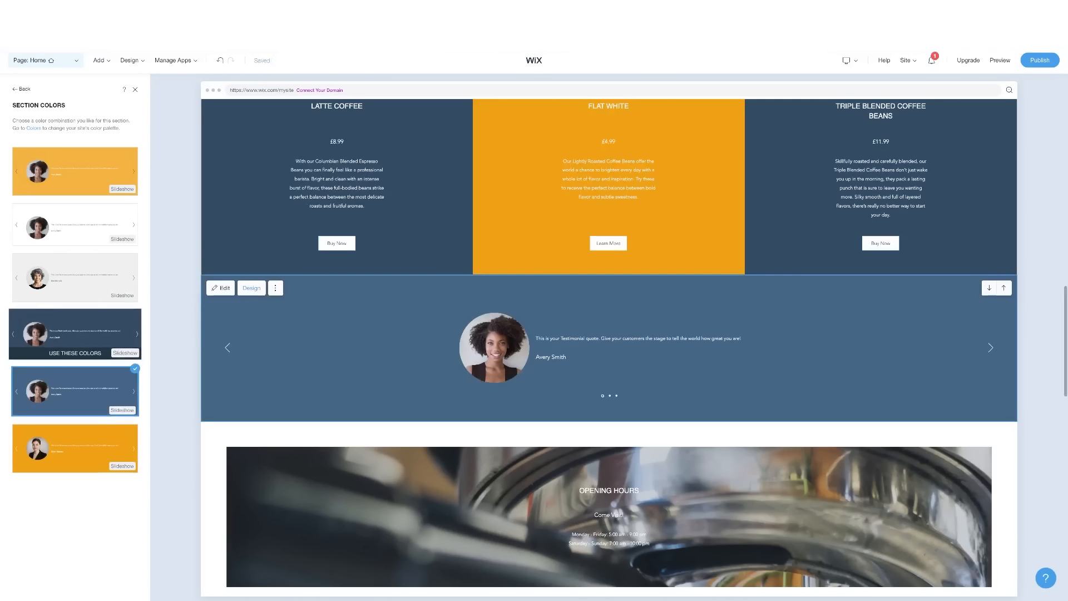
click(75, 171)
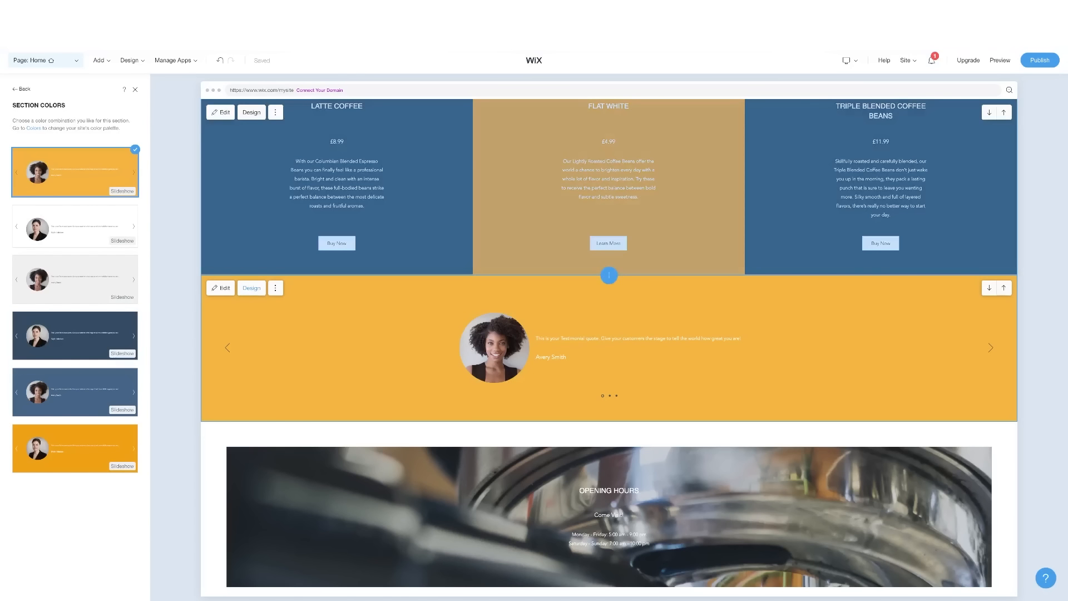
Review the home page with the Testimonials section in place, from the contact section up to the Rise & Shine welcome banner.
scroll(609, 348, up, 15)
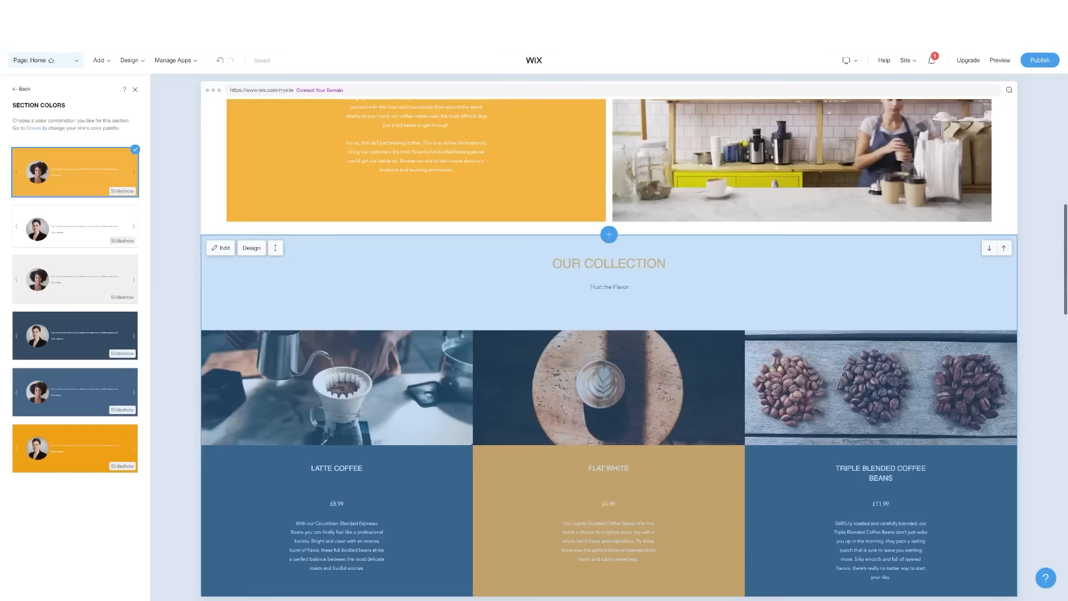
scroll(609, 348, down, 15)
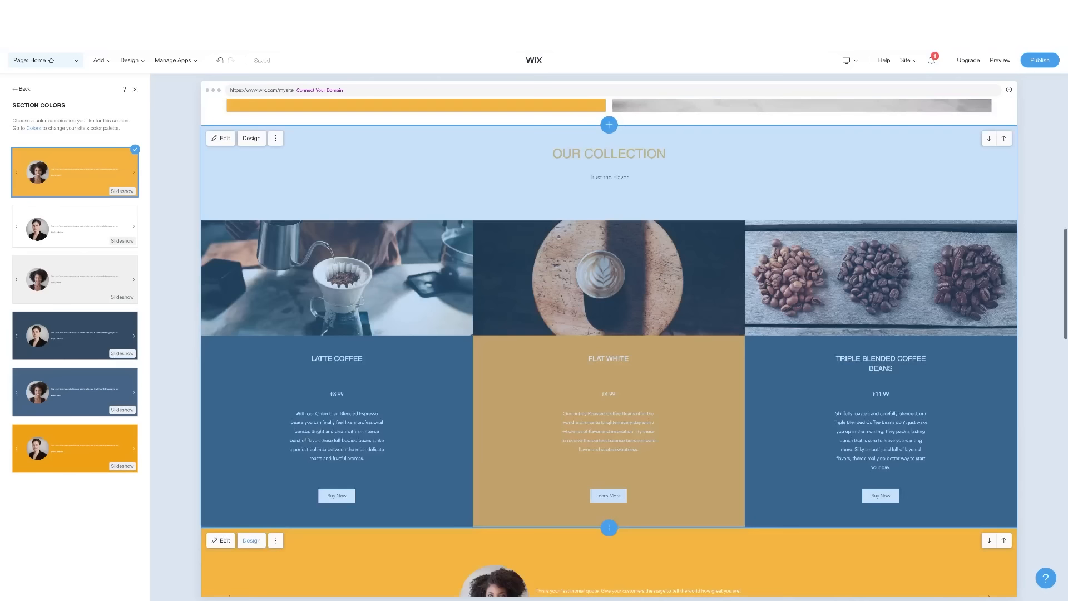
scroll(609, 348, down, 7)
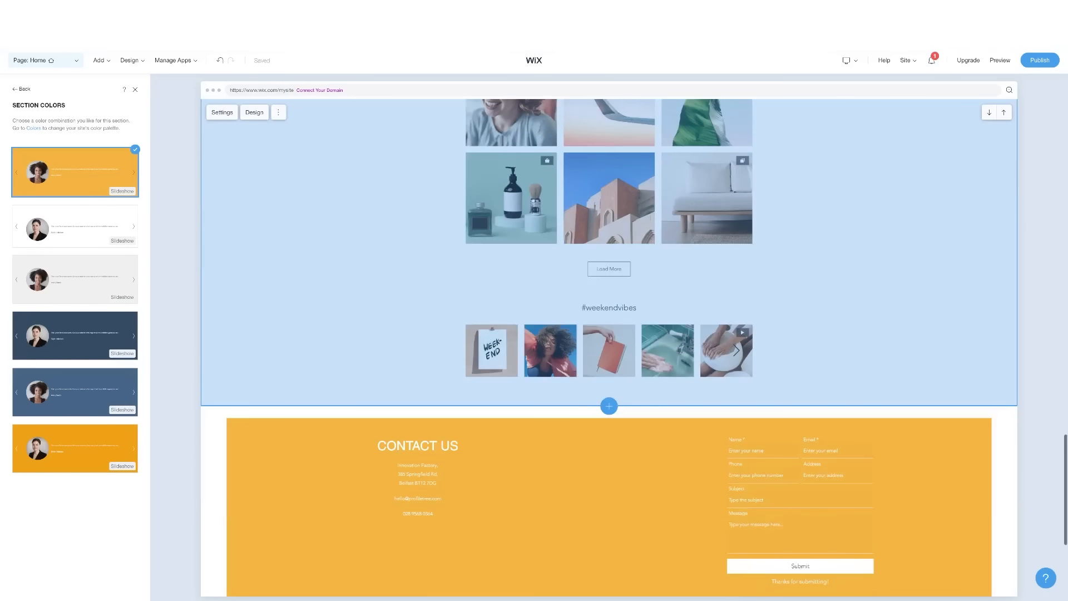
scroll(609, 348, up, 4)
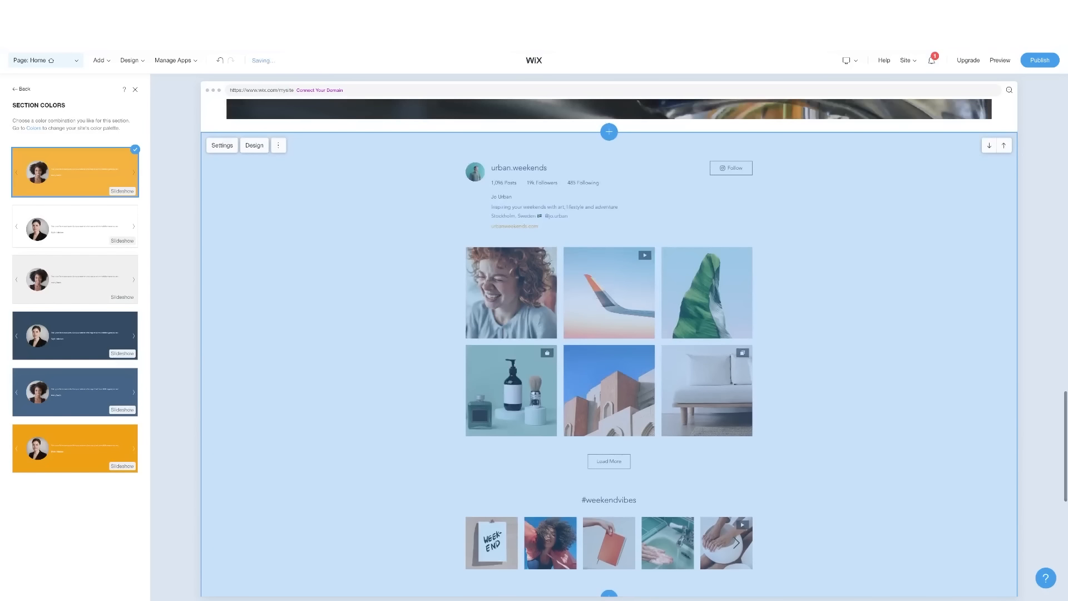
scroll(609, 348, up, 4)
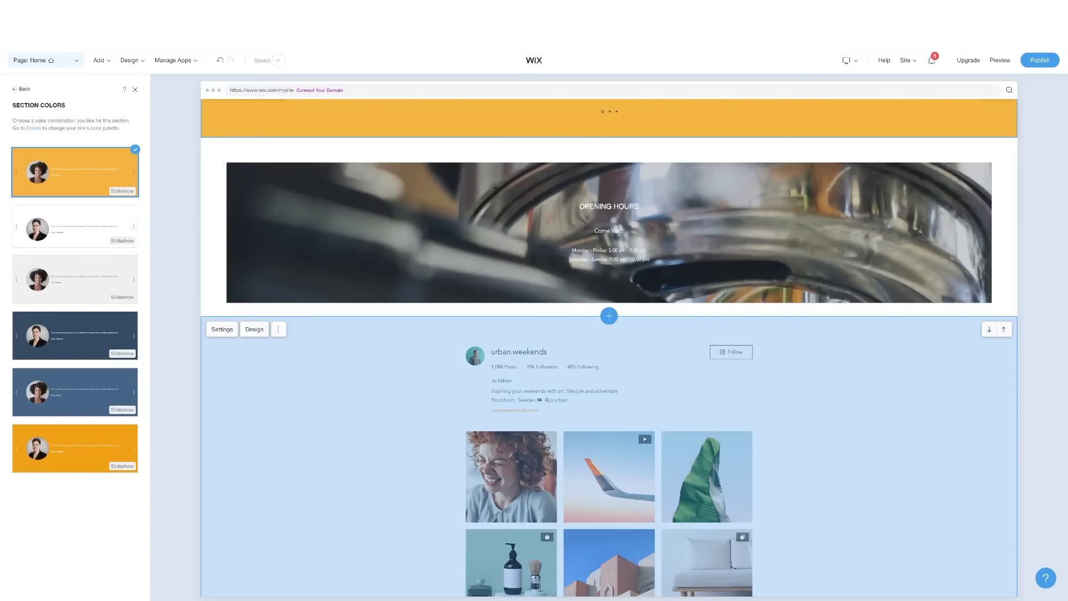
scroll(609, 347, up, 4)
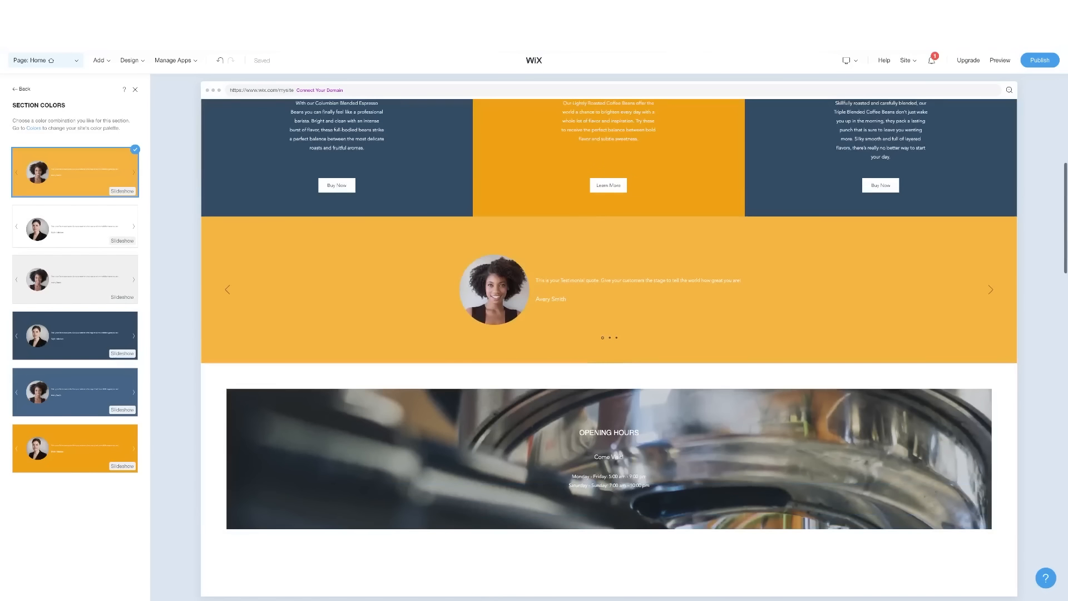
scroll(609, 348, up, 10)
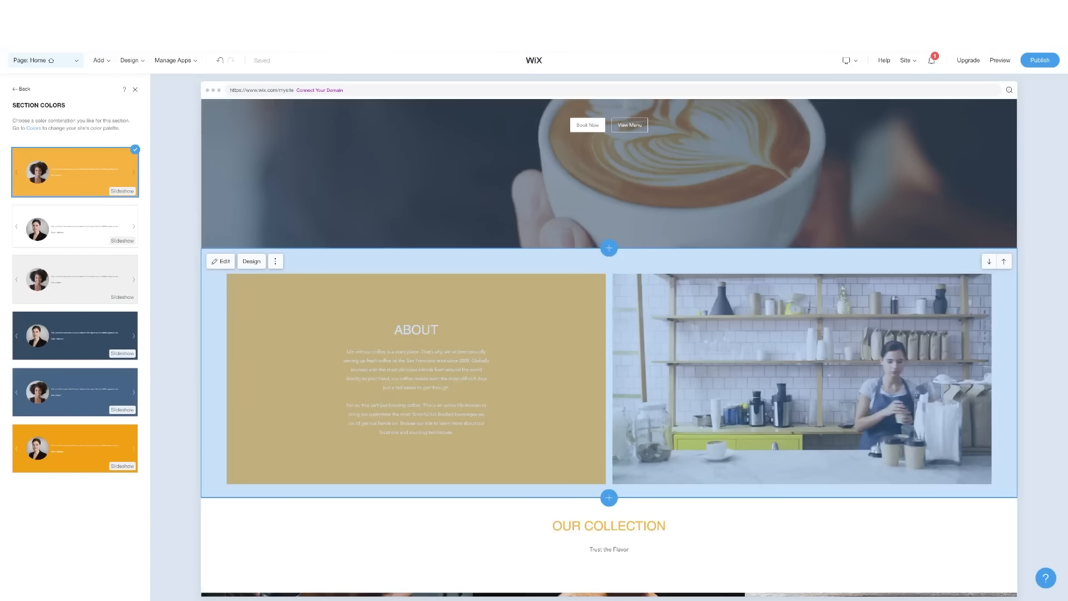
scroll(609, 348, up, 4)
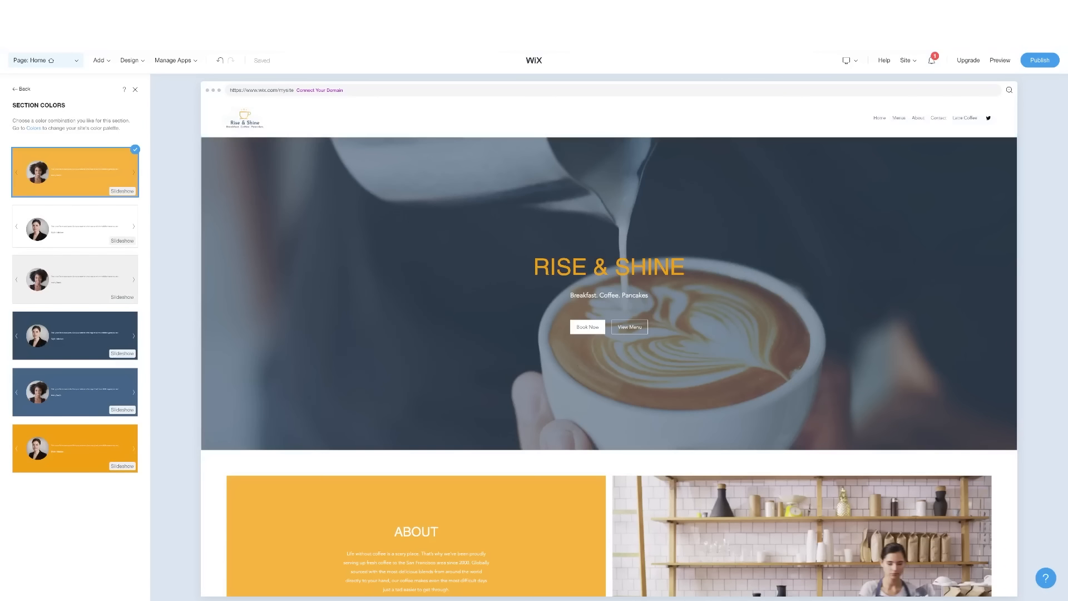
Apply the Horizon theme to the whole site.
mouse_move(129, 60)
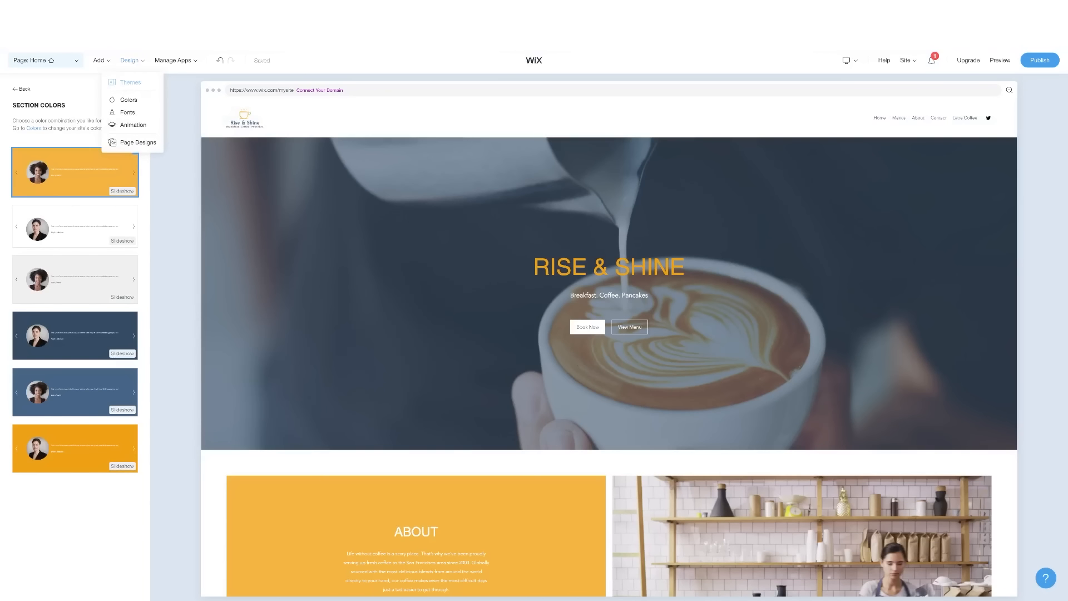
click(130, 82)
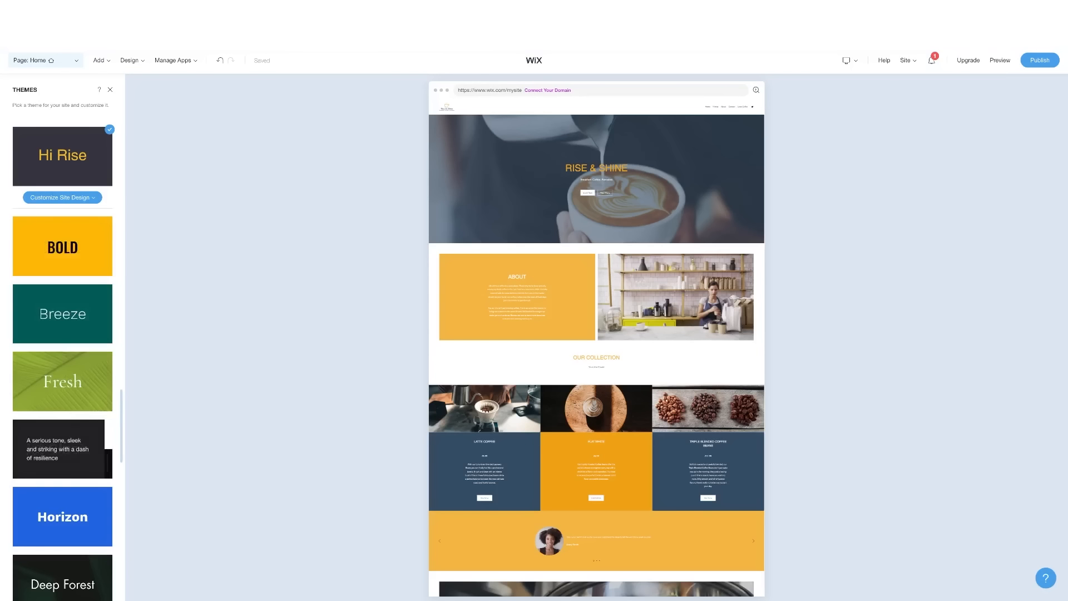
scroll(63, 431, down, 3)
click(58, 431)
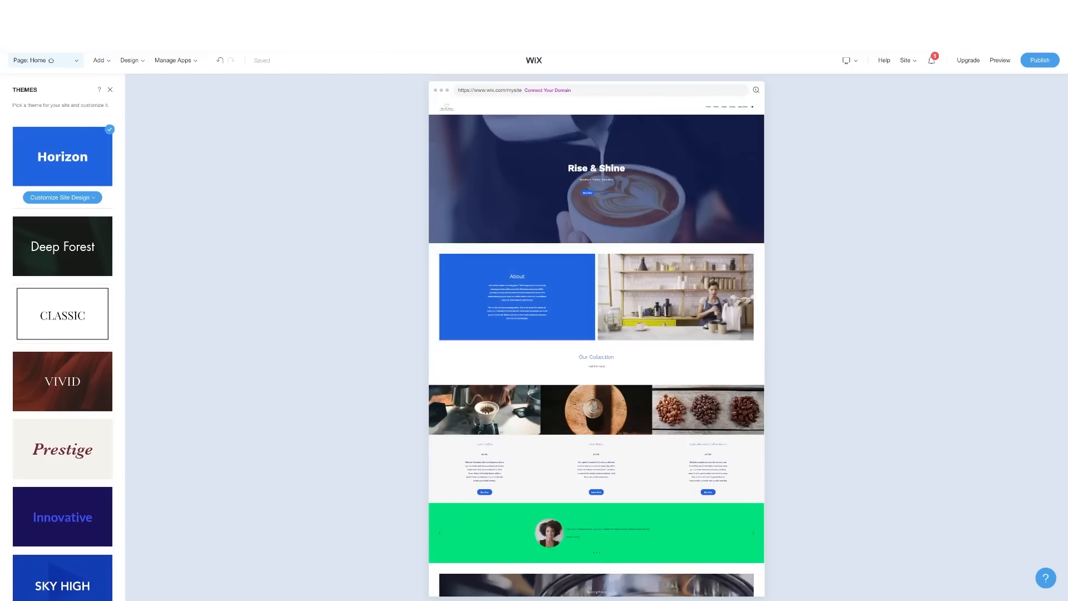
Try the Pulse theme on the whole site and check the home page down to the contact section.
scroll(62, 313, up, 8)
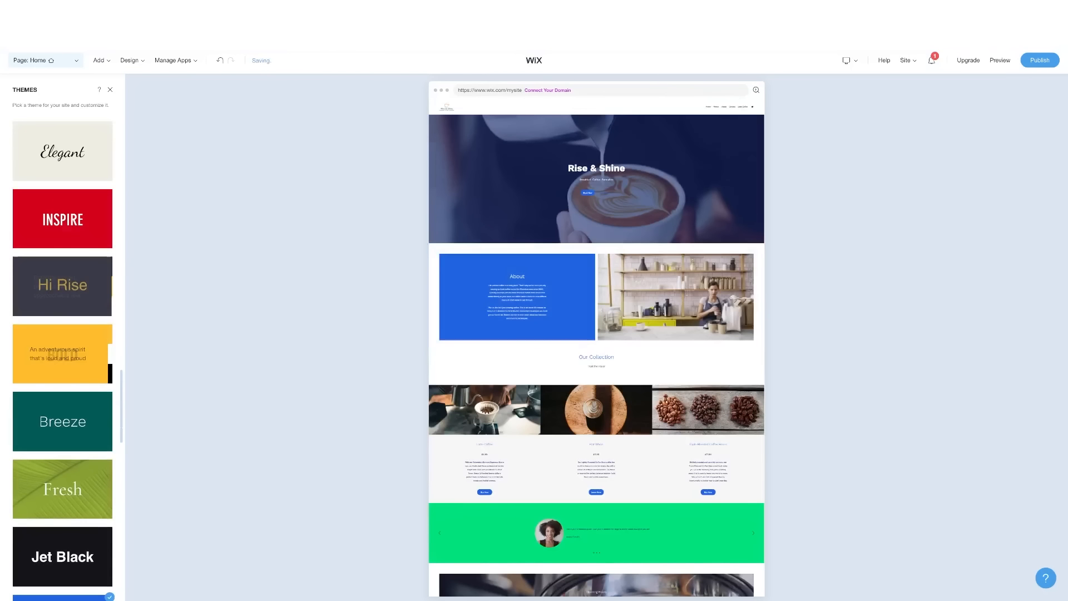
scroll(62, 361, up, 15)
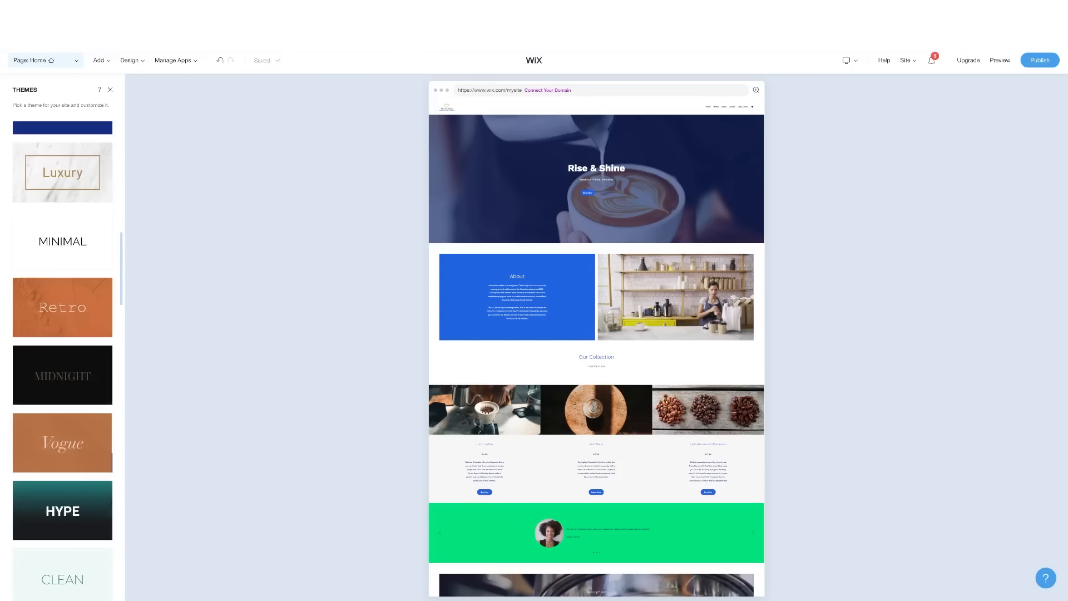
scroll(62, 334, up, 12)
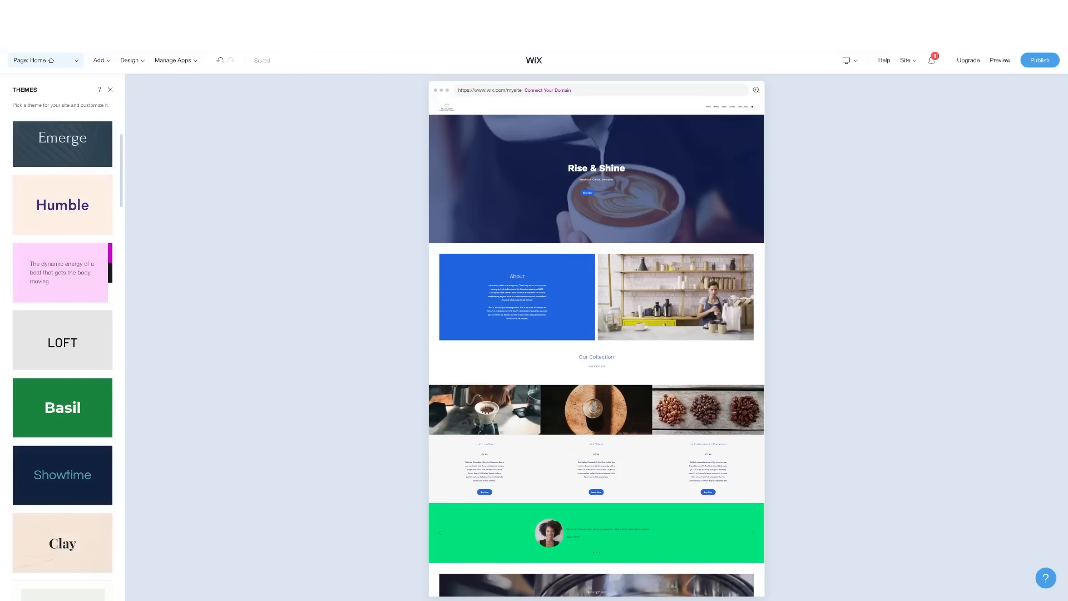
click(63, 273)
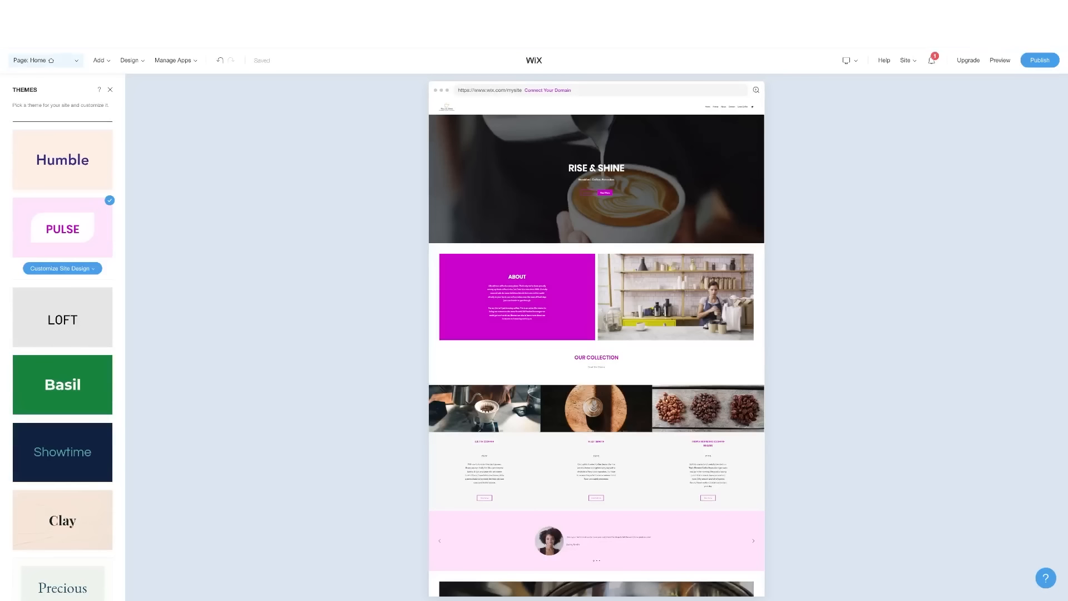
scroll(596, 289, down, 8)
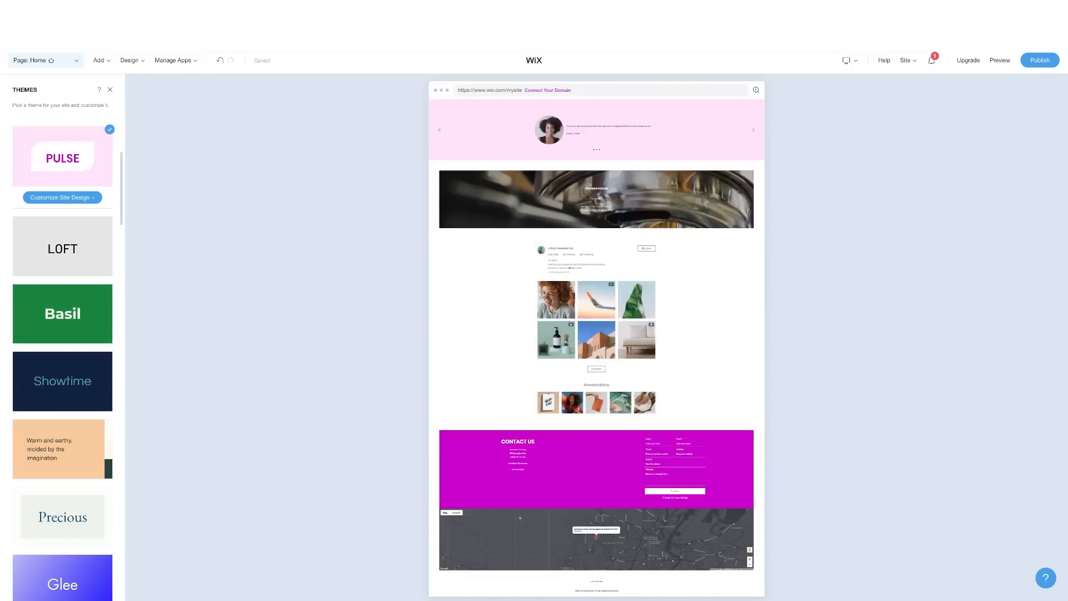
Apply the Clay theme to the whole site and recolour it with the logo palette.
click(59, 448)
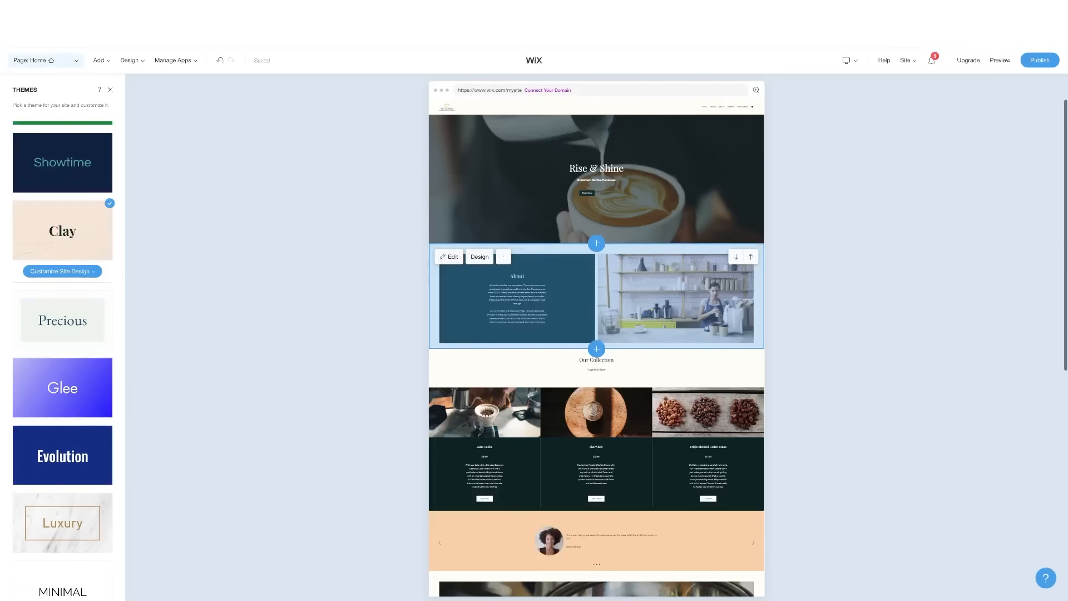
click(62, 197)
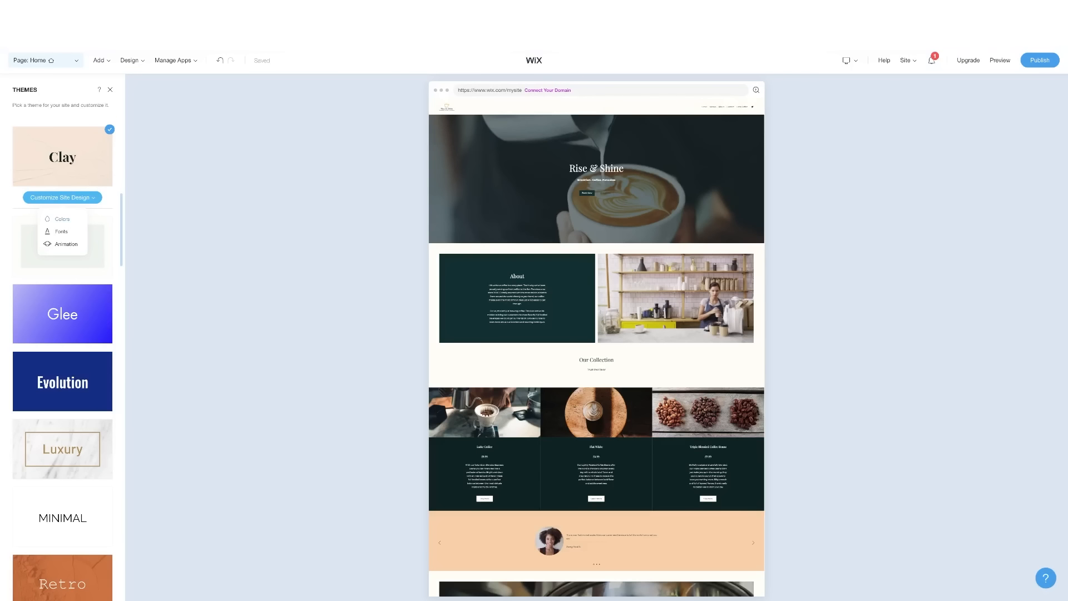
click(61, 219)
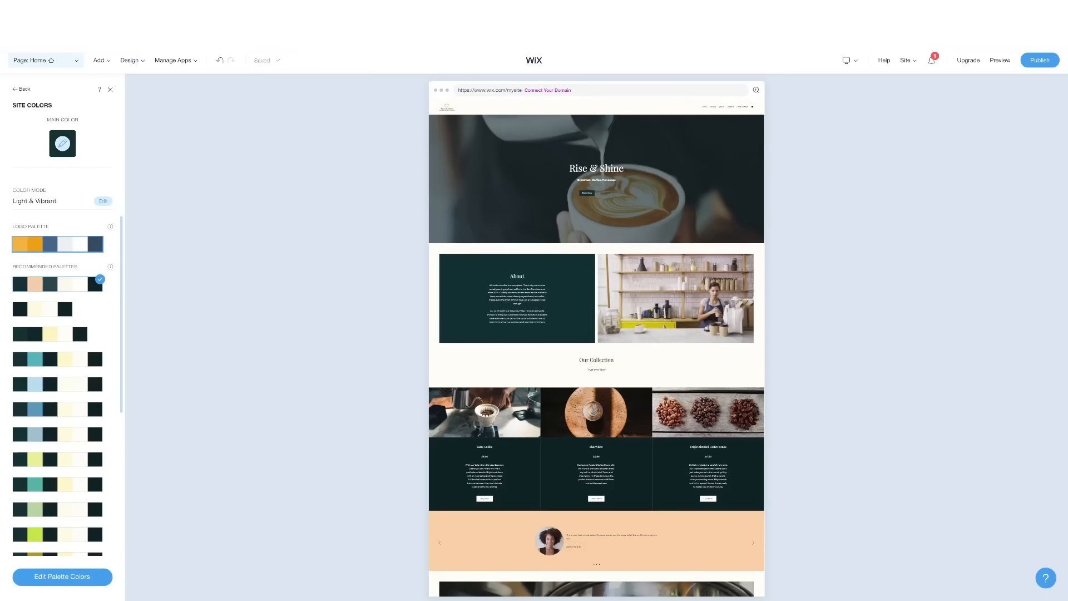
click(57, 243)
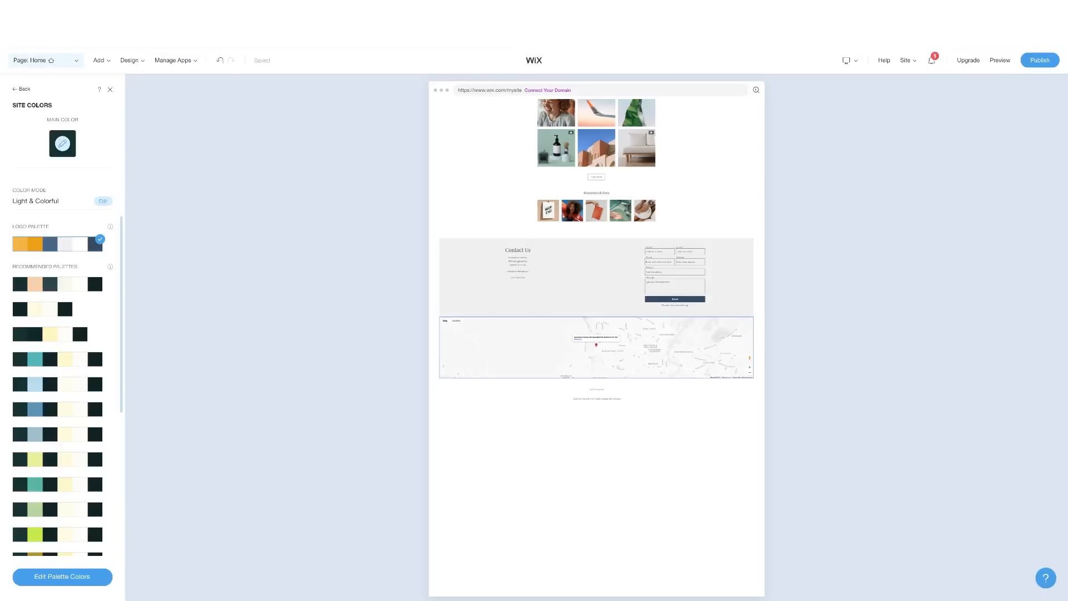
scroll(596, 333, up, 3)
scroll(596, 334, up, 6)
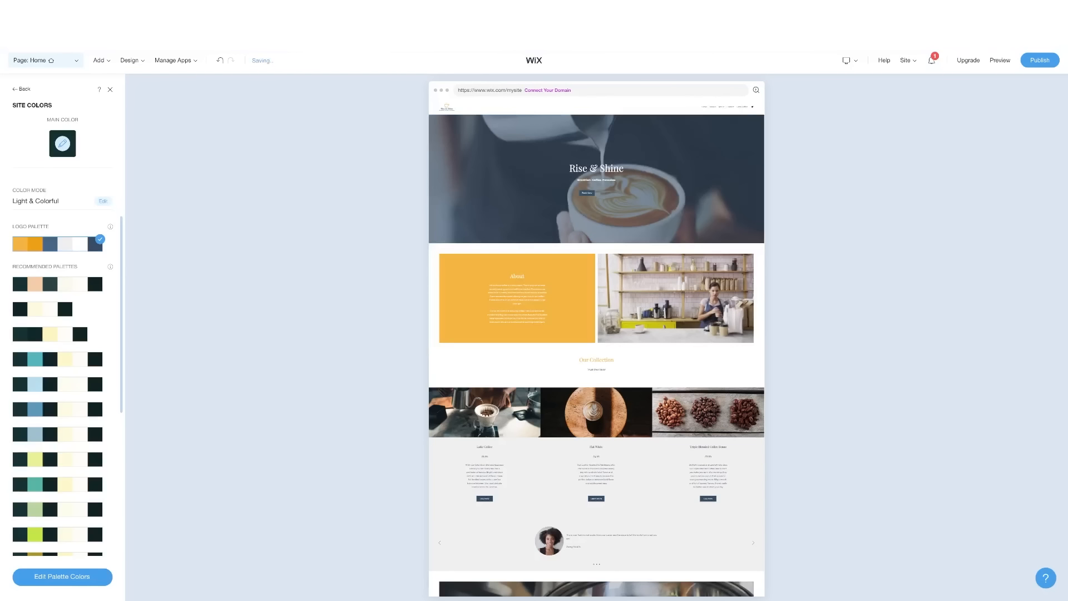
Try the Dark and Mix colour modes on the logo palette, and set the mode back to Light.
click(103, 201)
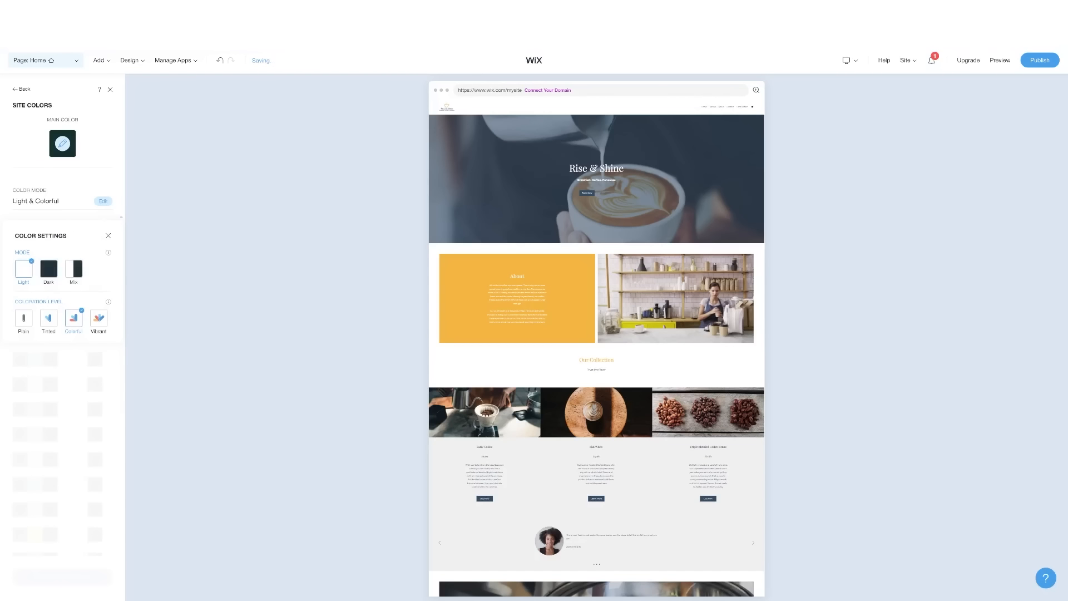
click(48, 269)
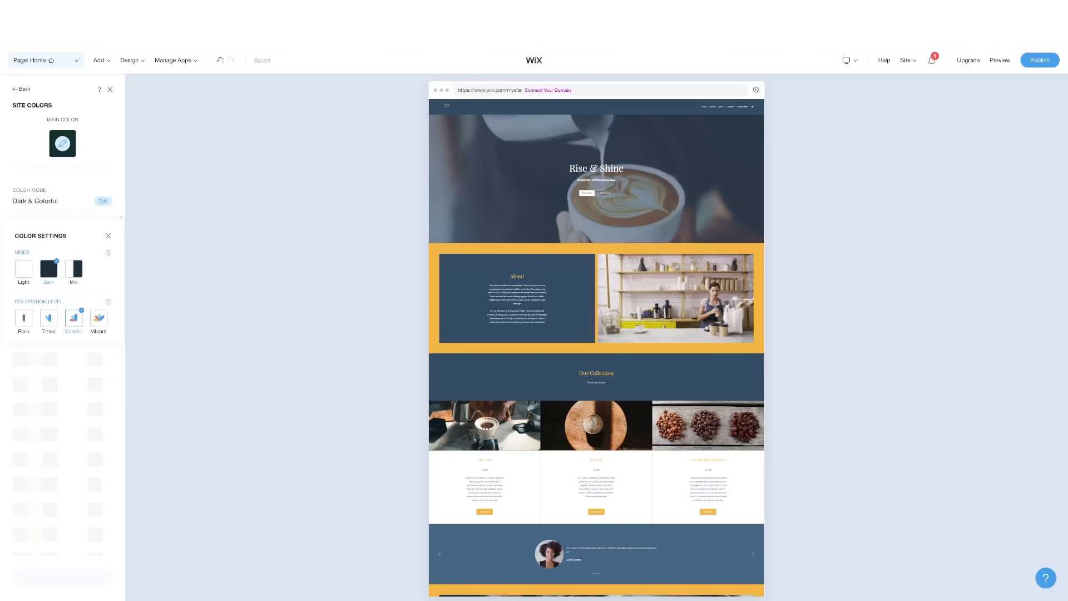
click(74, 269)
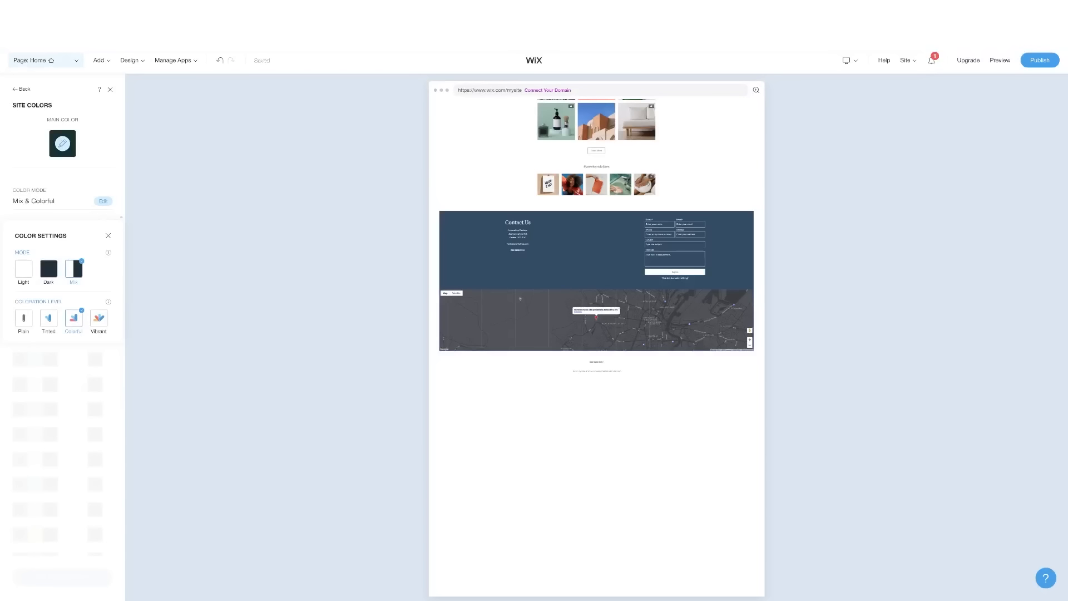
scroll(596, 338, up, 7)
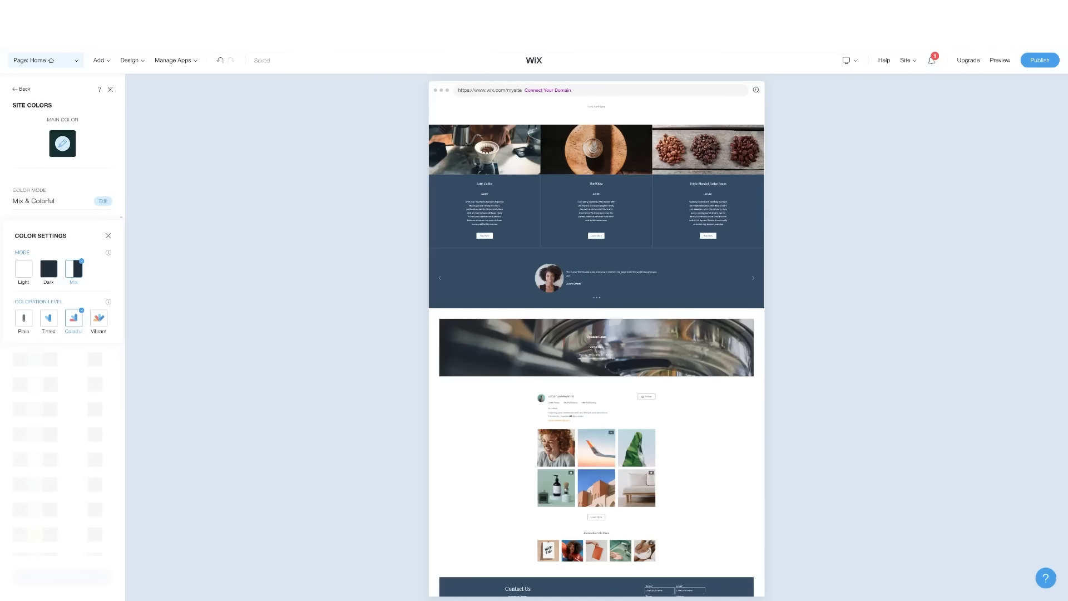
click(24, 269)
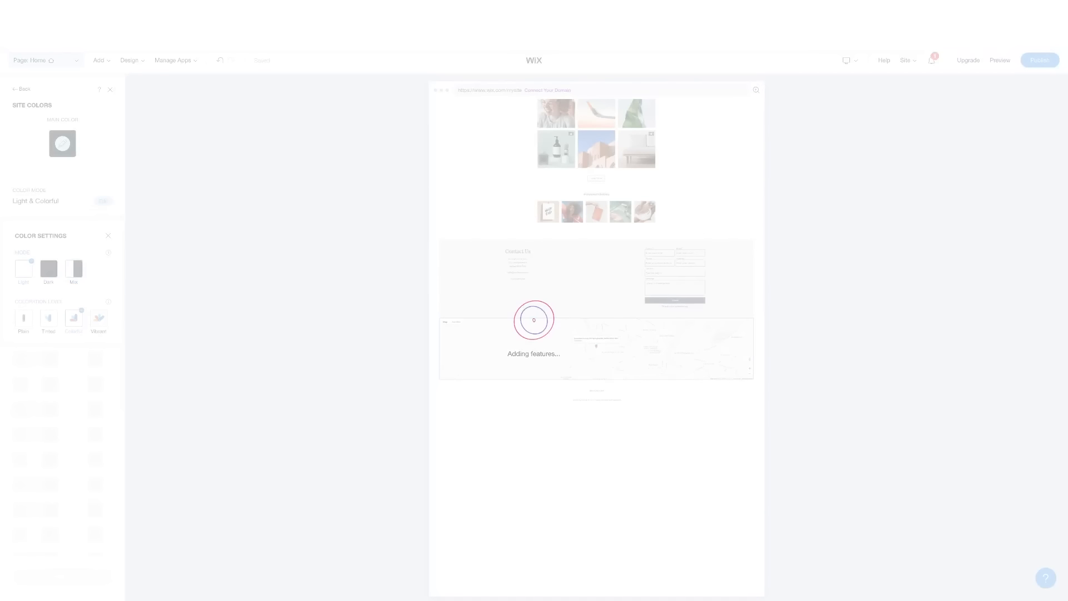
scroll(596, 338, up, 3)
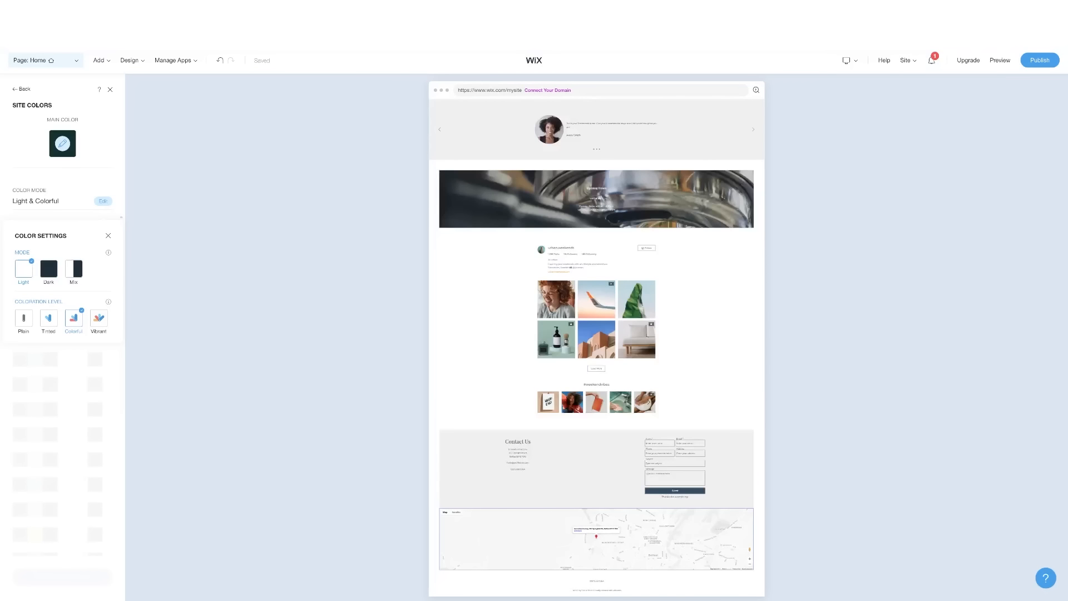
scroll(597, 338, up, 7)
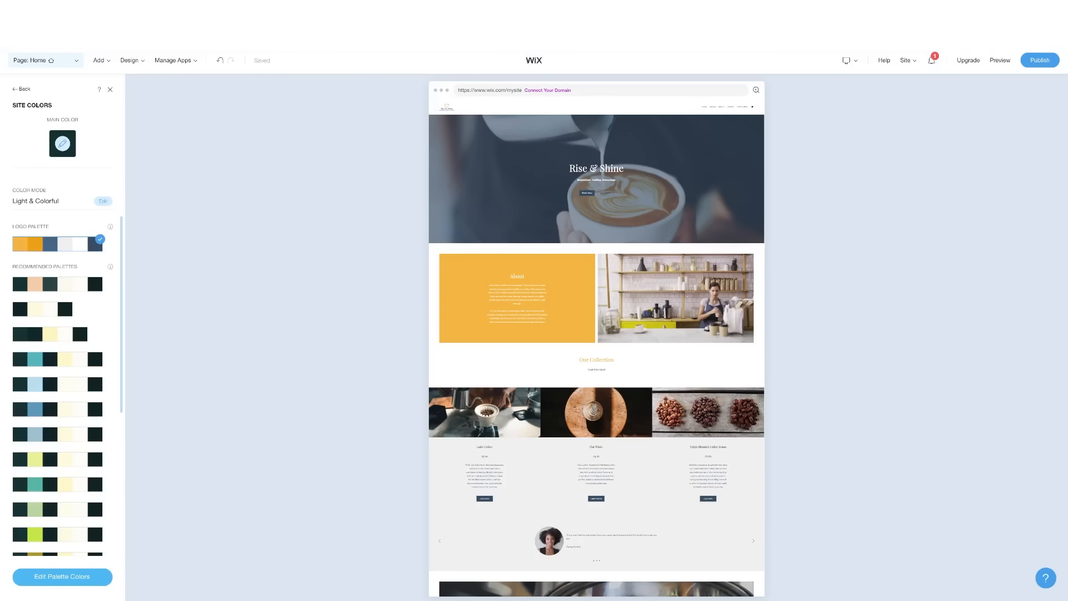
Examine the logo palette's individual colours and its main colour's picker, and return to the themes.
click(62, 576)
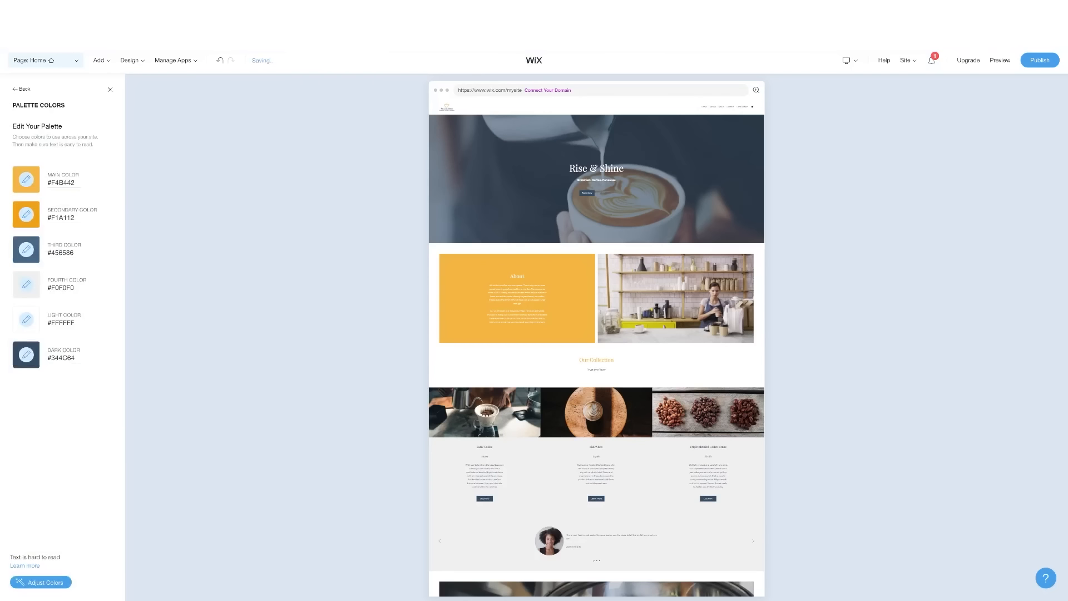
click(26, 179)
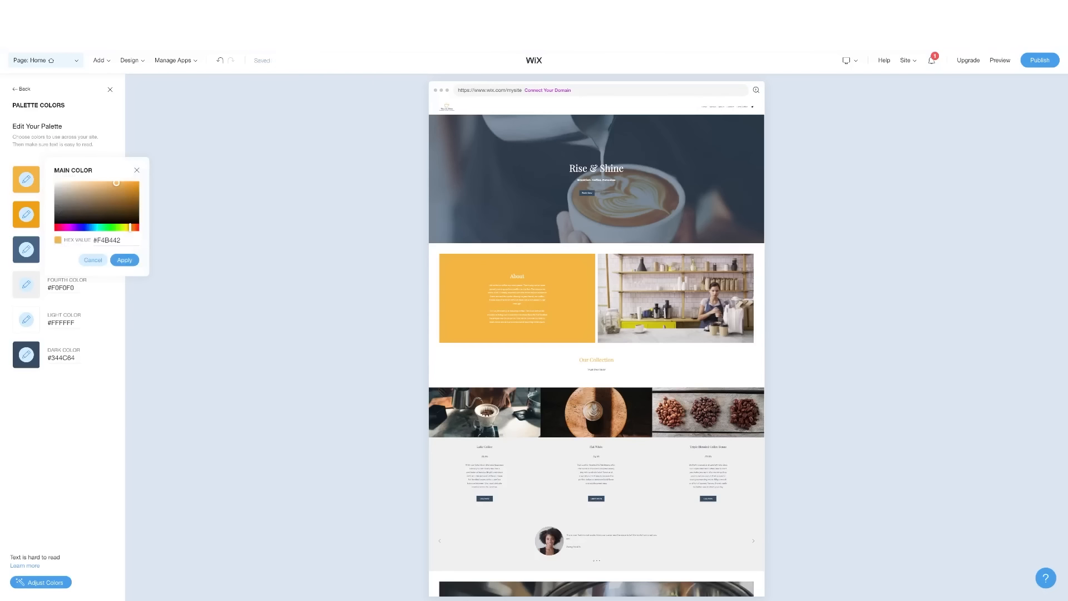
key(Escape)
click(21, 89)
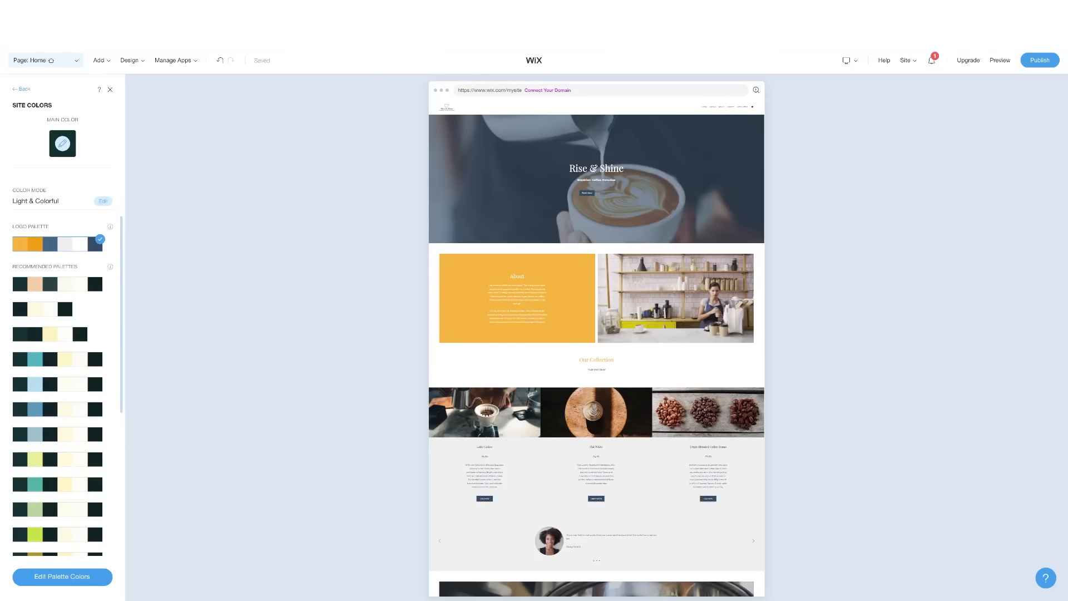
click(21, 89)
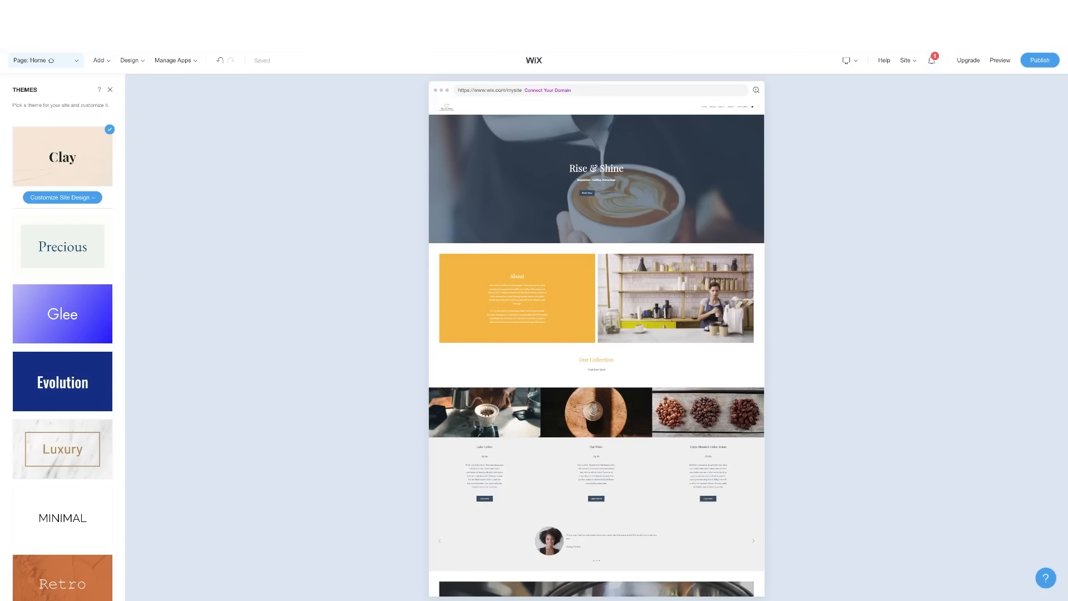
Undo the recent colour and theme changes until the site is back on the Hi Rise theme.
scroll(596, 300, down, 5)
scroll(596, 300, up, 5)
click(220, 60)
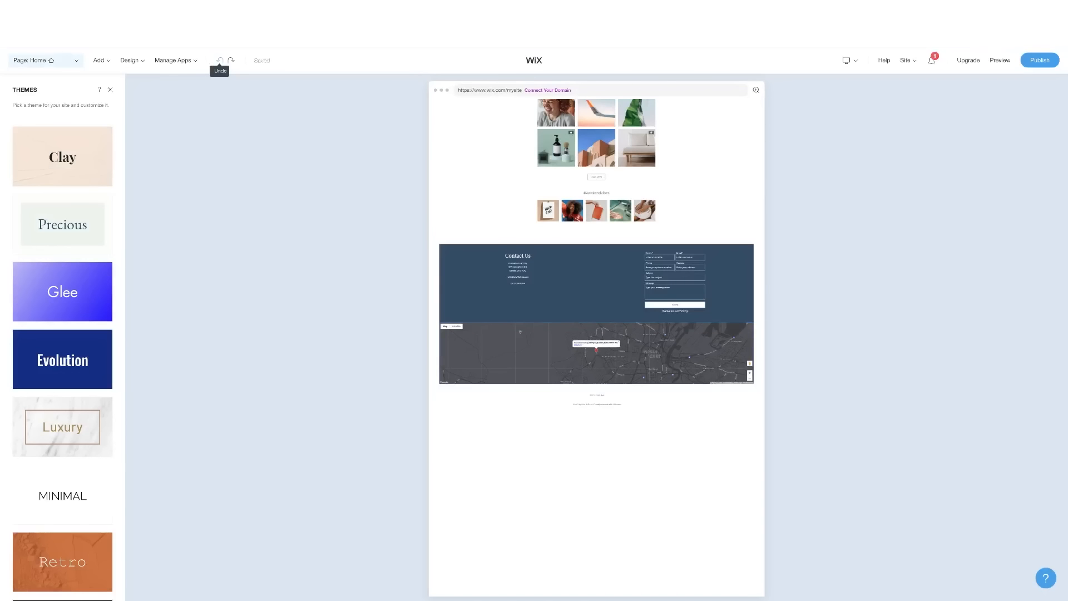
click(220, 60)
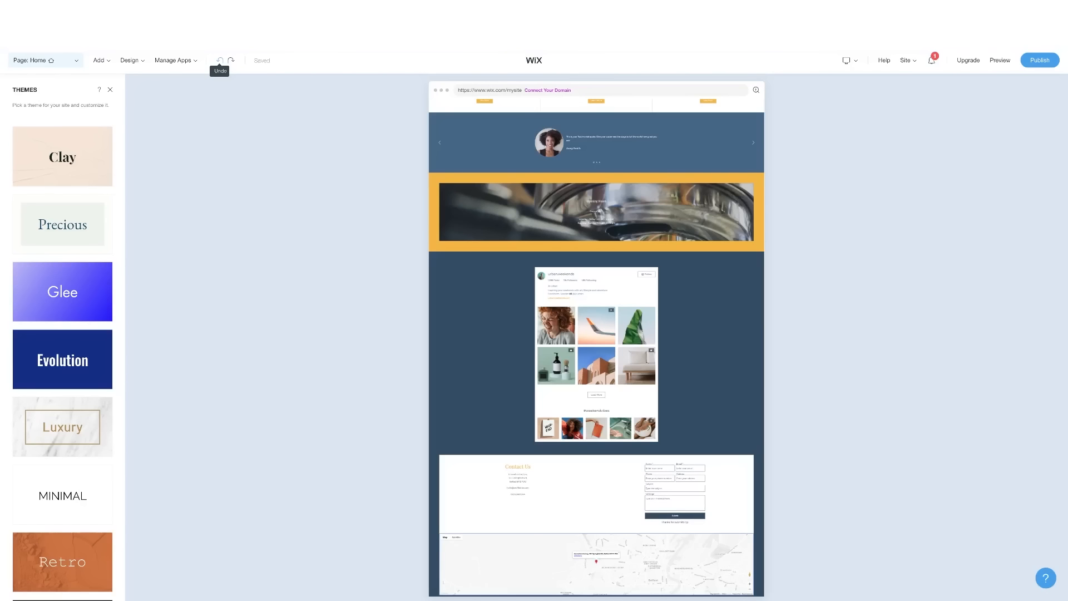
click(219, 60)
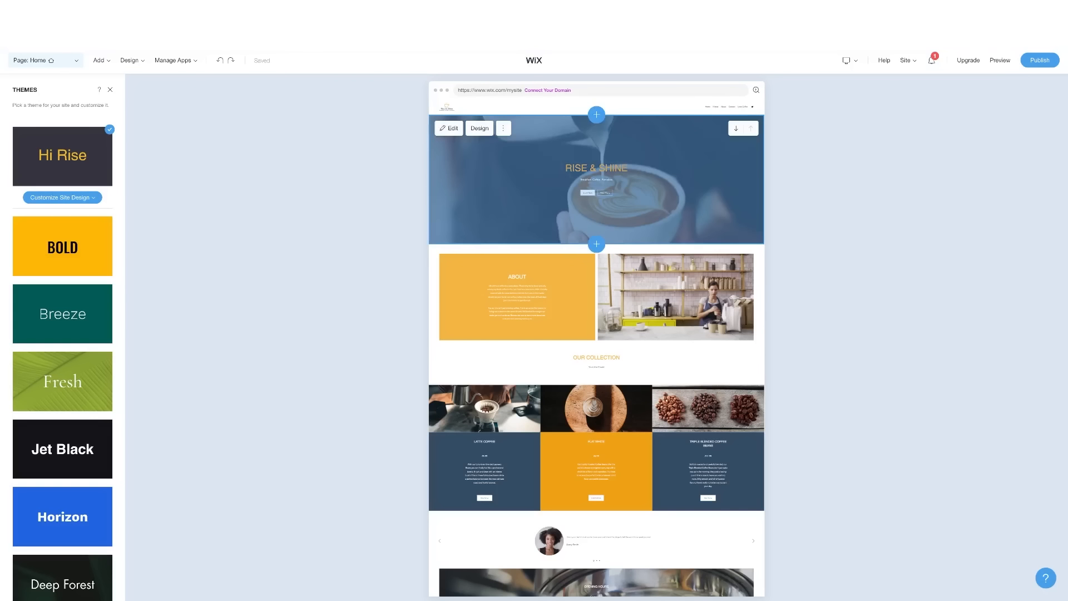
Open the Rise & Shine welcome section for editing and preview the site.
click(449, 128)
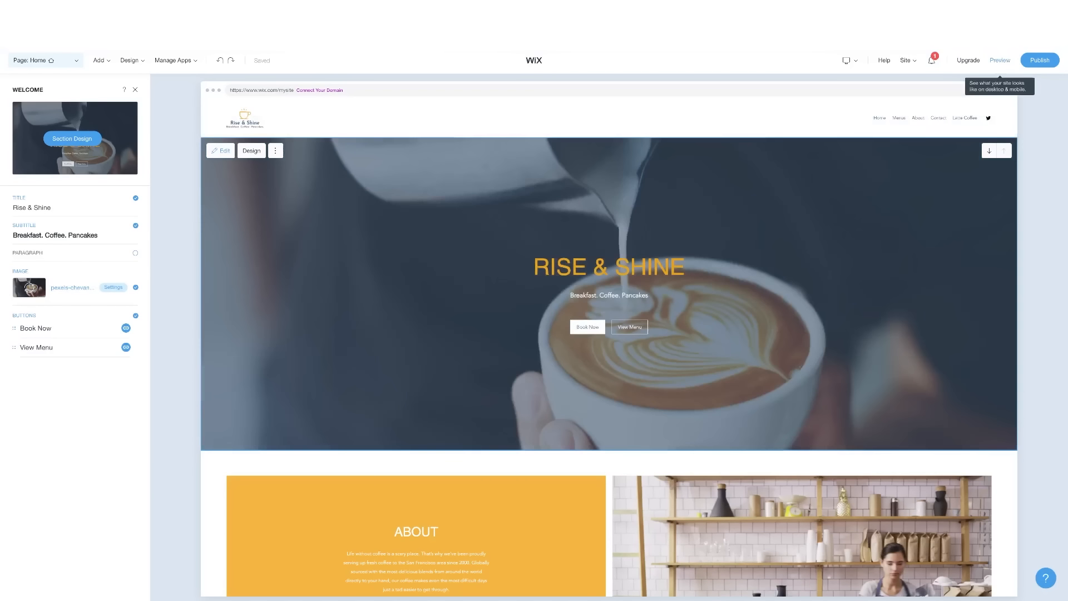
click(999, 60)
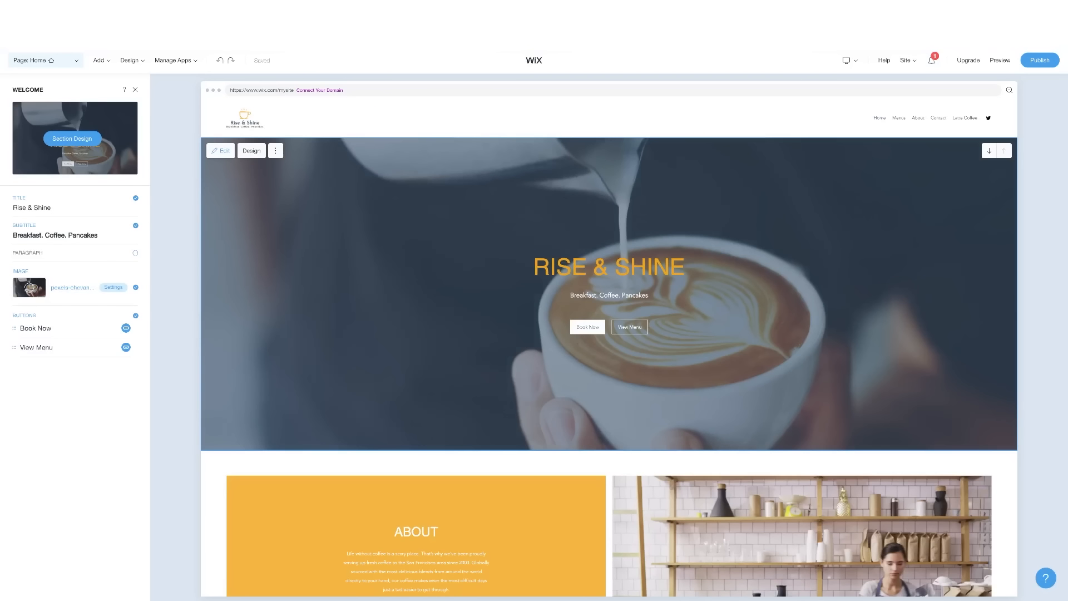
Apply the Soho font set to the whole site.
click(129, 60)
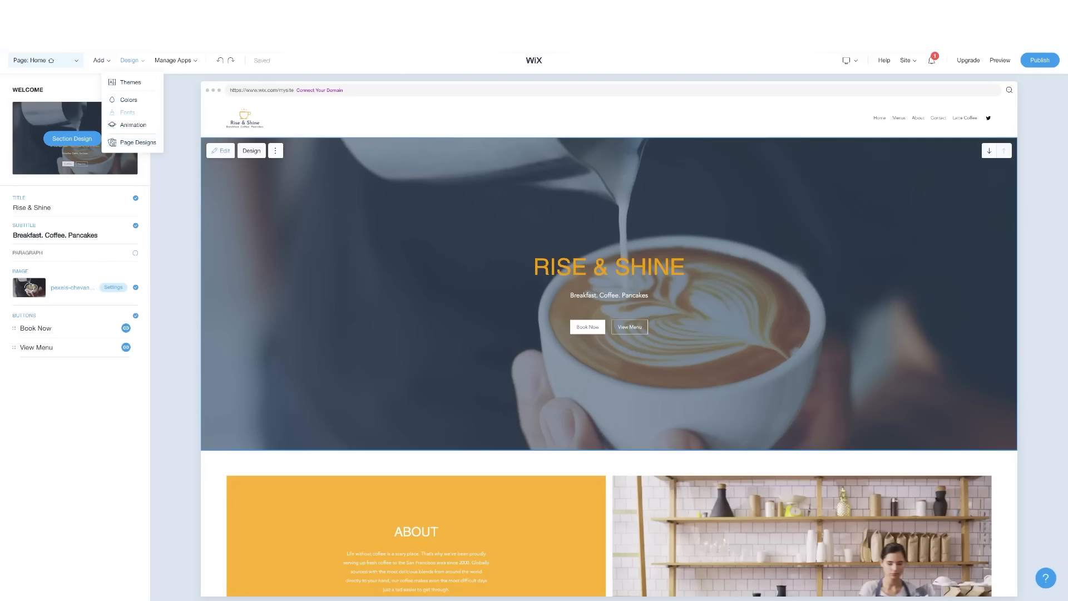
click(127, 111)
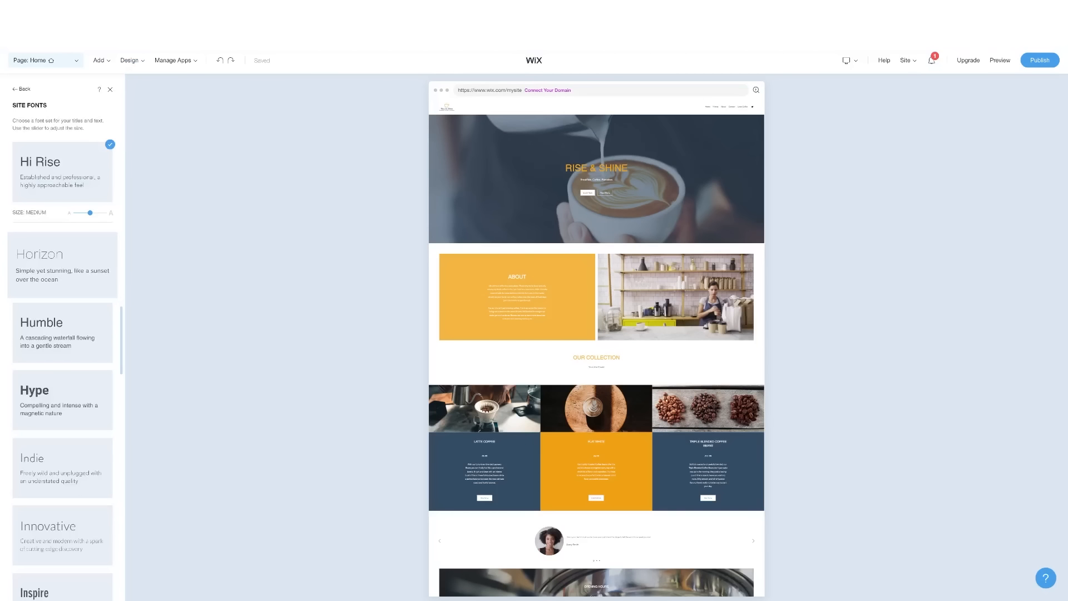
scroll(63, 312, down, 2)
scroll(63, 334, down, 10)
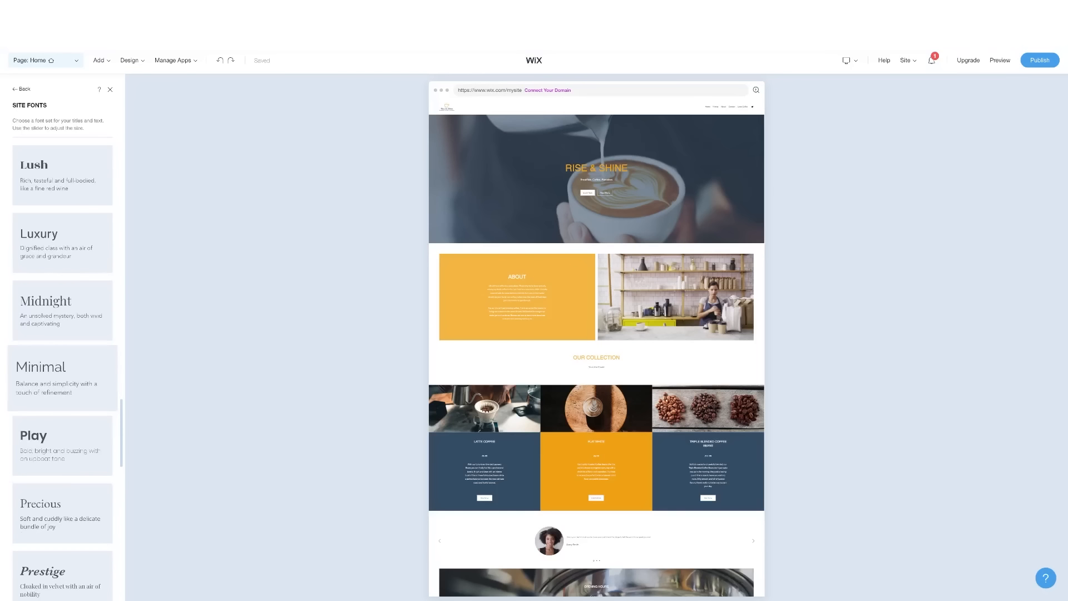
scroll(62, 334, down, 7)
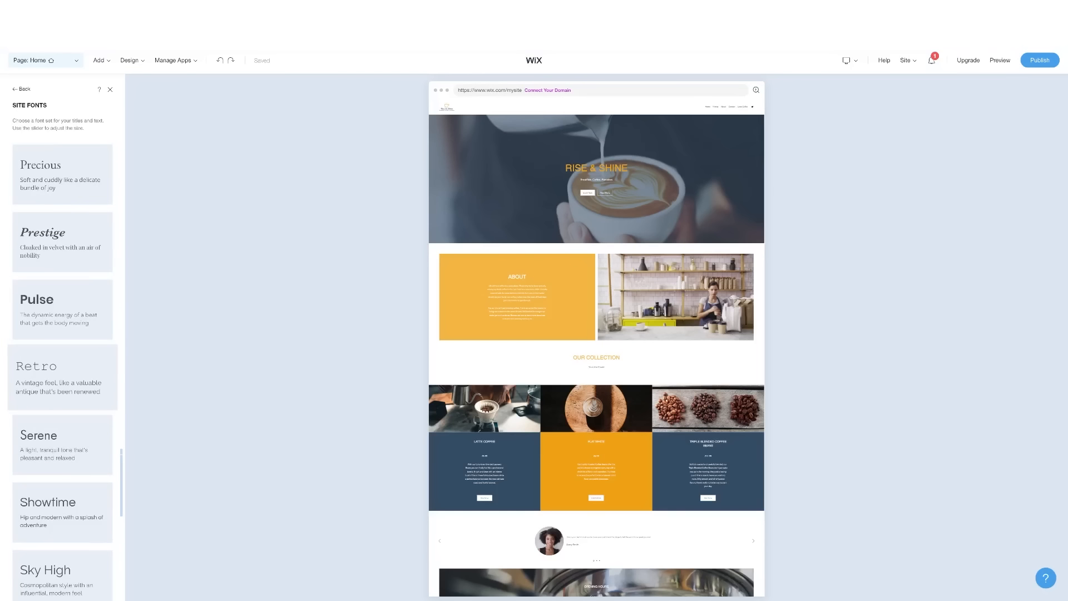
scroll(62, 334, down, 1)
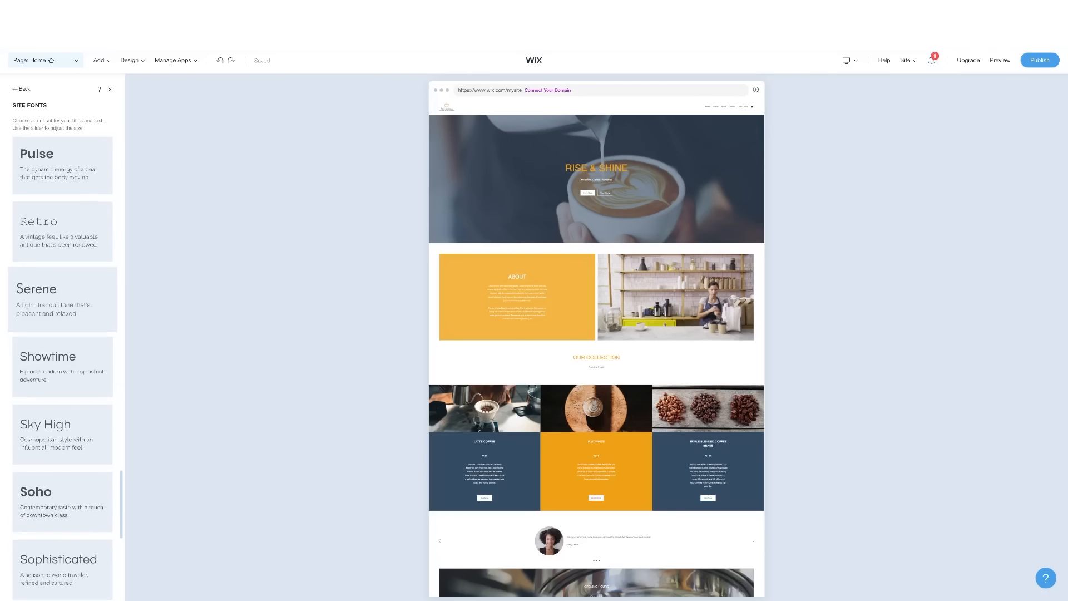
scroll(62, 331, down, 7)
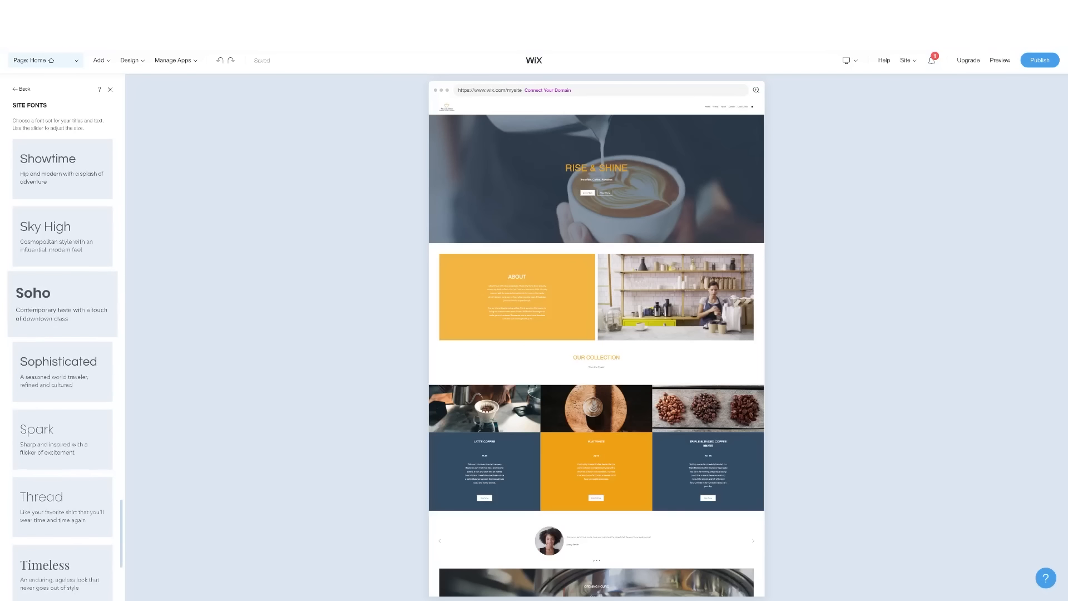
click(63, 328)
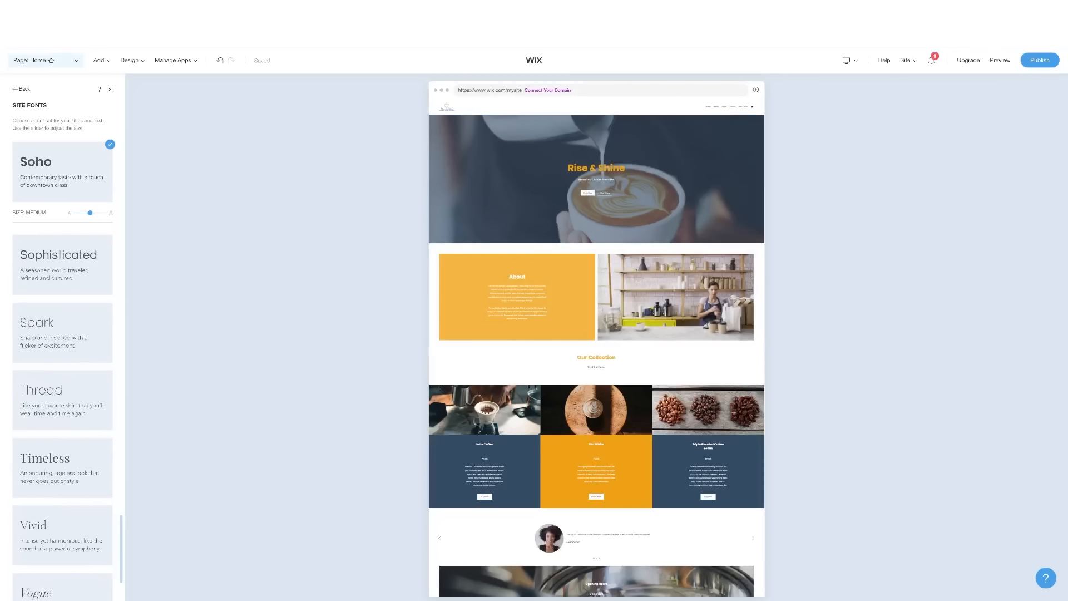
Apply the Hi Rise font set to the whole site.
scroll(63, 390, down, 3)
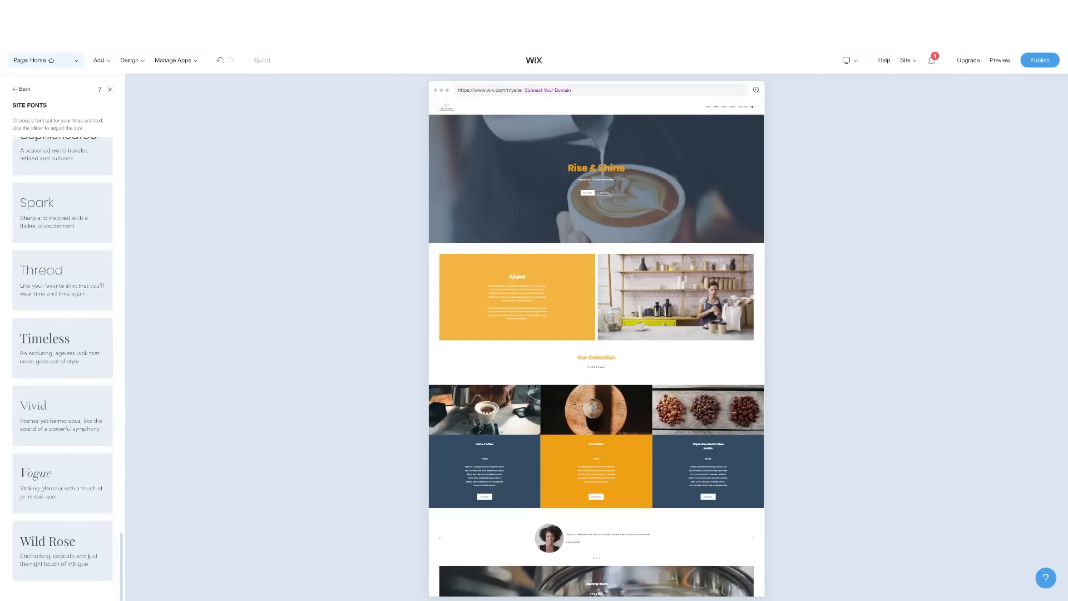
scroll(62, 367, up, 20)
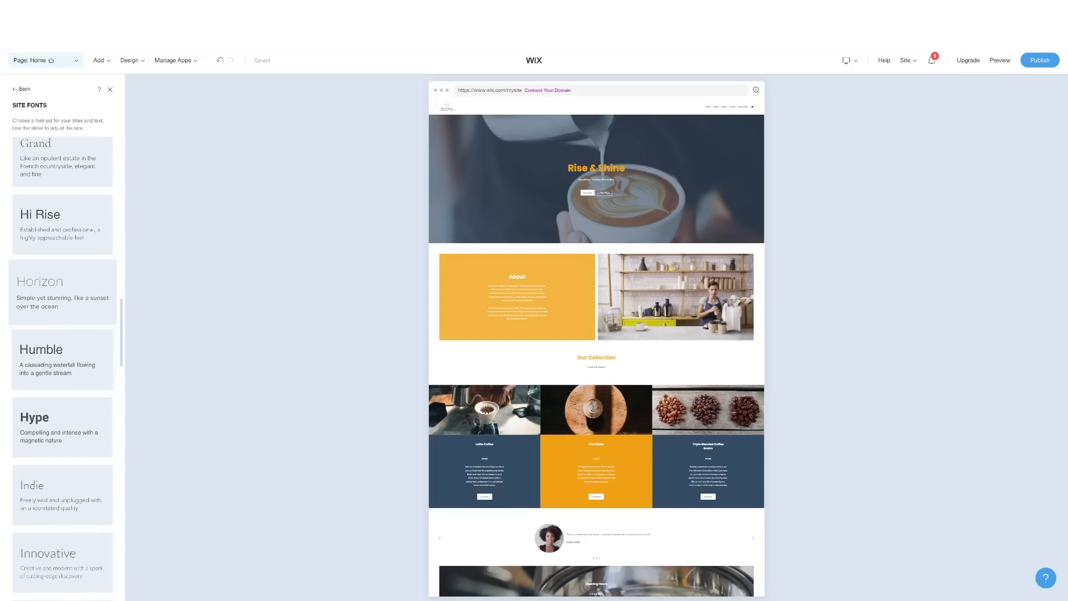
click(62, 224)
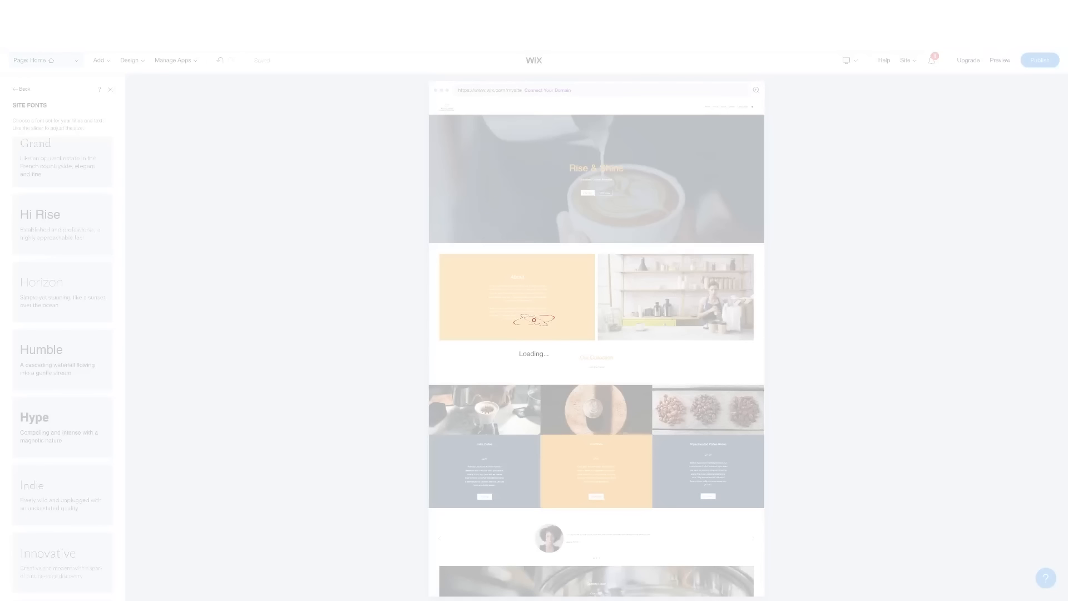
scroll(63, 367, down, 1)
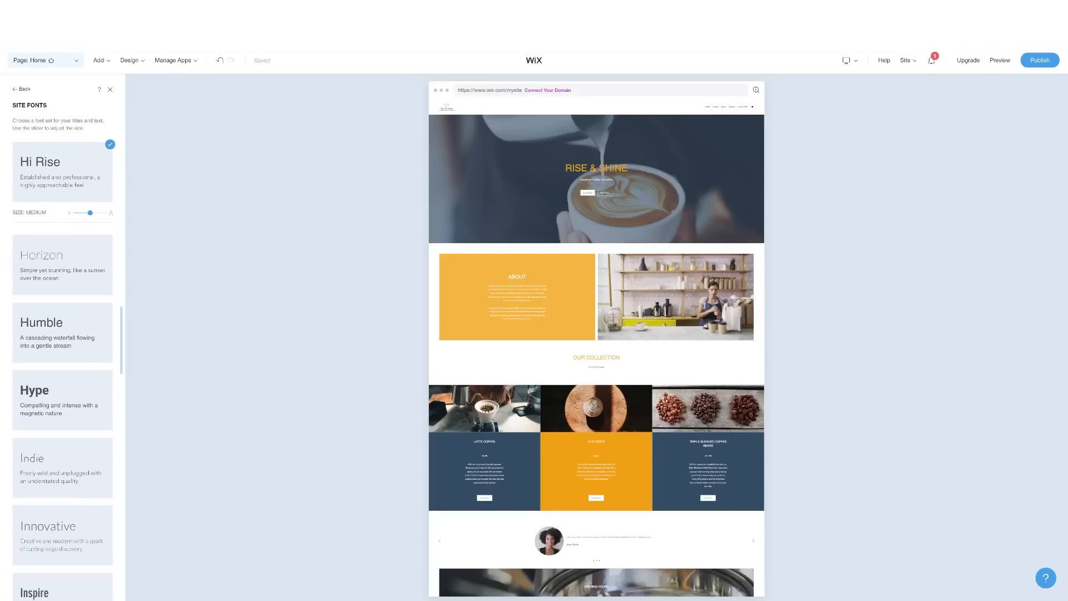
scroll(62, 368, up, 1)
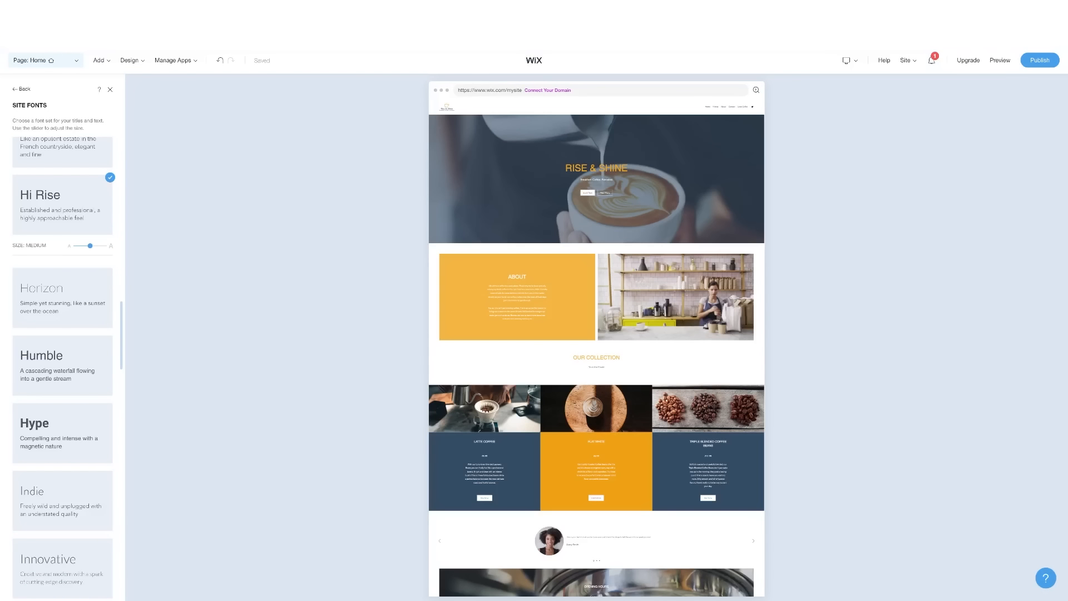
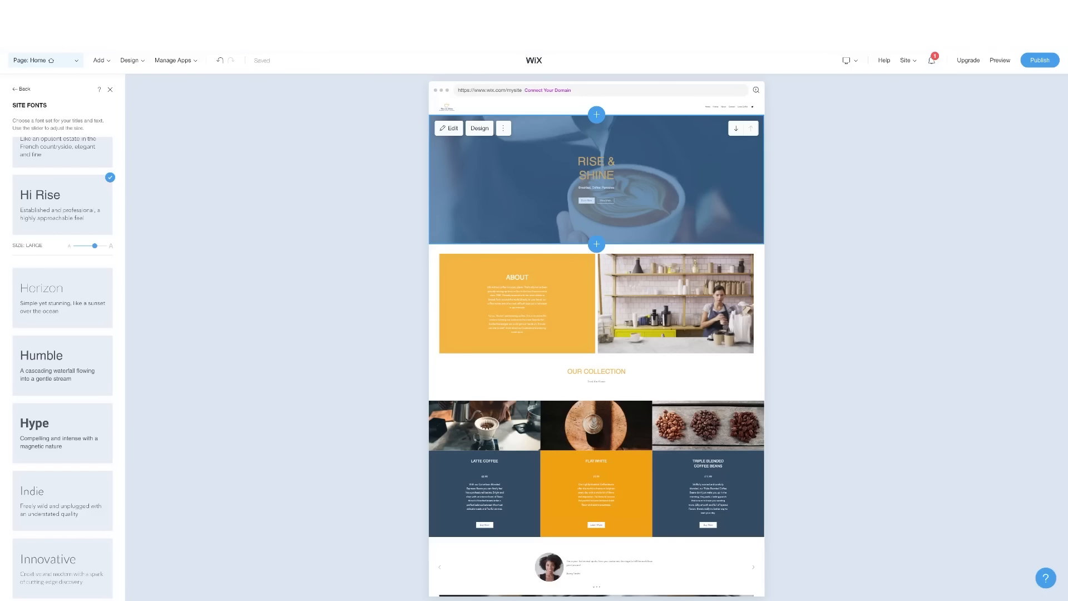
Preview the home page with the Hi Rise fonts at large size down to the opening hours, and return to editing.
click(999, 60)
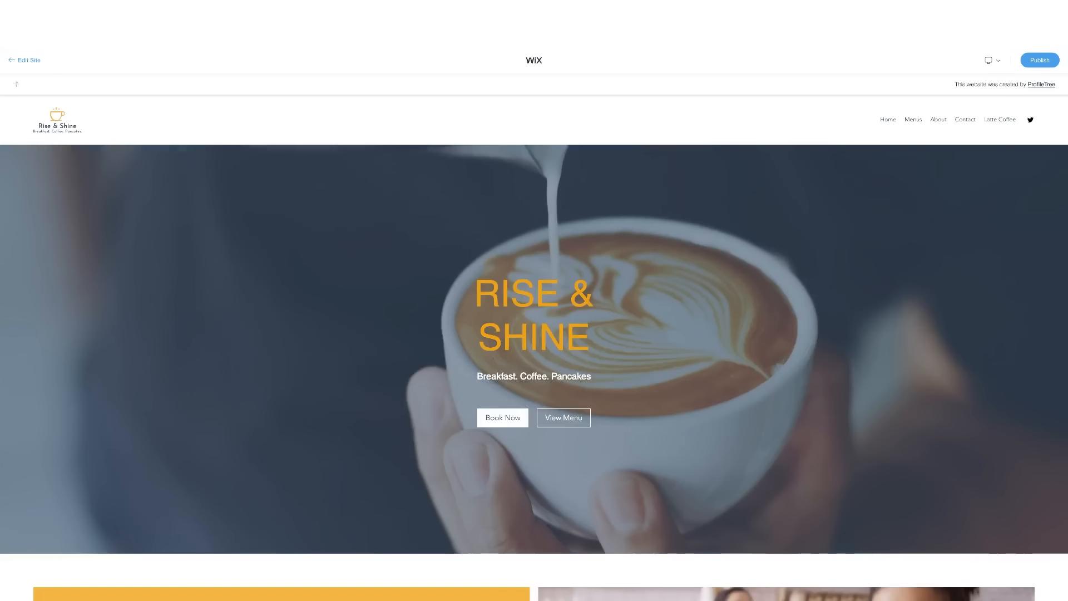
scroll(534, 344, down, 7)
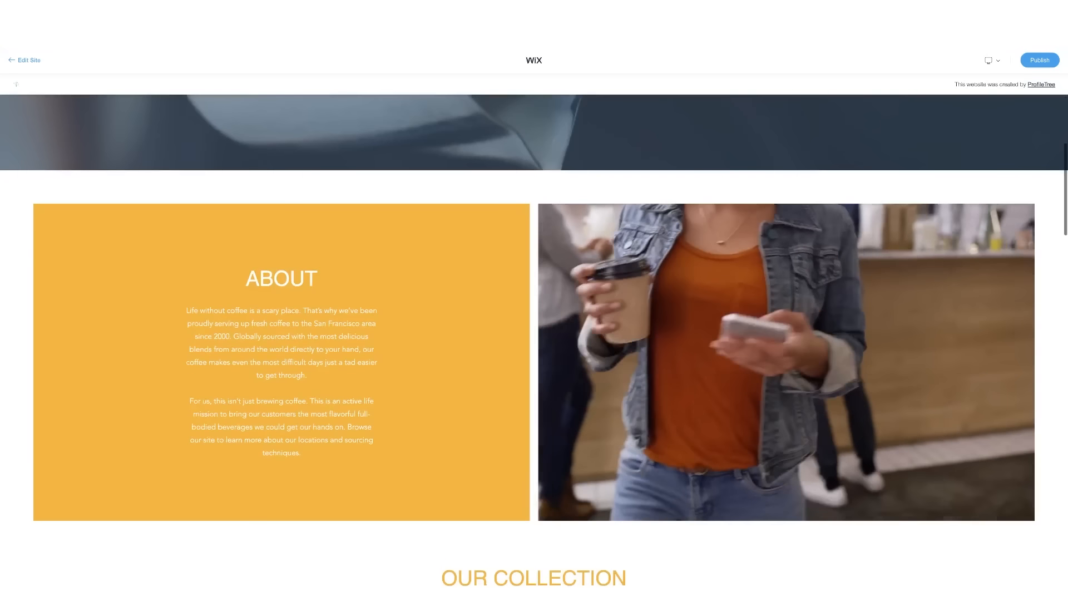
scroll(533, 345, down, 4)
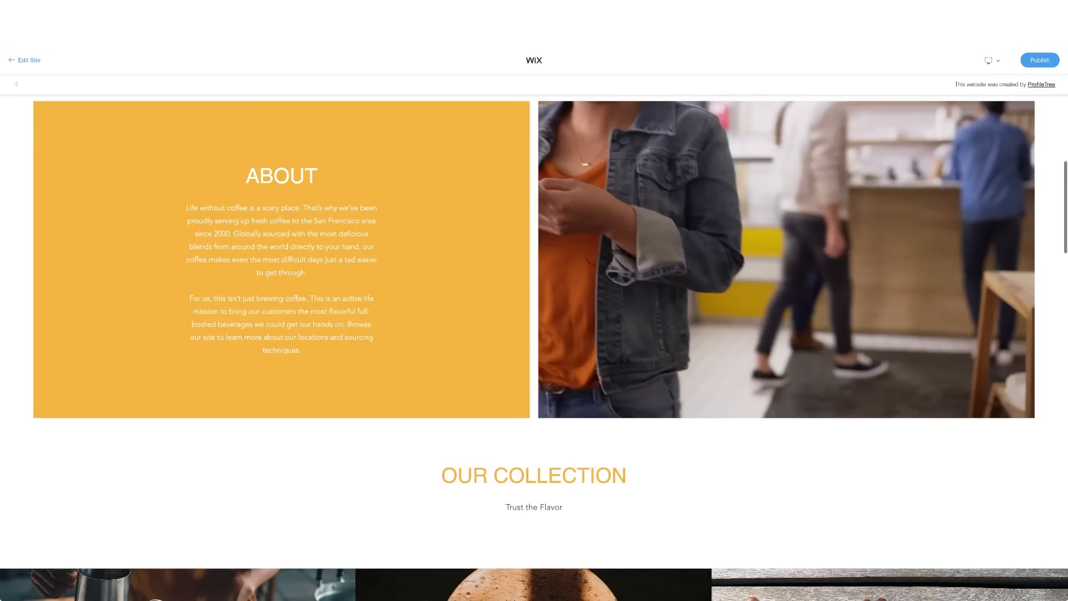
scroll(534, 345, down, 8)
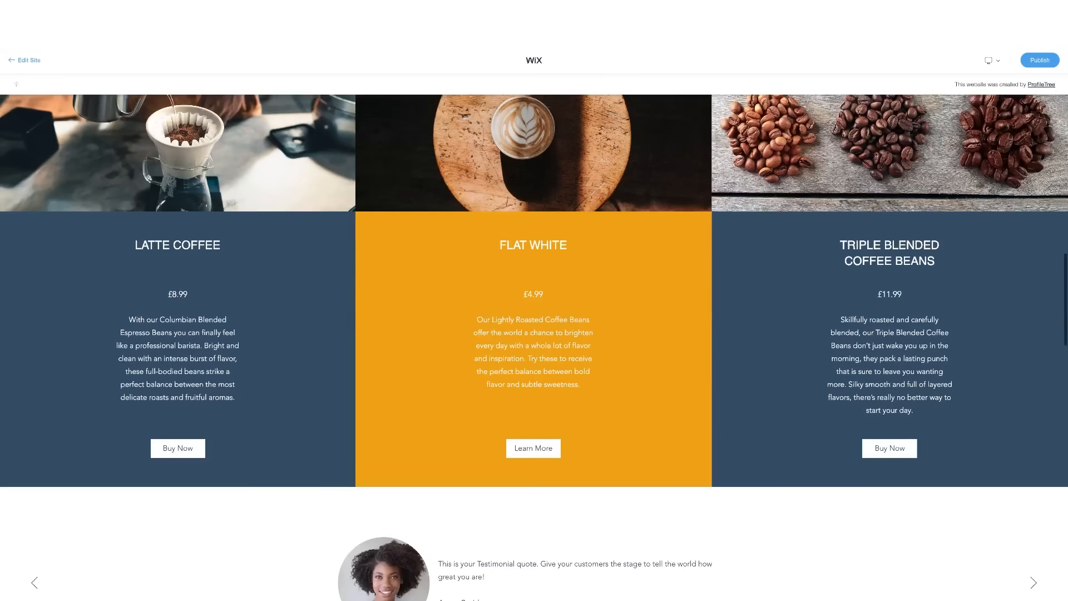
scroll(534, 345, down, 5)
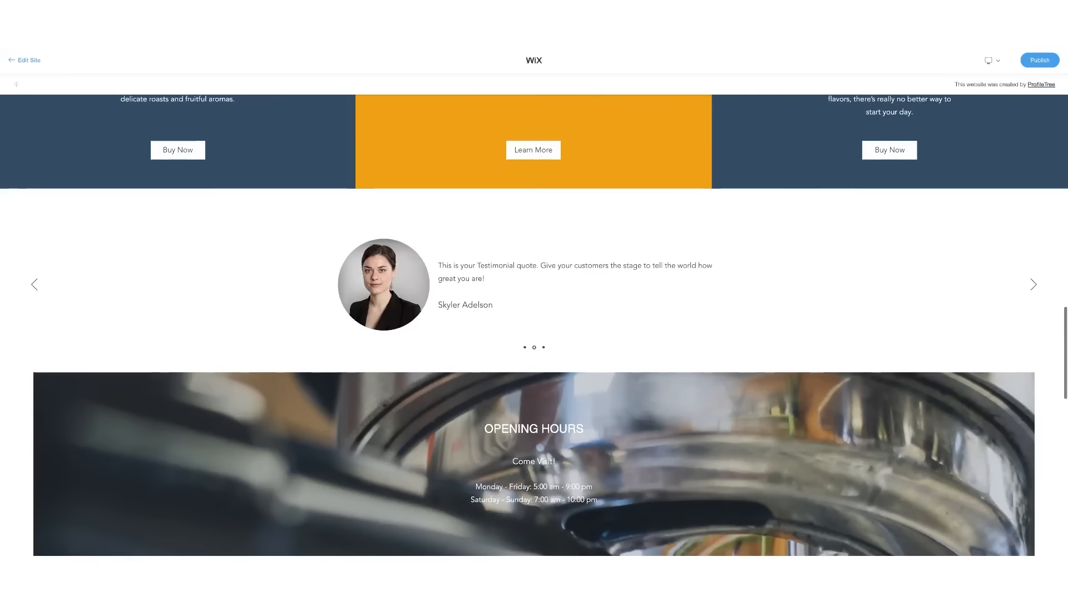
scroll(534, 345, up, 20)
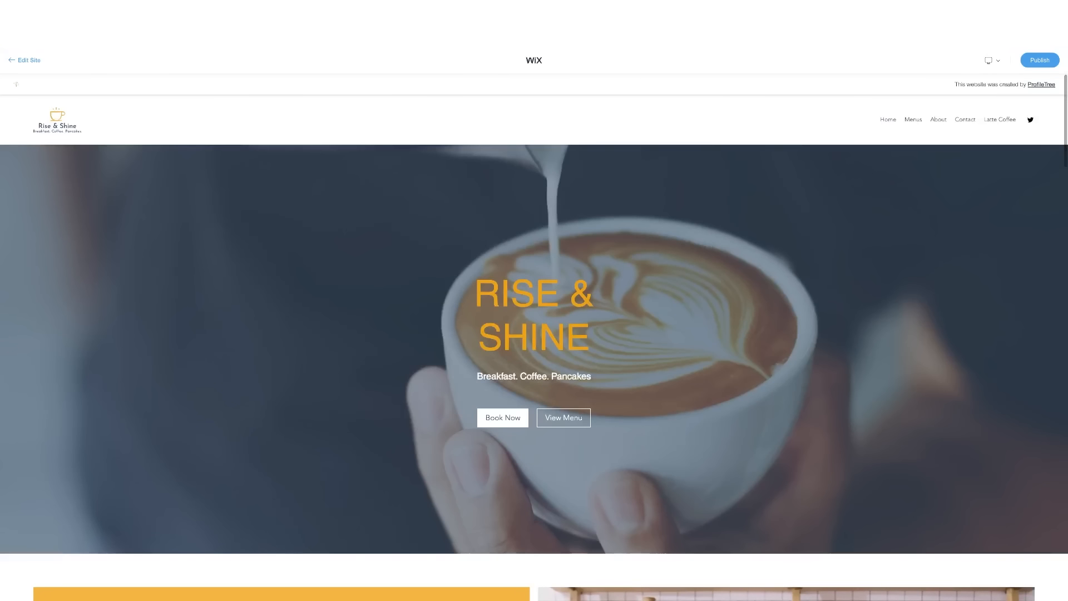
click(25, 60)
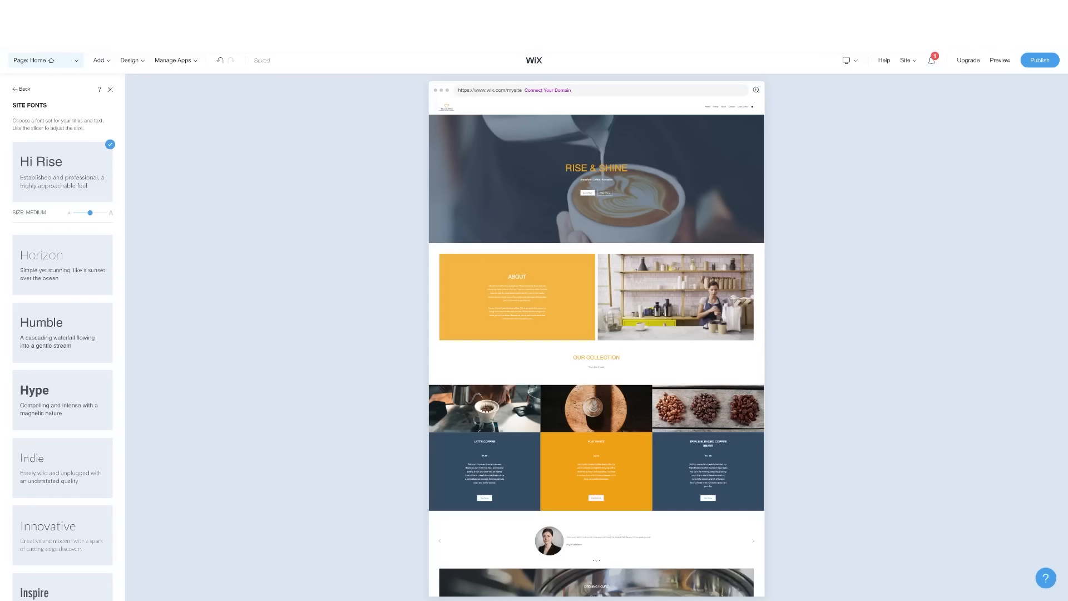
Set the site-wide animation type to Slide.
mouse_move(132, 60)
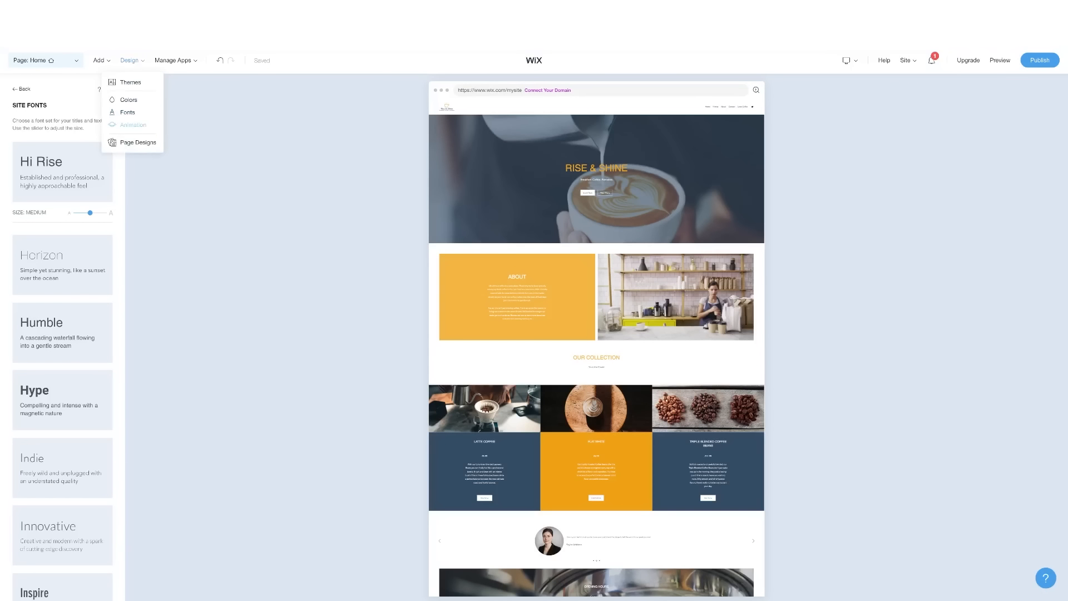
click(133, 124)
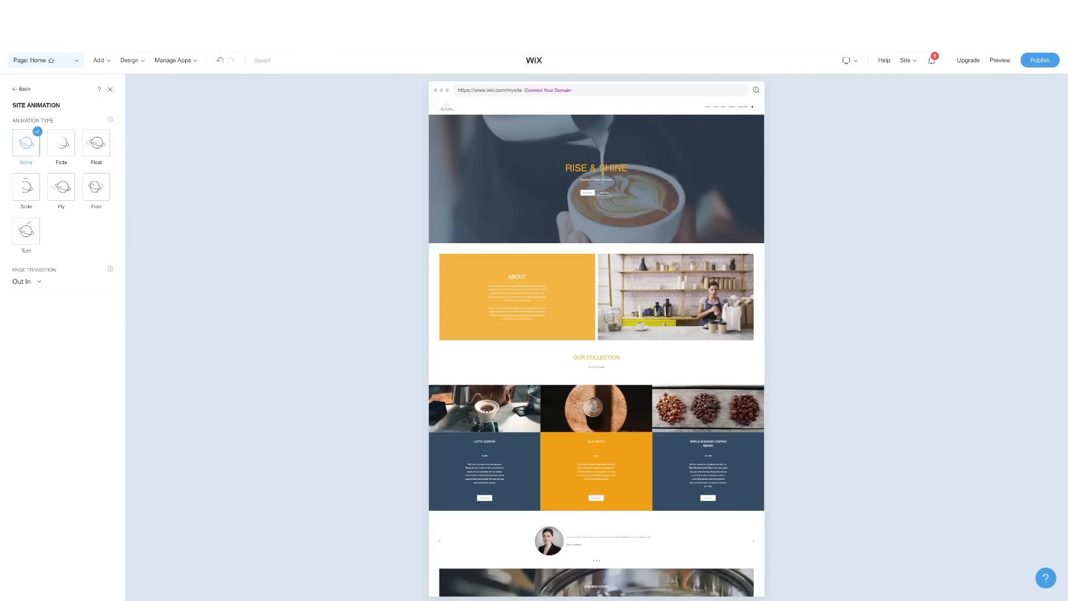
click(26, 187)
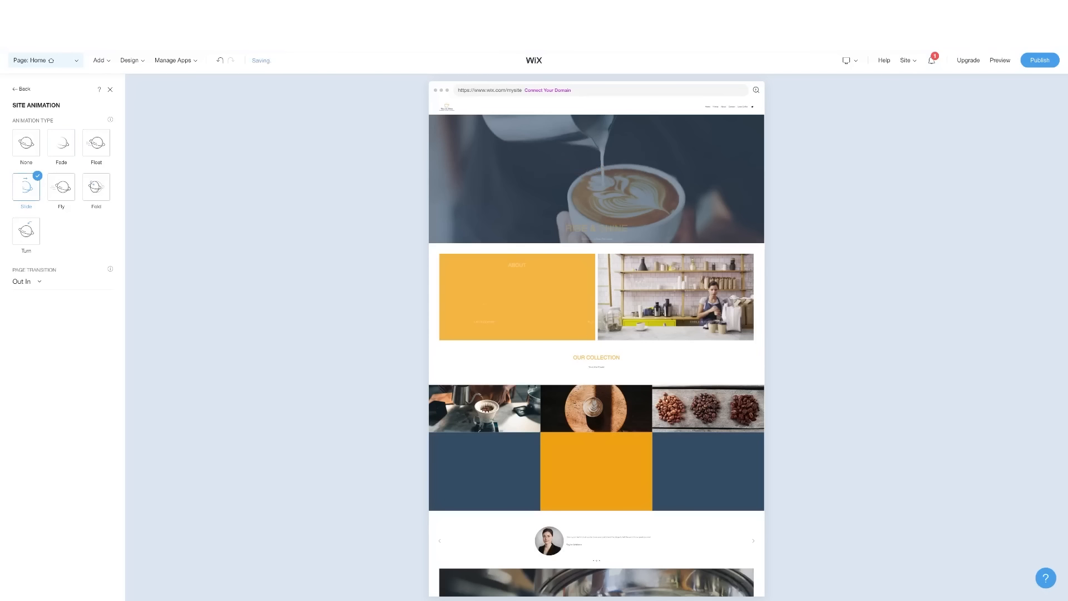
Preview how the Slide animation plays across the home page's sections, and return to editing.
click(999, 60)
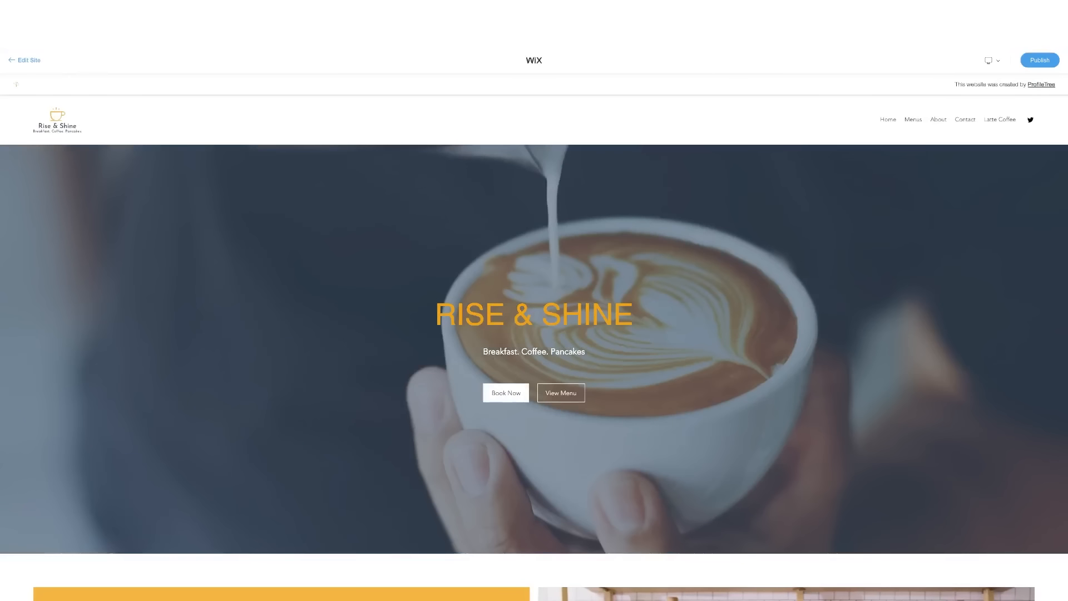
scroll(534, 334, down, 6)
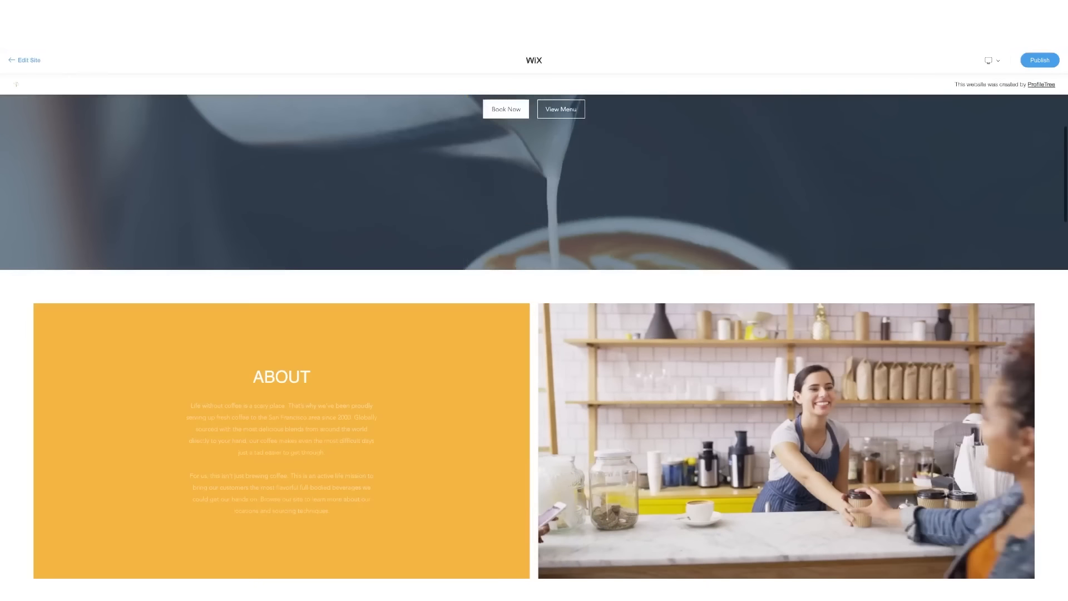
scroll(534, 333, down, 6)
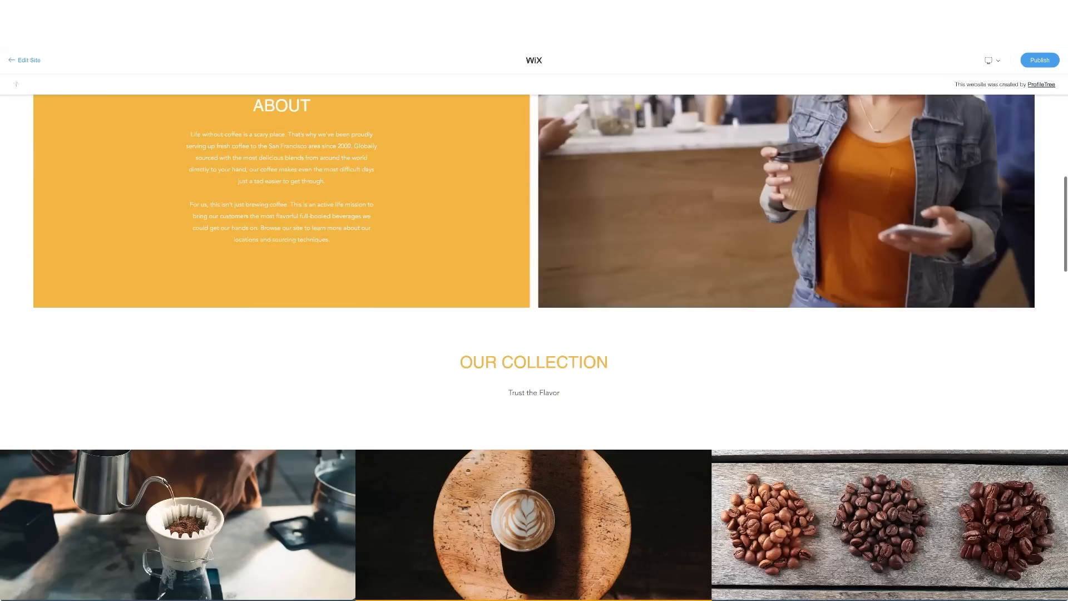
scroll(534, 334, down, 4)
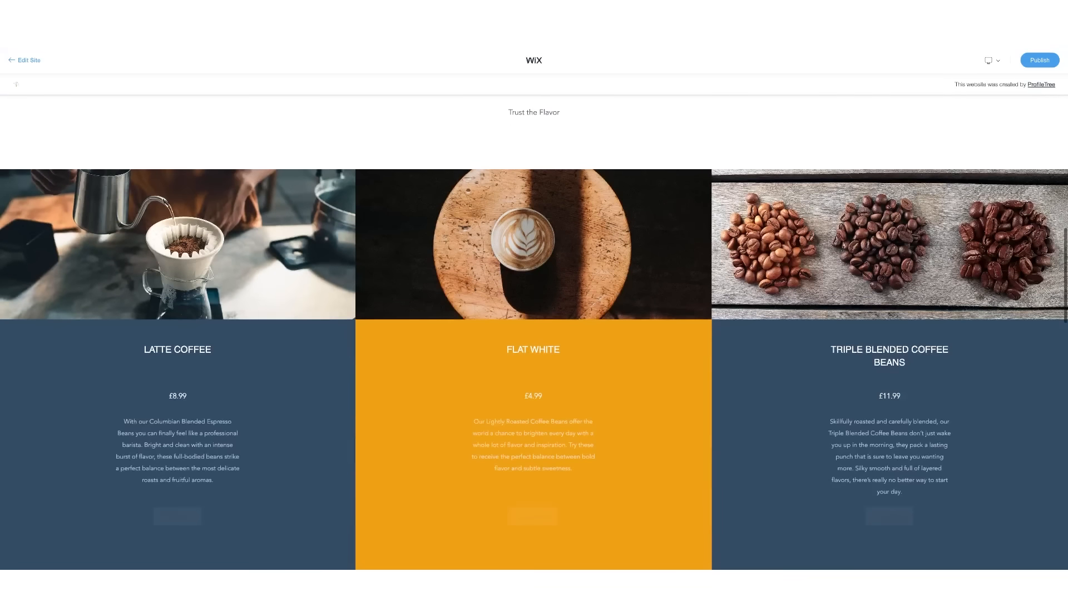
scroll(534, 334, down, 2)
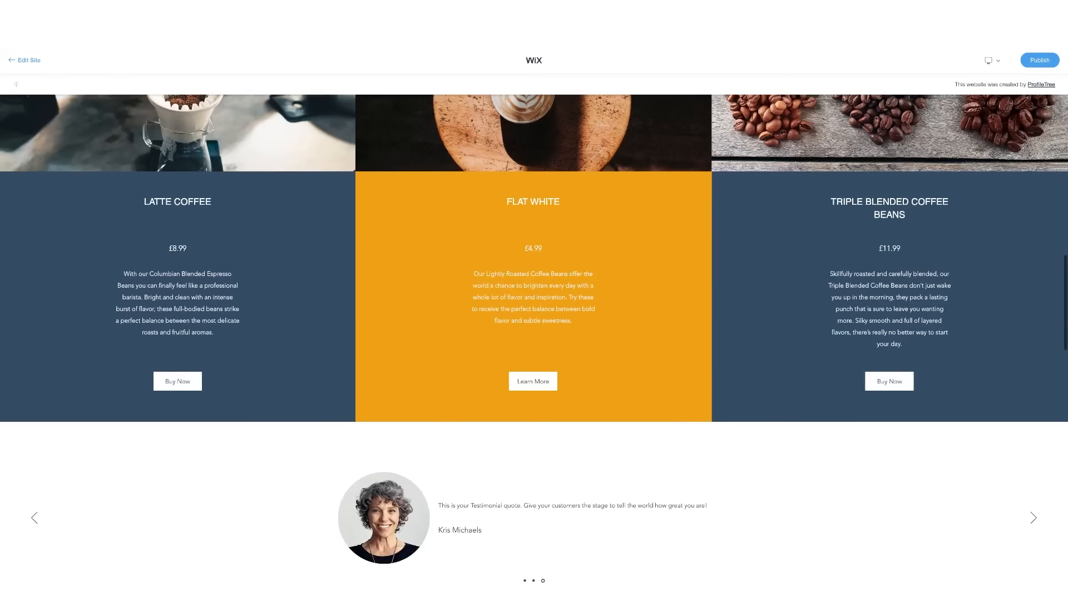
scroll(534, 334, down, 3)
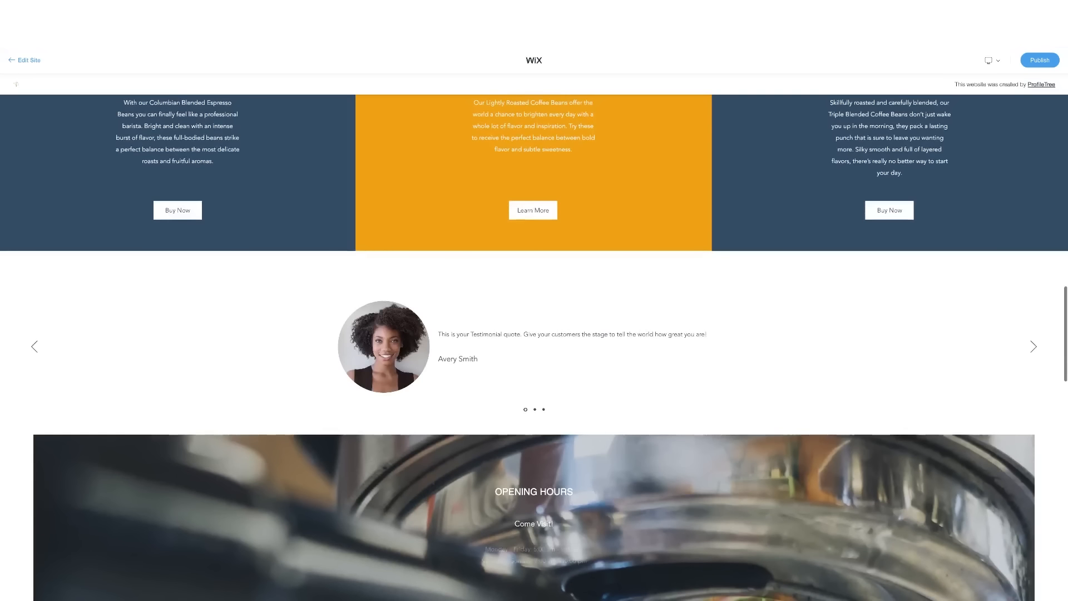
scroll(534, 334, down, 2)
scroll(534, 333, down, 2)
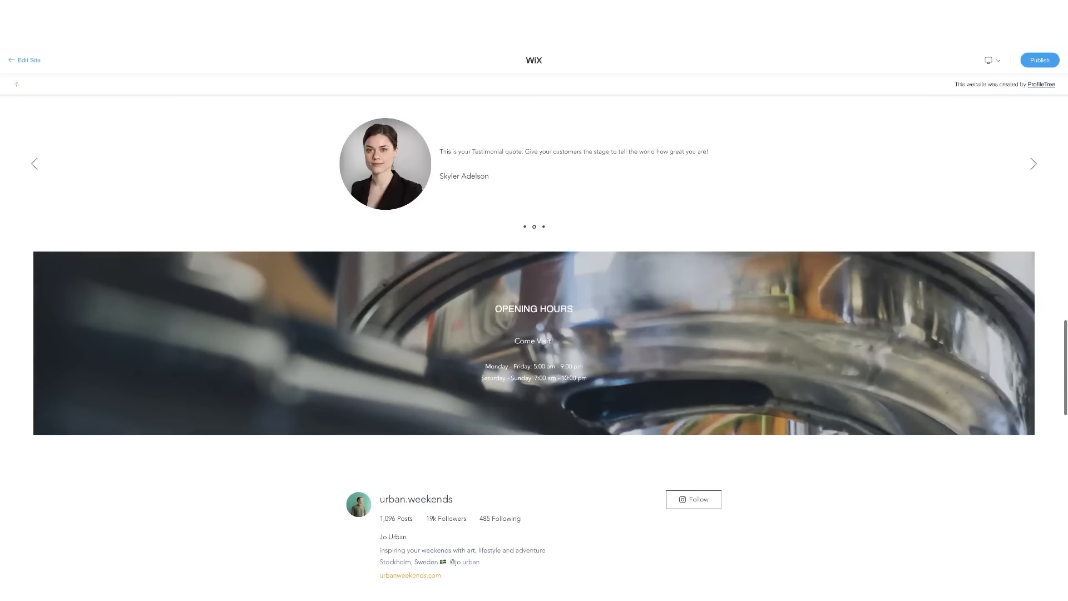
scroll(534, 333, up, 10)
scroll(534, 334, up, 3)
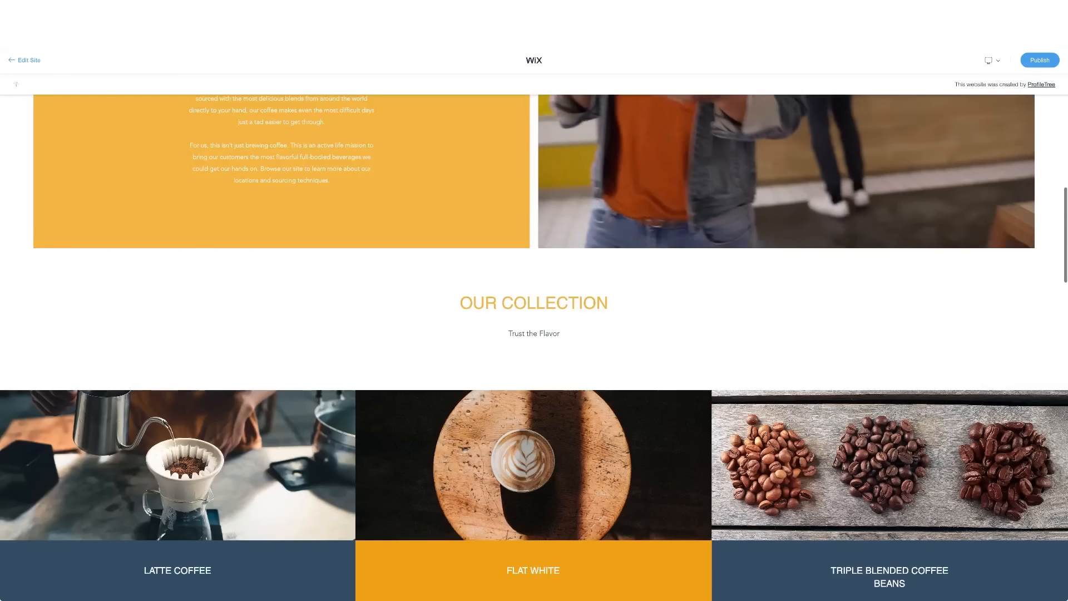
scroll(534, 333, up, 8)
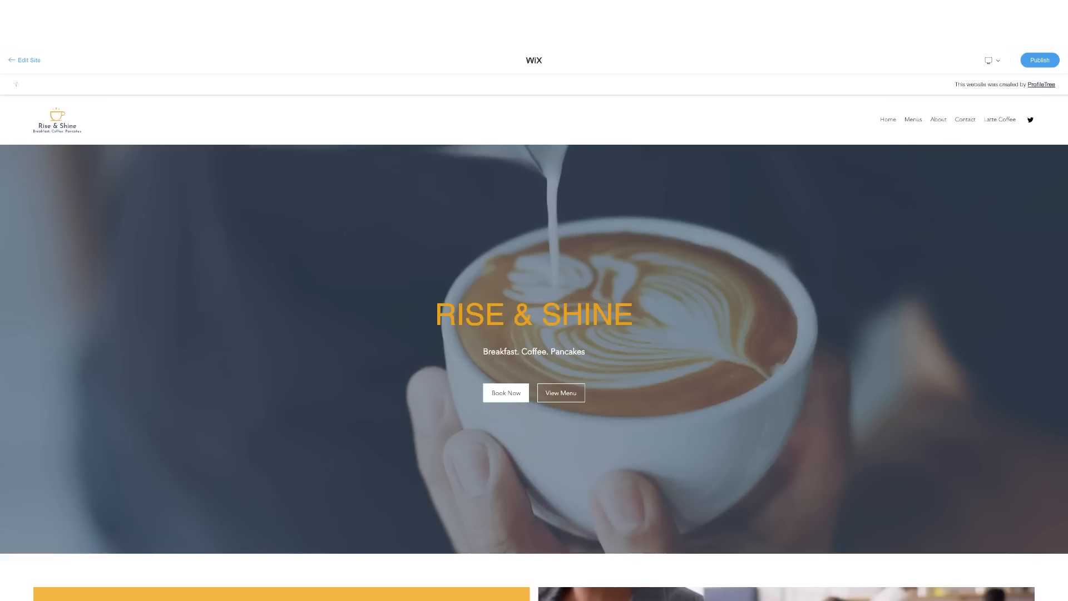
click(24, 60)
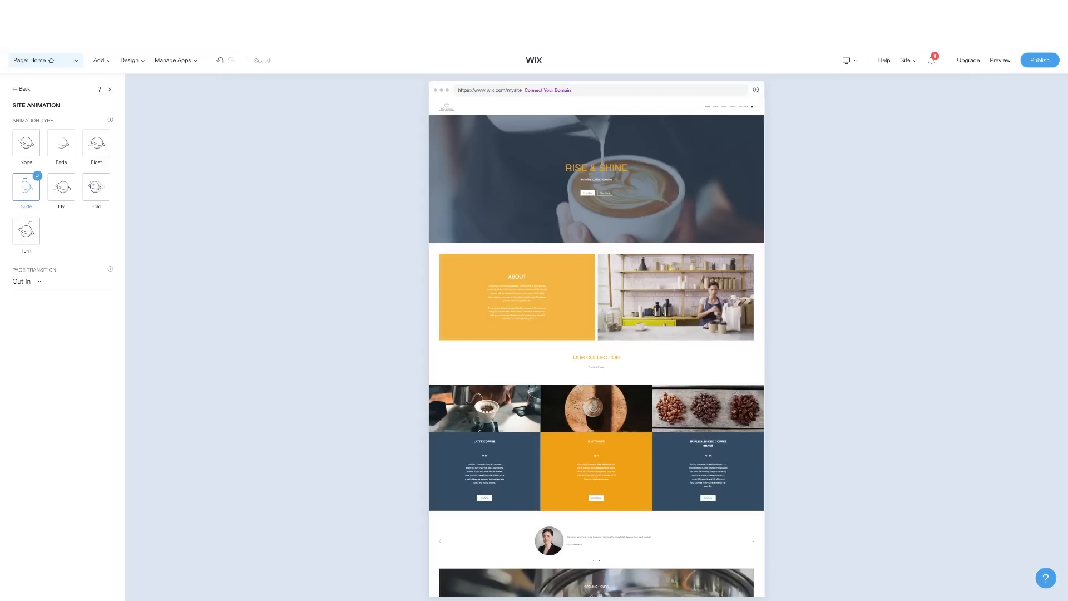
Open the Rise & Shine welcome section for editing and look through the home page's sections from the header to the contact form.
click(448, 128)
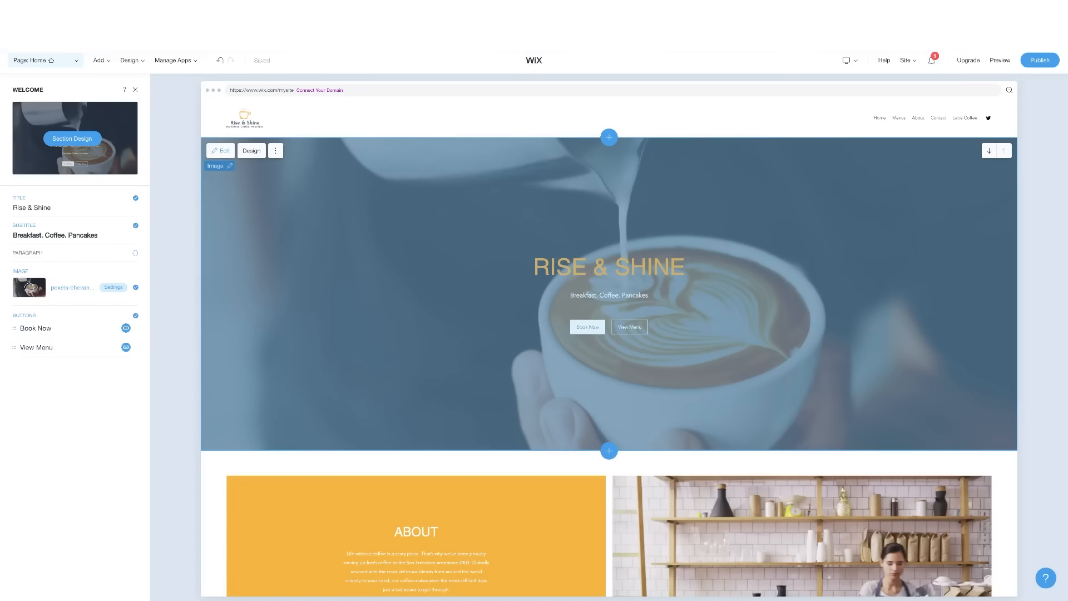
scroll(609, 347, down, 1)
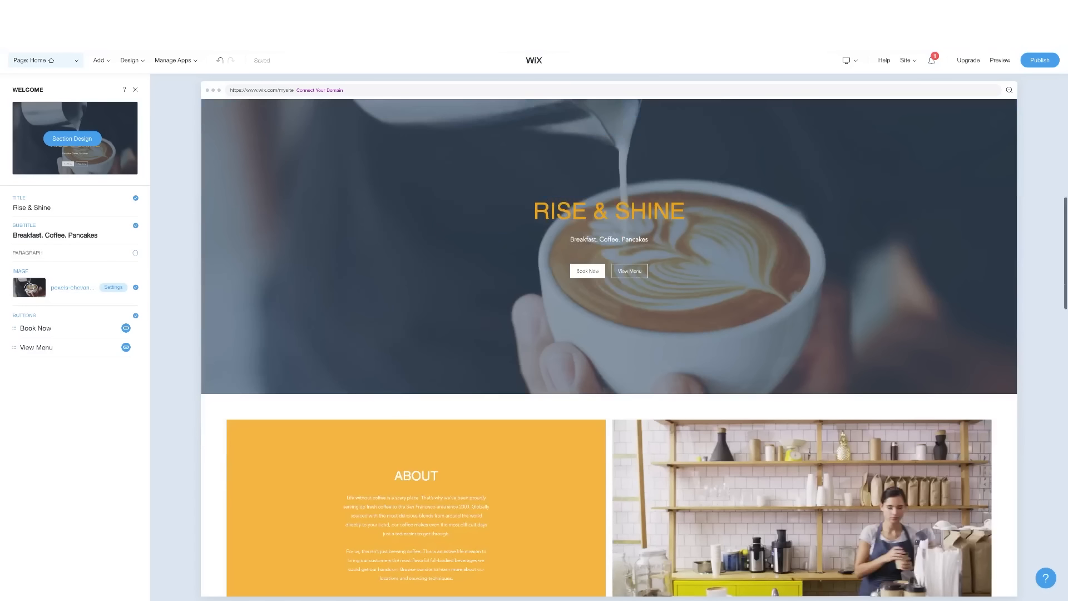
scroll(609, 348, down, 2)
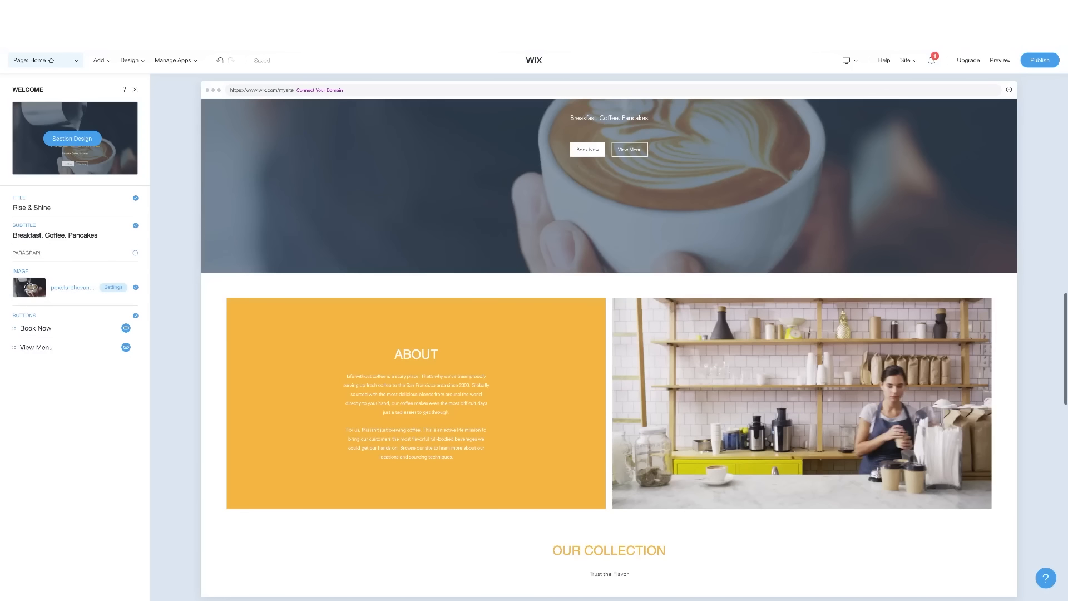
scroll(608, 348, down, 10)
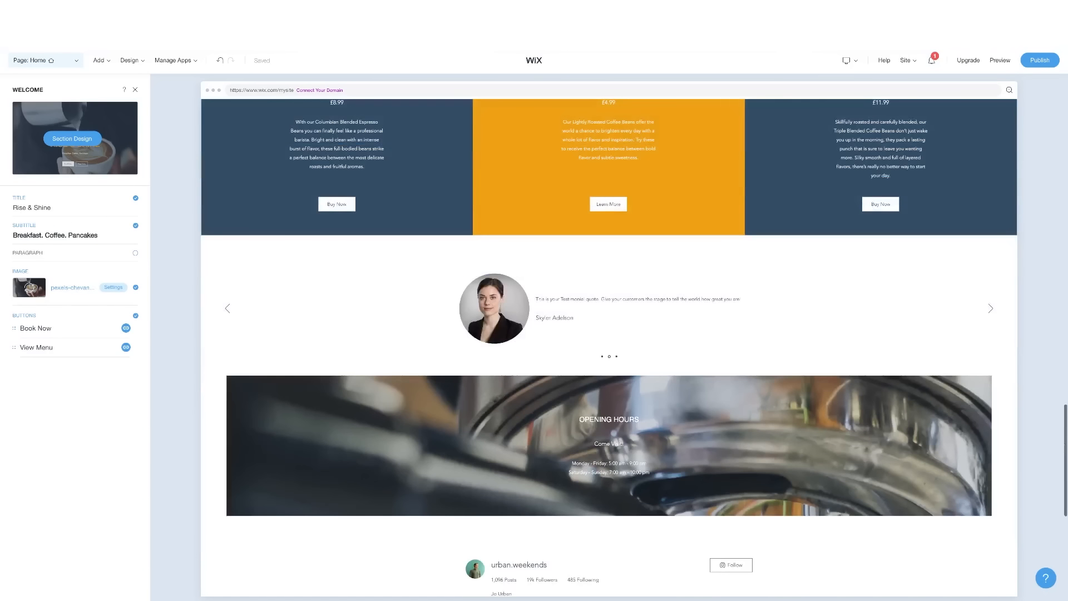
scroll(609, 348, down, 5)
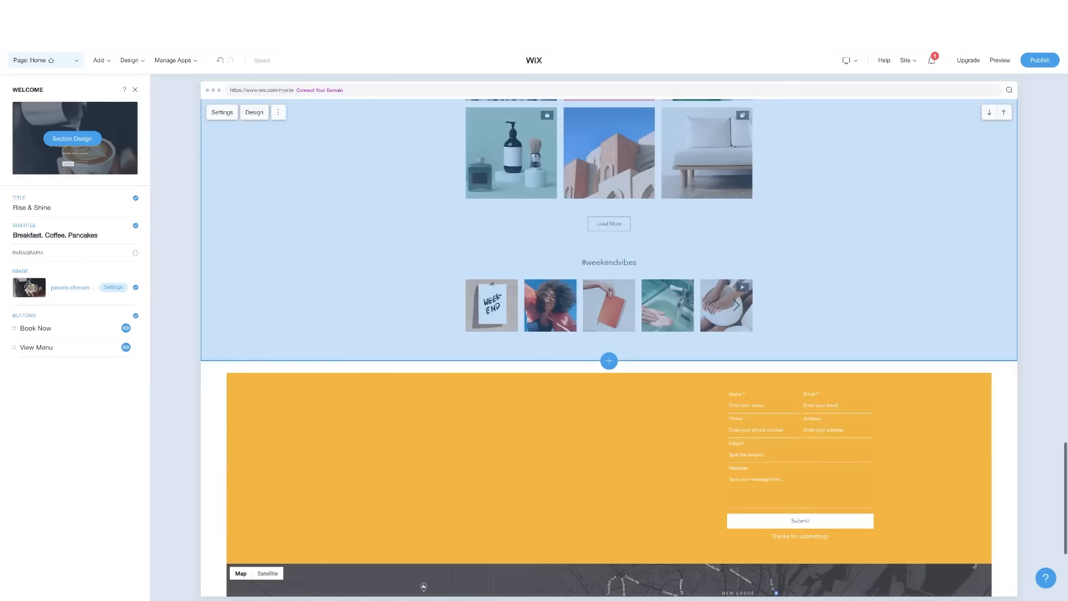
scroll(609, 347, up, 6)
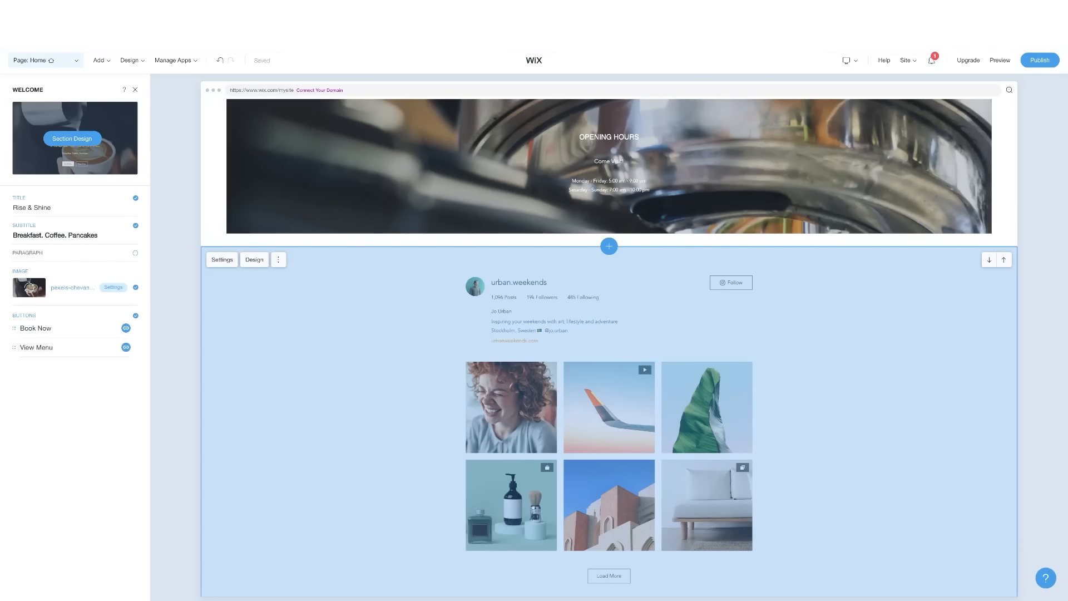
scroll(609, 348, up, 6)
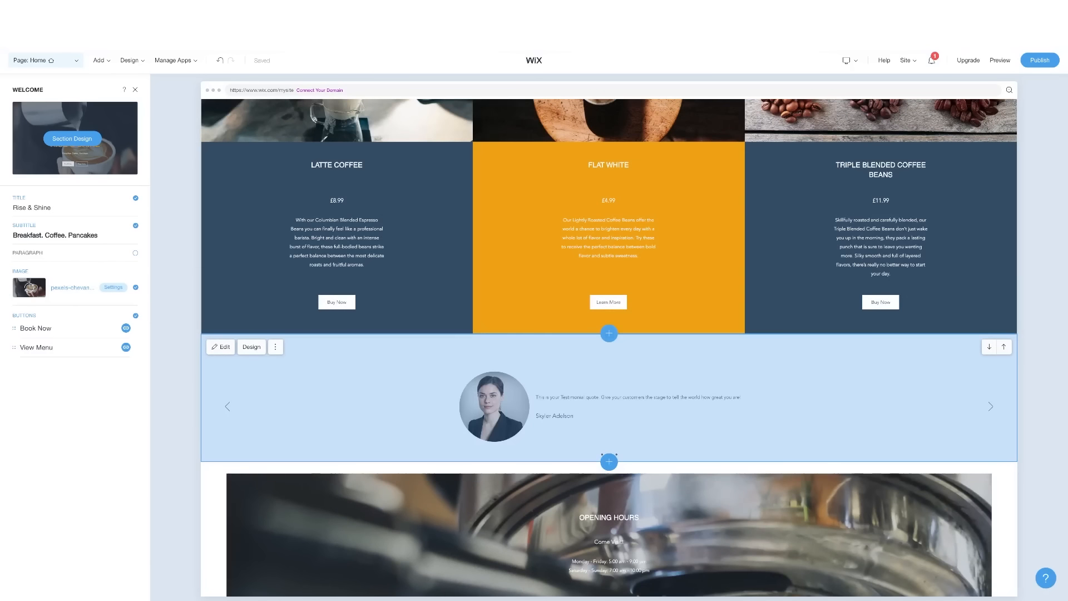
scroll(609, 348, down, 10)
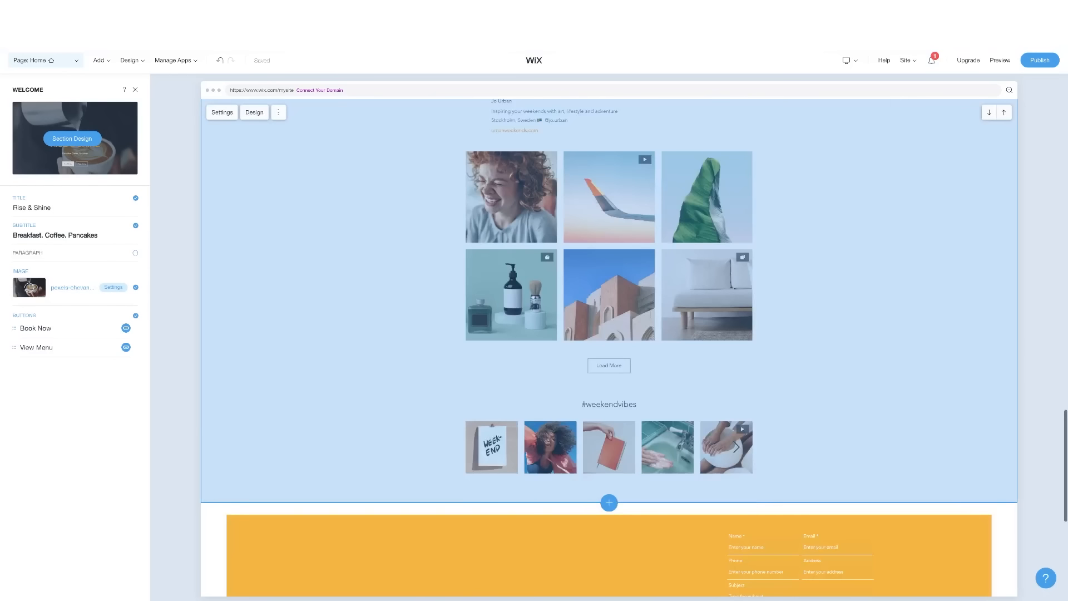
scroll(609, 347, up, 2)
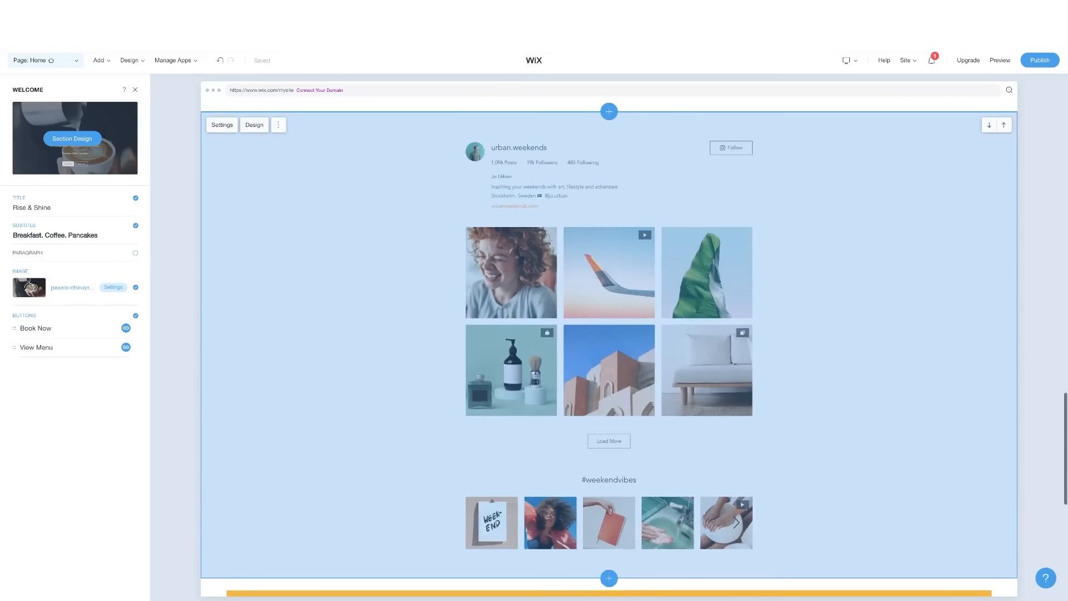
Delete the Instagram feed section below the opening hours from the home page.
scroll(522, 418, up, 2)
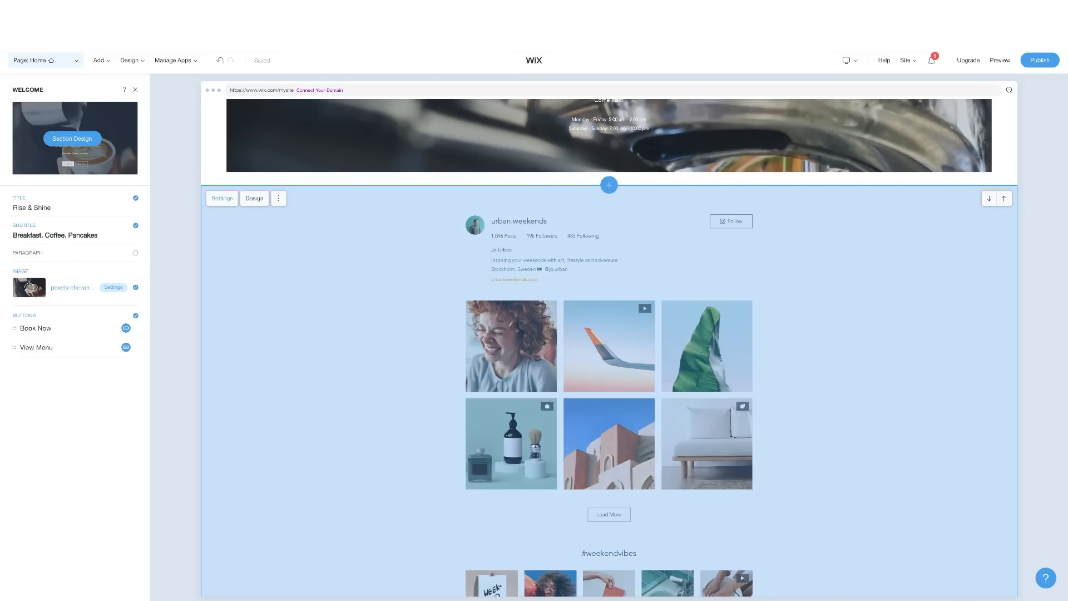
click(278, 198)
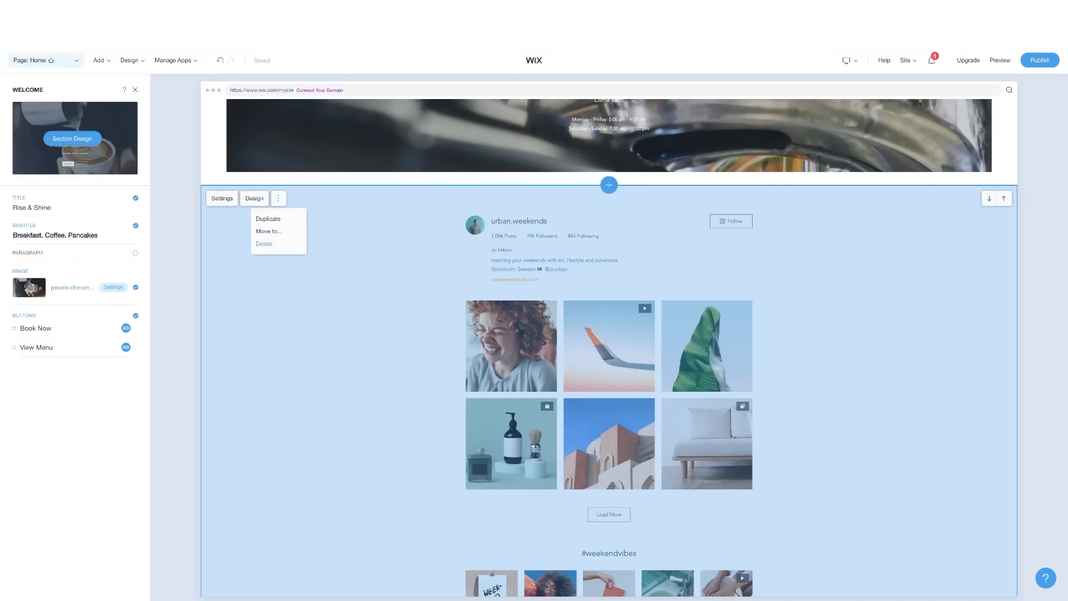
click(264, 244)
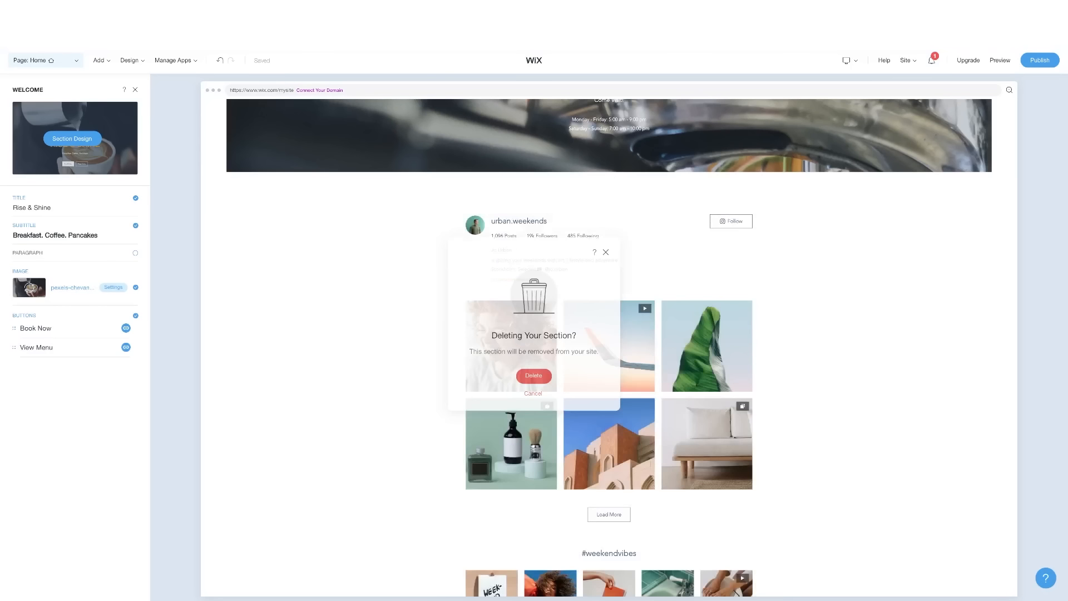
click(533, 376)
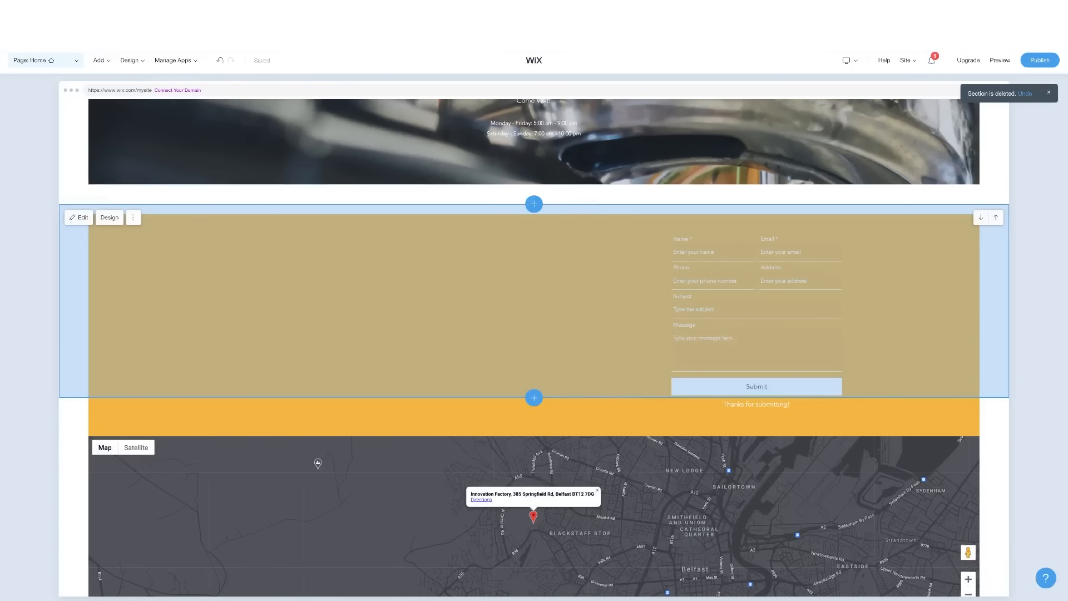
Look through the home page's sections from the header down to the contact form, map and footer.
scroll(534, 347, up, 7)
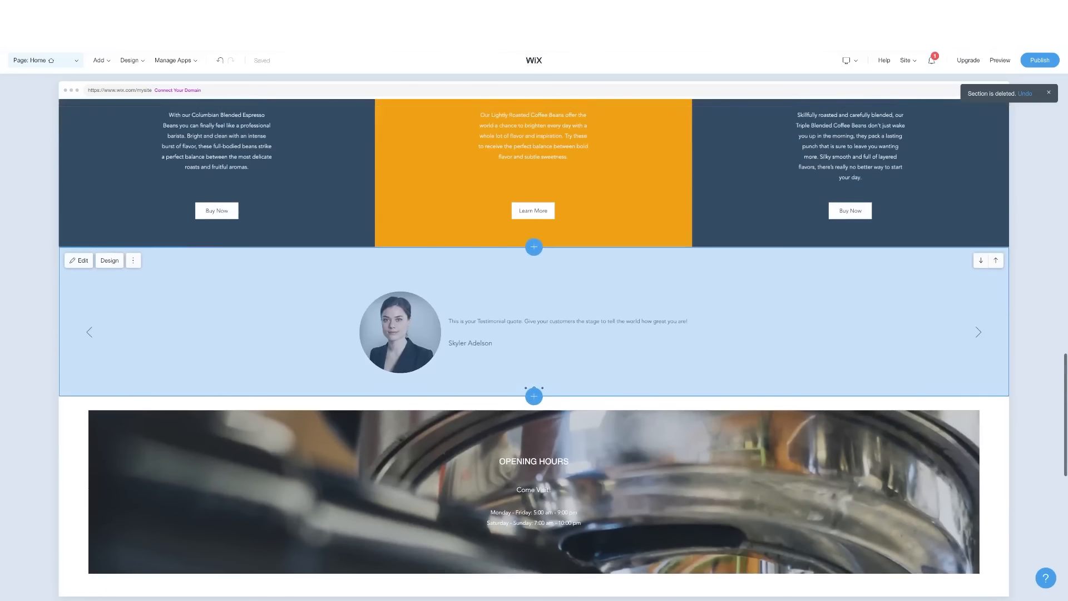
scroll(534, 348, up, 5)
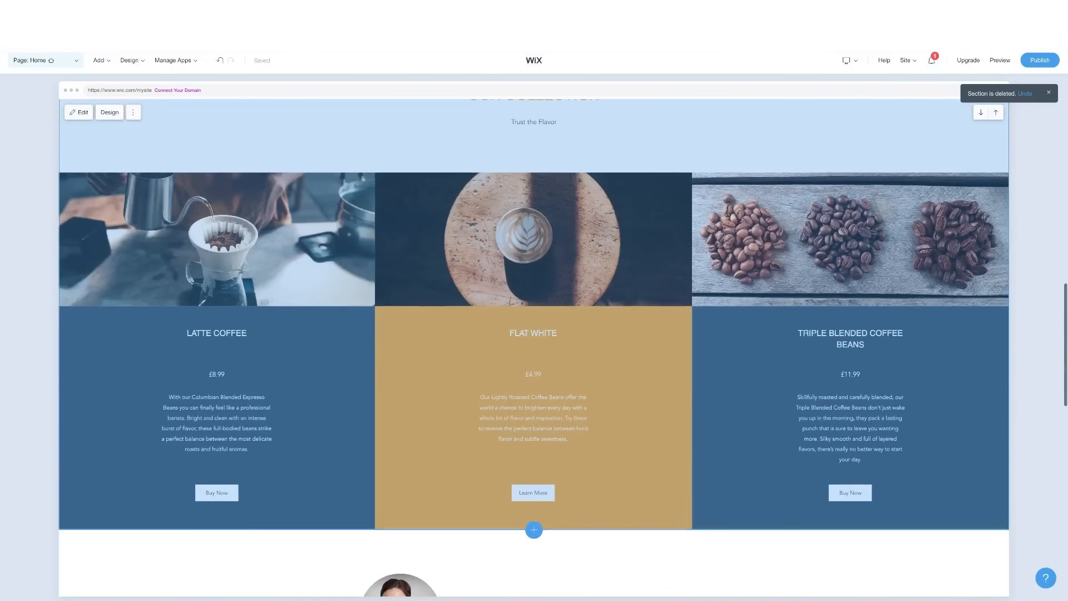
scroll(534, 348, up, 12)
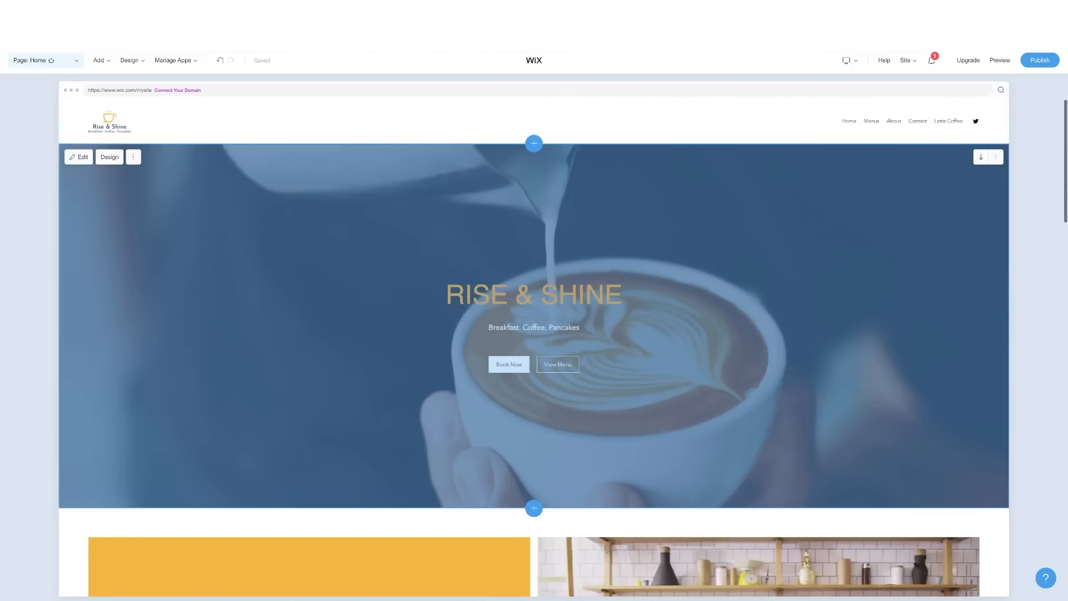
scroll(534, 348, down, 20)
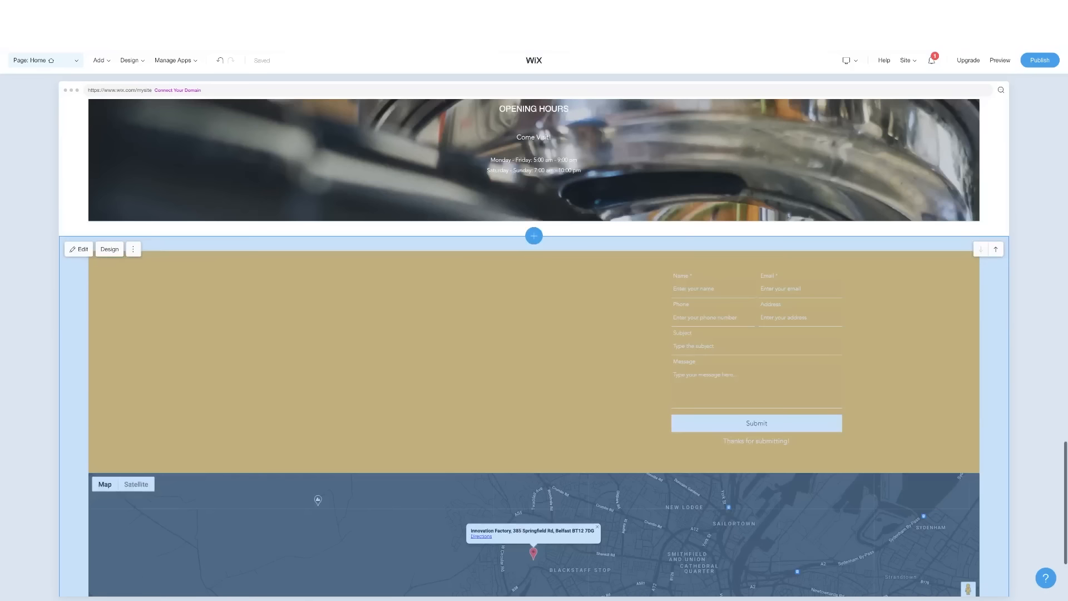
scroll(534, 347, down, 2)
scroll(534, 348, up, 20)
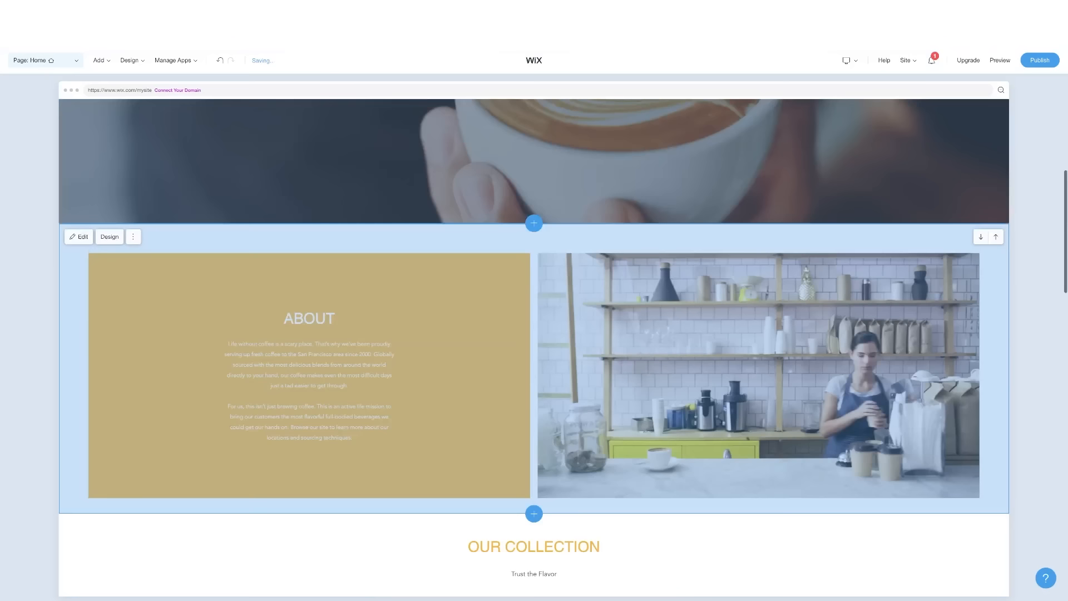
scroll(534, 348, up, 5)
scroll(534, 347, down, 15)
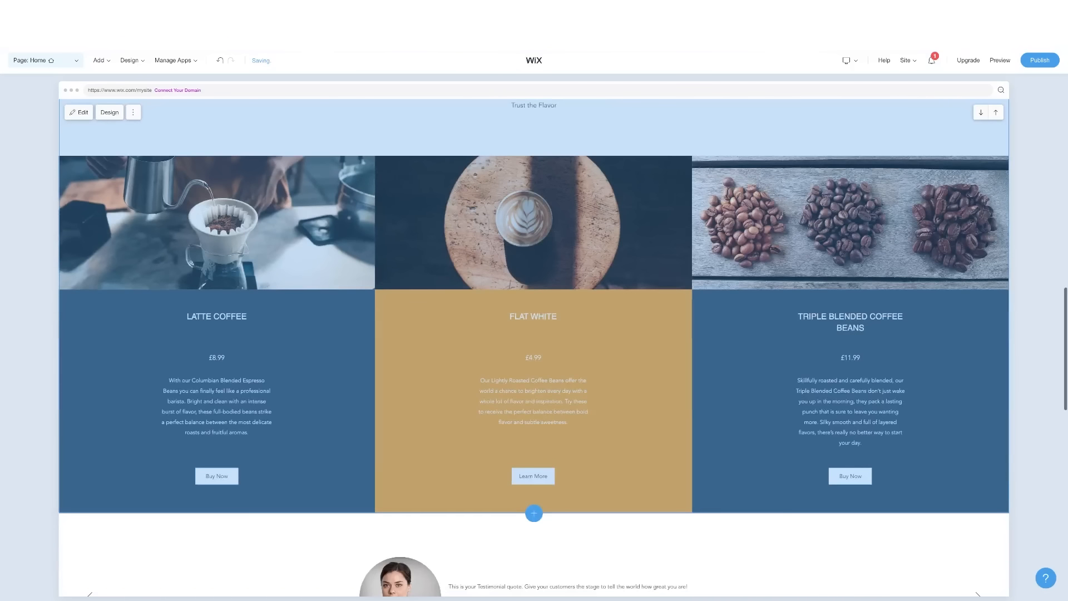
scroll(533, 348, down, 12)
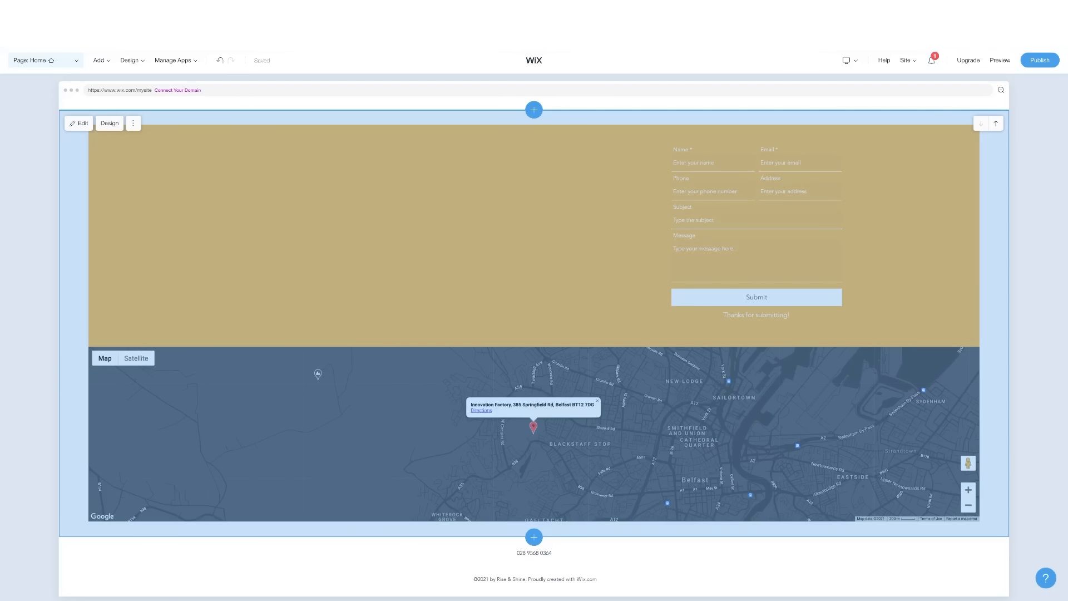
Open the Contact section for editing and hide its map.
click(78, 123)
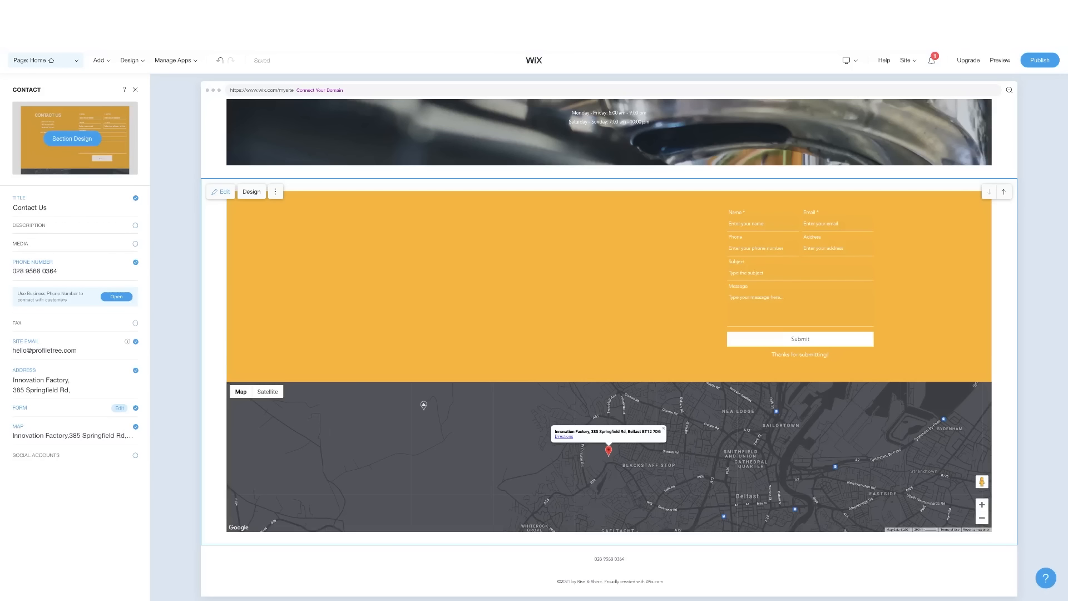
click(135, 426)
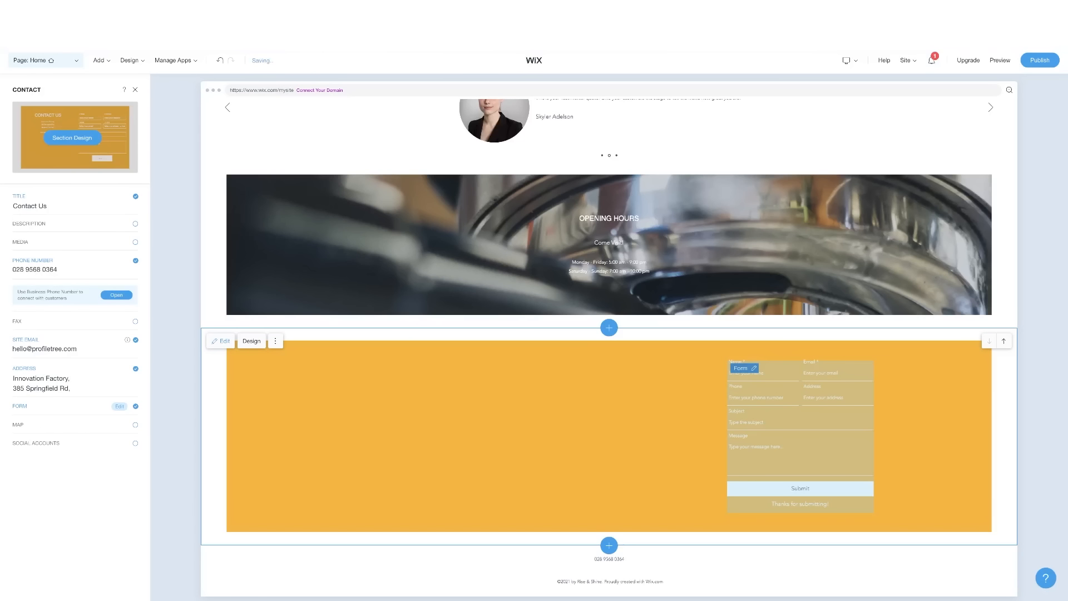
Look over the contact form's field list, and hide the form and show it in the section again.
click(745, 368)
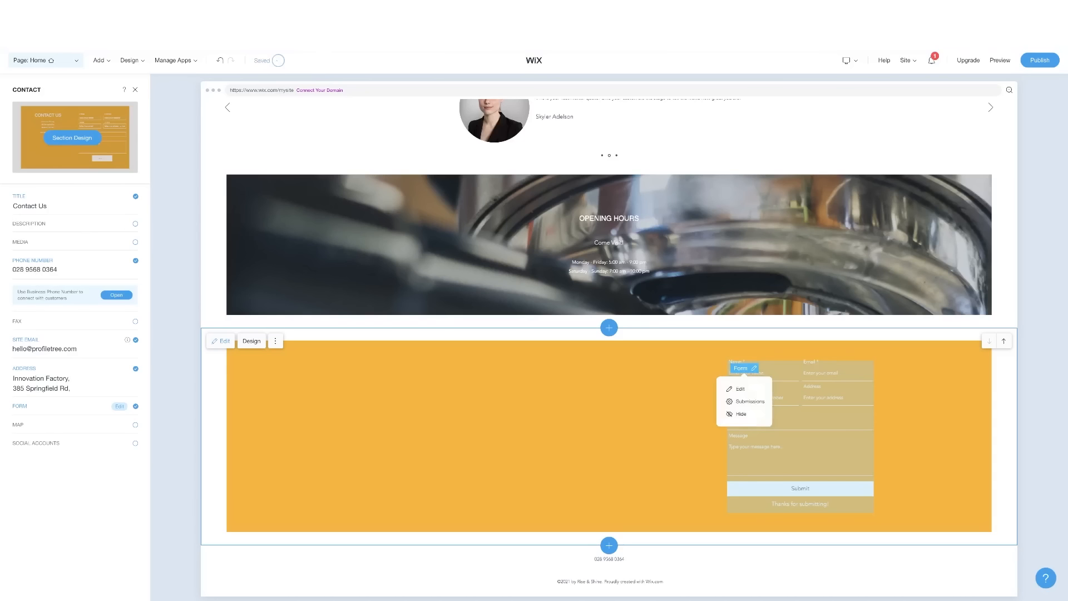
click(739, 389)
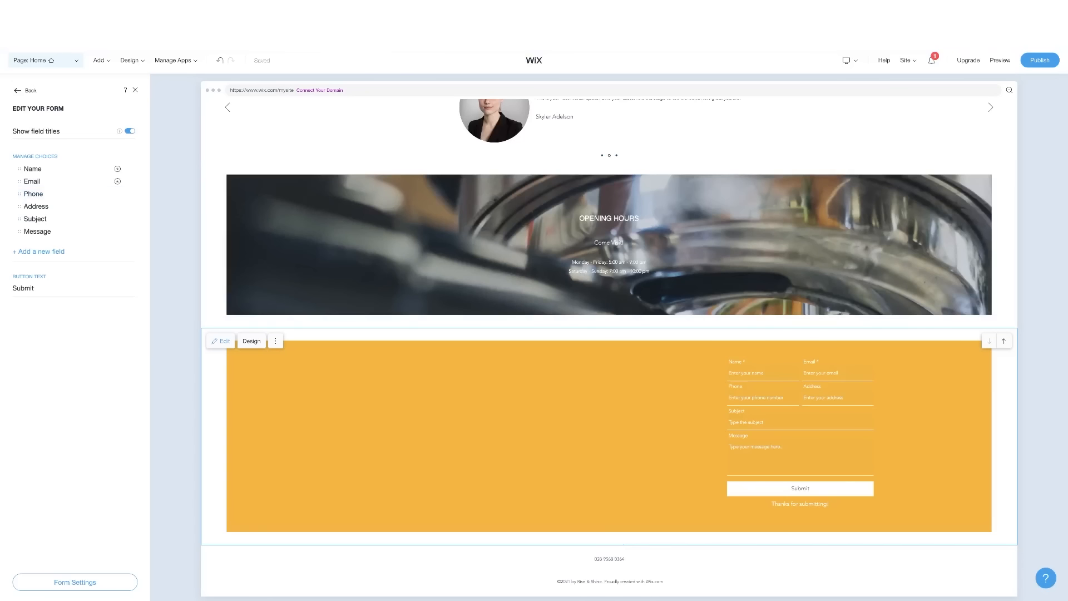
click(25, 90)
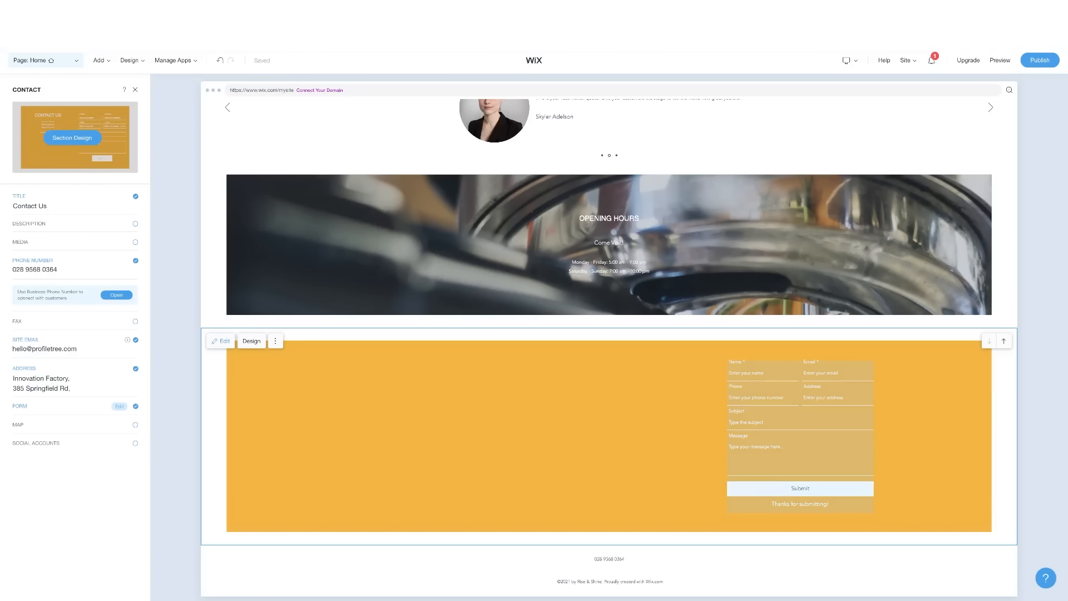
click(135, 406)
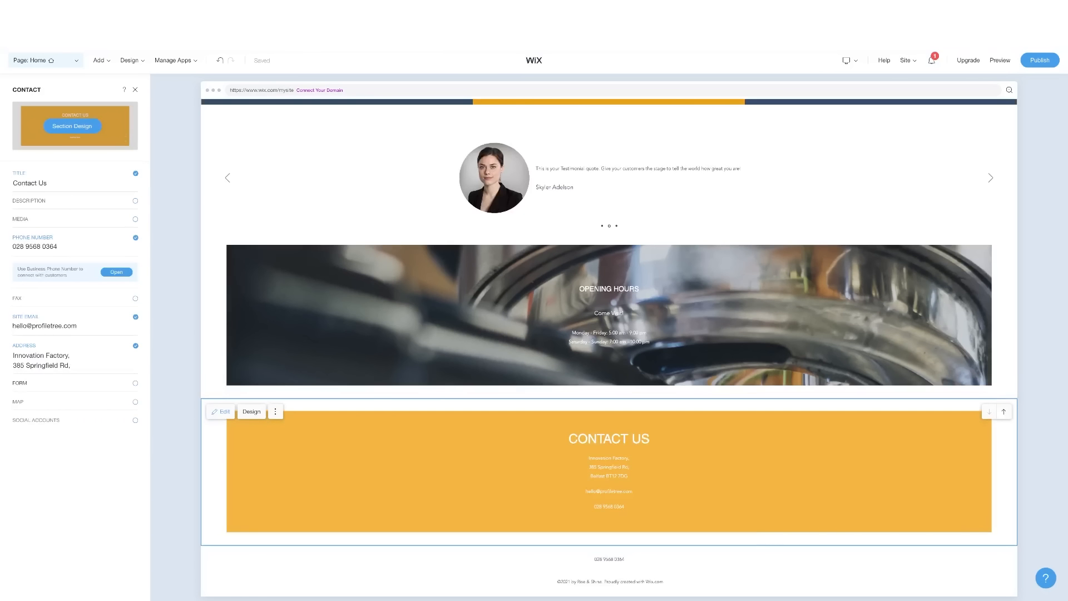
click(135, 382)
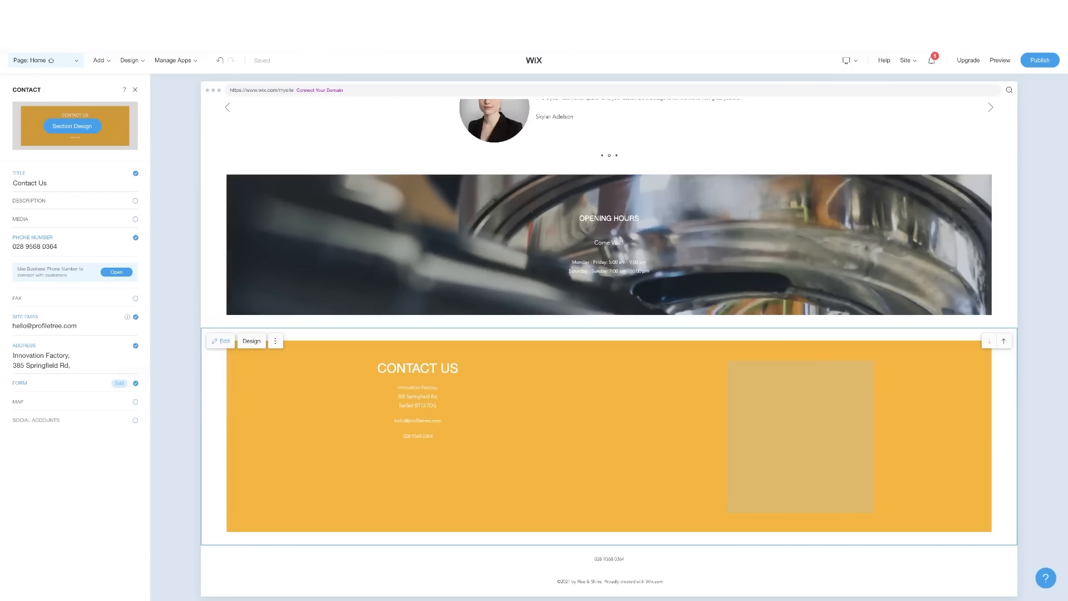
Delete the Address and Subject fields from the contact form.
click(41, 383)
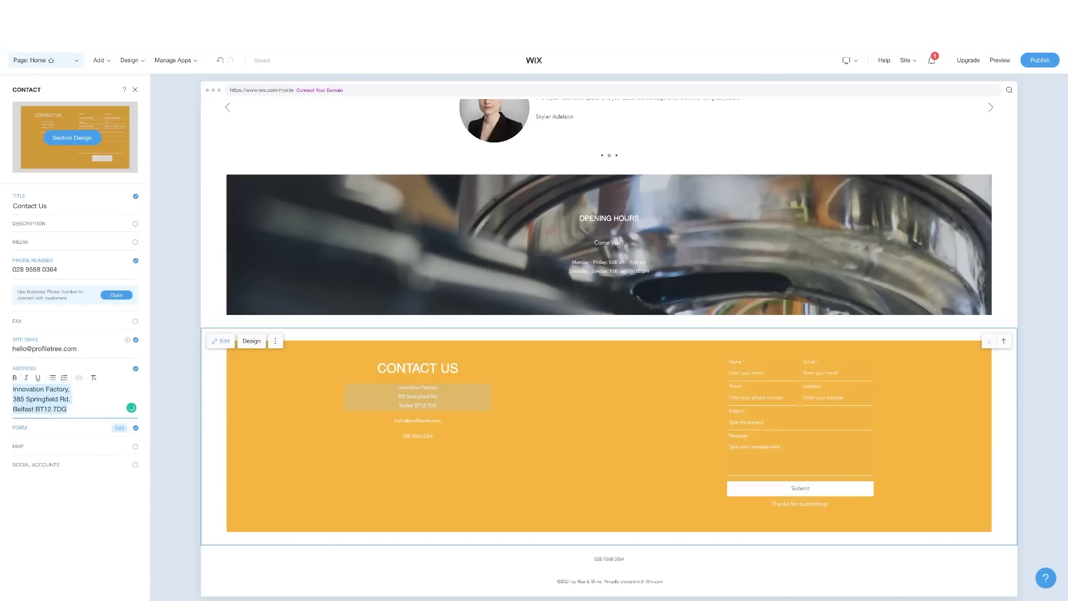
click(119, 428)
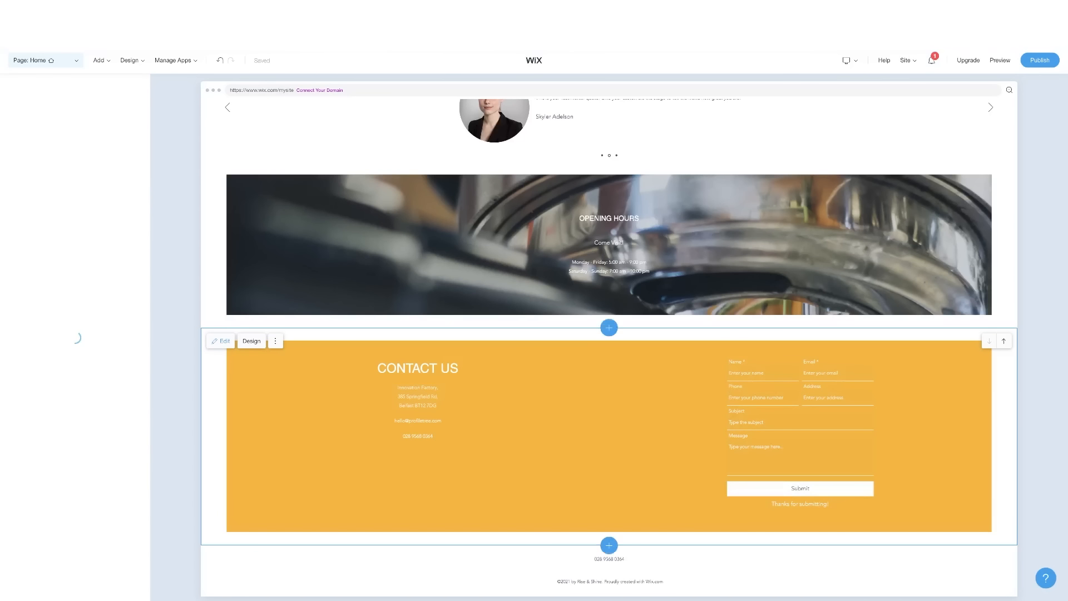
mouse_move(274, 341)
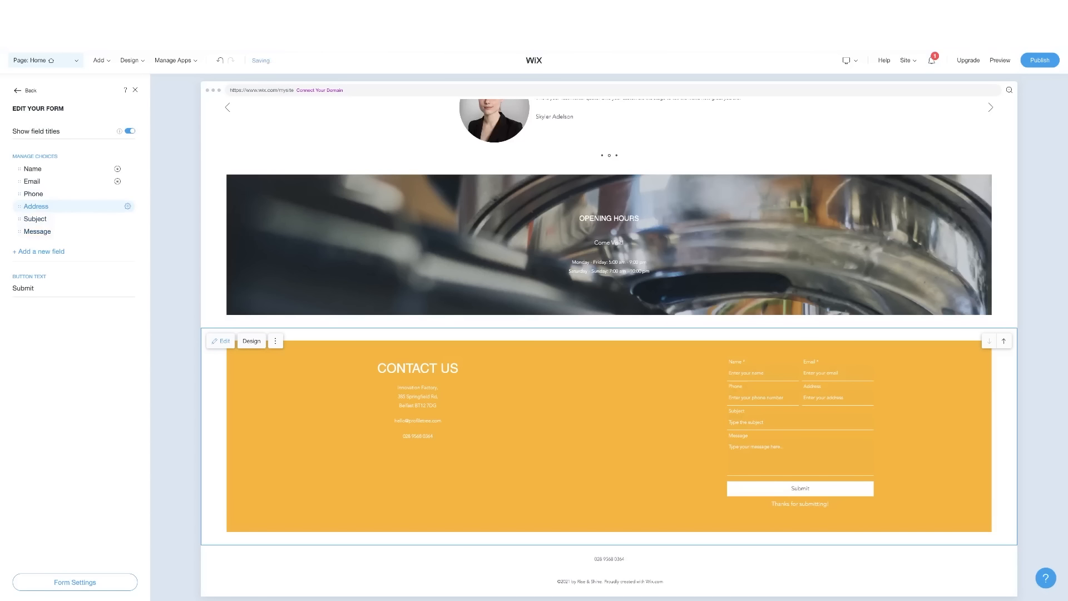
click(127, 205)
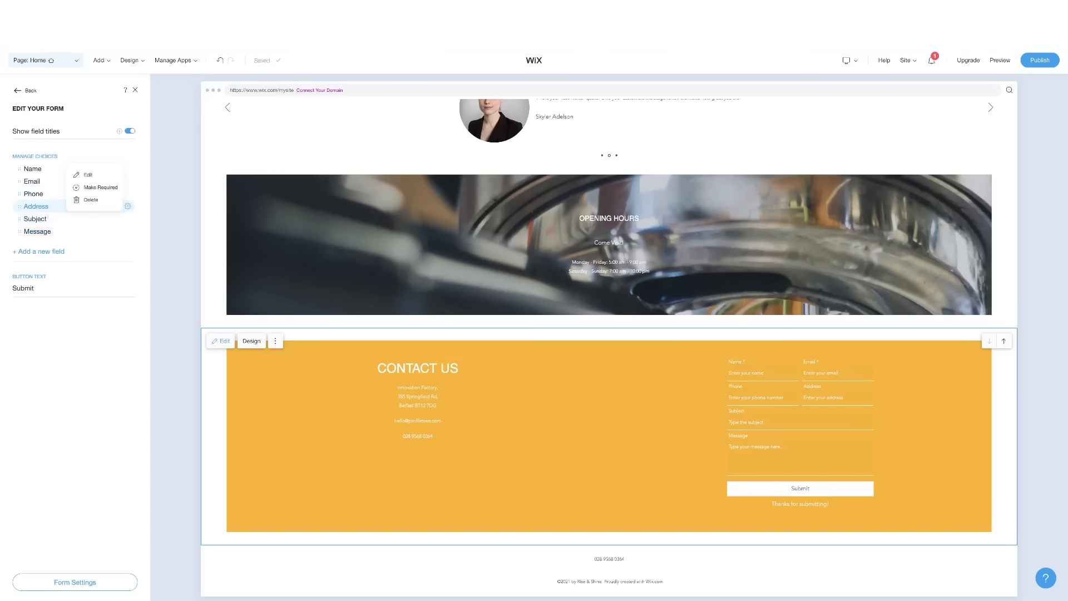
click(90, 200)
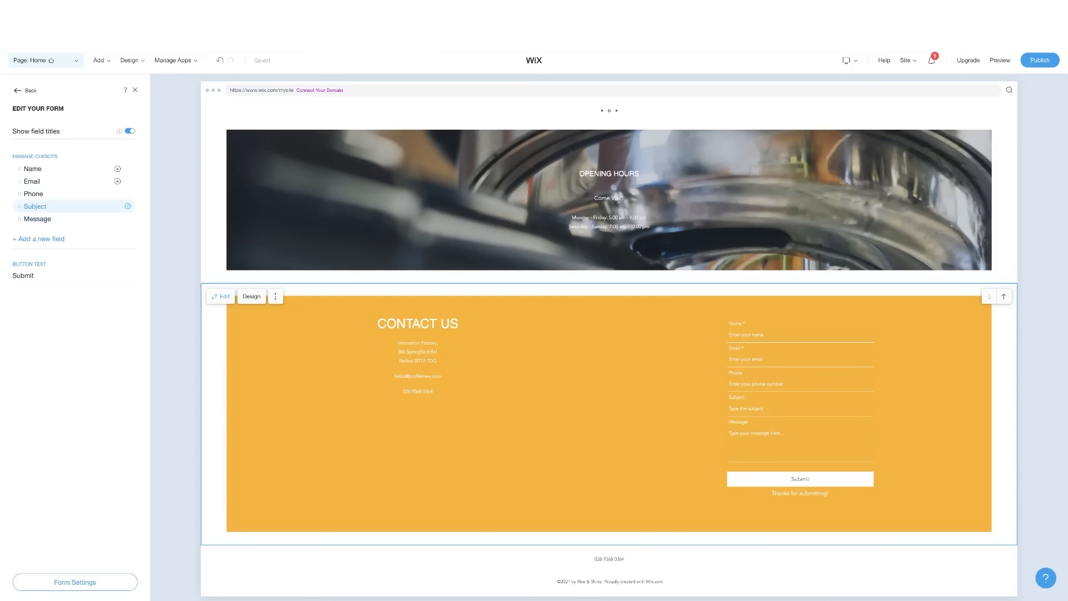
click(127, 206)
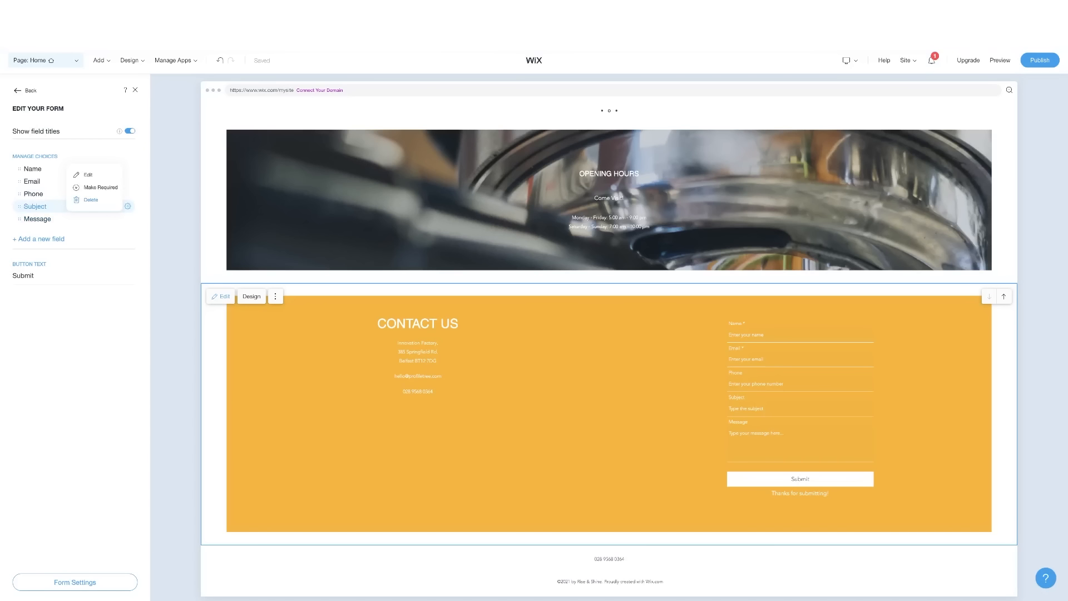
click(91, 199)
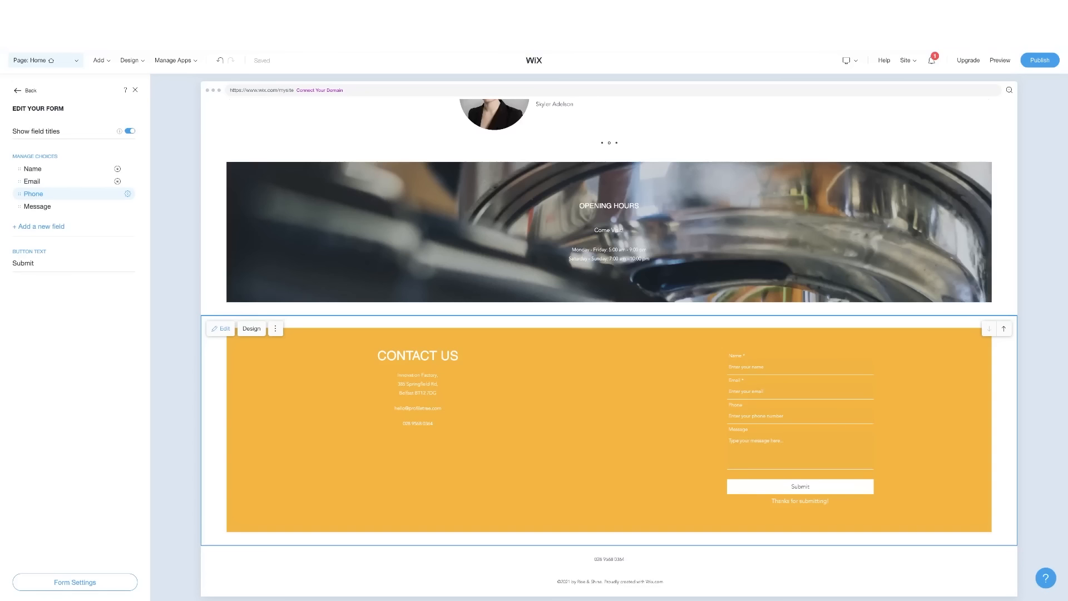
Make the contact form's Phone field required and retitle its Message field as Leave a Note.
click(127, 194)
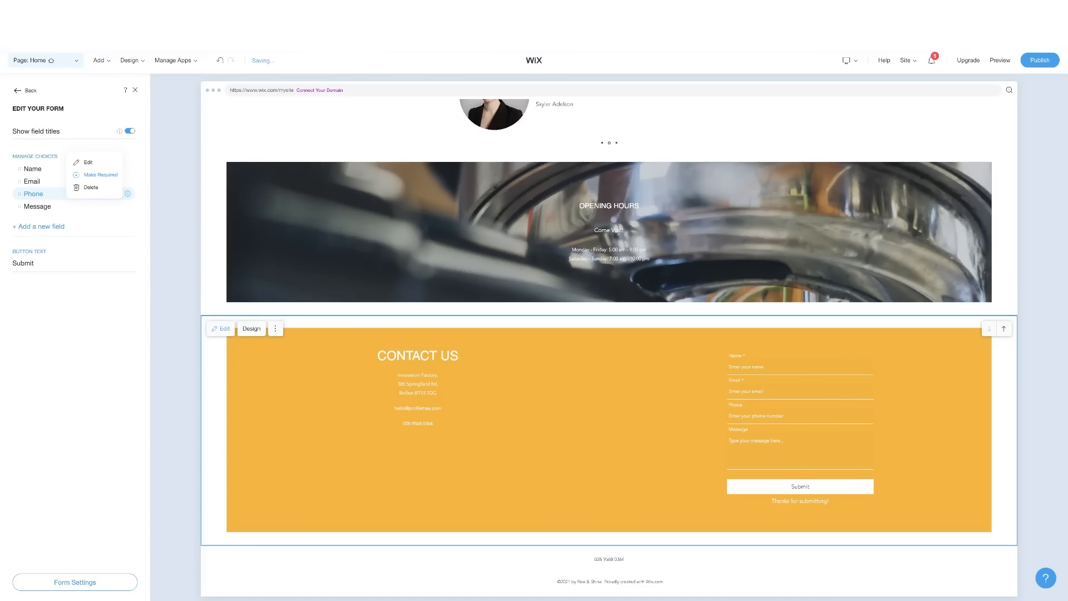
click(100, 174)
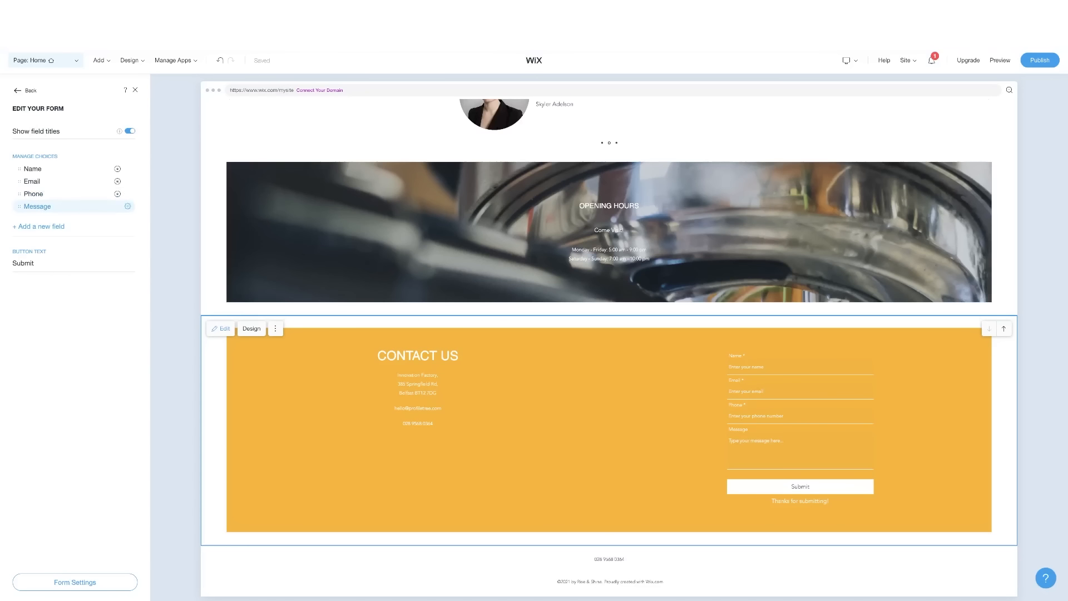
click(128, 205)
click(86, 175)
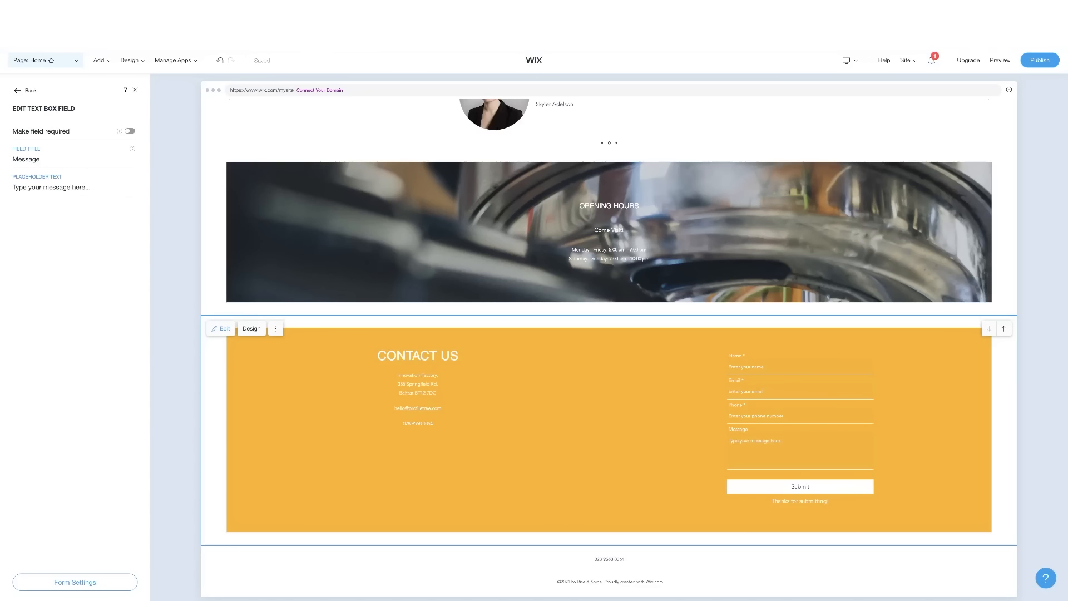
drag(12, 159, 40, 159)
text(Leave a Note)
click(27, 90)
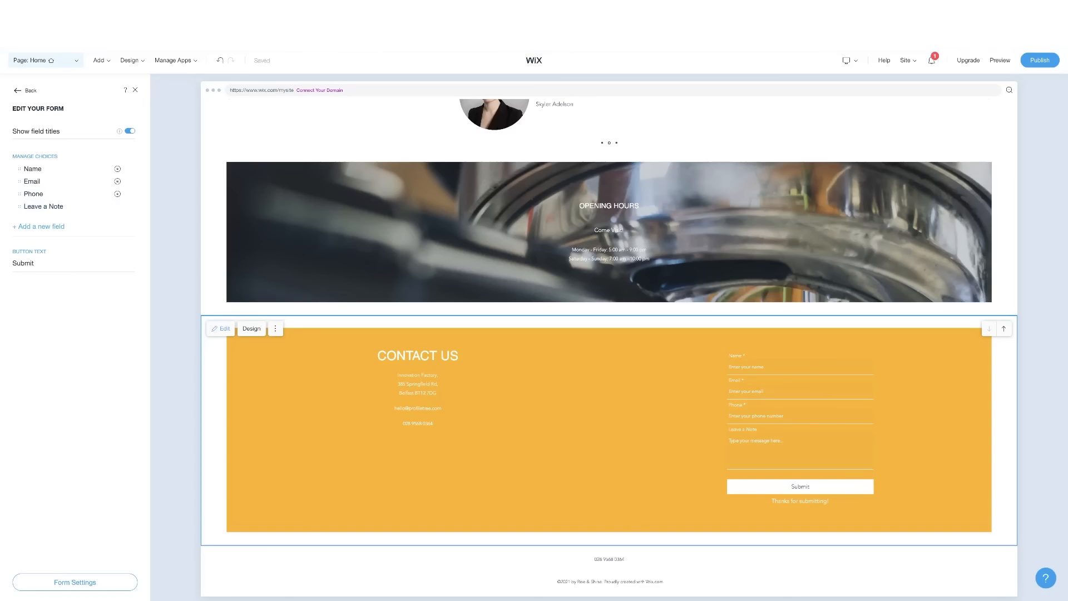
Open the contact form's settings and select the mailbox name of the notification e-mail address for editing.
click(38, 226)
click(75, 582)
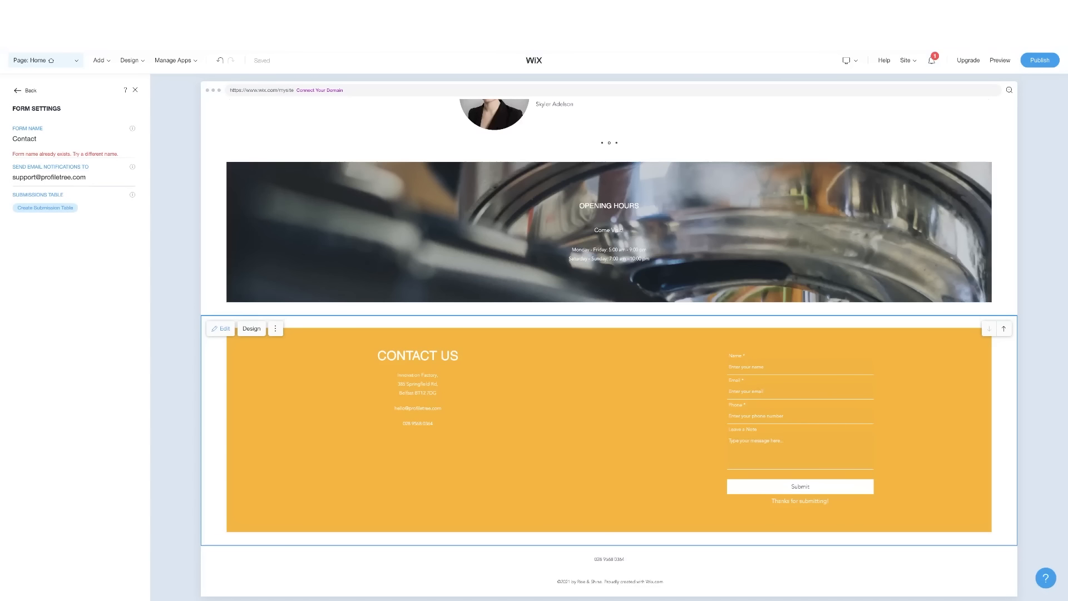
click(49, 177)
click(24, 177)
double_click(24, 177)
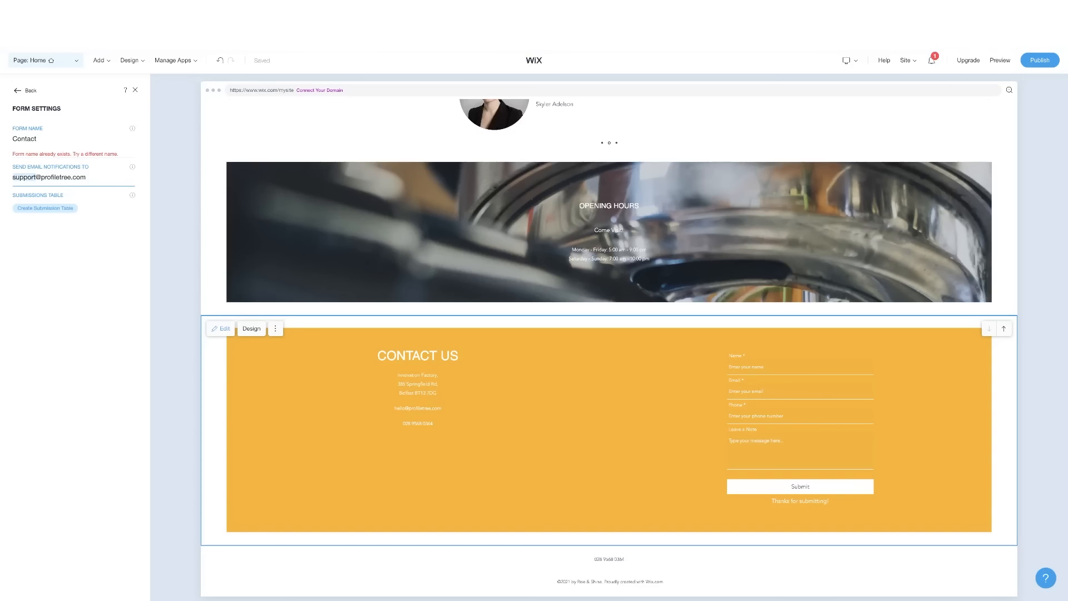